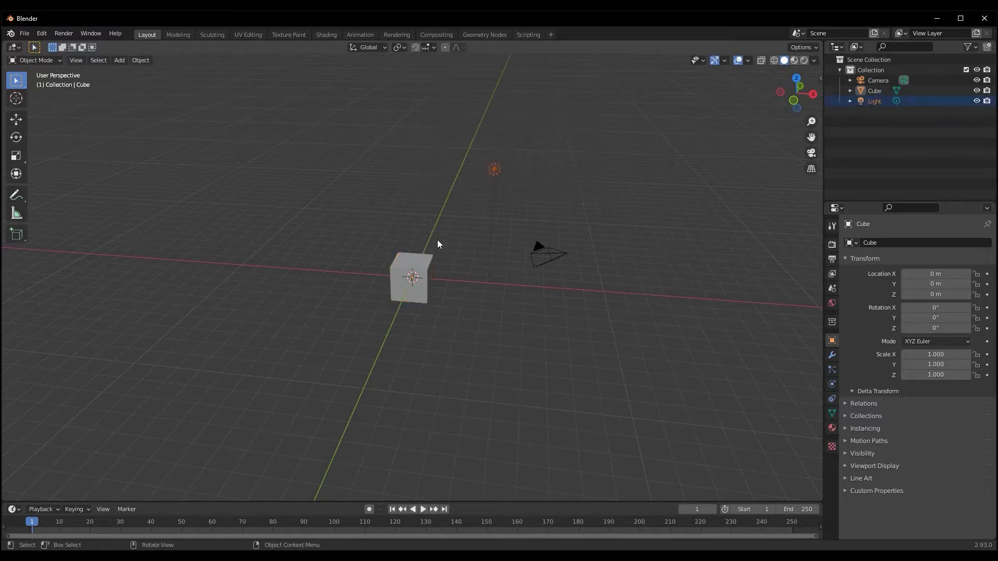
Delete the camera and the light from the scene
{"action": "left_click_drag", "start_coordinate": [504, 216], "coordinate": [571, 265], "text": "shift"}
{"action": "key", "text": "Delete"}
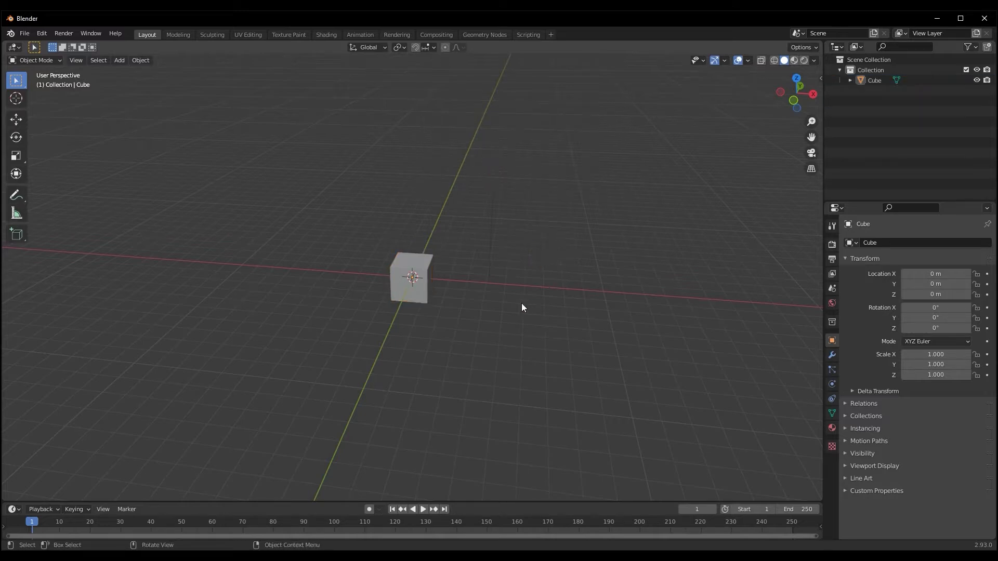
{"action": "middle_click_drag", "start_coordinate": [522, 307], "coordinate": [337, 388]}
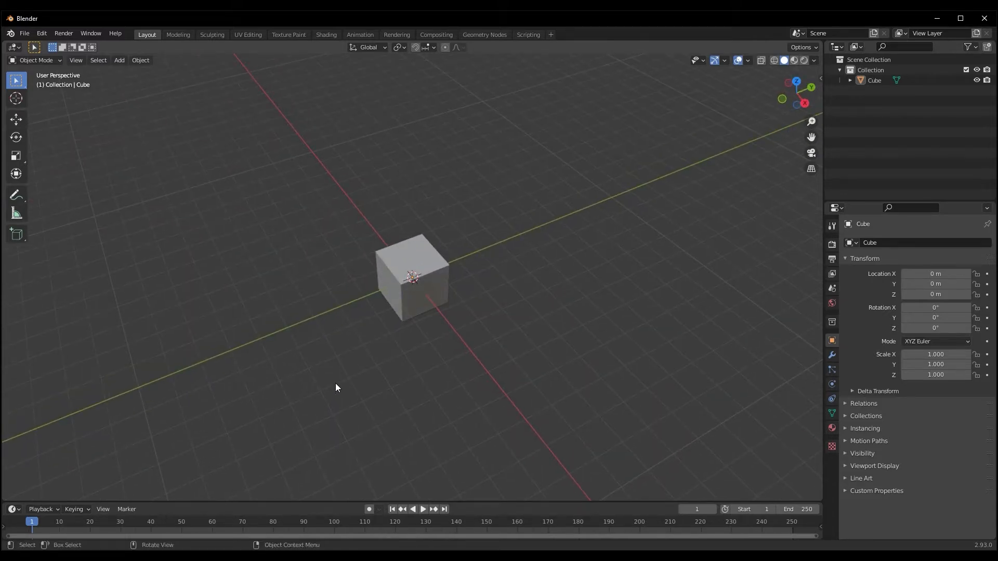
{"action": "scroll", "coordinate": [350, 321], "scroll_direction": "up", "scroll_amount": 3}
{"action": "middle_click_drag", "start_coordinate": [351, 322], "coordinate": [346, 334]}
Select the cube and stretch it along the Y axis to a scale of about 3.35
{"action": "left_click", "coordinate": [415, 239]}
{"action": "scroll", "coordinate": [419, 283], "scroll_direction": "down", "scroll_amount": 3}
{"action": "middle_click_drag", "start_coordinate": [419, 282], "coordinate": [399, 282]}
{"action": "scroll", "coordinate": [387, 285], "scroll_direction": "up", "scroll_amount": 2}
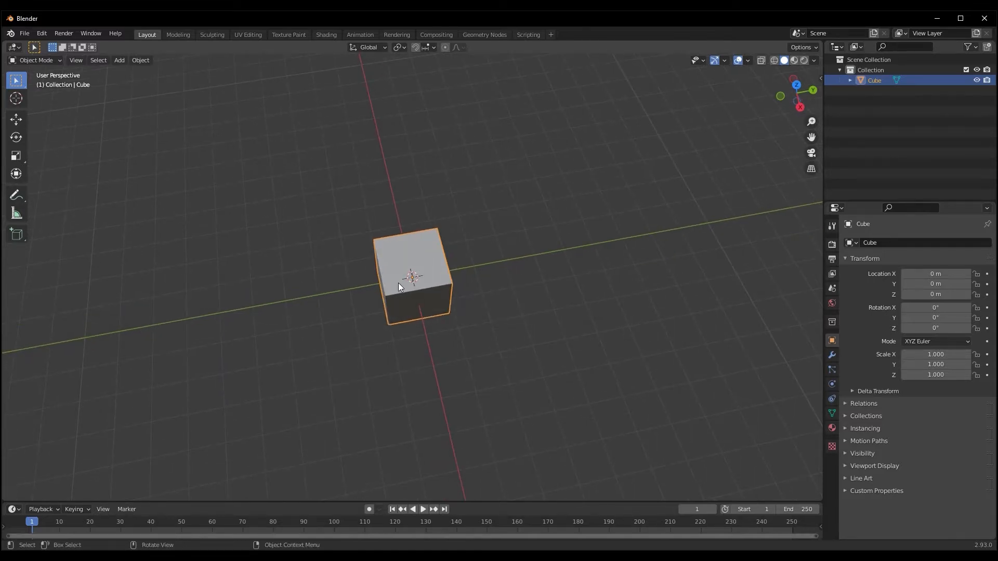
{"action": "mouse_move", "coordinate": [398, 284]}
{"action": "middle_mouse_down"}
{"action": "mouse_move", "coordinate": [419, 285]}
{"action": "mouse_move", "coordinate": [383, 279]}
{"action": "middle_mouse_up"}
{"action": "scroll", "coordinate": [407, 285], "scroll_direction": "down", "scroll_amount": 1}
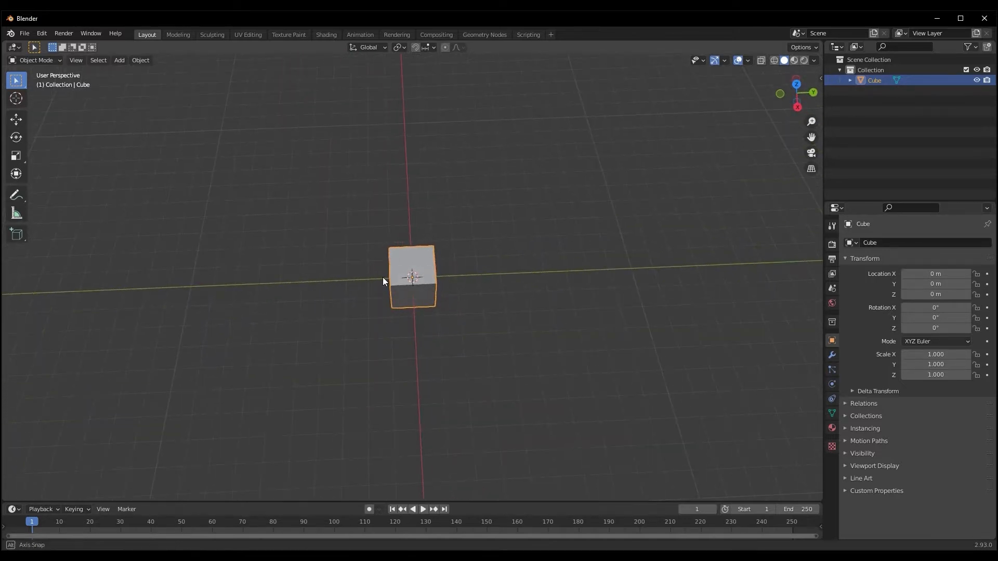
{"action": "scroll", "coordinate": [383, 279], "scroll_direction": "up", "scroll_amount": 2}
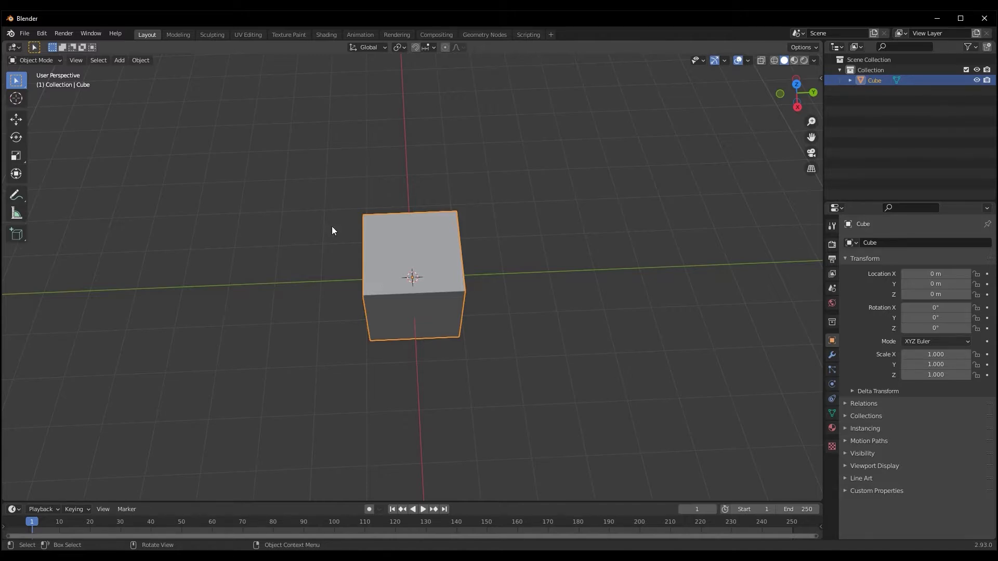
{"action": "scroll", "coordinate": [382, 278], "scroll_direction": "down", "scroll_amount": 1}
{"action": "middle_click_drag", "start_coordinate": [373, 247], "coordinate": [354, 245]}
{"action": "scroll", "coordinate": [305, 298], "scroll_direction": "up", "scroll_amount": 3}
{"action": "middle_click_drag", "start_coordinate": [305, 297], "coordinate": [338, 307]}
{"action": "scroll", "coordinate": [331, 295], "scroll_direction": "down", "scroll_amount": 4}
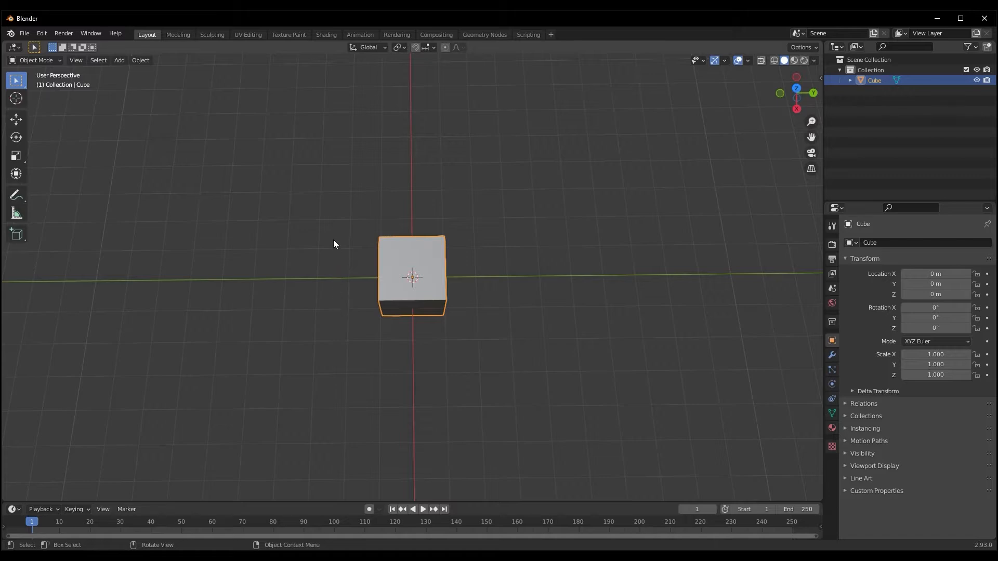
{"action": "key", "text": "s"}
{"action": "key", "text": "y"}
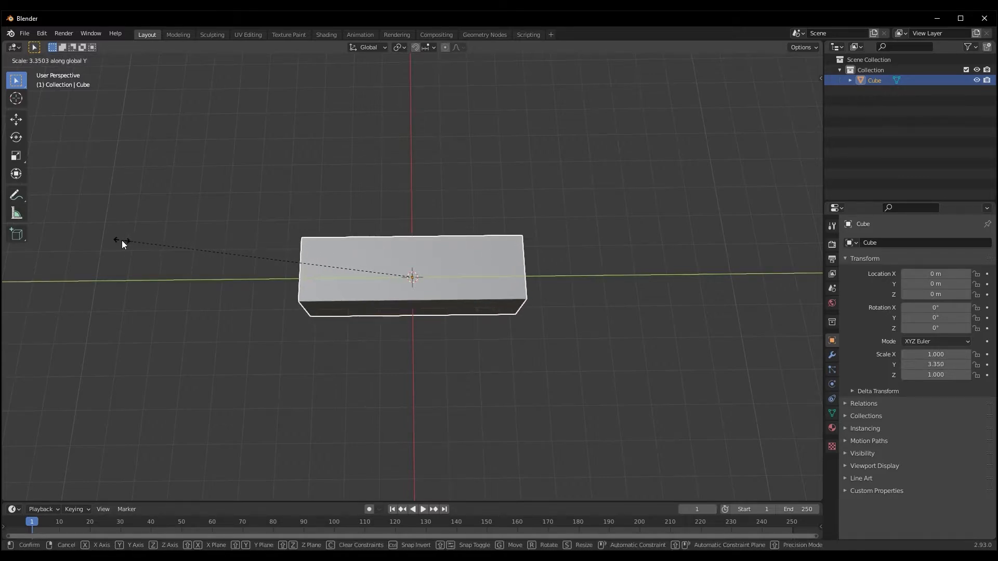
{"action": "left_click", "coordinate": [122, 240]}
In top view, shorten the stretched cube along Y to a scale of about 3.01
{"action": "key", "text": "KP_7"}
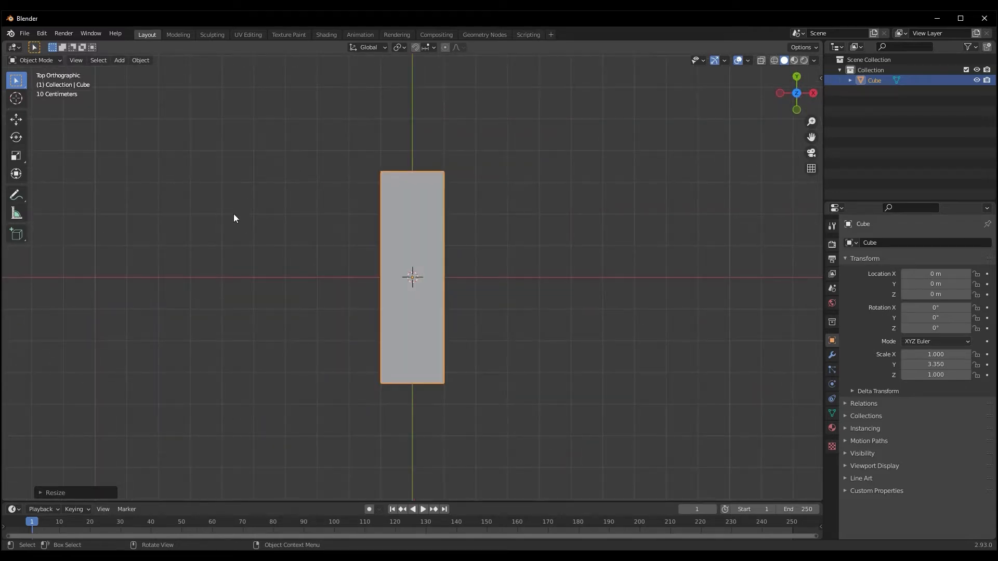
{"action": "key", "text": "s"}
{"action": "key", "text": "y"}
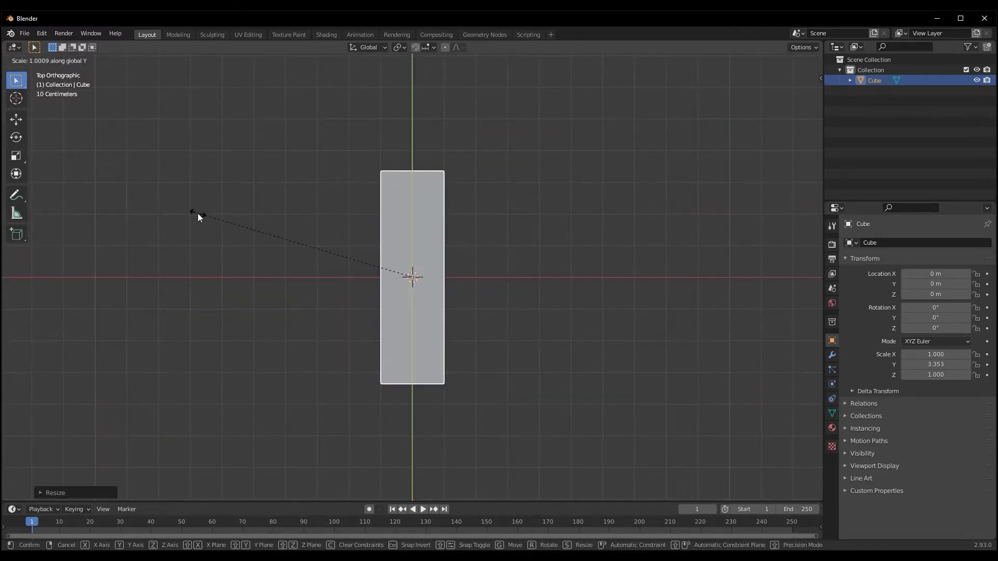
{"action": "left_click", "coordinate": [216, 233]}
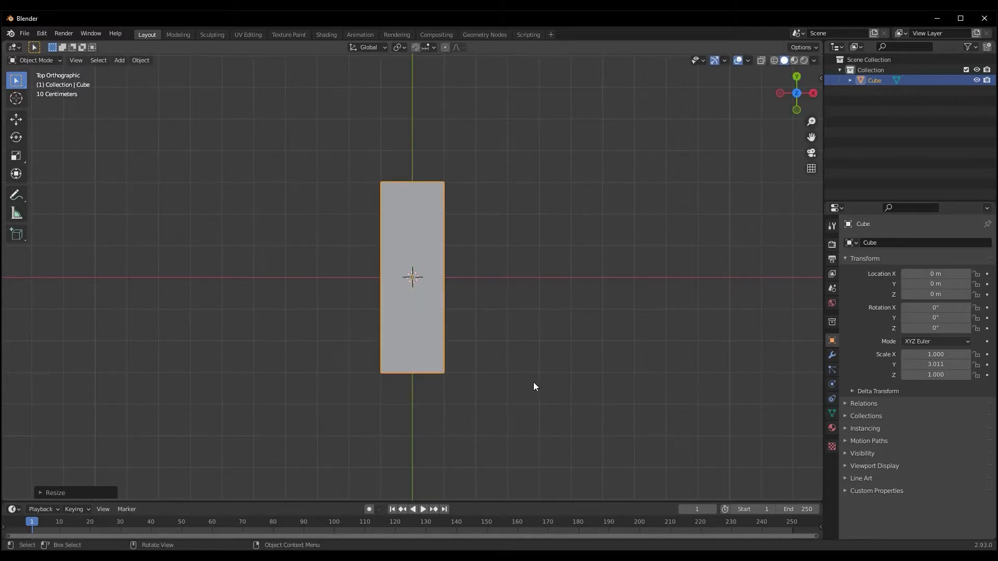
{"action": "middle_click_drag", "start_coordinate": [485, 383], "coordinate": [299, 334]}
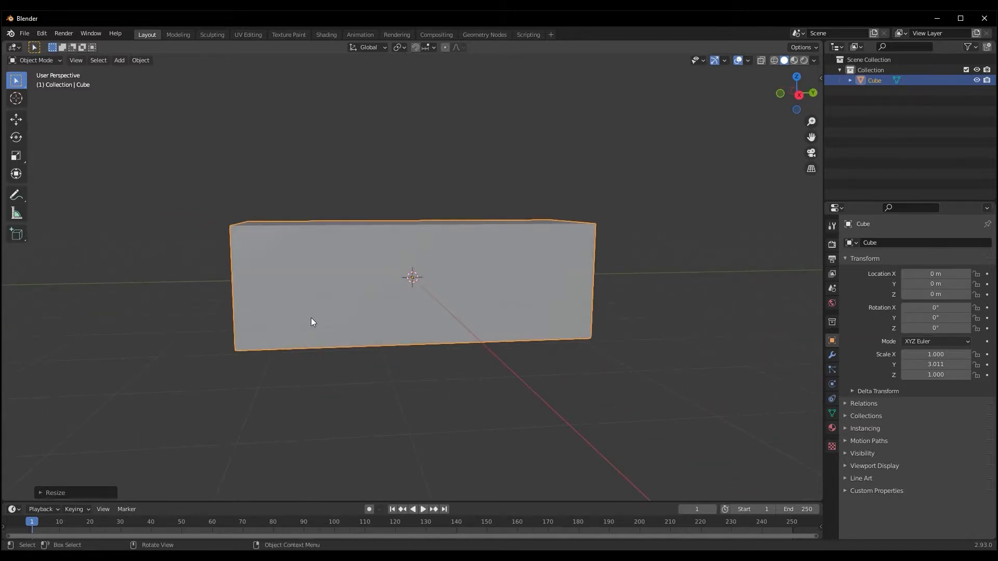
Add three evenly spaced loop cuts dividing the box's length in Edit Mode, and switch to face selection
{"action": "key", "text": "Tab"}
{"action": "key", "text": "ctrl+r"}
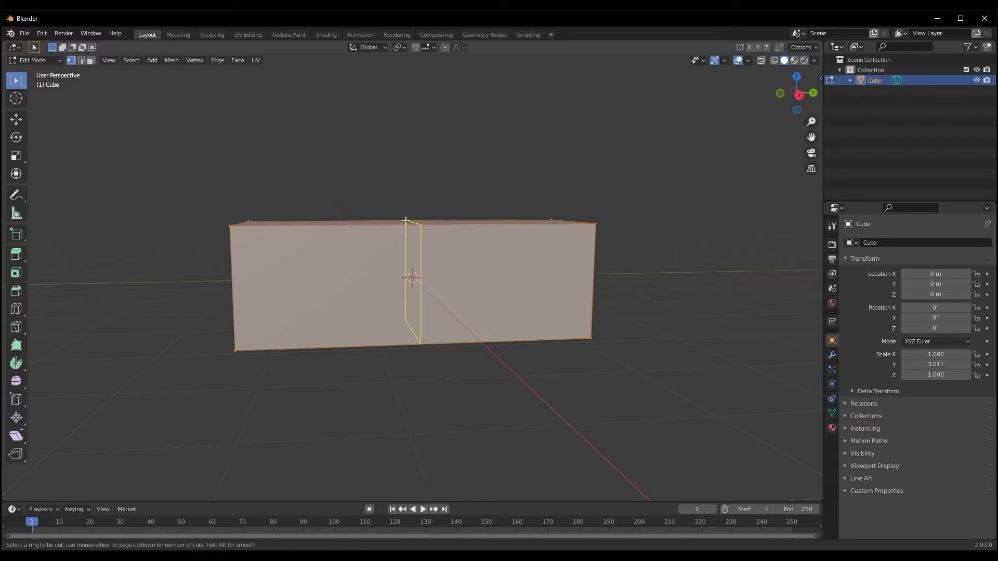
{"action": "scroll", "coordinate": [406, 220], "scroll_direction": "up", "scroll_amount": 2}
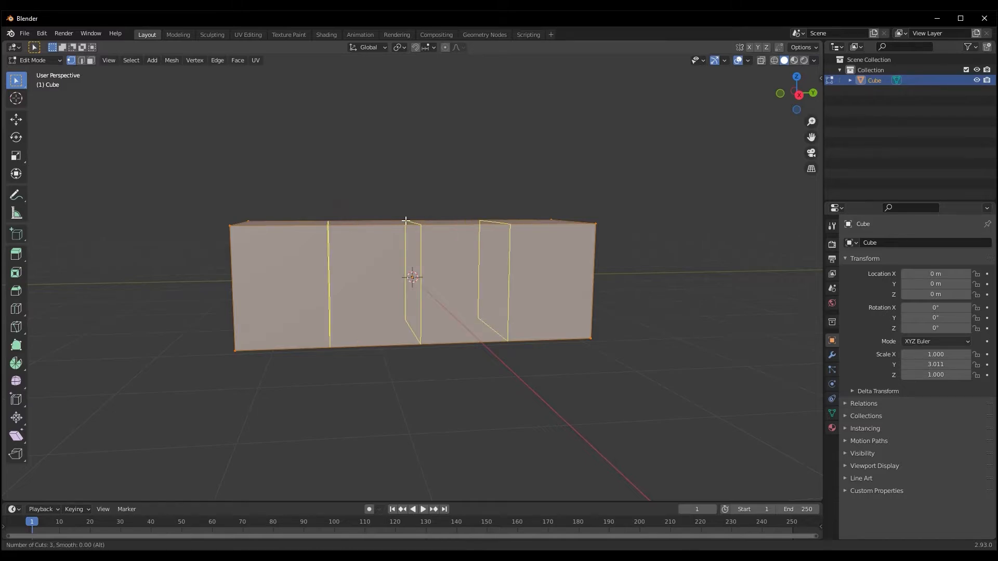
{"action": "scroll", "coordinate": [406, 221], "scroll_direction": "up", "scroll_amount": 1}
{"action": "scroll", "coordinate": [406, 220], "scroll_direction": "down", "scroll_amount": 1}
{"action": "left_click", "coordinate": [405, 221]}
{"action": "right_click", "coordinate": [405, 221]}
{"action": "mouse_move", "coordinate": [409, 255]}
{"action": "middle_mouse_down"}
{"action": "mouse_move", "coordinate": [357, 279]}
{"action": "mouse_move", "coordinate": [502, 270]}
{"action": "mouse_move", "coordinate": [526, 255]}
{"action": "mouse_move", "coordinate": [368, 272]}
{"action": "mouse_move", "coordinate": [555, 265]}
{"action": "mouse_move", "coordinate": [413, 263]}
{"action": "mouse_move", "coordinate": [399, 250]}
{"action": "middle_mouse_up"}
{"action": "key", "text": "Tab"}
{"action": "mouse_move", "coordinate": [335, 278]}
{"action": "middle_mouse_down"}
{"action": "mouse_move", "coordinate": [373, 302]}
{"action": "mouse_move", "coordinate": [342, 323]}
{"action": "mouse_move", "coordinate": [341, 296]}
{"action": "middle_mouse_up"}
{"action": "key", "text": "Tab"}
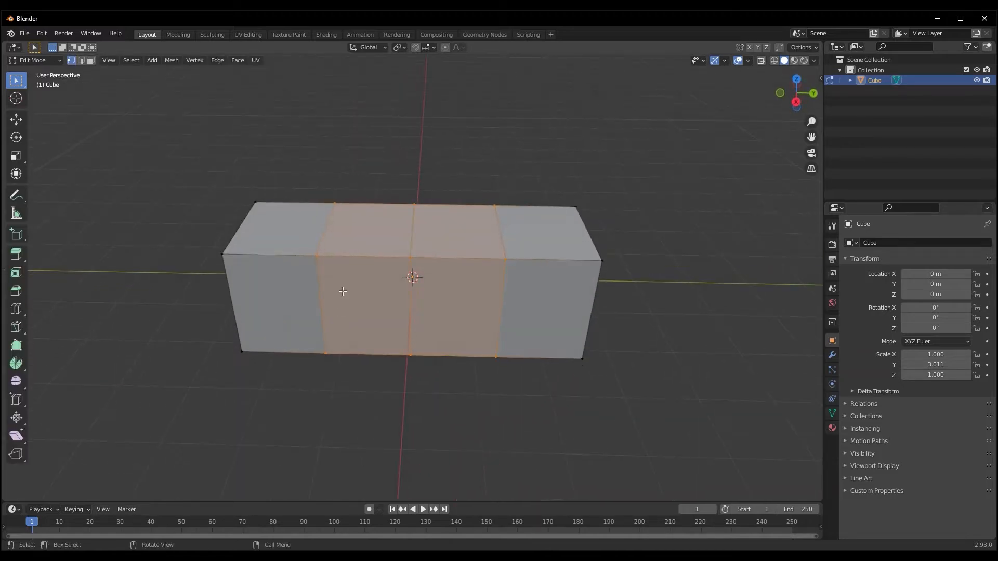
{"action": "key", "text": "3"}
{"action": "left_click", "coordinate": [354, 259], "text": "alt"}
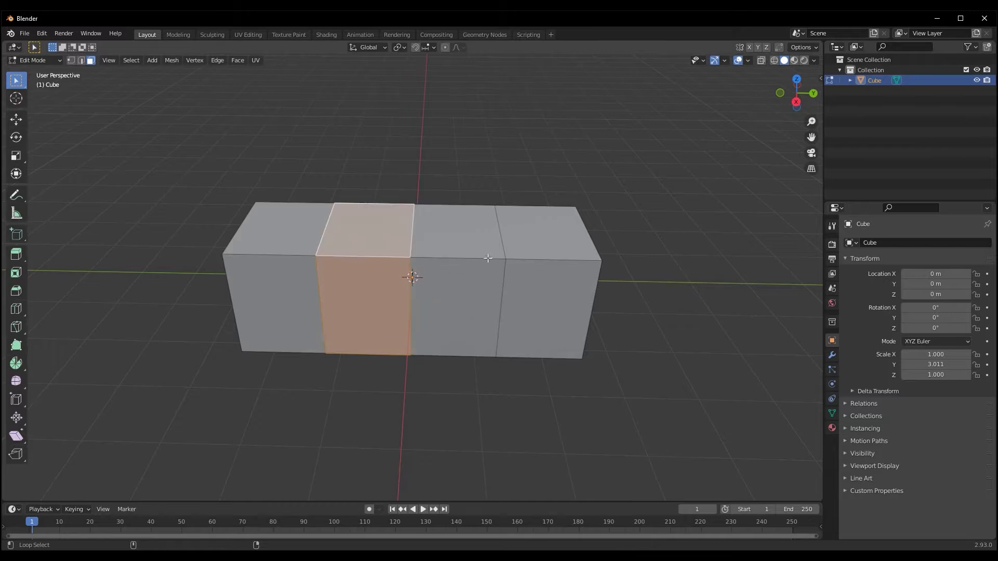
{"action": "left_click", "coordinate": [526, 260], "text": "alt+shift"}
{"action": "left_click", "coordinate": [459, 261], "text": "alt+shift"}
{"action": "key", "text": "alt+a"}
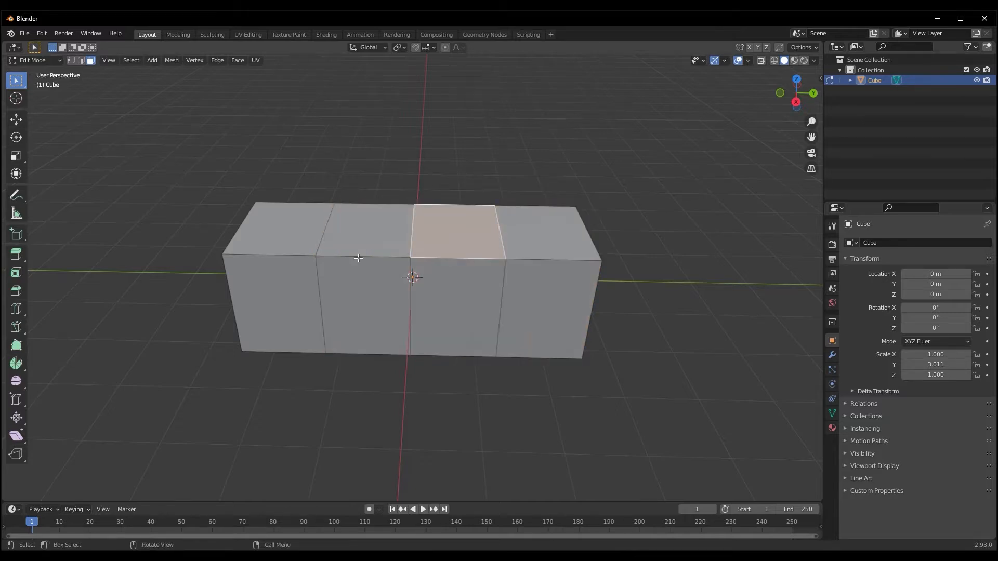
{"action": "left_click", "coordinate": [355, 258], "text": "alt+shift"}
{"action": "left_click", "coordinate": [384, 291]}
{"action": "key", "text": "alt+a"}
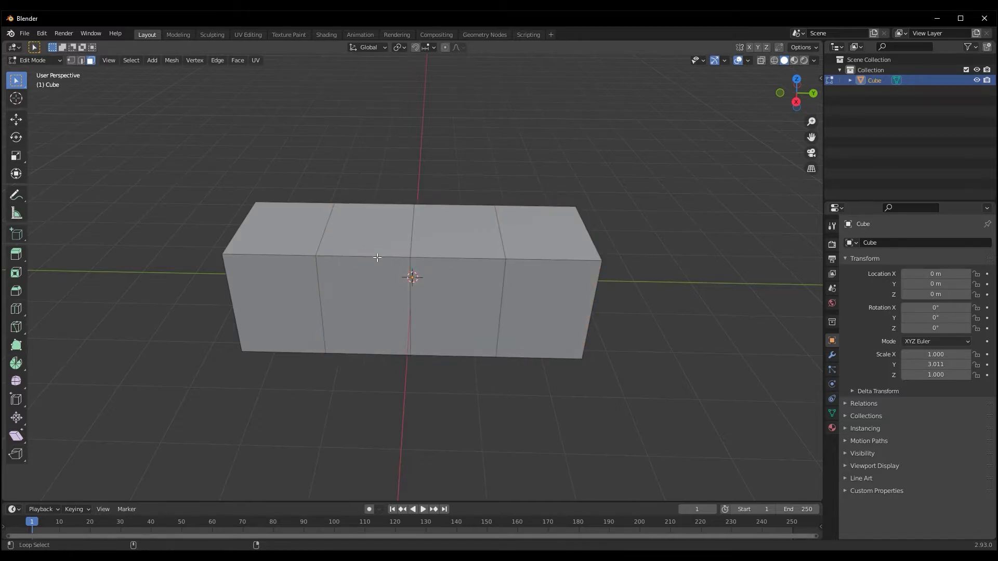
Select the second and fourth face loops around the box, extrude them in place and scale them inward
{"action": "left_click", "coordinate": [363, 259], "text": "alt+shift"}
{"action": "left_click", "coordinate": [528, 257], "text": "alt+shift"}
{"action": "middle_click_drag", "start_coordinate": [527, 256], "coordinate": [193, 275]}
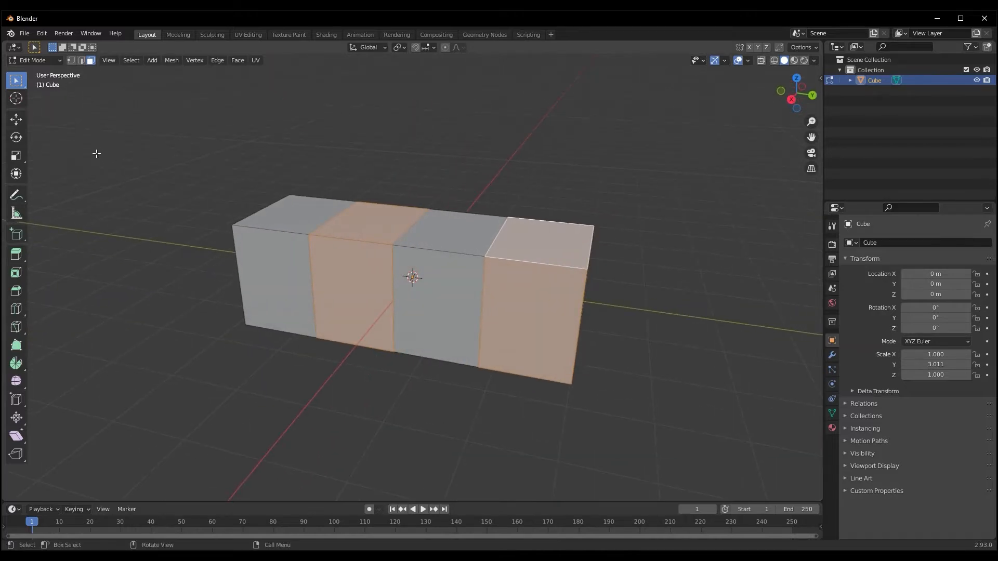
{"action": "key", "text": "e"}
{"action": "right_click", "coordinate": [96, 154]}
{"action": "key", "text": "s"}
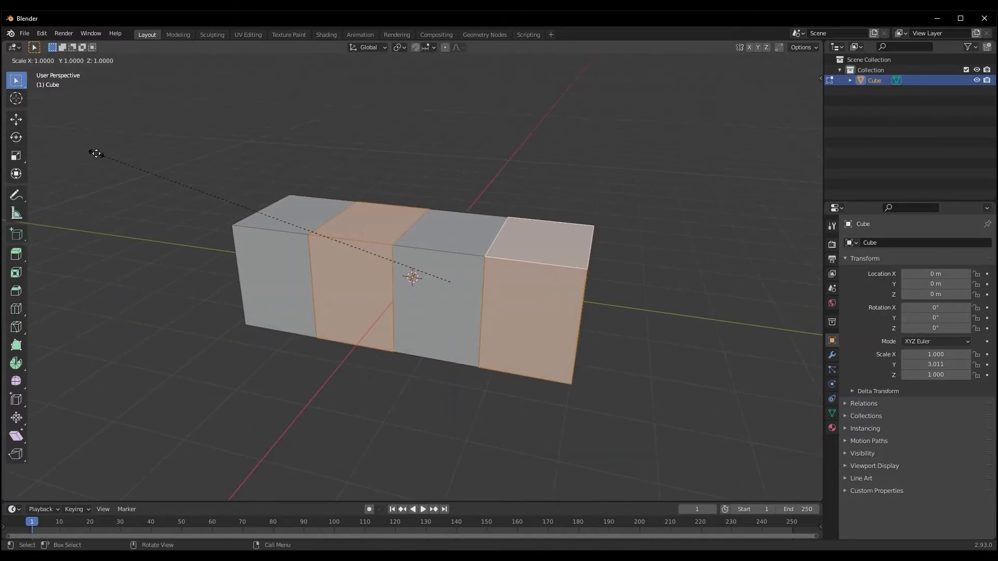
{"action": "left_click", "coordinate": [136, 181]}
{"action": "middle_click_drag", "start_coordinate": [137, 181], "coordinate": [156, 172]}
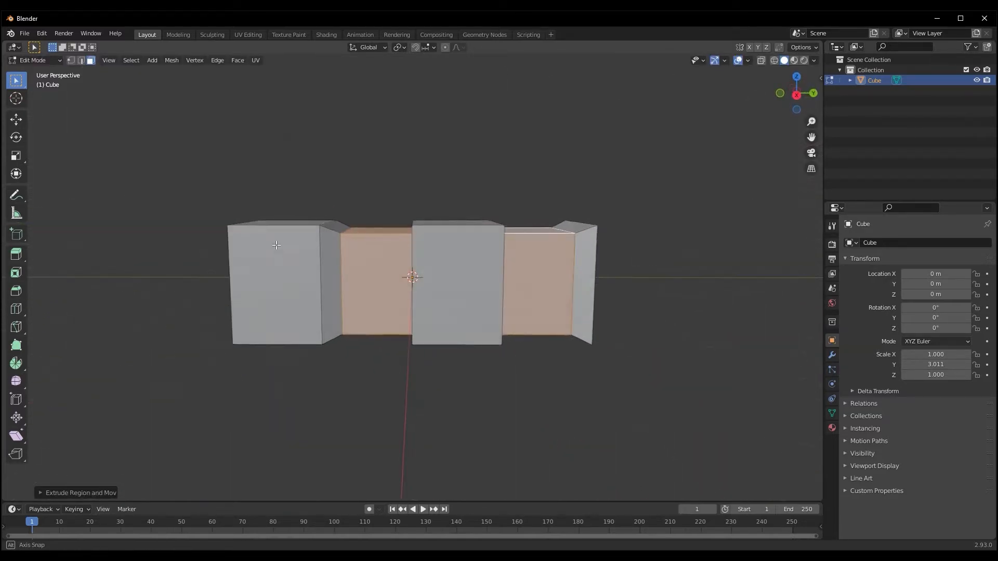
{"action": "key", "text": "s"}
{"action": "left_click", "coordinate": [135, 169]}
{"action": "middle_click_drag", "start_coordinate": [193, 260], "coordinate": [261, 313]}
Select the face loops around the two thicker sections of the box, the first and the third
{"action": "left_click", "coordinate": [286, 304]}
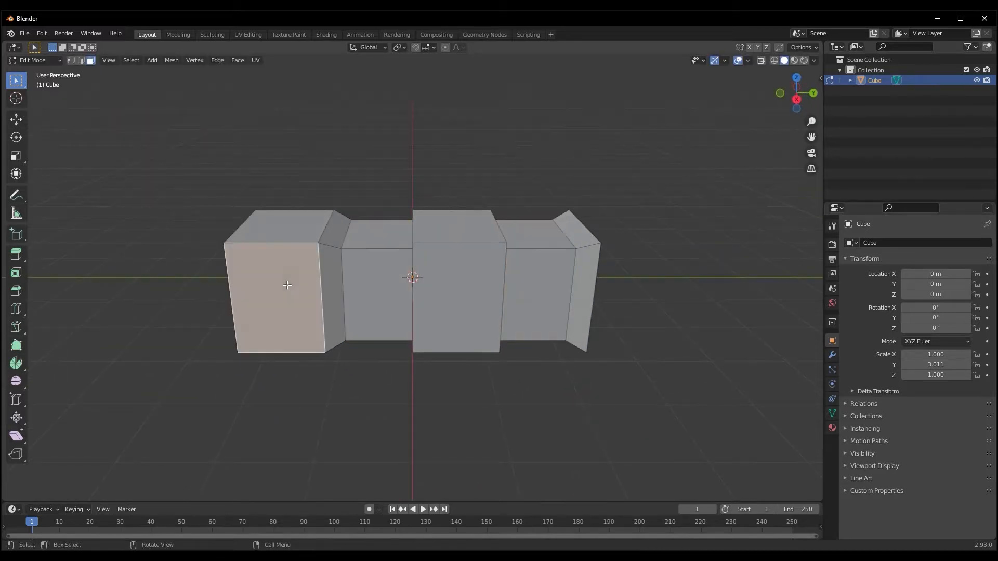
{"action": "left_click", "coordinate": [273, 242], "text": "alt"}
{"action": "left_click", "coordinate": [448, 245], "text": "alt+shift"}
{"action": "middle_click_drag", "start_coordinate": [438, 255], "coordinate": [348, 351]}
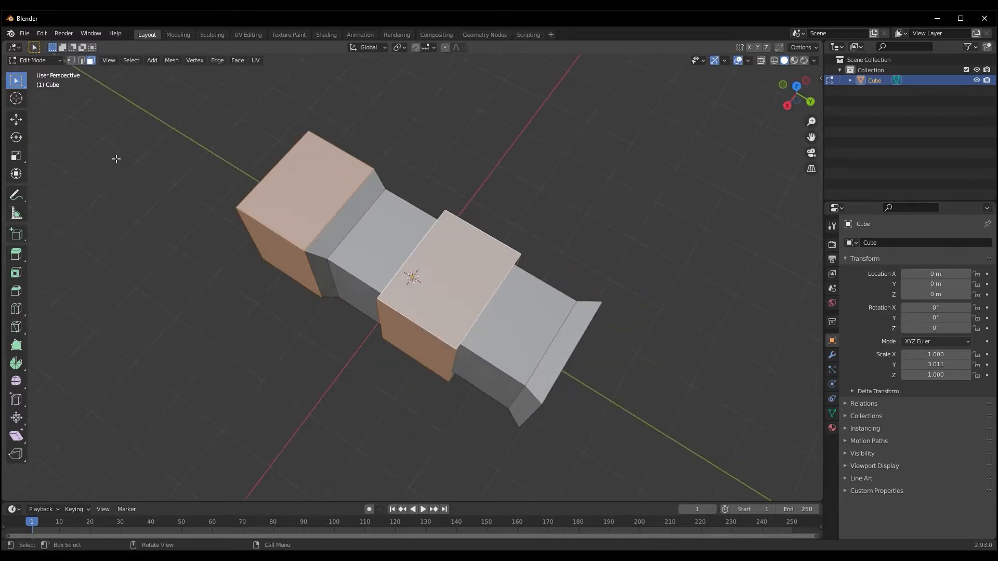
{"action": "key", "text": "i"}
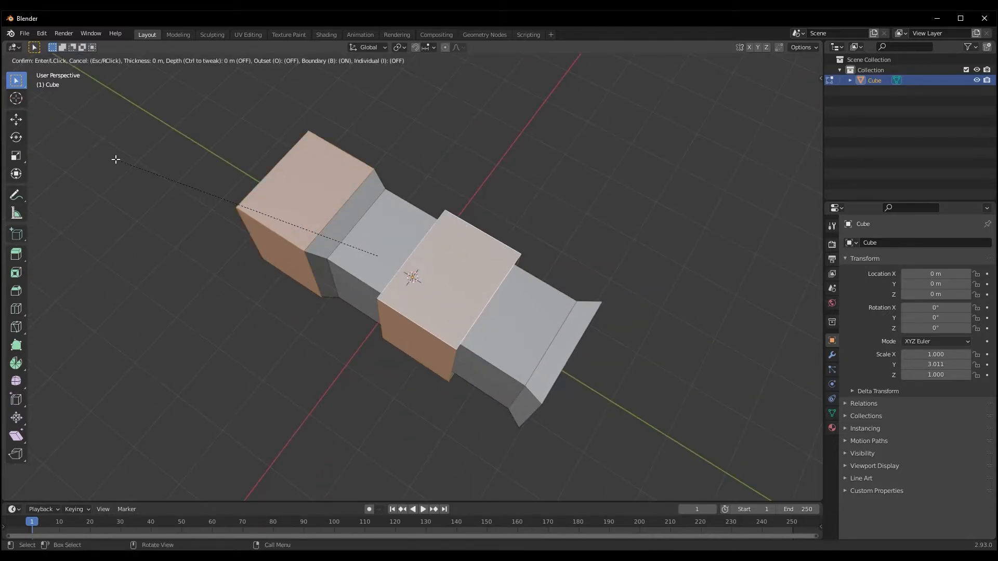
{"action": "key", "text": "i"}
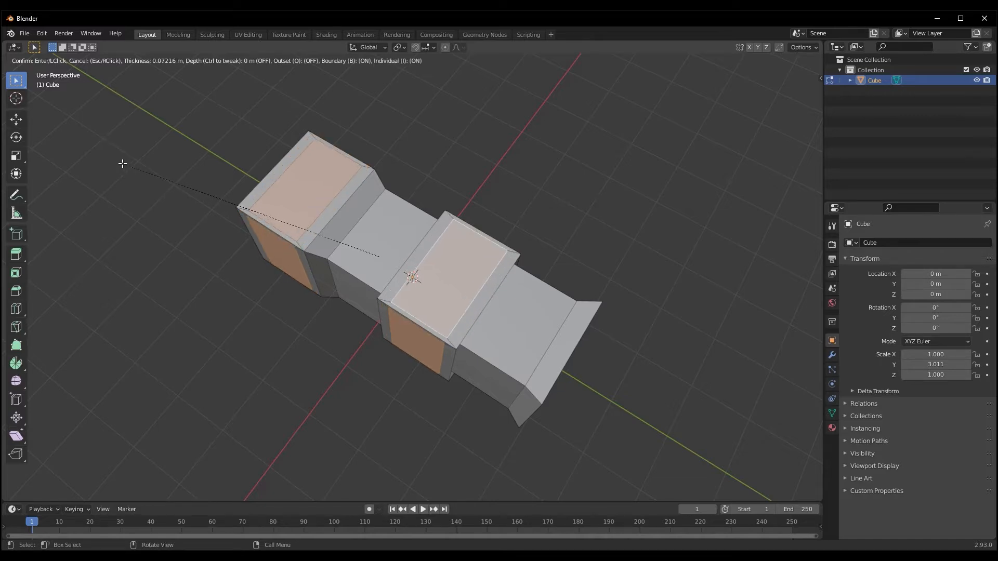
{"action": "left_click", "coordinate": [123, 164]}
Return to Object Mode and apply the object's scale
{"action": "key", "text": "Tab"}
{"action": "key", "text": "ctrl+a"}
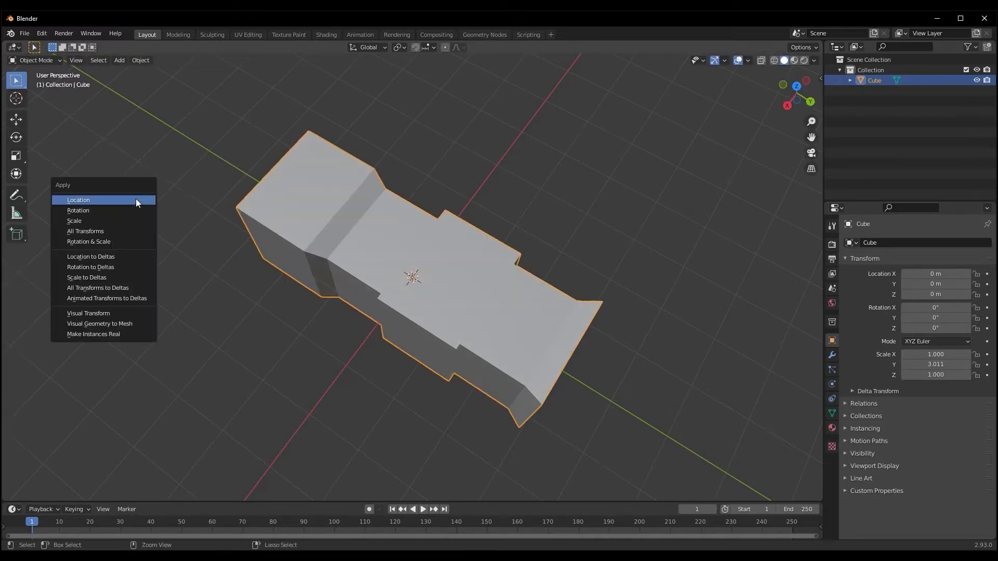
{"action": "left_click", "coordinate": [105, 220]}
Inset each selected face of the two thicker sections individually in Edit Mode
{"action": "key", "text": "Tab"}
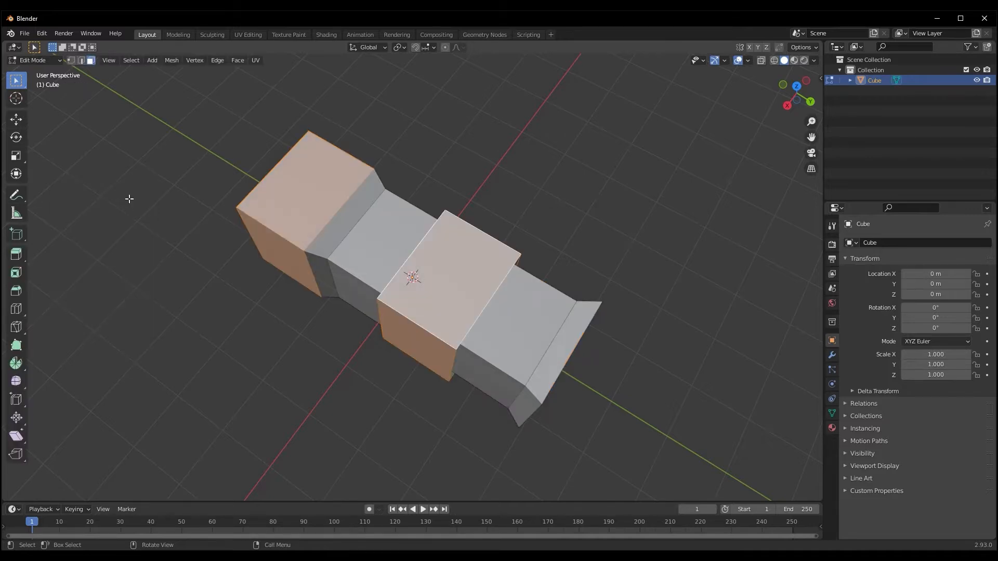
{"action": "key", "text": "i"}
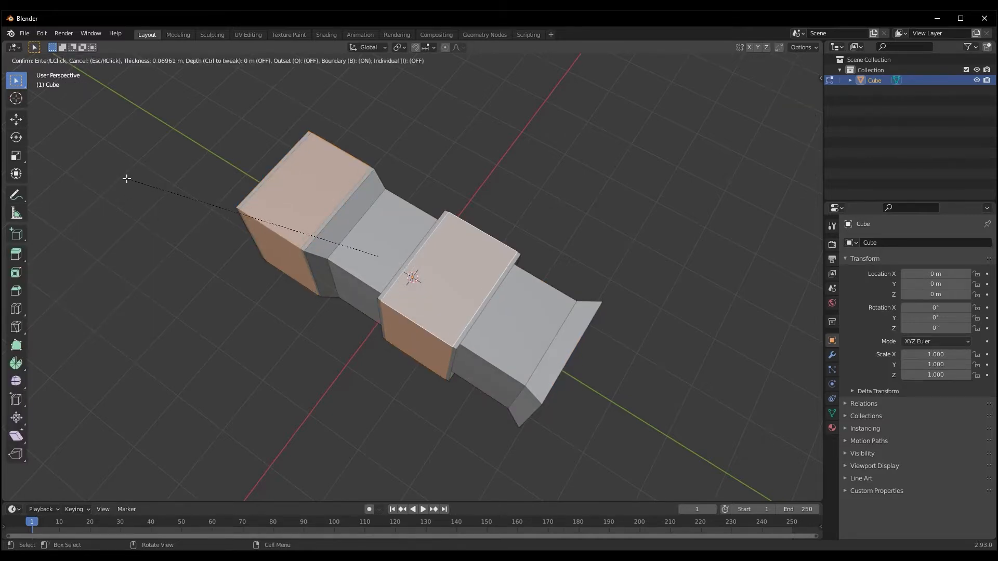
{"action": "key", "text": "i"}
{"action": "left_click", "coordinate": [136, 181]}
{"action": "middle_click_drag", "start_coordinate": [218, 226], "coordinate": [247, 180]}
{"action": "key", "text": "e"}
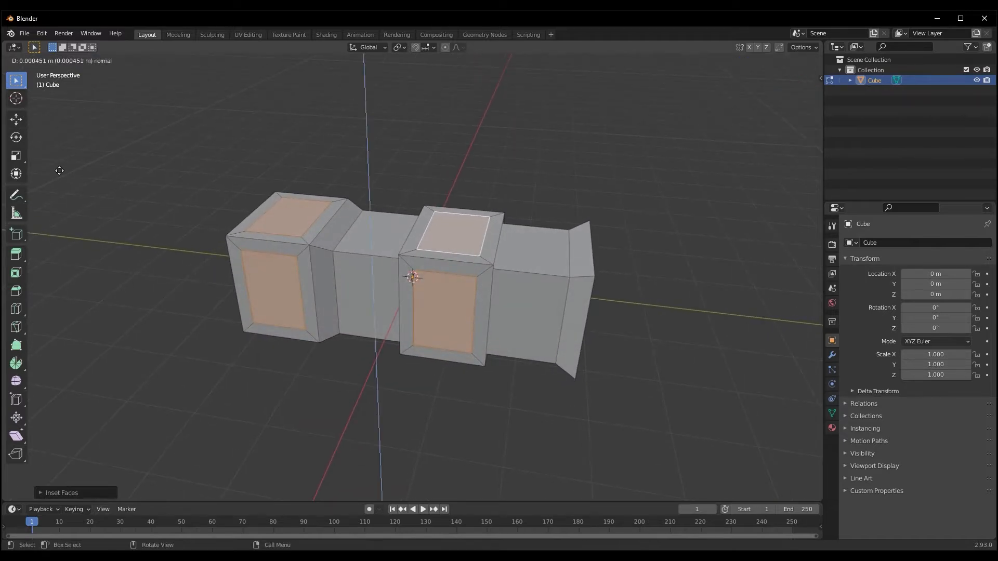
{"action": "left_click", "coordinate": [69, 176]}
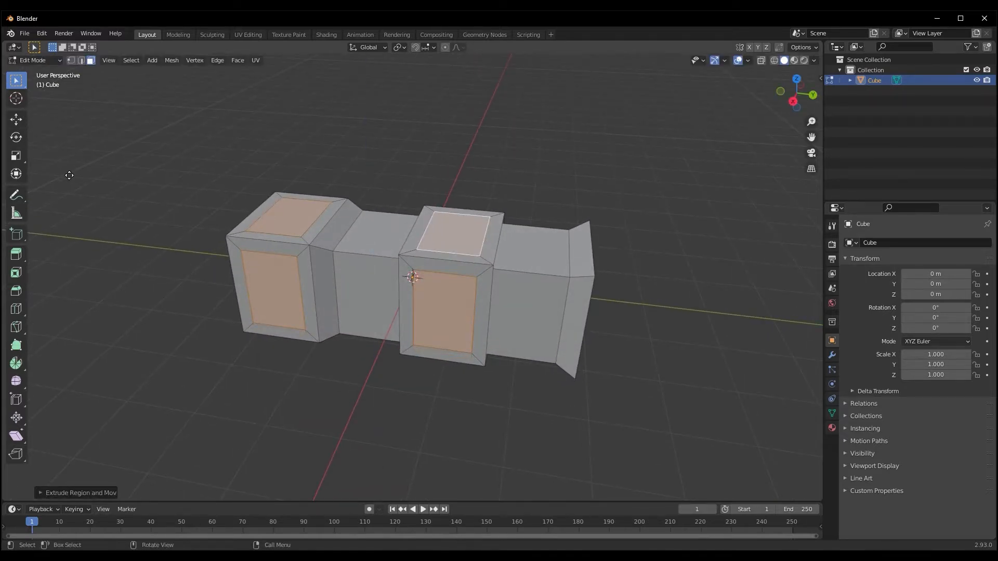
{"action": "middle_click_drag", "start_coordinate": [71, 178], "coordinate": [296, 89]}
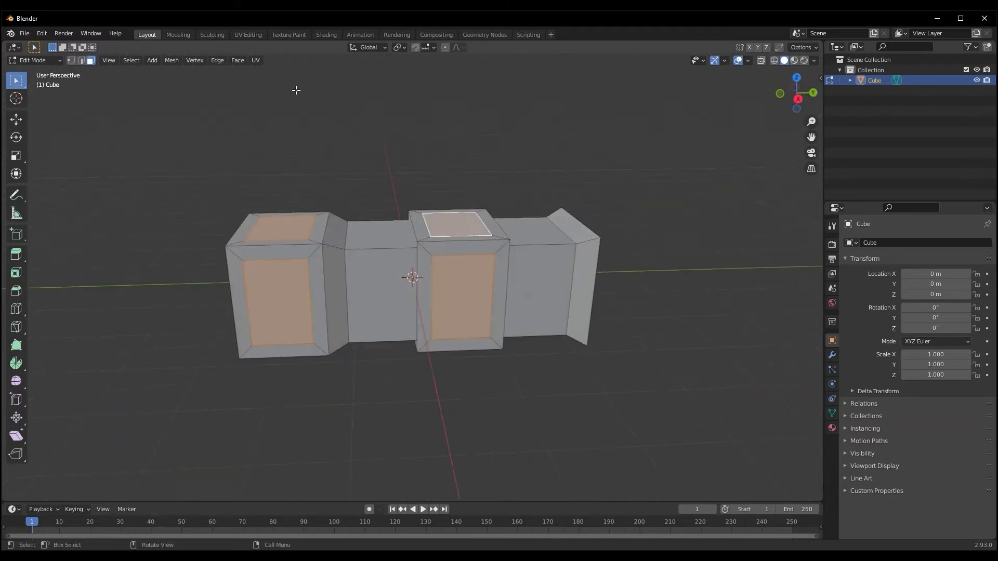
Set the transform pivot point to Individual Origins
{"action": "left_click", "coordinate": [399, 47]}
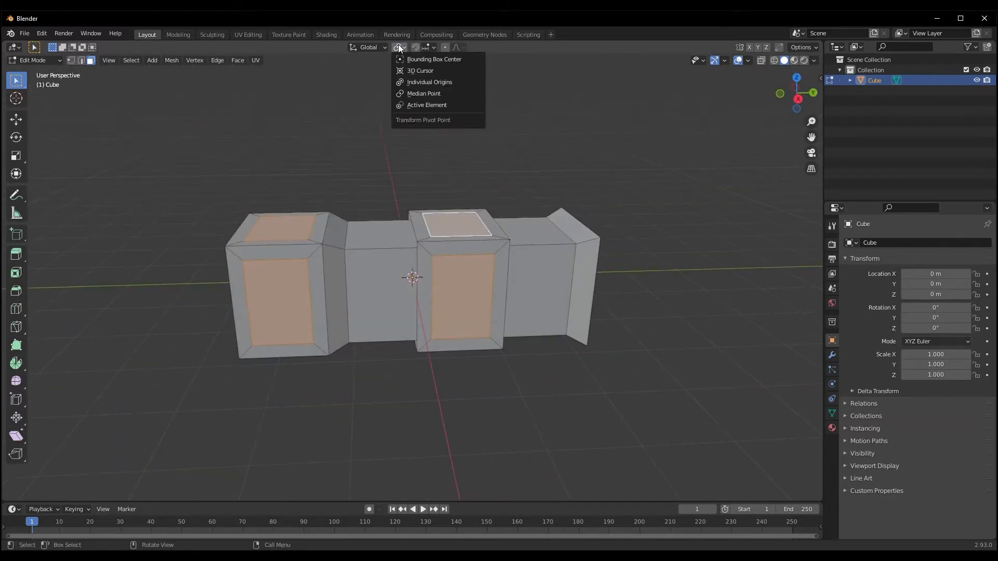
{"action": "left_click", "coordinate": [411, 83]}
{"action": "middle_click_drag", "start_coordinate": [394, 137], "coordinate": [357, 154]}
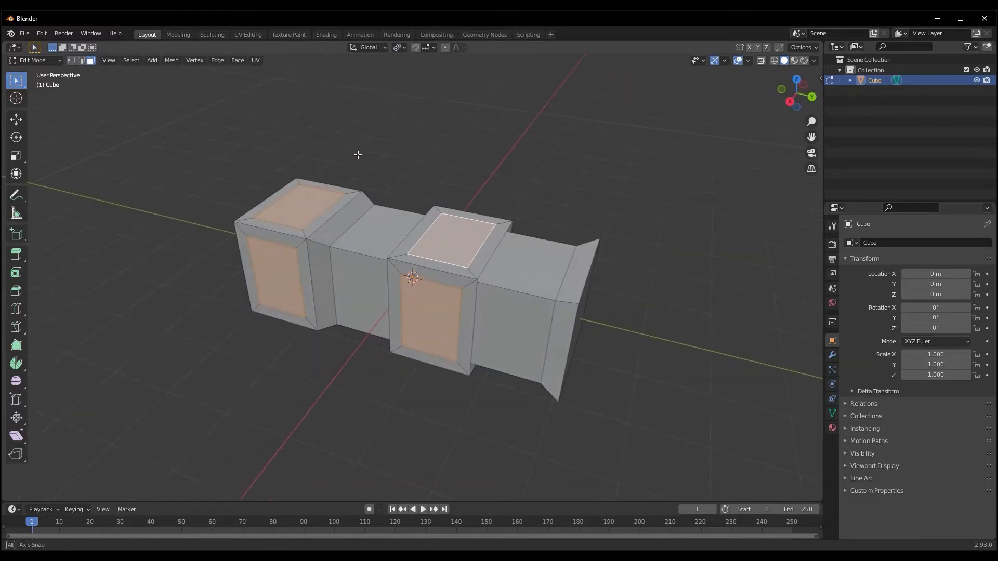
{"action": "key", "text": "s"}
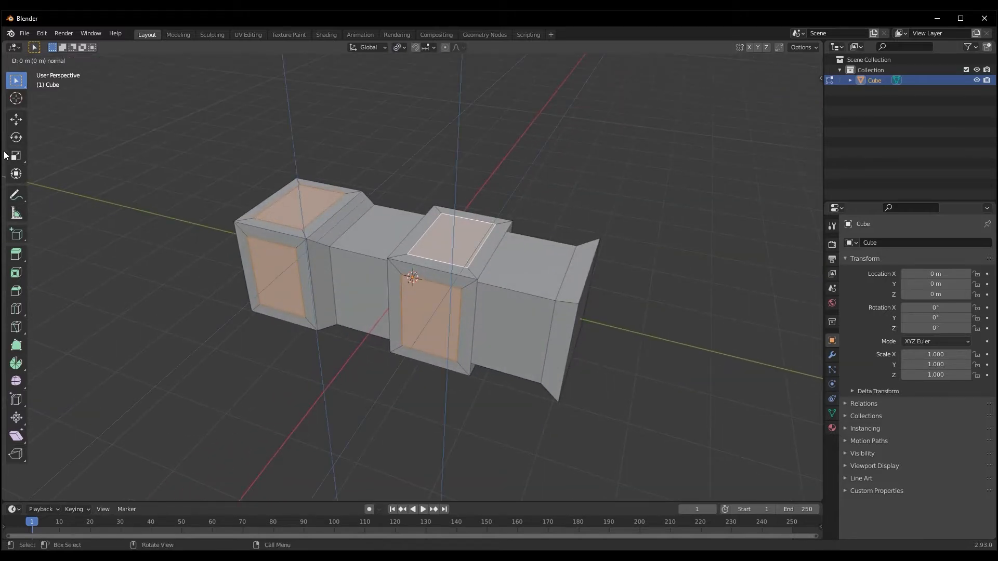
{"action": "right_click", "coordinate": [69, 187]}
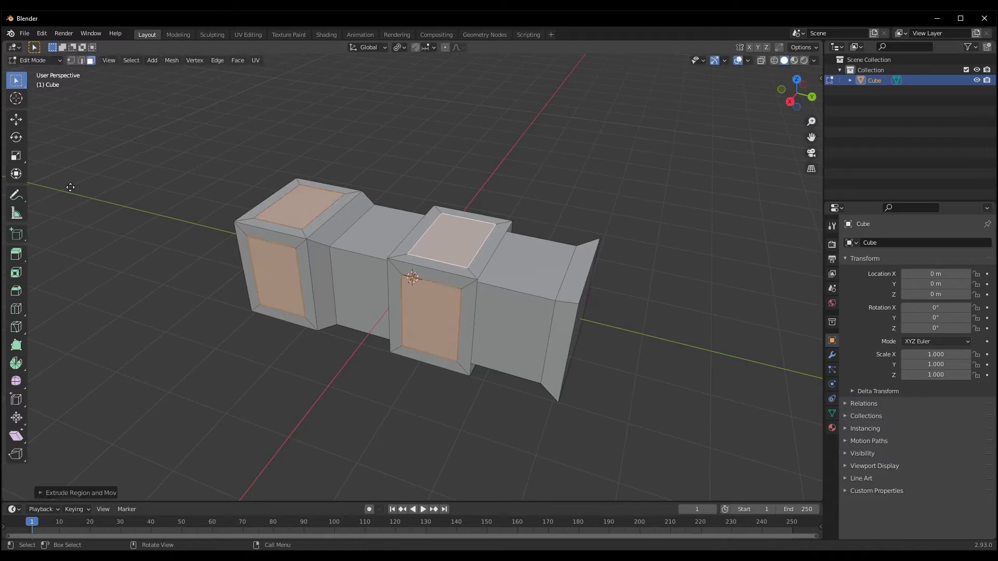
{"action": "key", "text": "ctrl+z"}
Extrude the inset faces of the two thicker sections inward to form recesses
{"action": "key", "text": "e"}
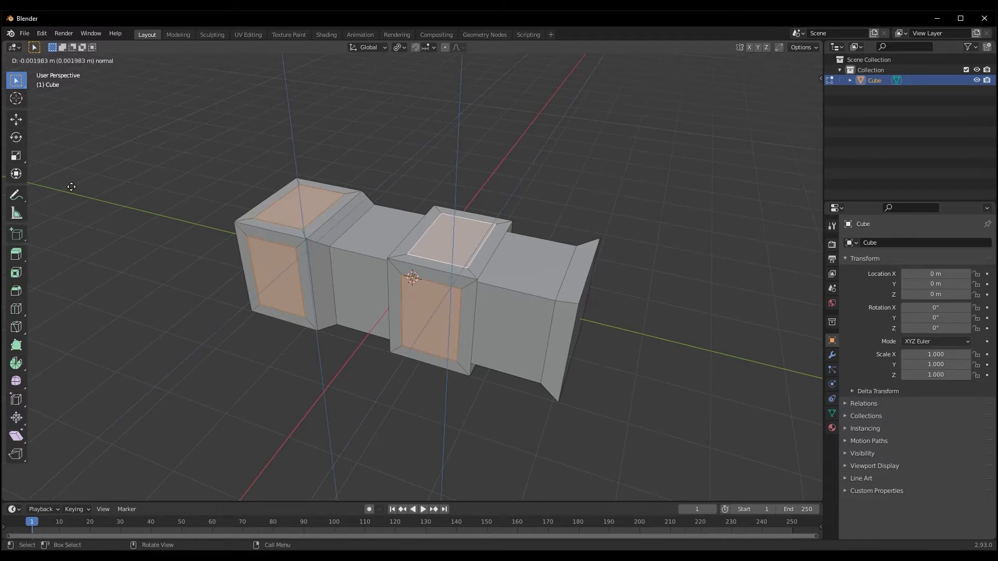
{"action": "left_click", "coordinate": [82, 188]}
{"action": "middle_click_drag", "start_coordinate": [82, 187], "coordinate": [133, 174]}
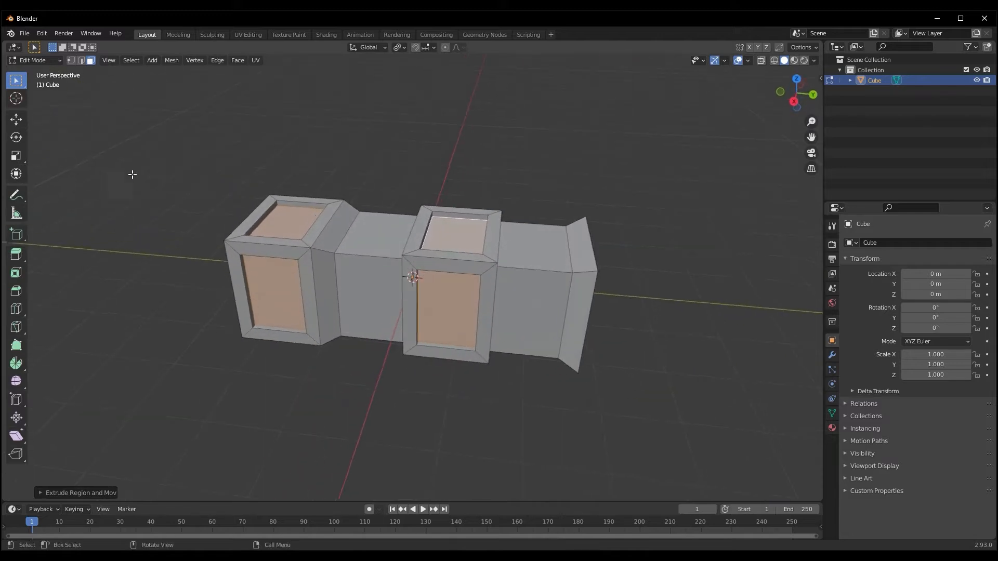
{"action": "middle_click_drag", "start_coordinate": [388, 187], "coordinate": [284, 170]}
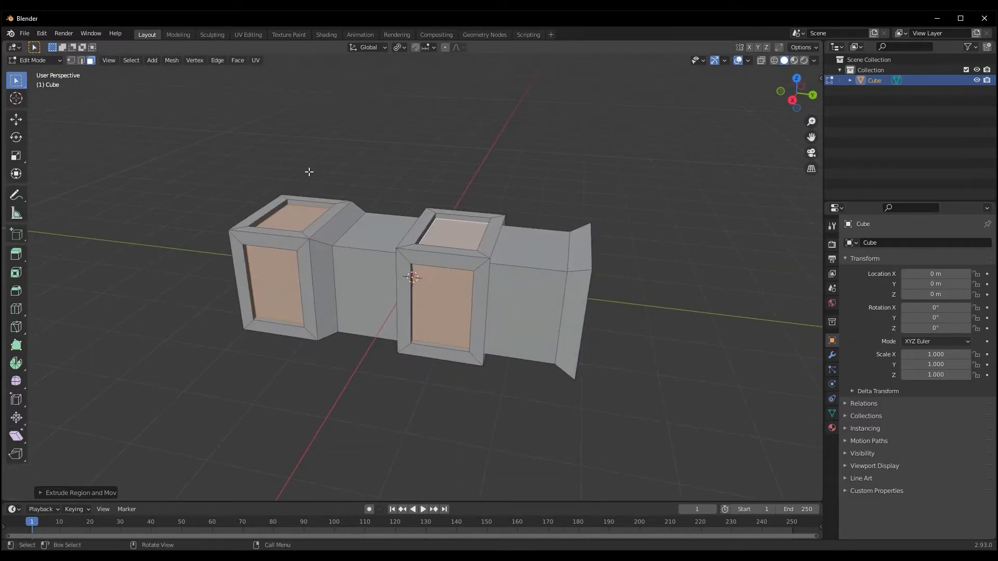
Subdivide the recessed faces and inset each resulting face individually to form window-like panes
{"action": "right_click", "coordinate": [277, 291]}
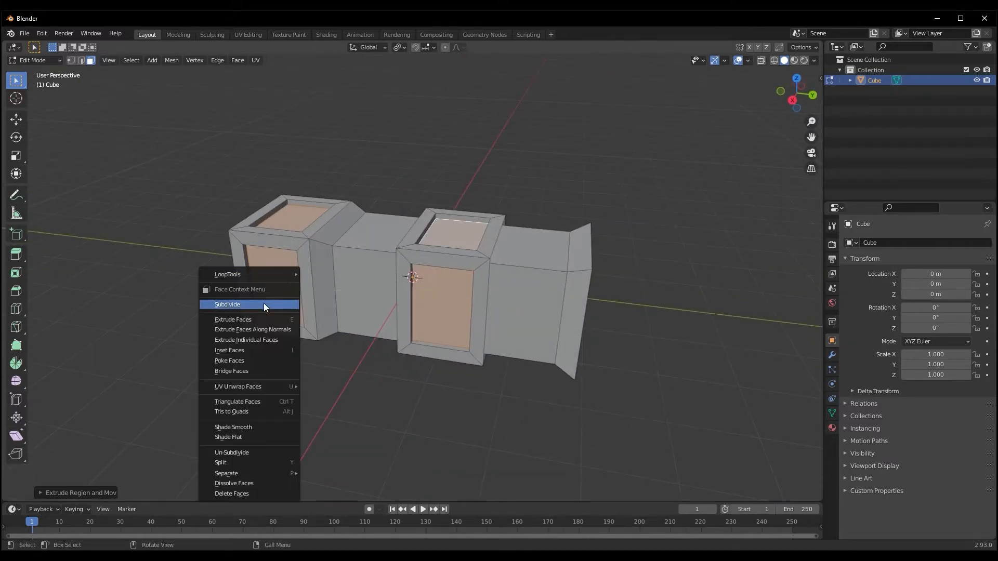
{"action": "left_click", "coordinate": [263, 304]}
{"action": "key", "text": "i"}
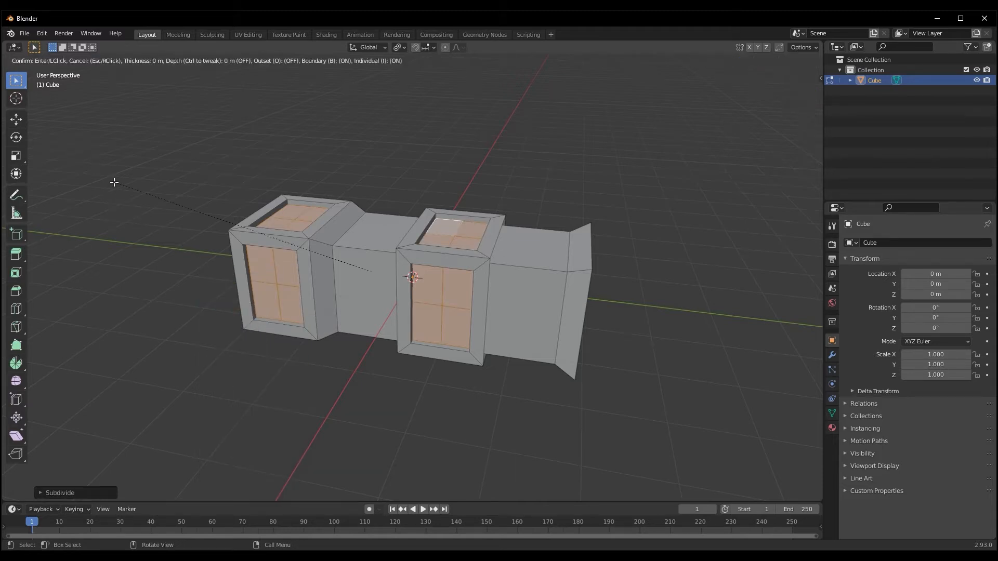
{"action": "left_click", "coordinate": [115, 184]}
{"action": "middle_click_drag", "start_coordinate": [169, 187], "coordinate": [160, 162]}
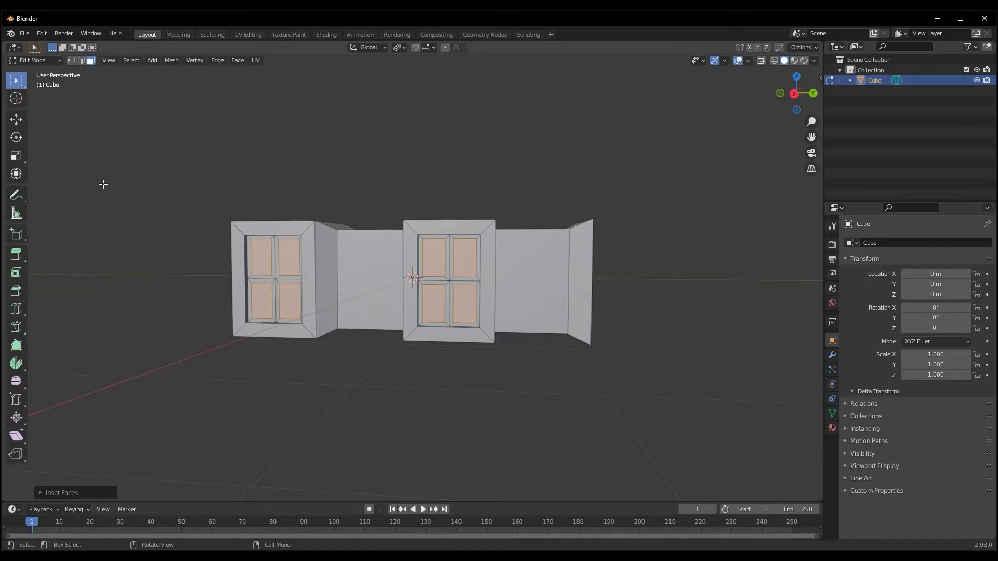
Extrude the small selected panes slightly outward from the recesses
{"action": "key", "text": "e"}
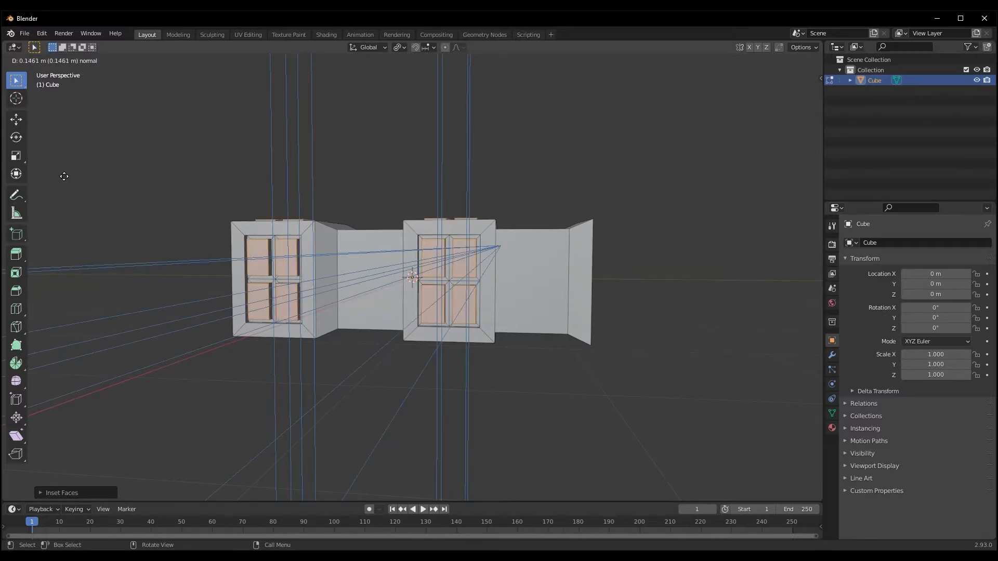
{"action": "left_click", "coordinate": [111, 229]}
{"action": "middle_click_drag", "start_coordinate": [111, 230], "coordinate": [85, 201]}
Inset the raised panes again, extrude them inward about 0.12 m, and return to Object Mode
{"action": "key", "text": "i"}
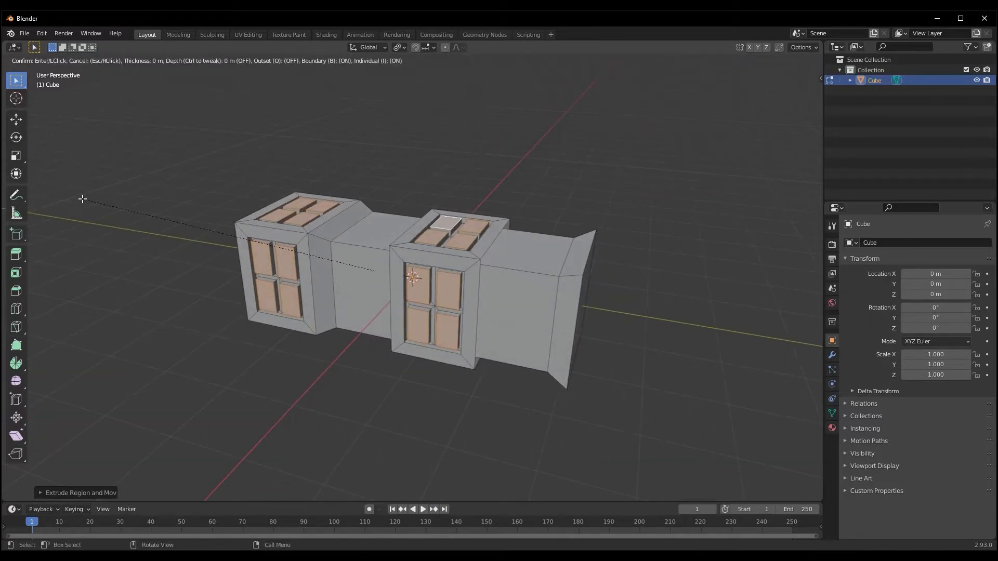
{"action": "left_click", "coordinate": [85, 201]}
{"action": "key", "text": "e"}
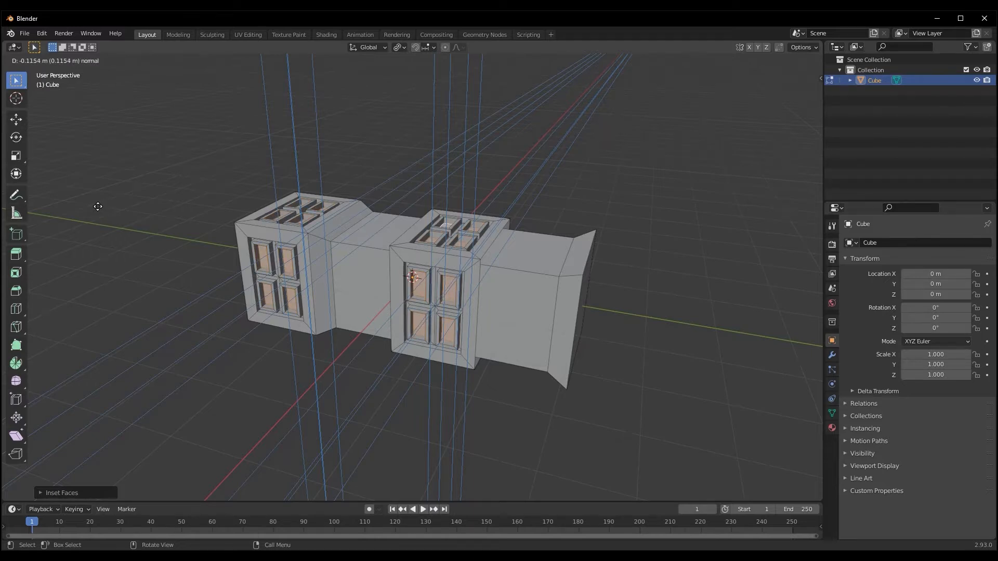
{"action": "left_click", "coordinate": [99, 207]}
{"action": "key", "text": "Tab"}
{"action": "middle_click_drag", "start_coordinate": [99, 207], "coordinate": [223, 236]}
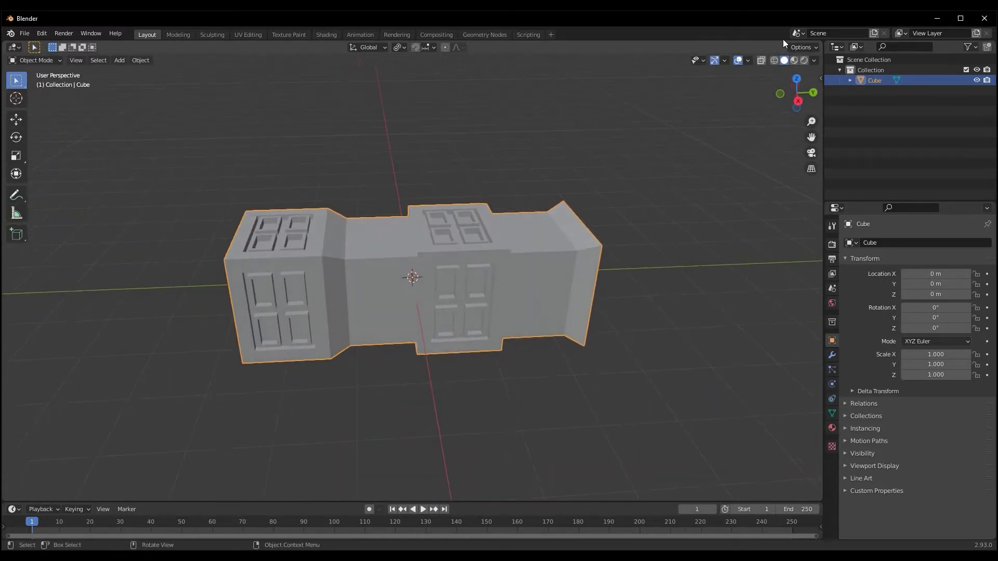
Set the viewport shading to MatCap lighting with Shadow and Cavity enabled
{"action": "left_click", "coordinate": [814, 60]}
{"action": "left_click", "coordinate": [799, 109]}
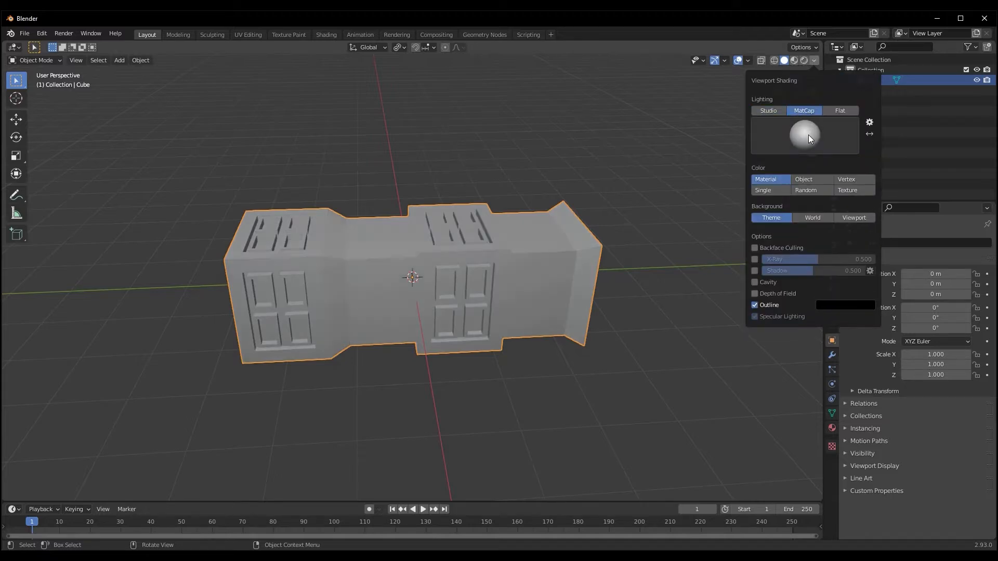
{"action": "left_click", "coordinate": [756, 271]}
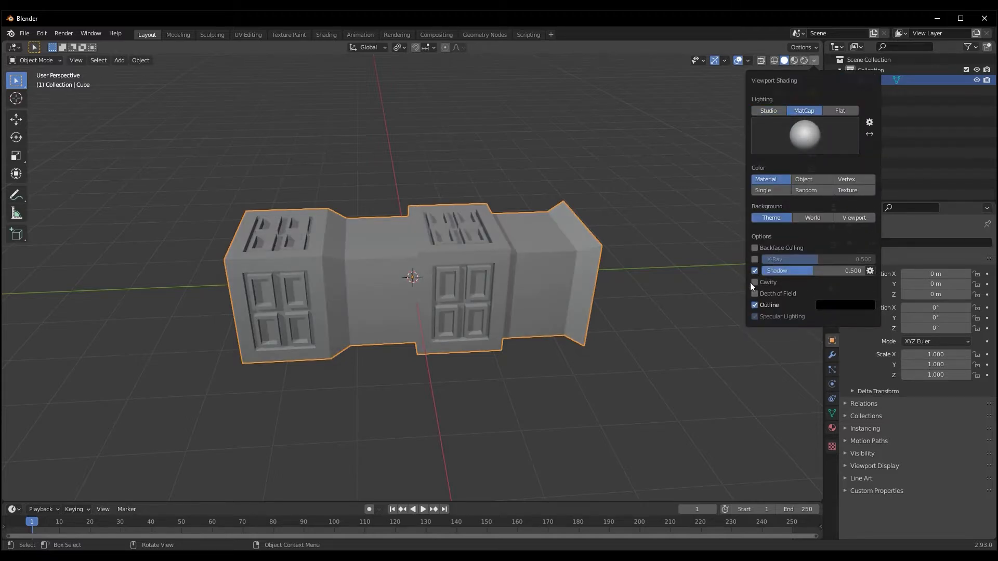
{"action": "left_click", "coordinate": [753, 282]}
{"action": "mouse_move", "coordinate": [623, 296]}
{"action": "middle_mouse_down"}
{"action": "mouse_move", "coordinate": [565, 301]}
{"action": "mouse_move", "coordinate": [578, 283]}
{"action": "middle_mouse_up"}
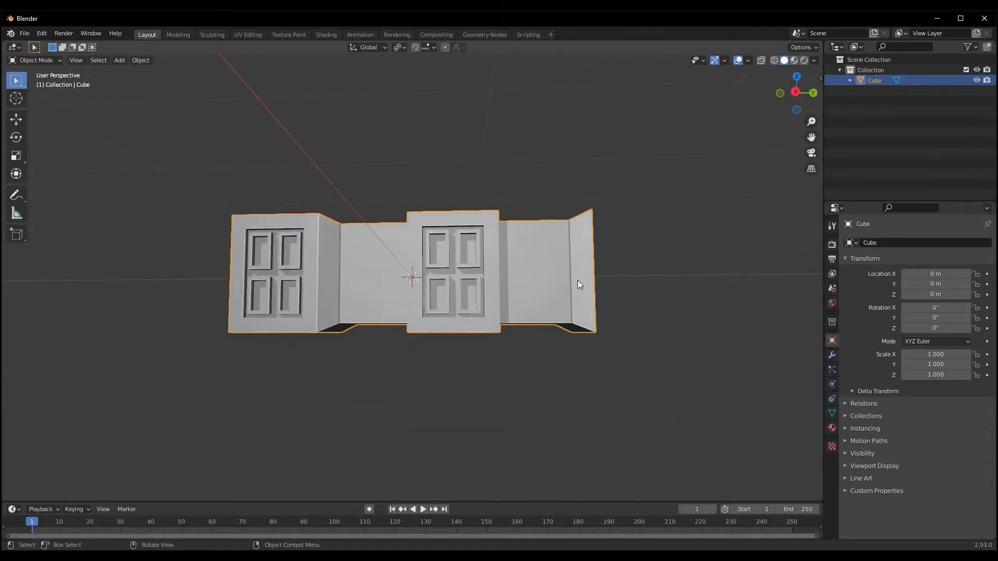
{"action": "middle_click_drag", "start_coordinate": [388, 286], "coordinate": [406, 329]}
{"action": "middle_click_drag", "start_coordinate": [444, 348], "coordinate": [360, 310]}
Select the face loops around the two thinner sections of the box in Edit Mode
{"action": "key", "text": "Tab"}
{"action": "left_click", "coordinate": [358, 273]}
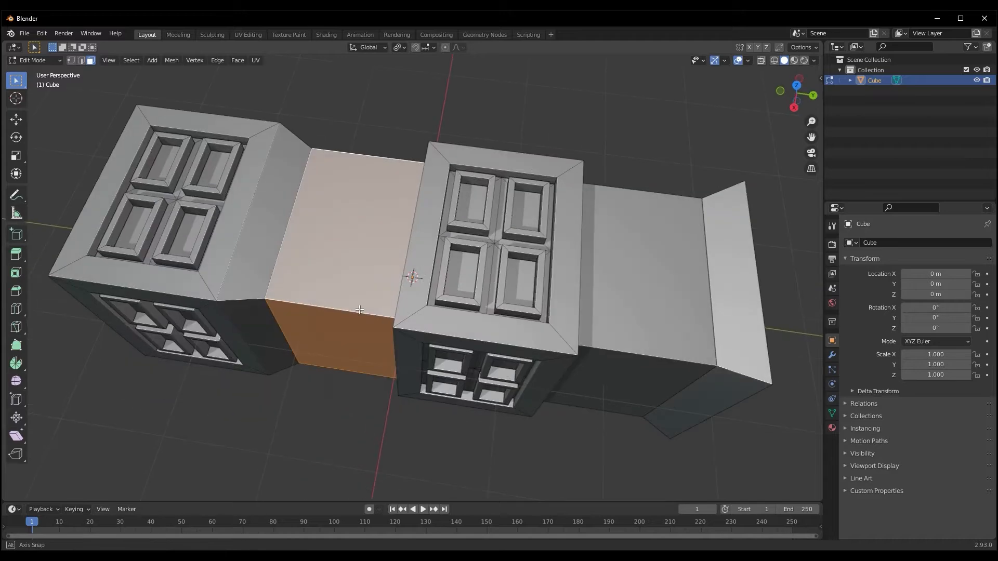
{"action": "left_click", "coordinate": [338, 310], "text": "shift"}
{"action": "middle_click_drag", "start_coordinate": [334, 313], "coordinate": [395, 254]}
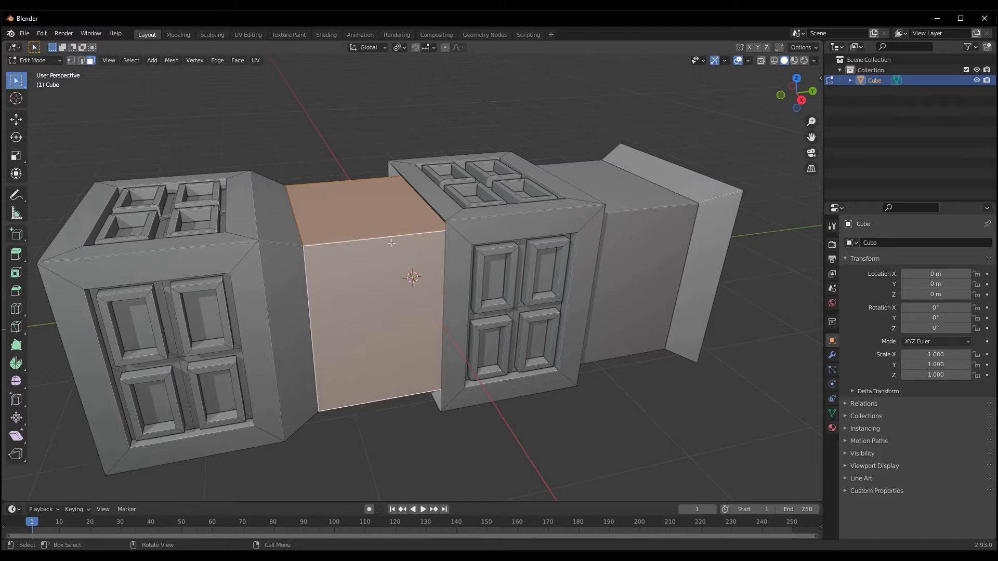
{"action": "middle_click_drag", "start_coordinate": [596, 253], "coordinate": [408, 279]}
{"action": "left_click", "coordinate": [567, 265], "text": "alt+shift"}
{"action": "middle_click_drag", "start_coordinate": [567, 266], "coordinate": [521, 272]}
Inset the selected faces of the thinner sections individually and extrude the resulting panels slightly
{"action": "key", "text": "i"}
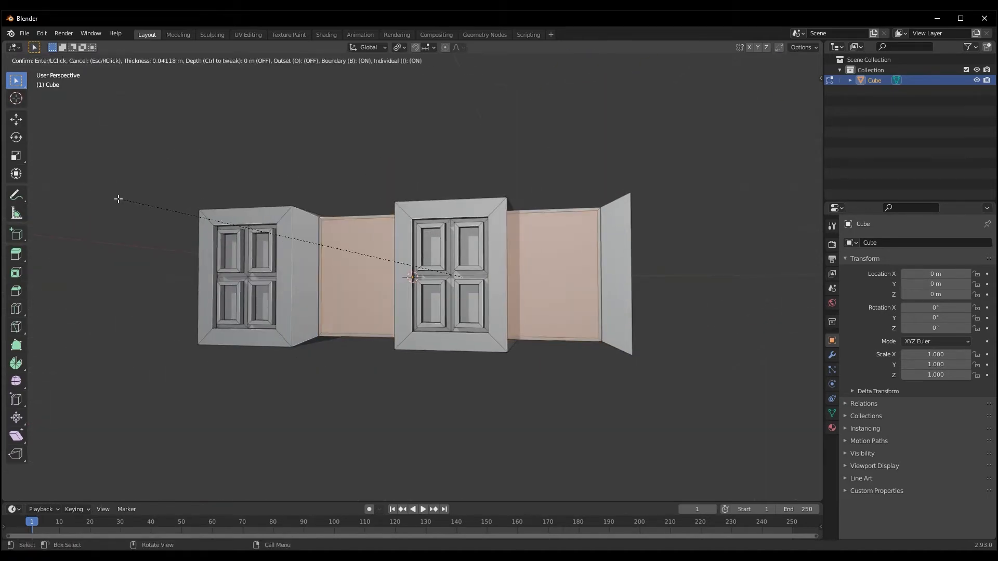
{"action": "left_click", "coordinate": [121, 200]}
{"action": "key", "text": "e"}
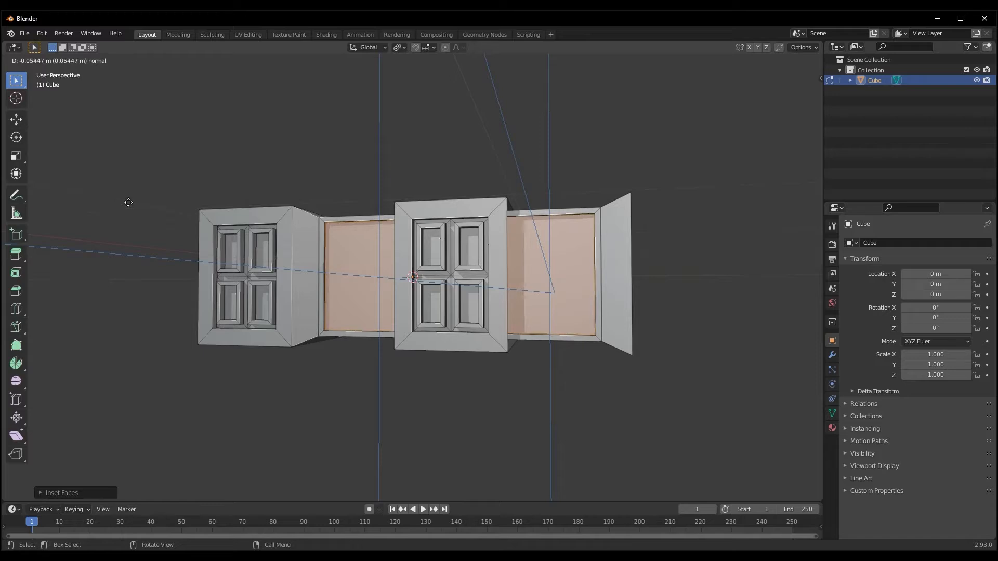
{"action": "left_click", "coordinate": [115, 195]}
{"action": "middle_click_drag", "start_coordinate": [118, 196], "coordinate": [188, 251]}
Inset the panels of the thinner sections once more, extrude them inward, and return to Object Mode
{"action": "key", "text": "i"}
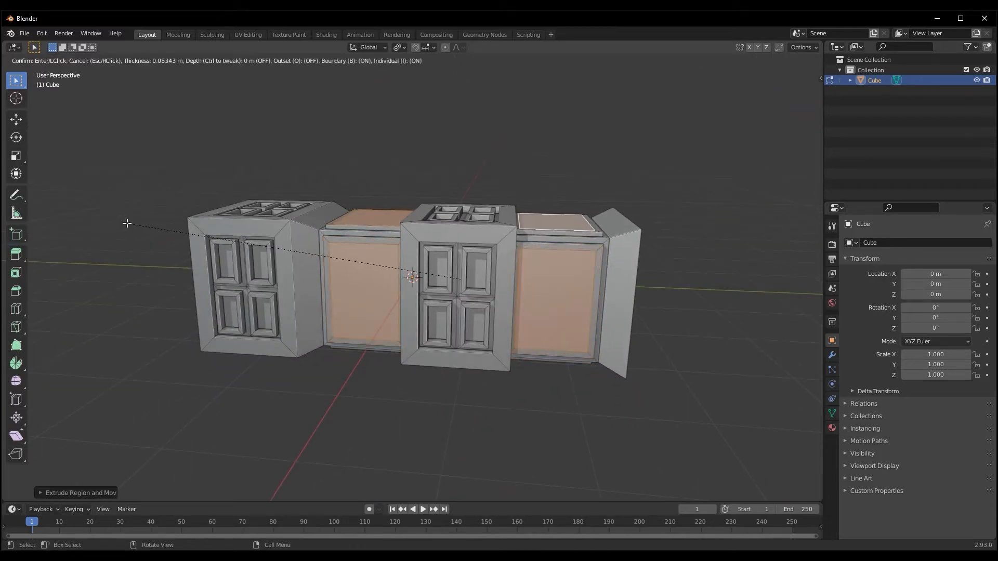
{"action": "left_click", "coordinate": [127, 223]}
{"action": "key", "text": "e"}
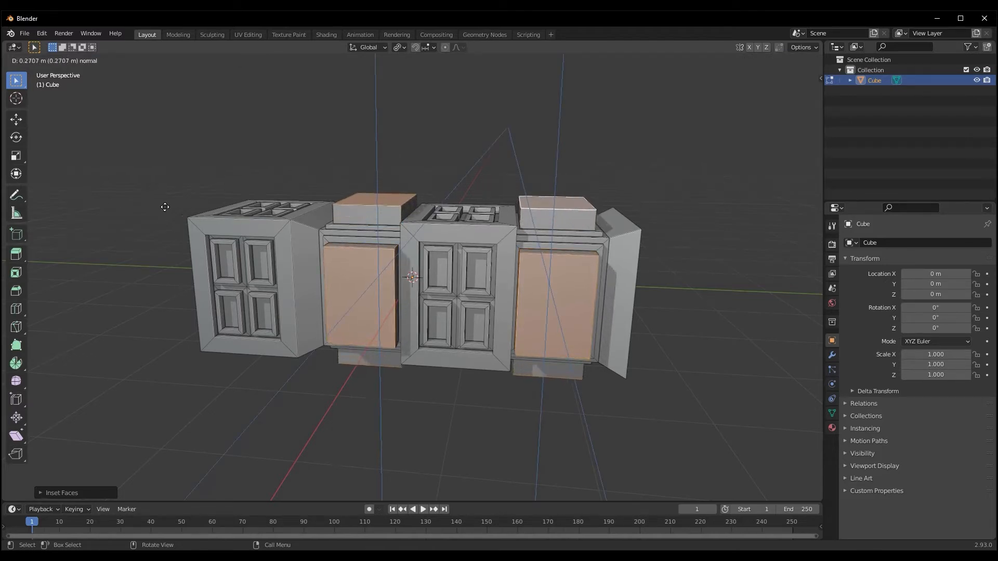
{"action": "left_click", "coordinate": [54, 227]}
{"action": "key", "text": "Tab"}
{"action": "middle_click_drag", "start_coordinate": [196, 294], "coordinate": [260, 337]}
{"action": "scroll", "coordinate": [354, 383], "scroll_direction": "down", "scroll_amount": 4}
{"action": "middle_click_drag", "start_coordinate": [357, 386], "coordinate": [360, 329]}
Extrude the end face at the box's flared end outward about 0.61 m and return to Object Mode
{"action": "key", "text": "Tab"}
{"action": "middle_click_drag", "start_coordinate": [494, 317], "coordinate": [561, 326]}
{"action": "key", "text": "e"}
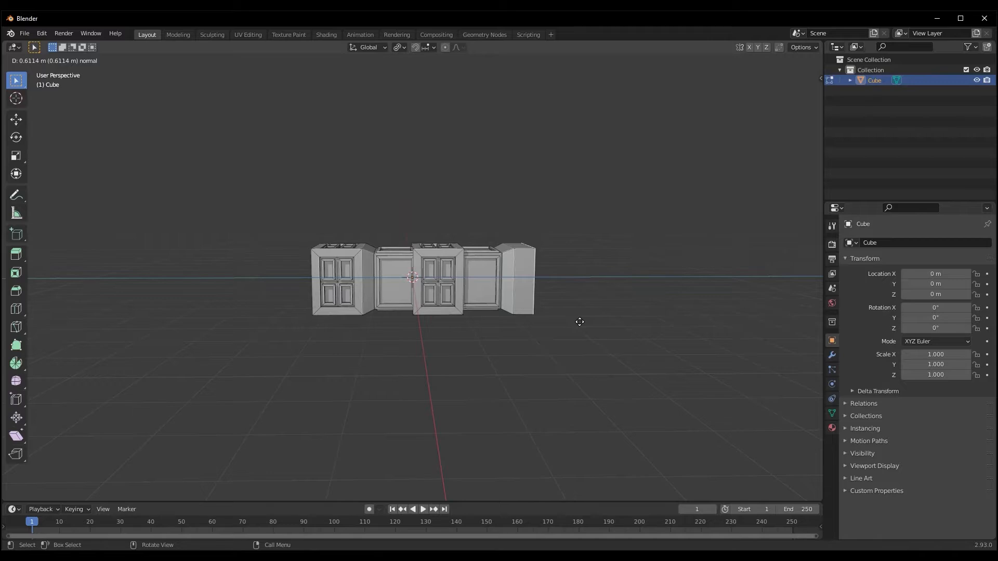
{"action": "left_click", "coordinate": [579, 321]}
{"action": "key", "text": "Tab"}
{"action": "middle_click_drag", "start_coordinate": [375, 361], "coordinate": [406, 369]}
{"action": "scroll", "coordinate": [295, 344], "scroll_direction": "up", "scroll_amount": 3}
Duplicate the box and move the copy along the X axis to about 4.45 m
{"action": "middle_click_drag", "start_coordinate": [295, 340], "coordinate": [473, 331]}
{"action": "scroll", "coordinate": [359, 379], "scroll_direction": "down", "scroll_amount": 4}
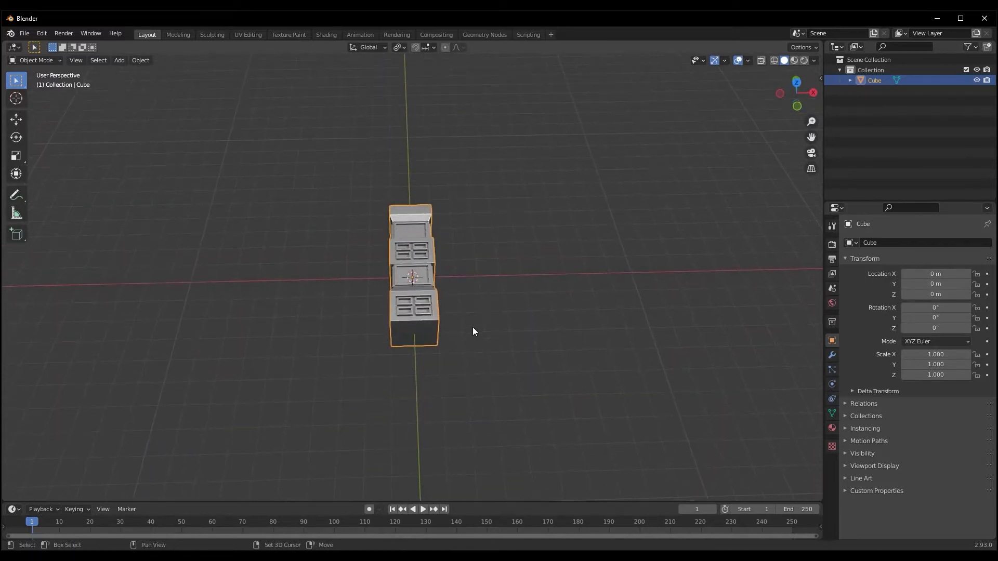
{"action": "key", "text": "shift+d"}
{"action": "left_click", "coordinate": [472, 326]}
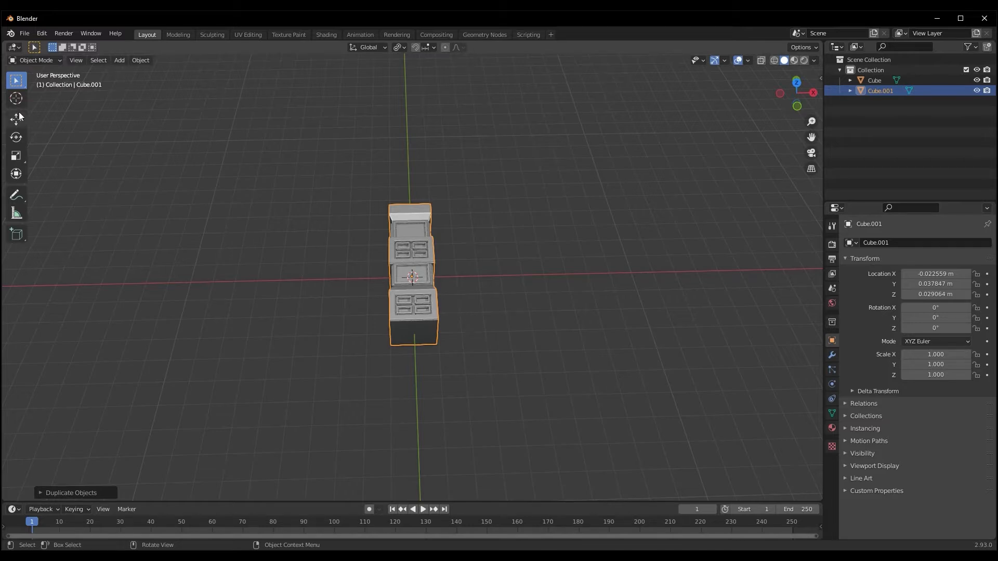
{"action": "left_click_drag", "start_coordinate": [451, 276], "coordinate": [559, 280]}
{"action": "middle_click_drag", "start_coordinate": [484, 315], "coordinate": [404, 285]}
{"action": "scroll", "coordinate": [437, 356], "scroll_direction": "up", "scroll_amount": 4}
{"action": "mouse_move", "coordinate": [437, 356]}
{"action": "middle_mouse_down"}
{"action": "mouse_move", "coordinate": [455, 394]}
{"action": "mouse_move", "coordinate": [448, 414]}
{"action": "mouse_move", "coordinate": [429, 391]}
{"action": "mouse_move", "coordinate": [448, 369]}
{"action": "middle_mouse_up"}
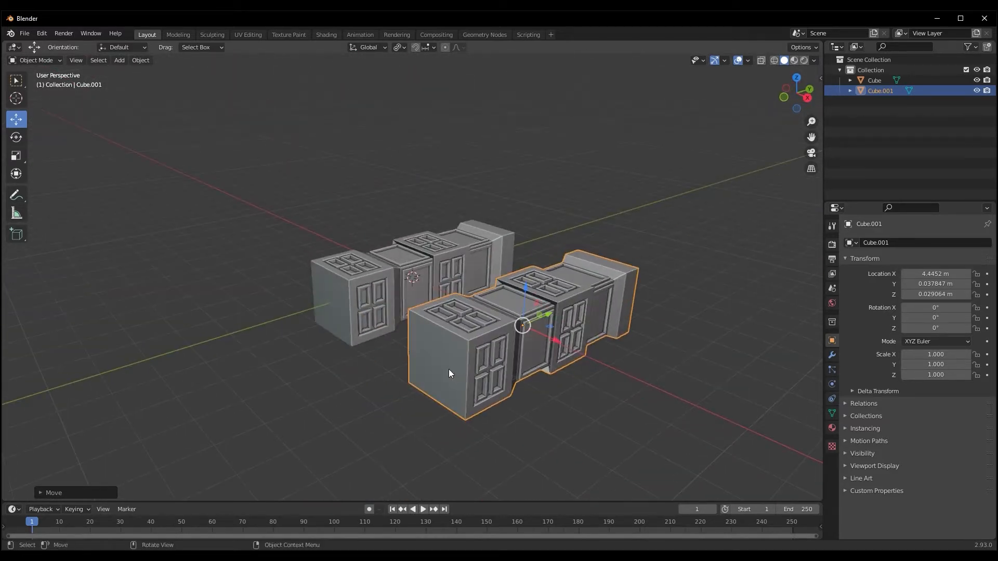
Extrude the copy's flat end face beside its first thick section outward in several segments in Edit Mode
{"action": "key", "text": "Tab"}
{"action": "left_click", "coordinate": [444, 370]}
{"action": "middle_click_drag", "start_coordinate": [352, 374], "coordinate": [337, 380]}
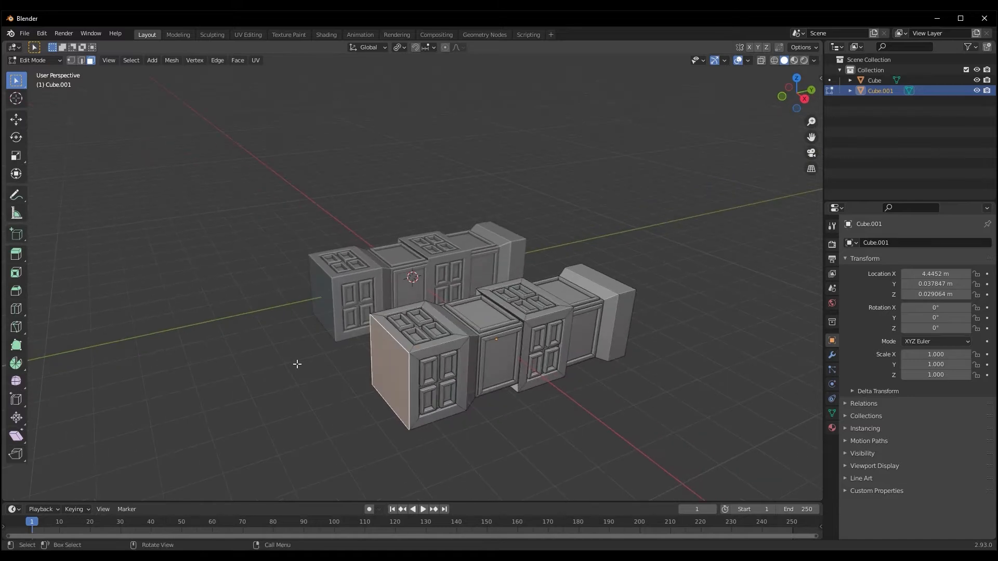
{"action": "key", "text": "e"}
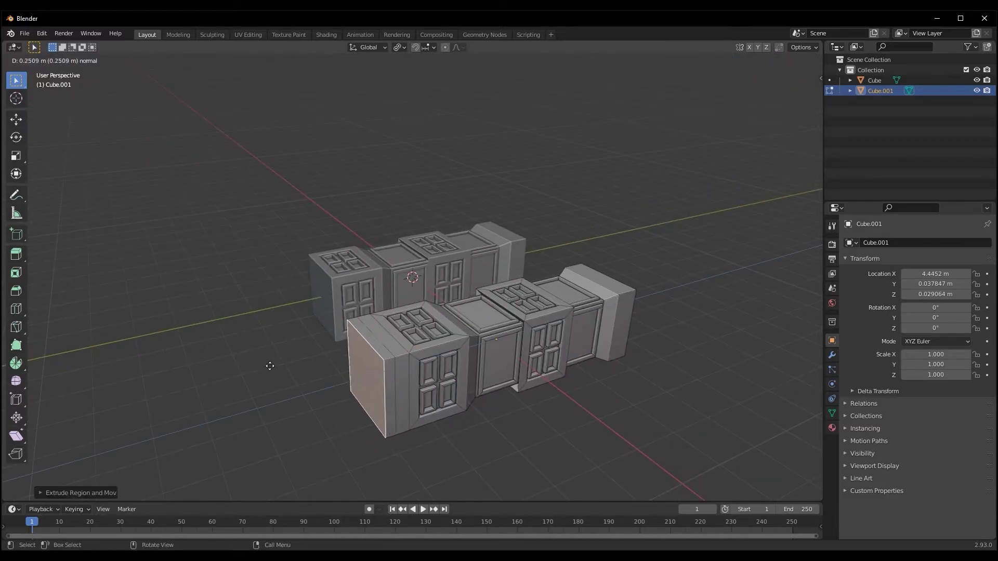
{"action": "left_click", "coordinate": [239, 366]}
{"action": "middle_click_drag", "start_coordinate": [238, 366], "coordinate": [339, 395]}
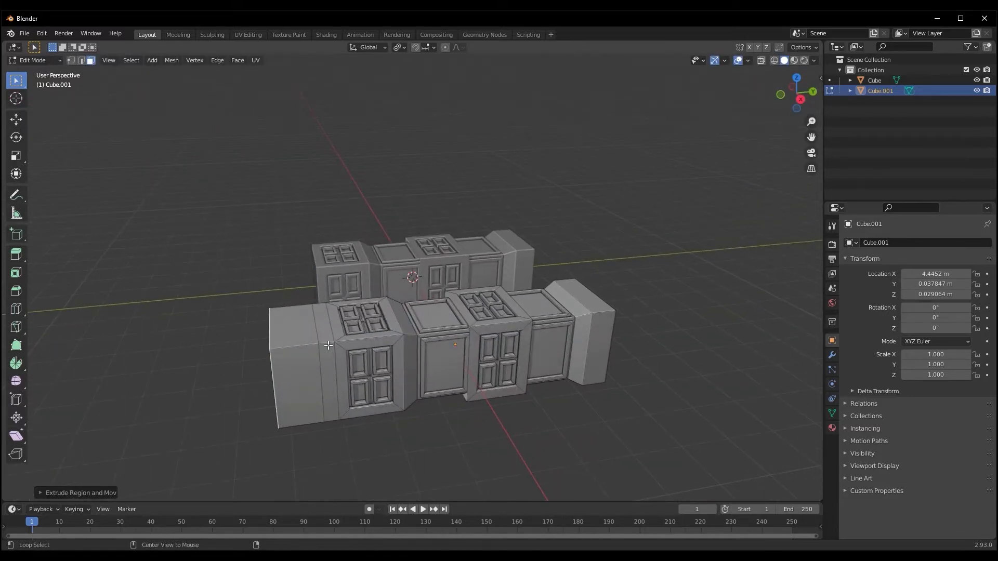
Select the narrow face loop beside the new end block, extrude and scale it inward into a groove, and return to Object Mode
{"action": "left_click", "coordinate": [328, 346], "text": "alt"}
{"action": "key", "text": "e"}
{"action": "key", "text": "s"}
{"action": "left_click", "coordinate": [210, 301]}
{"action": "key", "text": "Tab"}
{"action": "mouse_move", "coordinate": [226, 315]}
{"action": "middle_mouse_down"}
{"action": "mouse_move", "coordinate": [260, 338]}
{"action": "mouse_move", "coordinate": [239, 311]}
{"action": "middle_mouse_up"}
{"action": "middle_click_drag", "start_coordinate": [276, 367], "coordinate": [449, 407]}
Select the outer faces of the copy's new end block in Edit Mode and subdivide them
{"action": "key", "text": "Tab"}
{"action": "left_click", "coordinate": [444, 407]}
{"action": "middle_click_drag", "start_coordinate": [440, 351], "coordinate": [97, 311]}
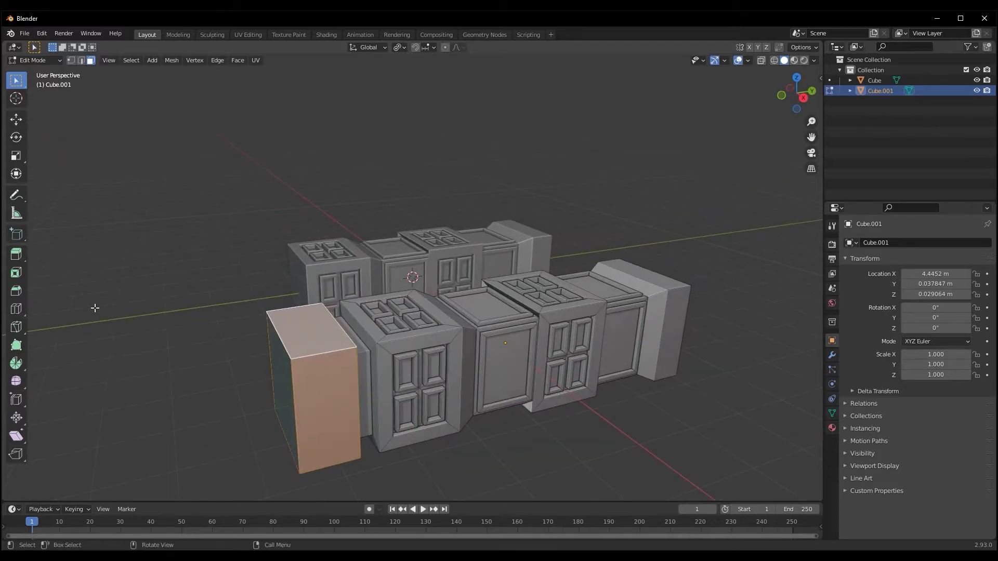
{"action": "right_click", "coordinate": [328, 353]}
{"action": "left_click", "coordinate": [328, 352]}
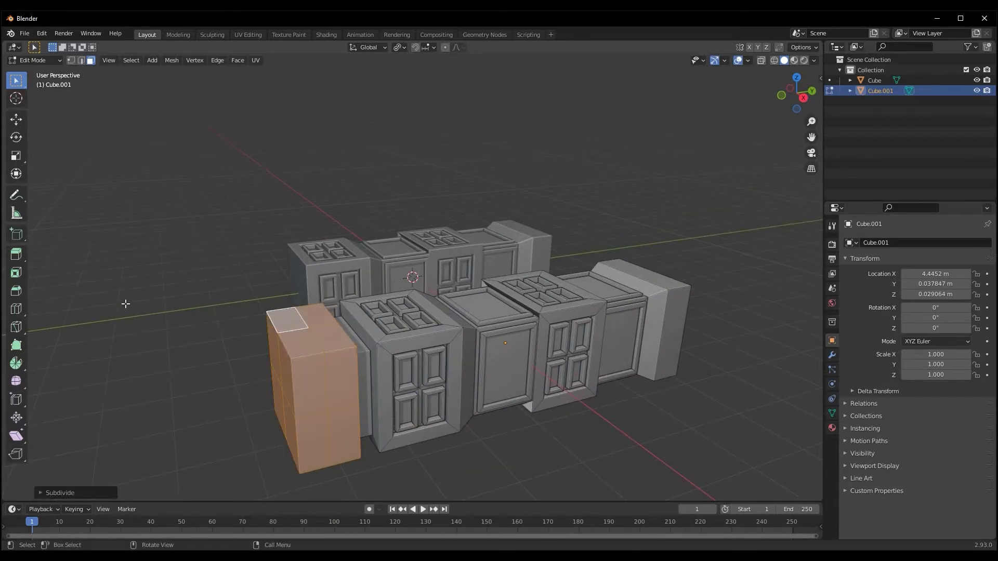
Inset the end block's subdivided faces individually, extrude them inward, and return to Object Mode
{"action": "key", "text": "i"}
{"action": "key", "text": "i"}
{"action": "left_click", "coordinate": [96, 278]}
{"action": "key", "text": "e"}
{"action": "left_click", "coordinate": [96, 278]}
{"action": "key", "text": "Tab"}
{"action": "middle_click_drag", "start_coordinate": [111, 300], "coordinate": [487, 351]}
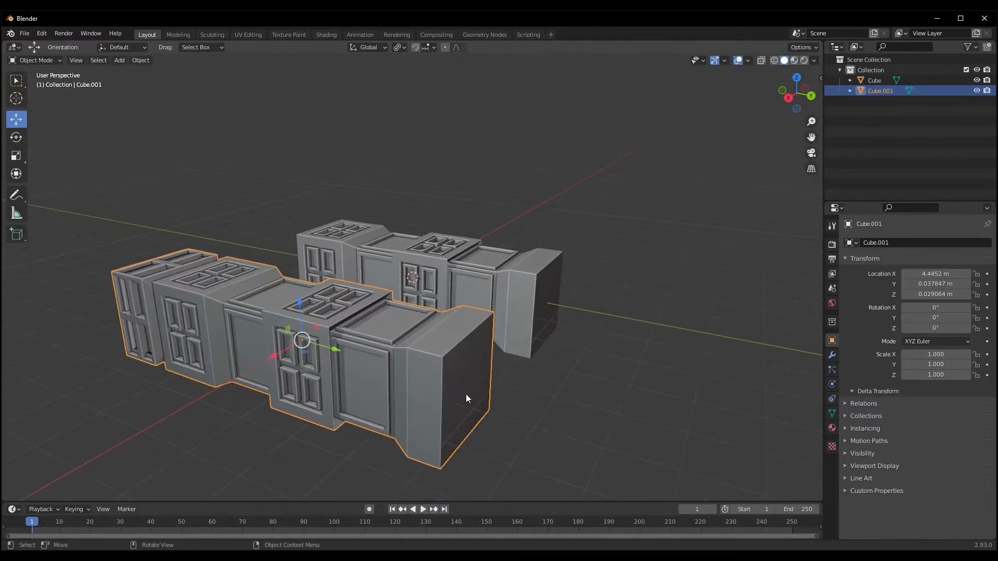
{"action": "key", "text": "Tab"}
{"action": "key", "text": "Tab"}
{"action": "middle_click_drag", "start_coordinate": [460, 391], "coordinate": [436, 391]}
{"action": "scroll", "coordinate": [396, 396], "scroll_direction": "down", "scroll_amount": 4}
{"action": "scroll", "coordinate": [445, 390], "scroll_direction": "up", "scroll_amount": 3}
Select the inner panel faces around the copy's two thinner sections in Edit Mode
{"action": "key", "text": "Tab"}
{"action": "key", "text": "Tab"}
{"action": "middle_click_drag", "start_coordinate": [380, 410], "coordinate": [382, 370]}
{"action": "key", "text": "Tab"}
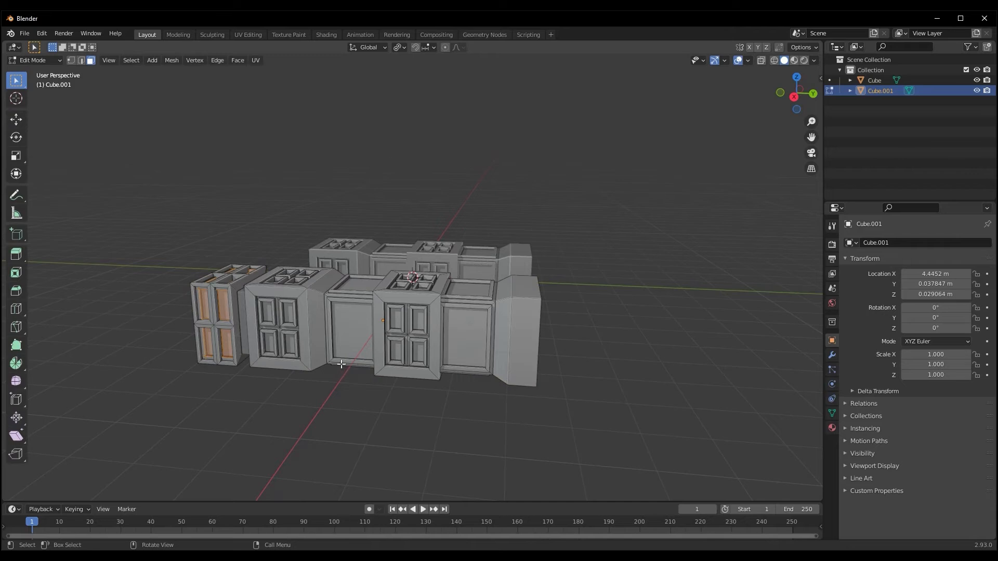
{"action": "left_click", "coordinate": [347, 341]}
{"action": "middle_click_drag", "start_coordinate": [346, 341], "coordinate": [435, 226]}
{"action": "middle_click_drag", "start_coordinate": [354, 235], "coordinate": [210, 311]}
{"action": "middle_click_drag", "start_coordinate": [261, 329], "coordinate": [487, 310]}
{"action": "middle_click_drag", "start_coordinate": [378, 187], "coordinate": [260, 308]}
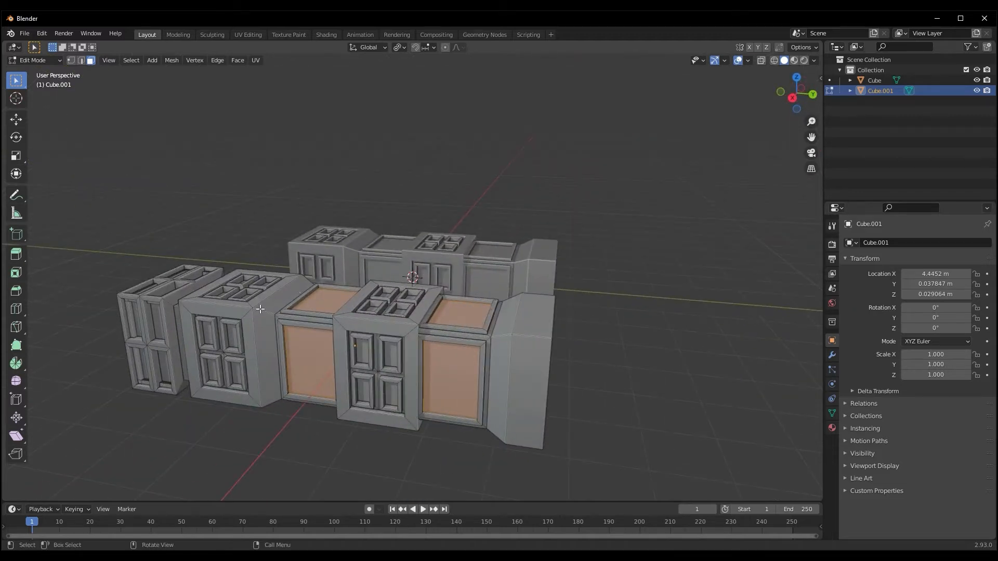
Inset the copy's selected panels individually, extrude them outward into raised blocks, and return to Object Mode
{"action": "key", "text": "i"}
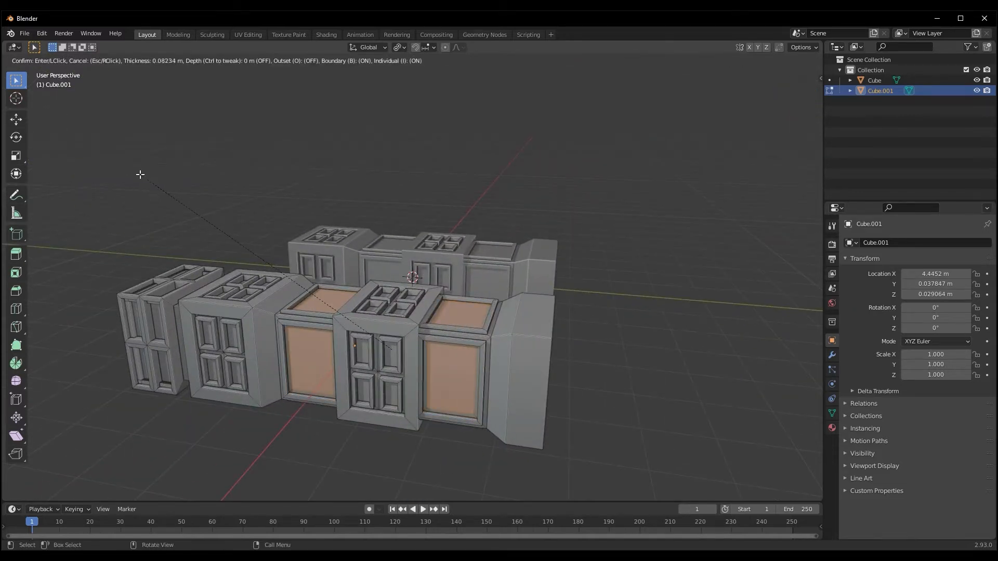
{"action": "left_click", "coordinate": [141, 175]}
{"action": "key", "text": "e"}
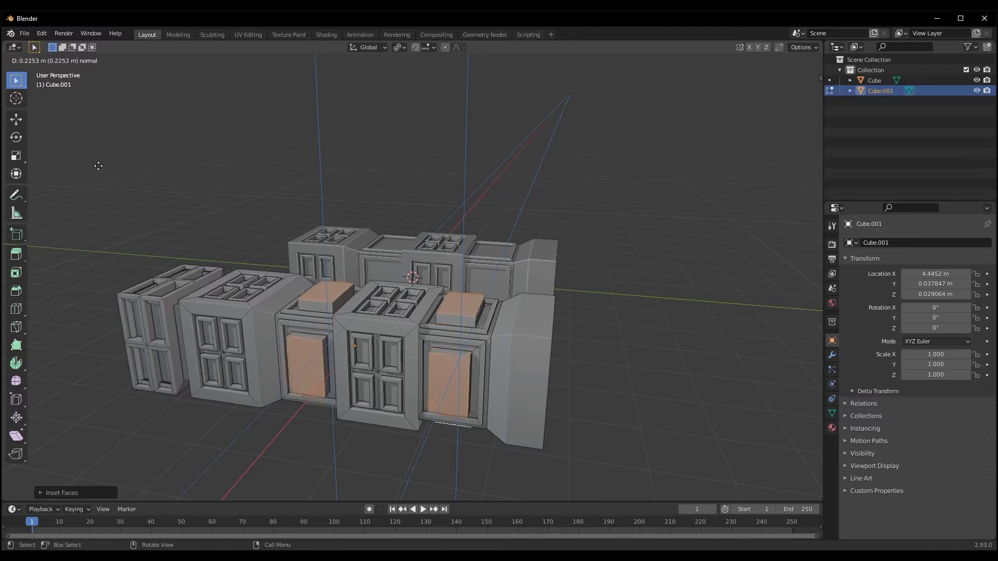
{"action": "left_click", "coordinate": [79, 165]}
{"action": "key", "text": "Tab"}
{"action": "middle_click_drag", "start_coordinate": [78, 165], "coordinate": [459, 355]}
Select both objects, apply their scale, and clear the selection
{"action": "key", "text": "a"}
{"action": "key", "text": "ctrl+a"}
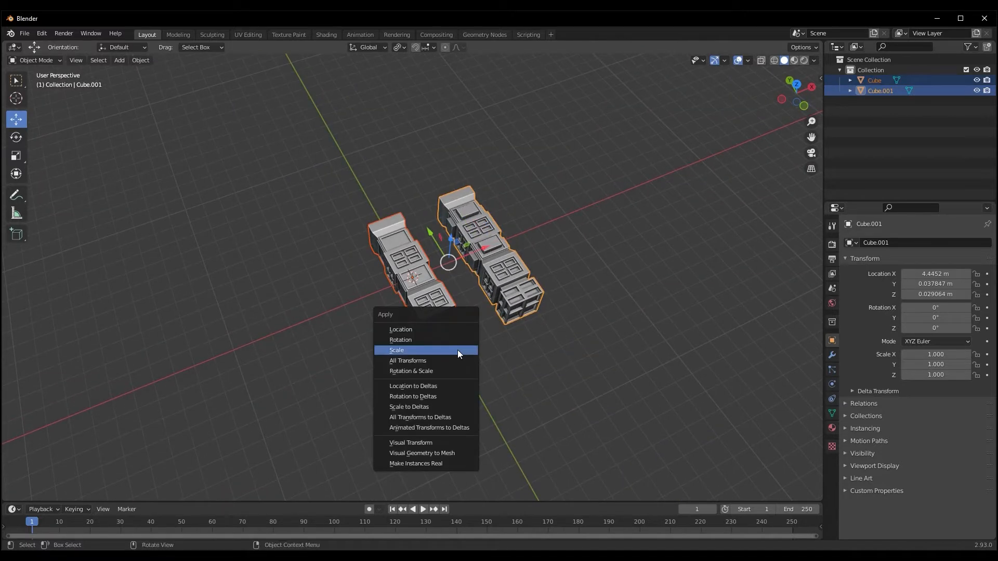
{"action": "left_click", "coordinate": [457, 353]}
{"action": "middle_click_drag", "start_coordinate": [461, 353], "coordinate": [485, 353]}
{"action": "left_click", "coordinate": [448, 384]}
{"action": "middle_click_drag", "start_coordinate": [448, 384], "coordinate": [467, 444]}
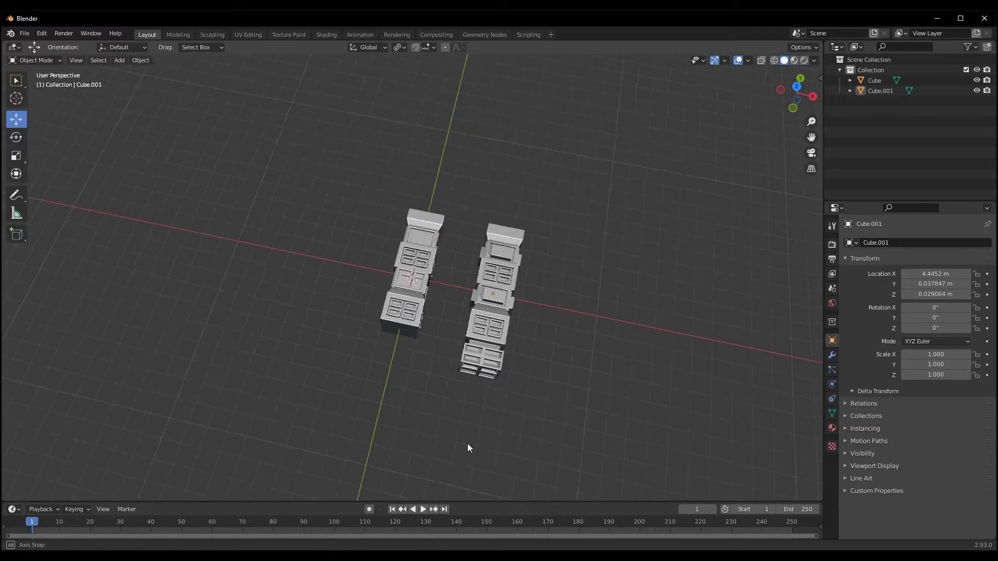
Switch to the Shading workspace and view both box pieces there
{"action": "scroll", "coordinate": [420, 394], "scroll_direction": "up", "scroll_amount": 3}
{"action": "mouse_move", "coordinate": [420, 394]}
{"action": "middle_mouse_down"}
{"action": "mouse_move", "coordinate": [476, 410]}
{"action": "mouse_move", "coordinate": [442, 328]}
{"action": "middle_mouse_up"}
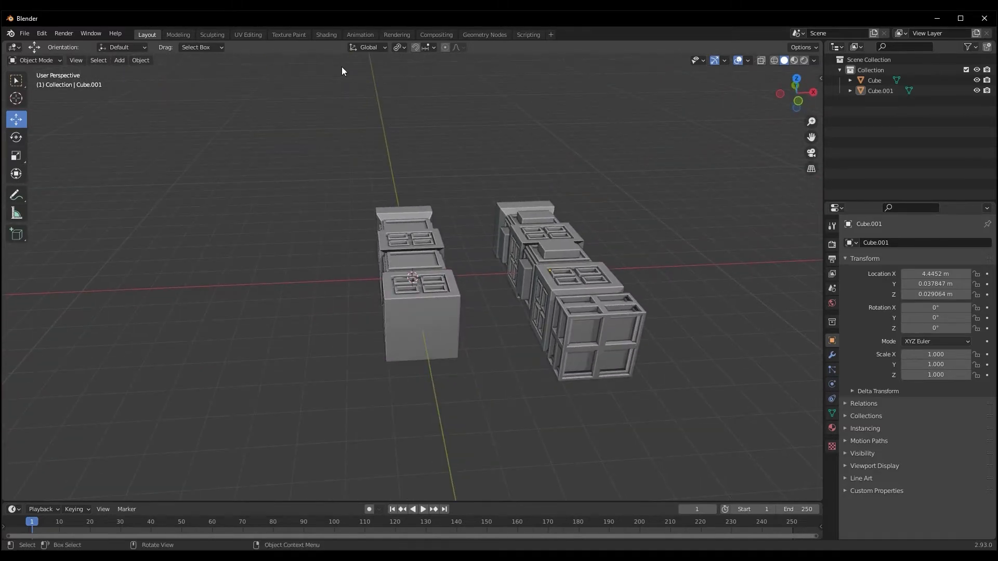
{"action": "left_click", "coordinate": [326, 35]}
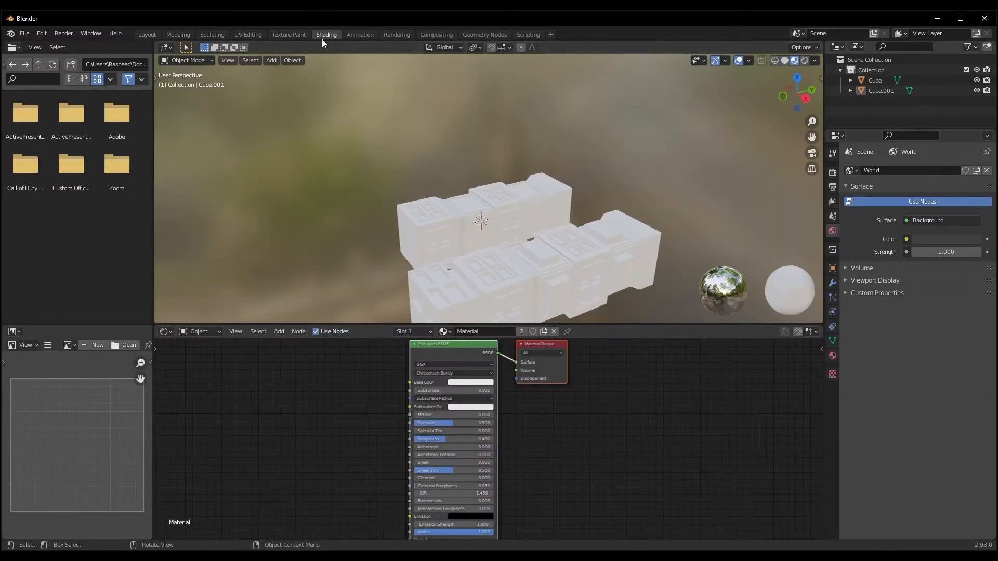
{"action": "middle_click_drag", "start_coordinate": [524, 156], "coordinate": [370, 163]}
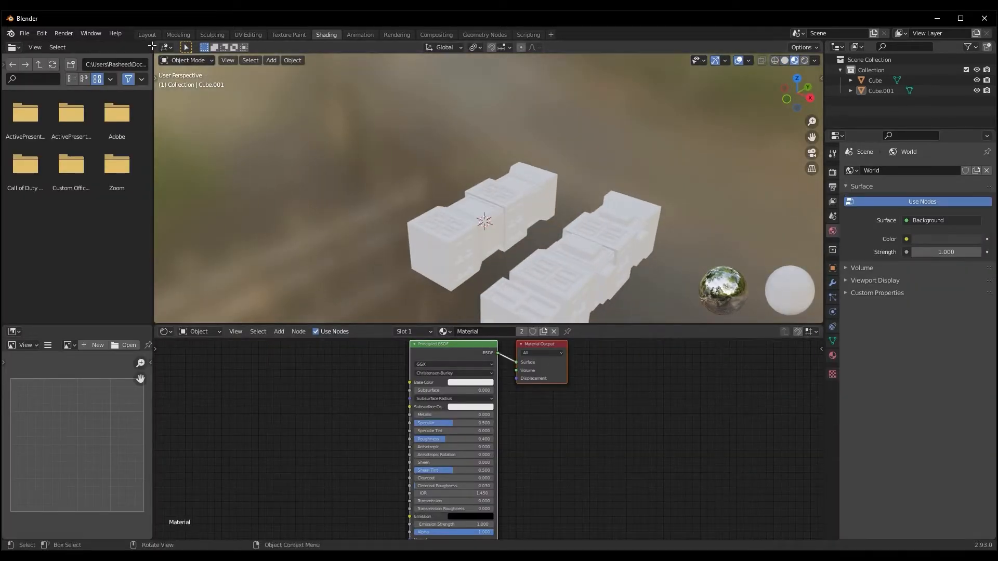
Collapse the file browser and image editor areas and enlarge the node editor beneath the viewport
{"action": "left_click_drag", "start_coordinate": [154, 47], "coordinate": [119, 114]}
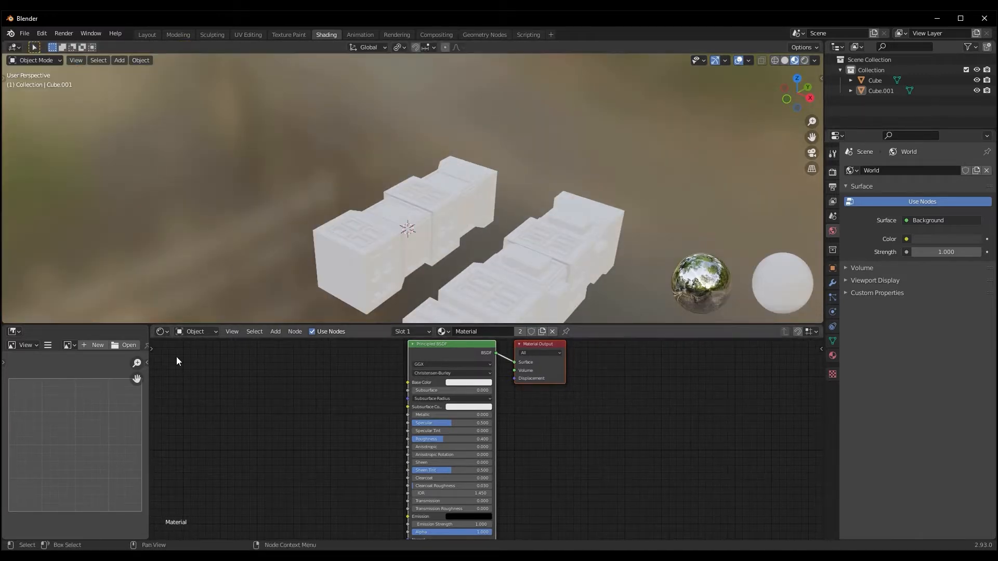
{"action": "left_click_drag", "start_coordinate": [149, 329], "coordinate": [19, 343]}
{"action": "left_click_drag", "start_coordinate": [147, 336], "coordinate": [62, 374]}
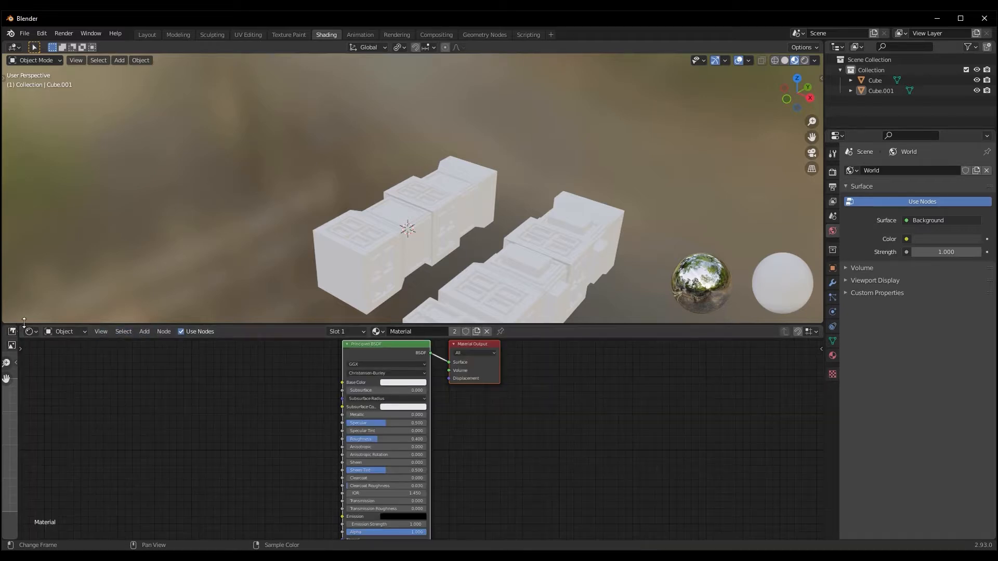
{"action": "left_click_drag", "start_coordinate": [19, 329], "coordinate": [8, 359]}
{"action": "left_click_drag", "start_coordinate": [522, 323], "coordinate": [509, 296]}
Select the first box piece and set its material's Metallic to 1, Specular to 1 and Roughness to 0.1
{"action": "middle_click_drag", "start_coordinate": [367, 229], "coordinate": [491, 210]}
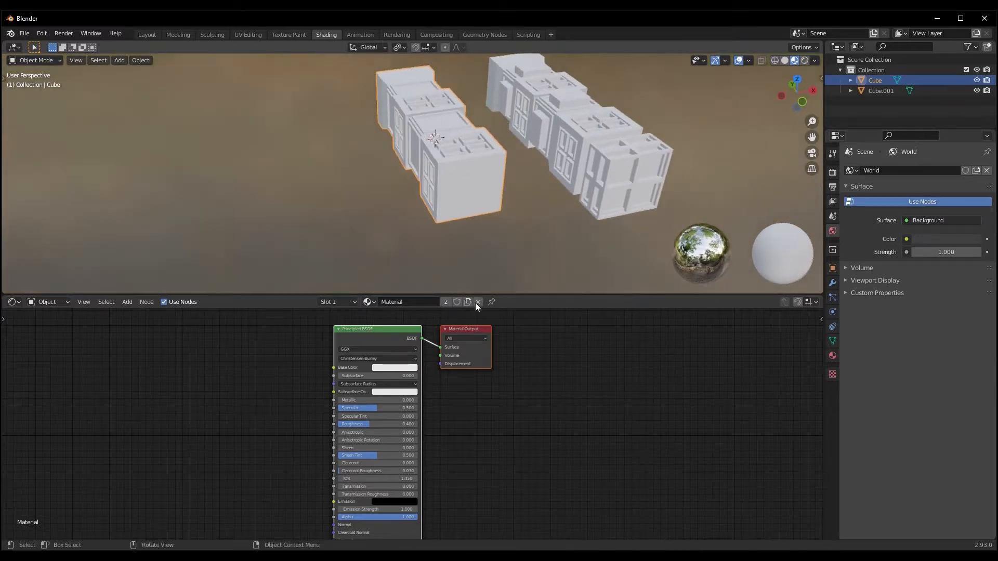
{"action": "scroll", "coordinate": [537, 433], "scroll_direction": "down", "scroll_amount": 1}
{"action": "middle_click_drag", "start_coordinate": [536, 432], "coordinate": [653, 415]}
{"action": "left_click", "coordinate": [512, 328]}
{"action": "left_click_drag", "start_coordinate": [501, 389], "coordinate": [586, 386]}
{"action": "double_click", "coordinate": [492, 395]}
{"action": "type", "text": "1"}
{"action": "key", "text": "Return"}
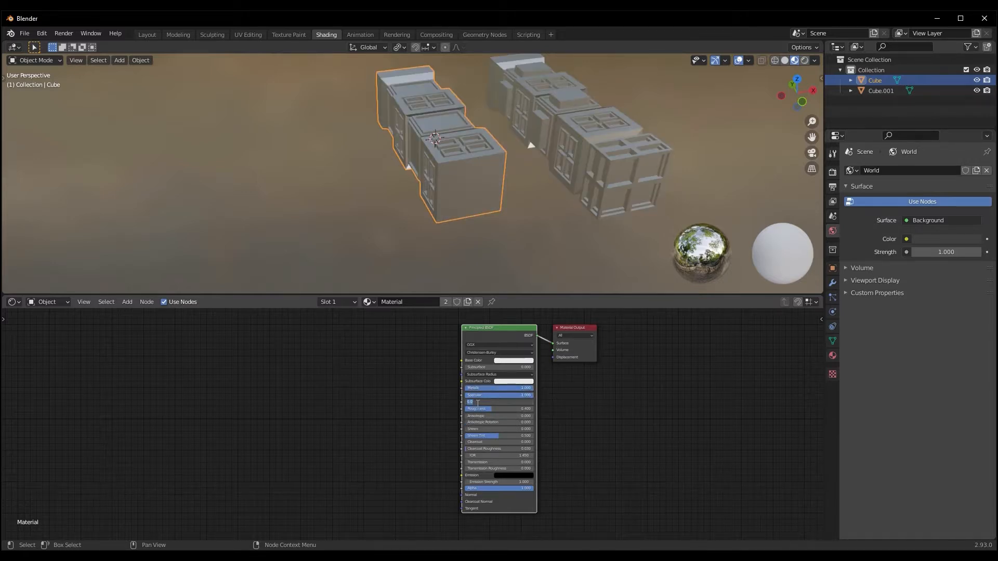
{"action": "key", "text": "Return"}
{"action": "double_click", "coordinate": [472, 442]}
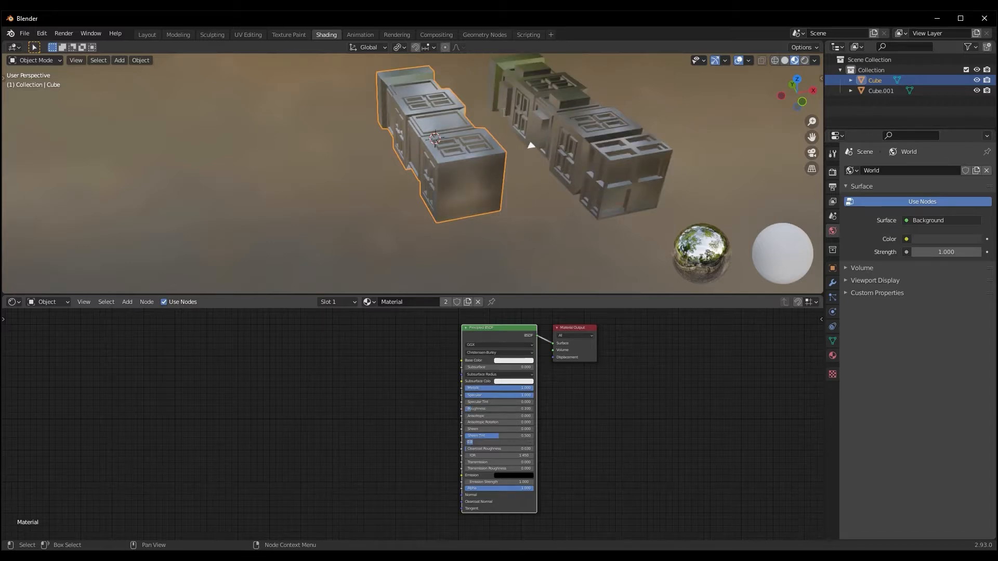
{"action": "left_click", "coordinate": [380, 259]}
Darken the material's Base Color by setting its HSV value to 0.15
{"action": "middle_click_drag", "start_coordinate": [389, 252], "coordinate": [429, 254]}
{"action": "scroll", "coordinate": [386, 241], "scroll_direction": "up", "scroll_amount": 4}
{"action": "middle_click_drag", "start_coordinate": [304, 440], "coordinate": [304, 441], "text": "shift"}
{"action": "scroll", "coordinate": [291, 440], "scroll_direction": "up", "scroll_amount": 2}
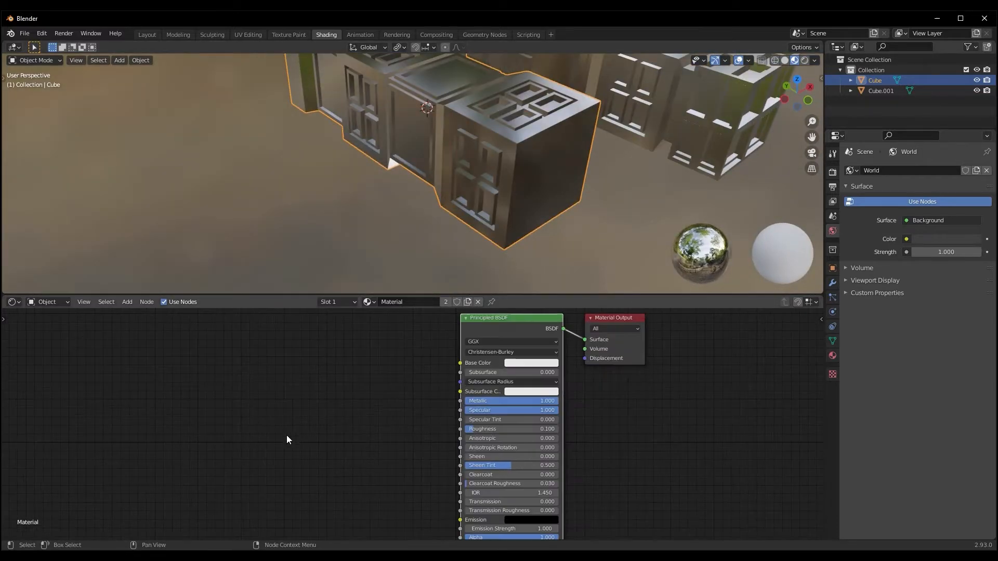
{"action": "left_click", "coordinate": [526, 365]}
{"action": "left_click_drag", "start_coordinate": [578, 256], "coordinate": [581, 271]}
{"action": "left_click", "coordinate": [534, 342]}
{"action": "type", "text": "0.15"}
{"action": "key", "text": "Return"}
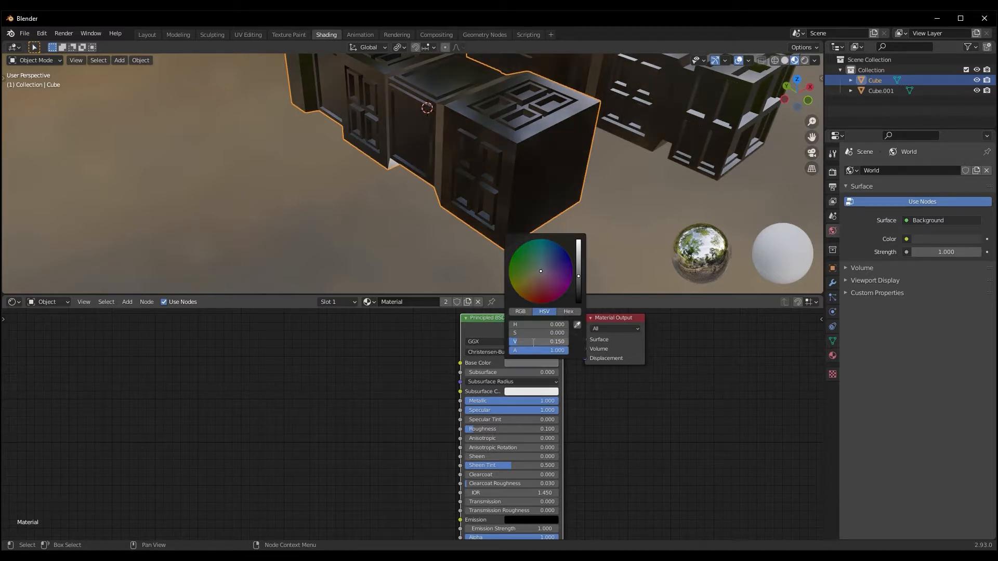
Add a Brick Texture node and place it in free space below and before the Principled BSDF node
{"action": "middle_click_drag", "start_coordinate": [626, 134], "coordinate": [563, 197]}
{"action": "scroll", "coordinate": [564, 164], "scroll_direction": "down", "scroll_amount": 4}
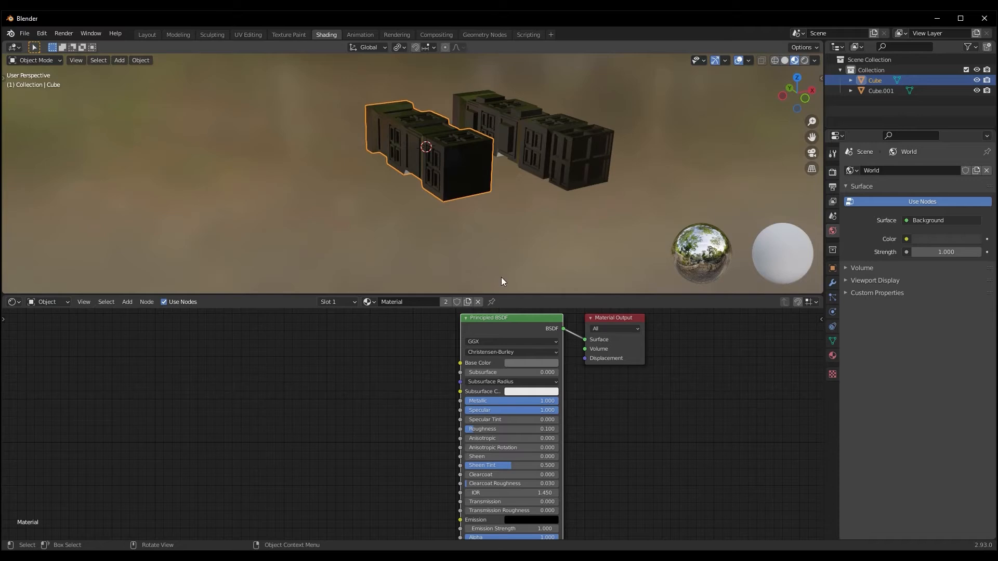
{"action": "middle_click_drag", "start_coordinate": [350, 436], "coordinate": [404, 437]}
{"action": "scroll", "coordinate": [318, 403], "scroll_direction": "down", "scroll_amount": 1}
{"action": "middle_click_drag", "start_coordinate": [324, 408], "coordinate": [314, 412]}
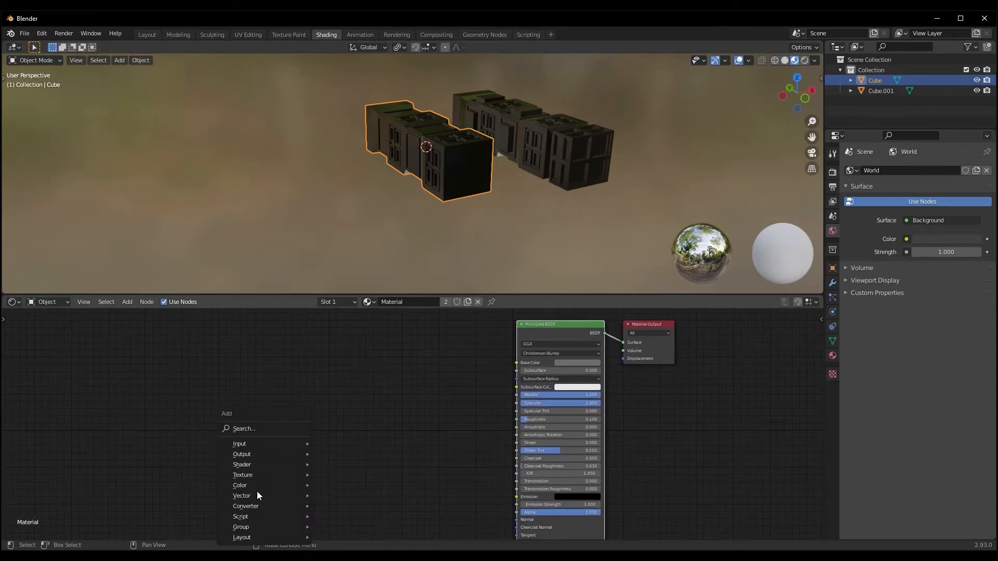
{"action": "mouse_move", "coordinate": [250, 475]}
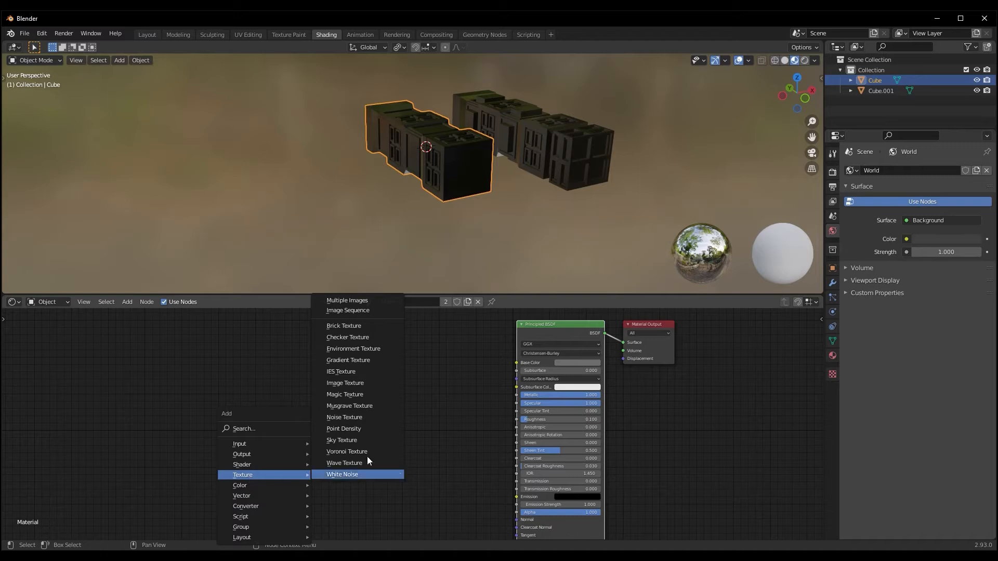
{"action": "left_click", "coordinate": [354, 326]}
{"action": "middle_click_drag", "start_coordinate": [416, 349], "coordinate": [427, 332]}
{"action": "scroll", "coordinate": [421, 424], "scroll_direction": "down", "scroll_amount": 2}
{"action": "middle_click_drag", "start_coordinate": [368, 371], "coordinate": [423, 391]}
{"action": "left_click_drag", "start_coordinate": [419, 332], "coordinate": [378, 418]}
{"action": "scroll", "coordinate": [459, 444], "scroll_direction": "up", "scroll_amount": 3}
{"action": "middle_click_drag", "start_coordinate": [498, 454], "coordinate": [450, 427]}
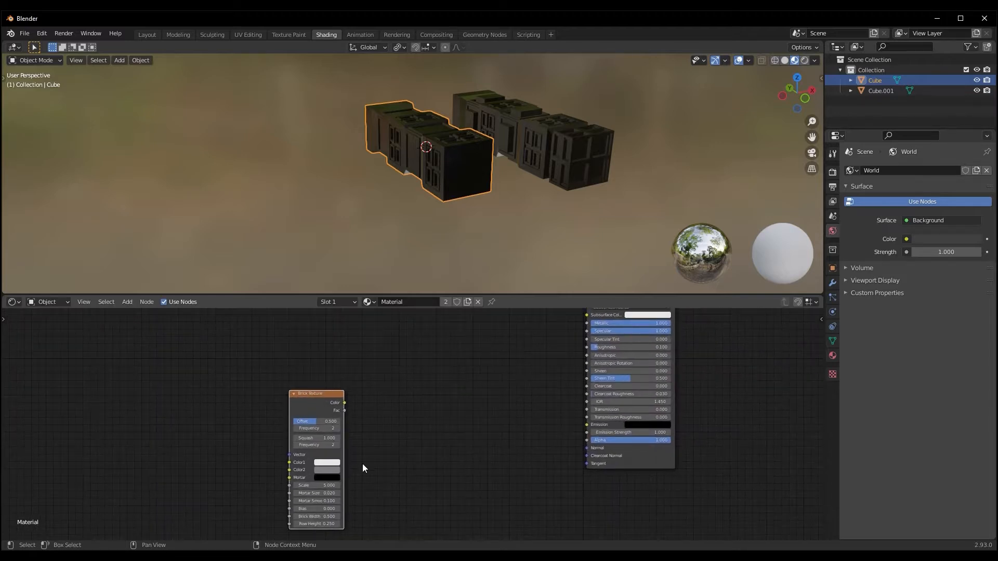
Add a Bump node between the Brick Texture and the Principled BSDF nodes
{"action": "key", "text": "shift+a"}
{"action": "mouse_move", "coordinate": [408, 443]}
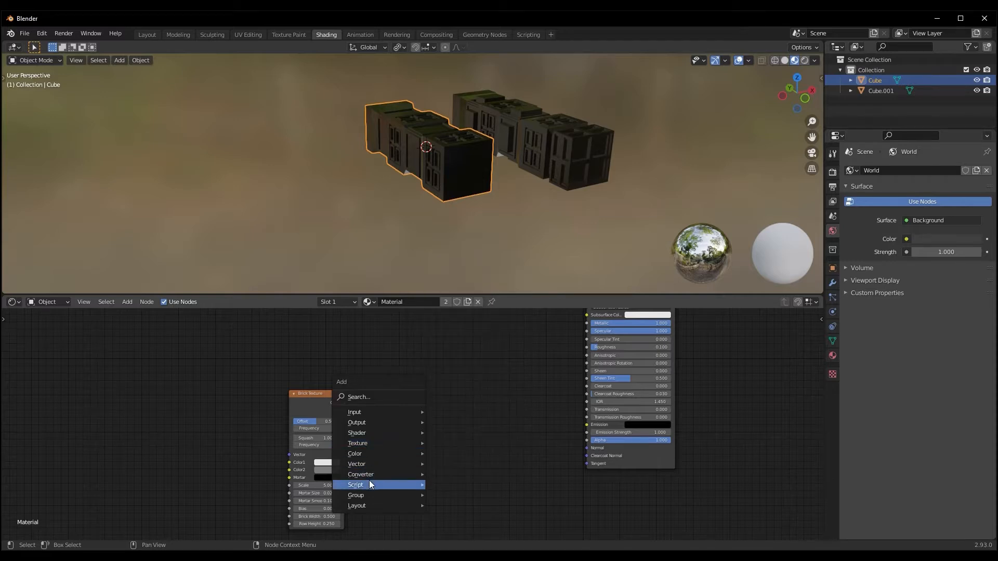
{"action": "mouse_move", "coordinate": [373, 463]}
{"action": "left_click", "coordinate": [447, 375]}
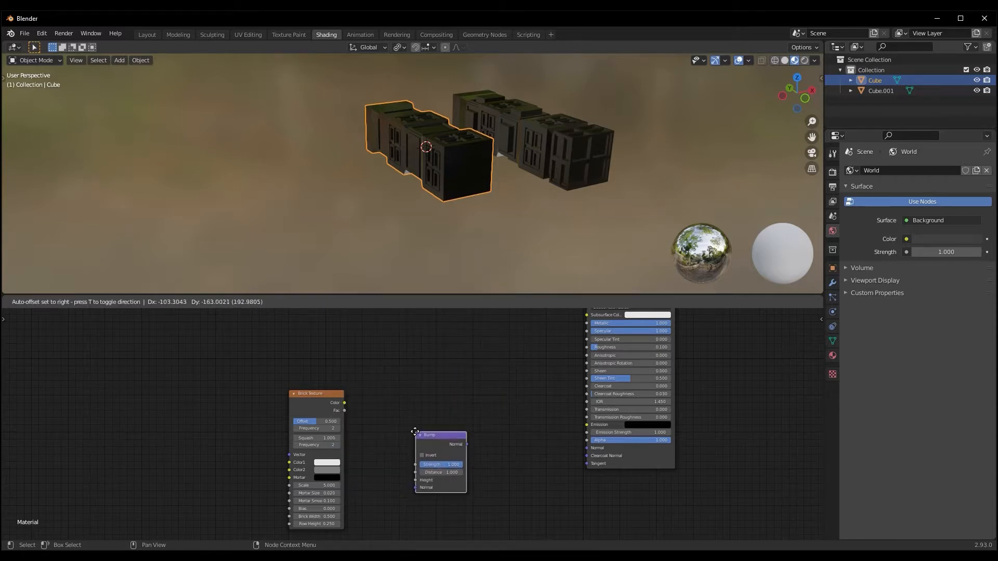
{"action": "left_click", "coordinate": [415, 431]}
Connect the Brick Texture's Fac output to the Bump Height and the Bump Normal output to the Principled BSDF Normal
{"action": "left_click_drag", "start_coordinate": [345, 411], "coordinate": [416, 480]}
{"action": "mouse_move", "coordinate": [467, 444]}
{"action": "left_mouse_down"}
{"action": "mouse_move", "coordinate": [510, 380]}
{"action": "mouse_move", "coordinate": [588, 448]}
{"action": "left_mouse_up"}
{"action": "mouse_move", "coordinate": [555, 248]}
{"action": "middle_mouse_down"}
{"action": "mouse_move", "coordinate": [550, 282]}
{"action": "mouse_move", "coordinate": [536, 244]}
{"action": "mouse_move", "coordinate": [567, 282]}
{"action": "mouse_move", "coordinate": [482, 203]}
{"action": "mouse_move", "coordinate": [542, 193]}
{"action": "mouse_move", "coordinate": [473, 165]}
{"action": "mouse_move", "coordinate": [511, 194]}
{"action": "middle_mouse_up"}
{"action": "scroll", "coordinate": [501, 198], "scroll_direction": "down", "scroll_amount": 3}
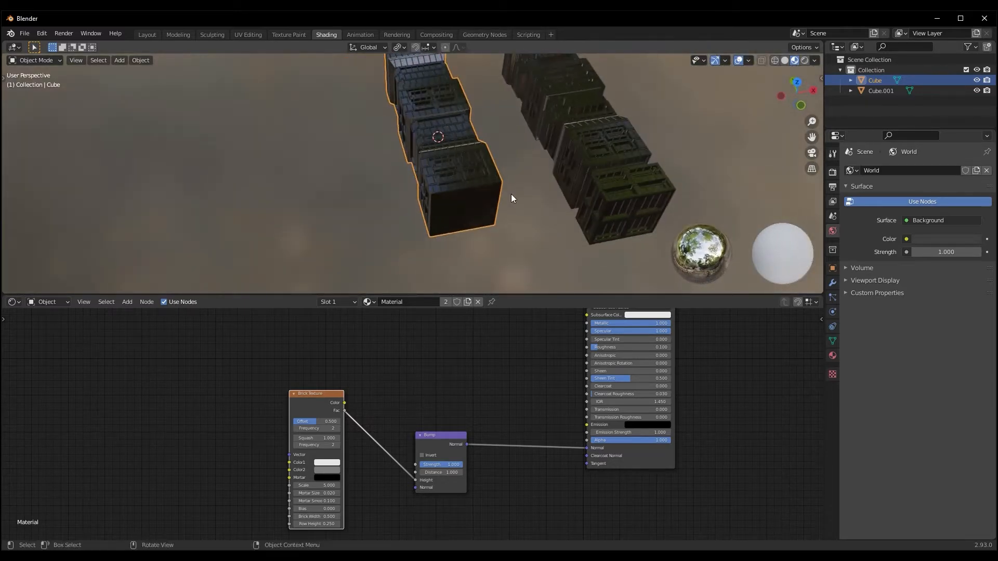
{"action": "scroll", "coordinate": [515, 195], "scroll_direction": "down", "scroll_amount": 2}
Select both box pieces, select all their faces in Edit Mode and unwrap them with Cube Projection
{"action": "key", "text": "Tab"}
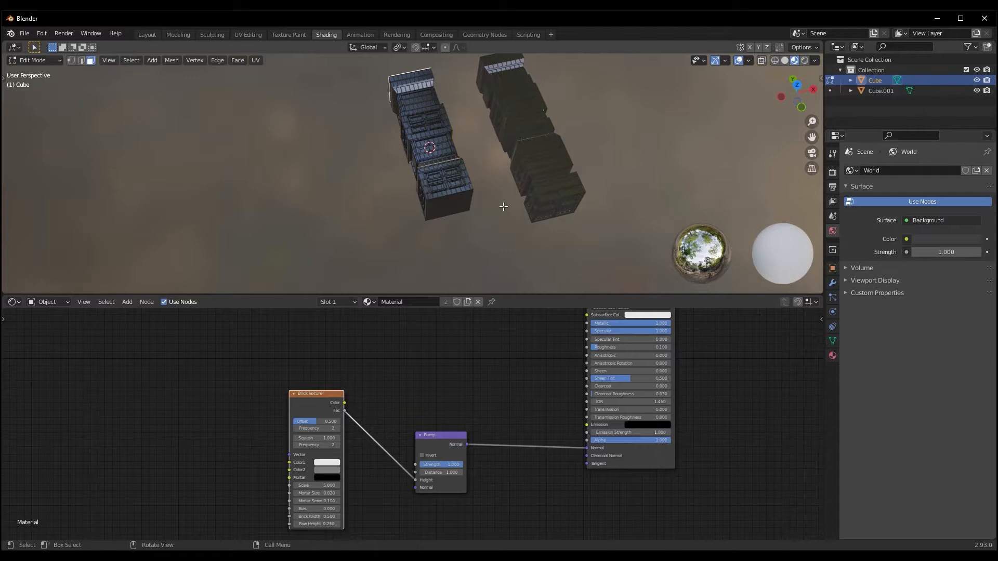
{"action": "key", "text": "Tab"}
{"action": "middle_click_drag", "start_coordinate": [492, 200], "coordinate": [522, 205]}
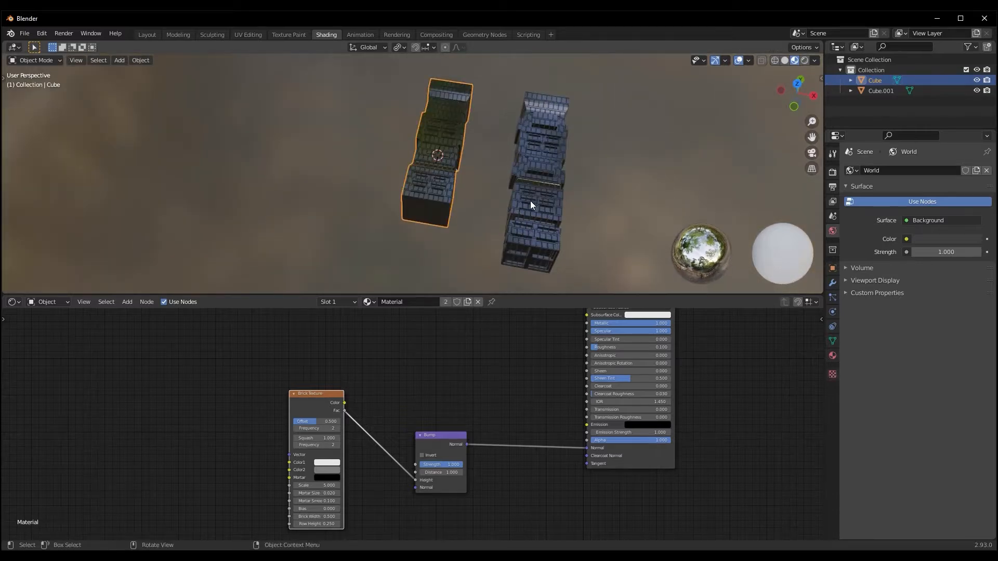
{"action": "left_click", "coordinate": [524, 206], "text": "shift"}
{"action": "middle_click_drag", "start_coordinate": [462, 230], "coordinate": [468, 228]}
{"action": "key", "text": "Tab"}
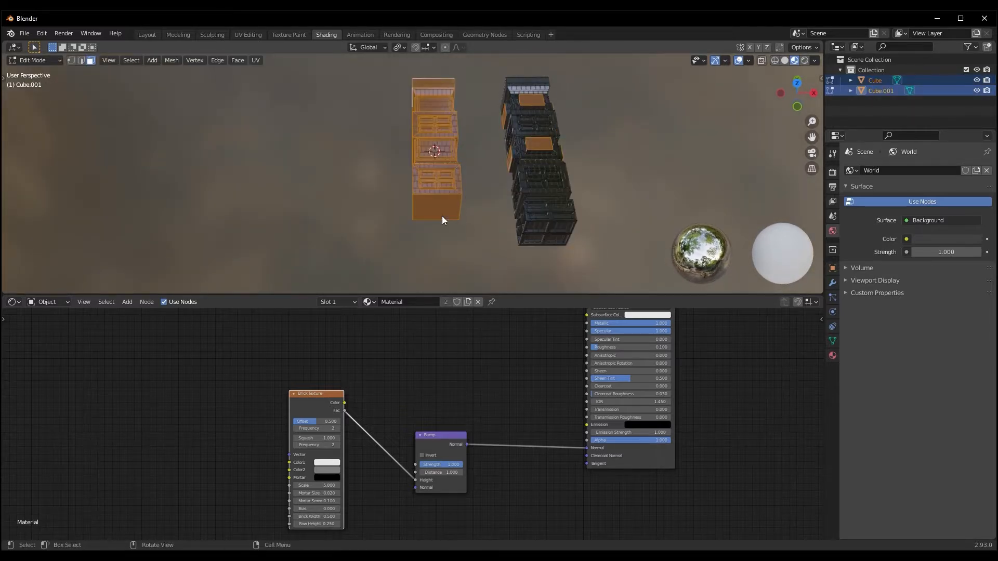
{"action": "key", "text": "a"}
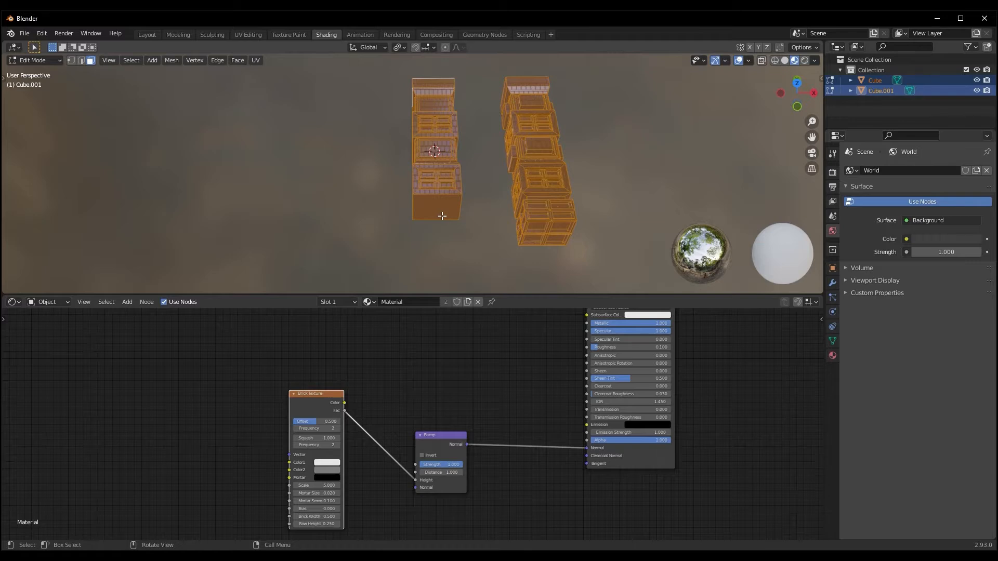
{"action": "key", "text": "u"}
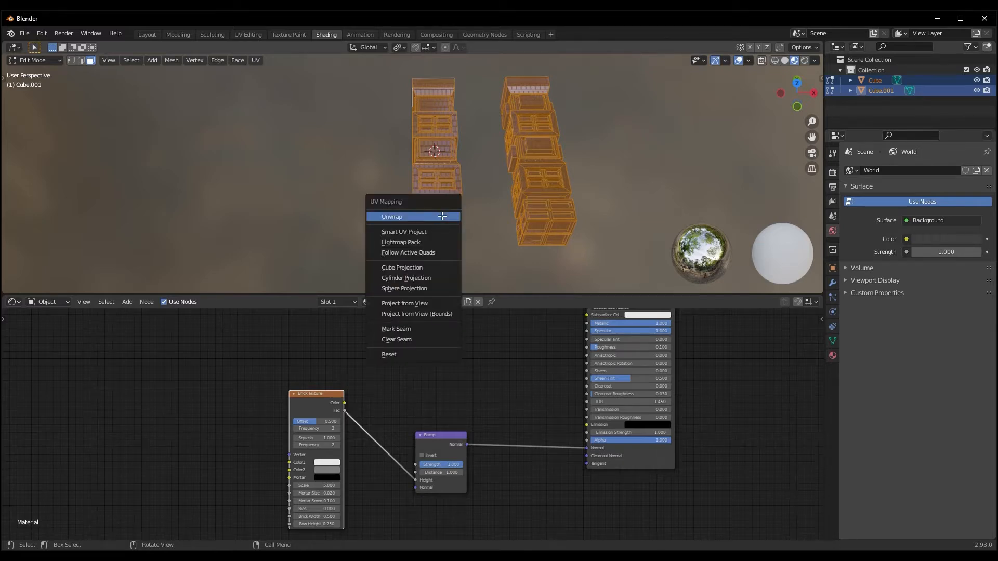
{"action": "left_click", "coordinate": [420, 269]}
Examine the cube-projected UV layout of both pieces in the UV Editing workspace
{"action": "middle_click_drag", "start_coordinate": [416, 259], "coordinate": [262, 11]}
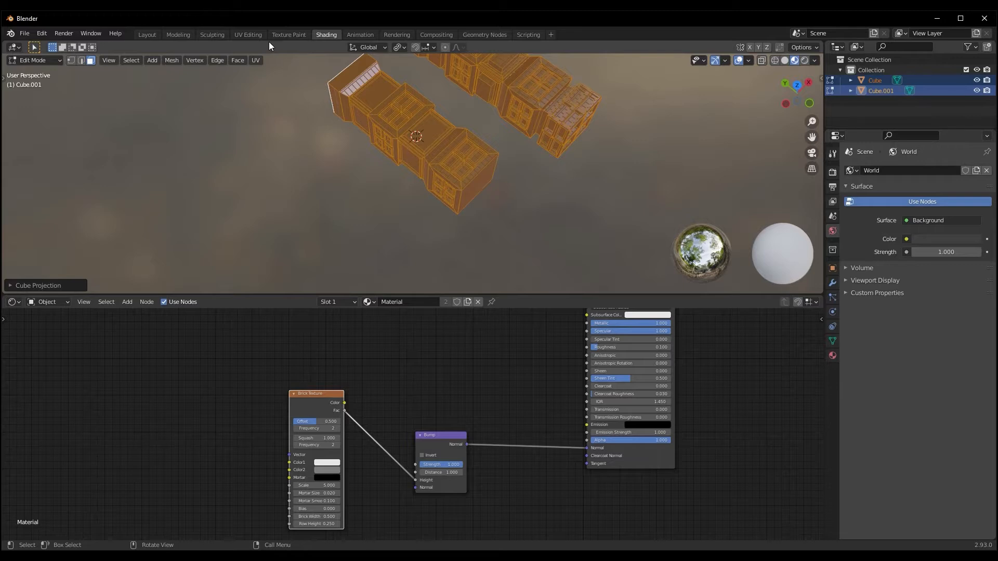
{"action": "left_click", "coordinate": [248, 34]}
{"action": "scroll", "coordinate": [235, 356], "scroll_direction": "down", "scroll_amount": 3}
{"action": "scroll", "coordinate": [233, 358], "scroll_direction": "up", "scroll_amount": 4}
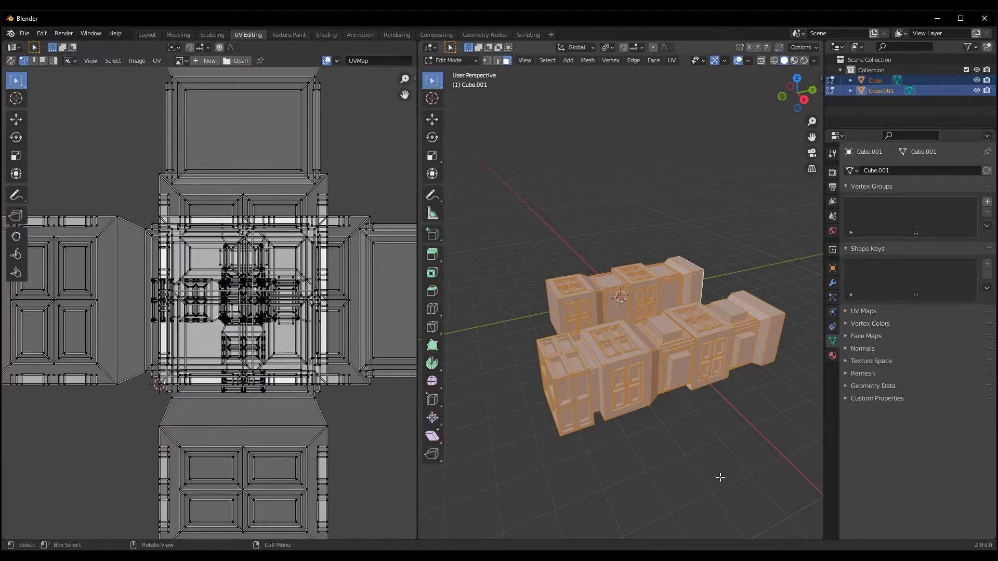
{"action": "scroll", "coordinate": [207, 306], "scroll_direction": "down", "scroll_amount": 3}
{"action": "middle_click_drag", "start_coordinate": [252, 303], "coordinate": [275, 307]}
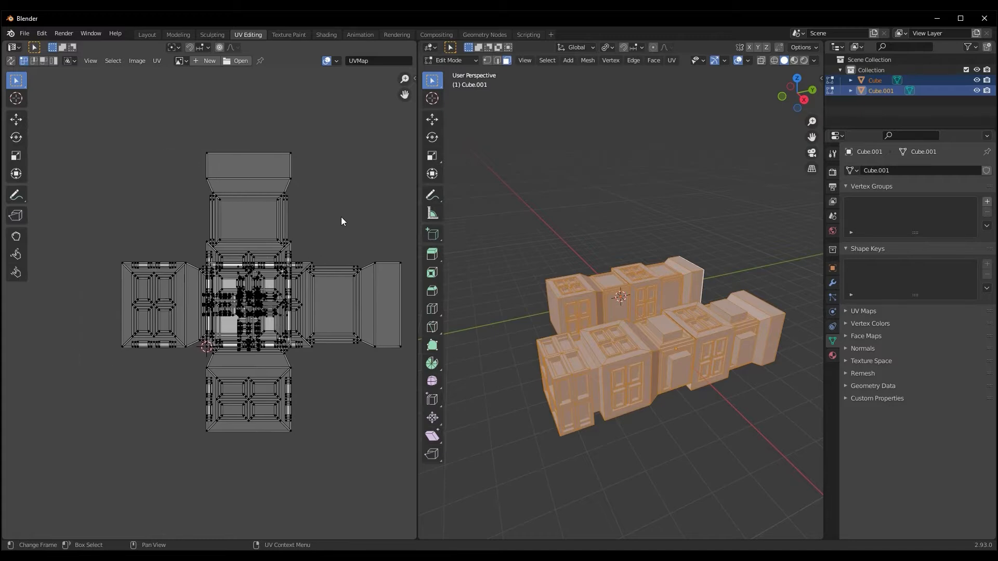
Return to the Shading workspace, leave Edit Mode and clear the selection
{"action": "left_click", "coordinate": [326, 34]}
{"action": "mouse_move", "coordinate": [540, 229]}
{"action": "middle_mouse_down"}
{"action": "mouse_move", "coordinate": [491, 195]}
{"action": "mouse_move", "coordinate": [468, 219]}
{"action": "mouse_move", "coordinate": [535, 232]}
{"action": "mouse_move", "coordinate": [548, 218]}
{"action": "mouse_move", "coordinate": [535, 161]}
{"action": "mouse_move", "coordinate": [473, 174]}
{"action": "mouse_move", "coordinate": [644, 173]}
{"action": "mouse_move", "coordinate": [508, 139]}
{"action": "mouse_move", "coordinate": [526, 186]}
{"action": "mouse_move", "coordinate": [509, 177]}
{"action": "mouse_move", "coordinate": [532, 164]}
{"action": "mouse_move", "coordinate": [481, 106]}
{"action": "middle_mouse_up"}
{"action": "middle_click_drag", "start_coordinate": [489, 153], "coordinate": [415, 129]}
{"action": "middle_click_drag", "start_coordinate": [546, 206], "coordinate": [517, 199]}
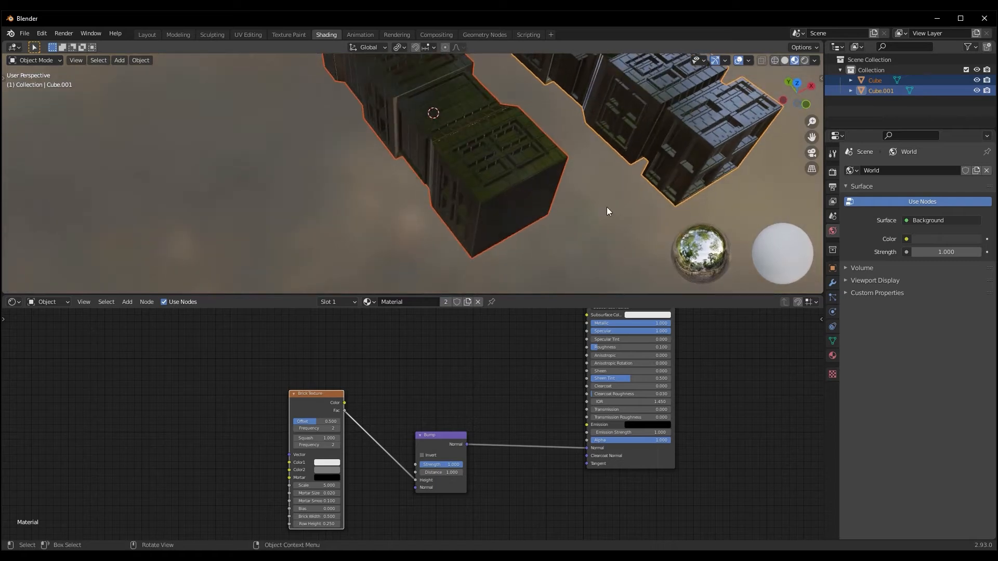
{"action": "left_click", "coordinate": [607, 206]}
Set the Bump node's Strength to 0.8 and enable Invert
{"action": "scroll", "coordinate": [609, 202], "scroll_direction": "down", "scroll_amount": 3}
{"action": "middle_click_drag", "start_coordinate": [434, 365], "coordinate": [476, 374]}
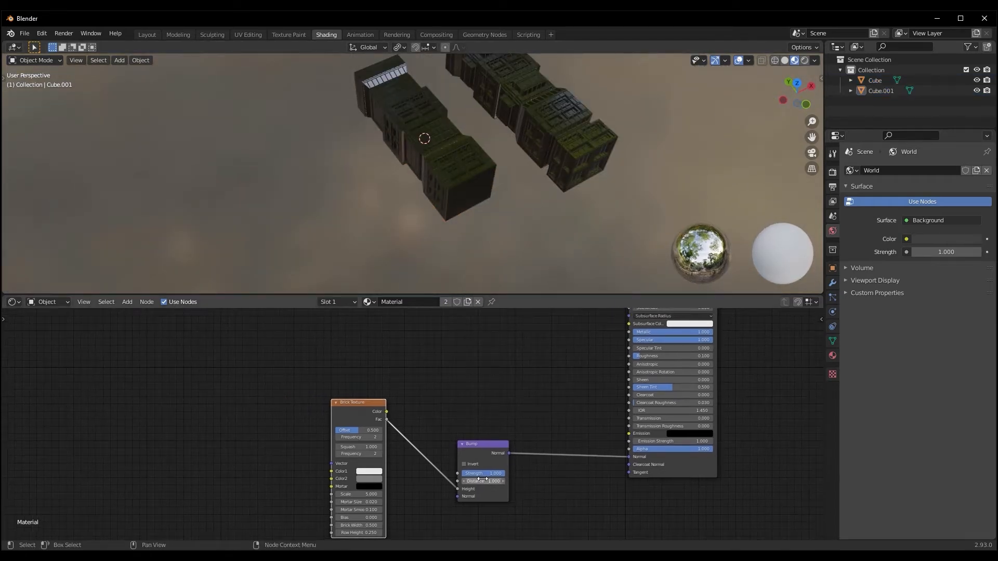
{"action": "key", "text": "Return"}
{"action": "middle_click_drag", "start_coordinate": [820, 167], "coordinate": [660, 161]}
{"action": "scroll", "coordinate": [659, 157], "scroll_direction": "up", "scroll_amount": 2}
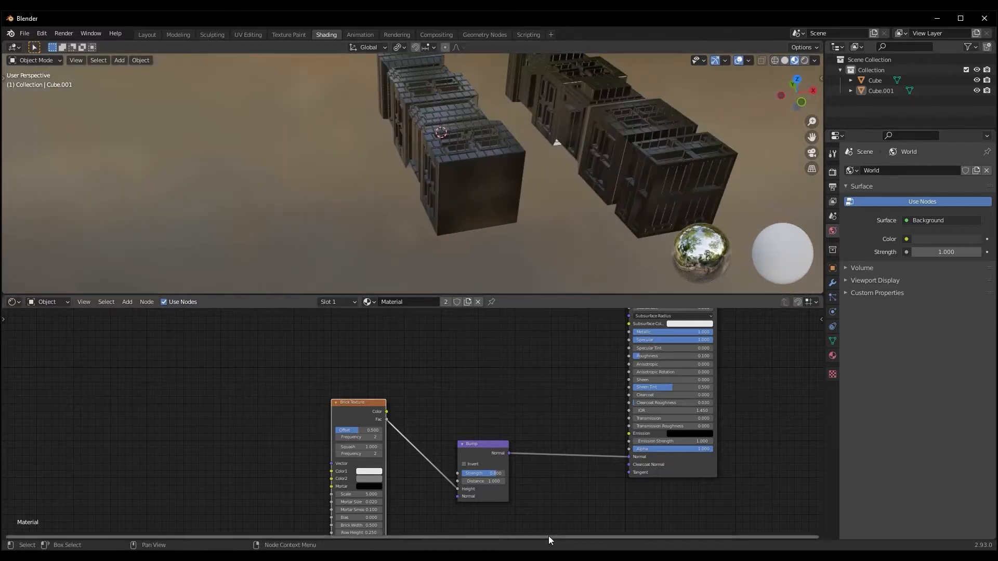
{"action": "left_click", "coordinate": [463, 464]}
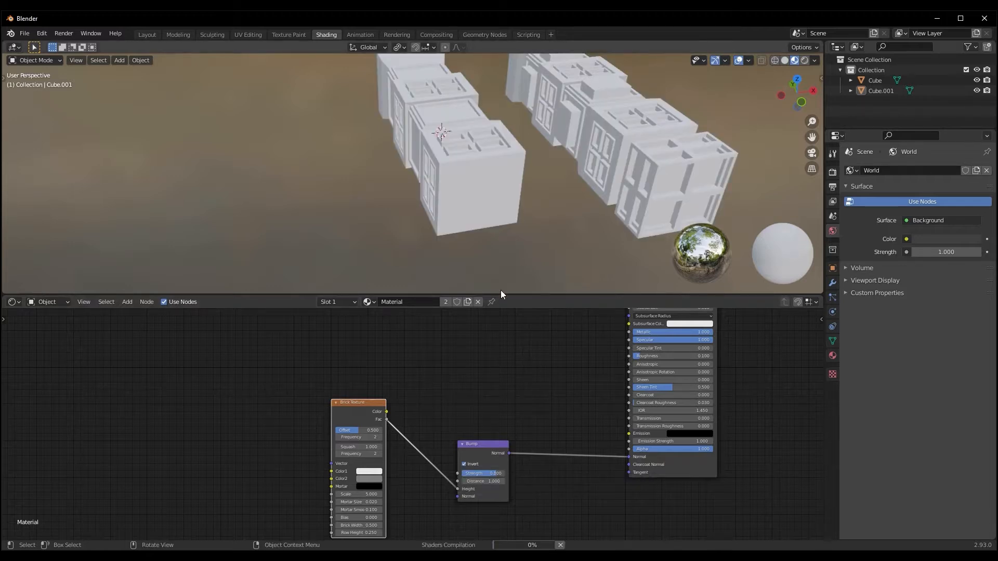
Reposition the Brick Texture node slightly and attach Mapping and Texture Coordinate nodes to its Vector input
{"action": "scroll", "coordinate": [474, 201], "scroll_direction": "up", "scroll_amount": 4}
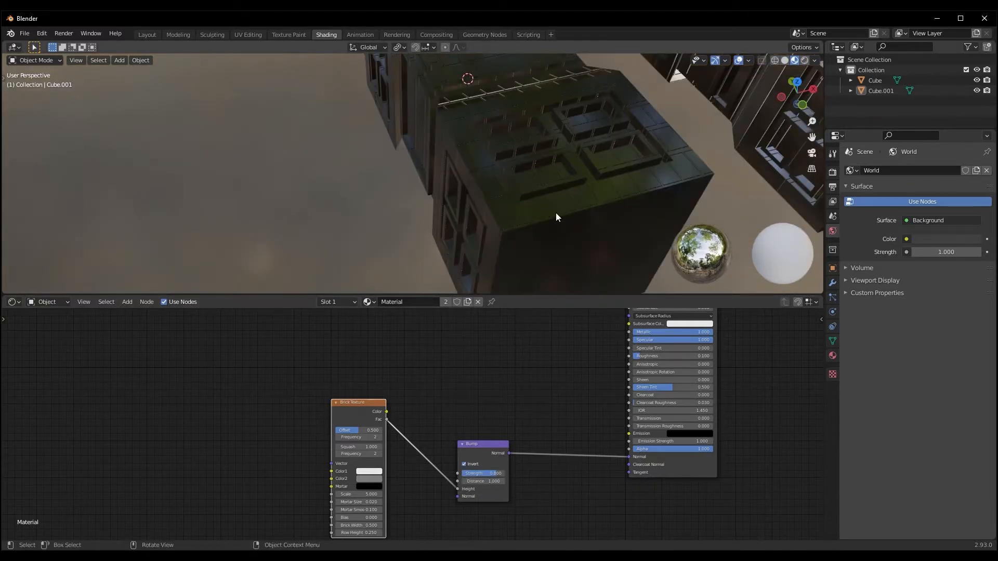
{"action": "middle_click_drag", "start_coordinate": [571, 182], "coordinate": [544, 219]}
{"action": "middle_click_drag", "start_coordinate": [438, 239], "coordinate": [483, 230]}
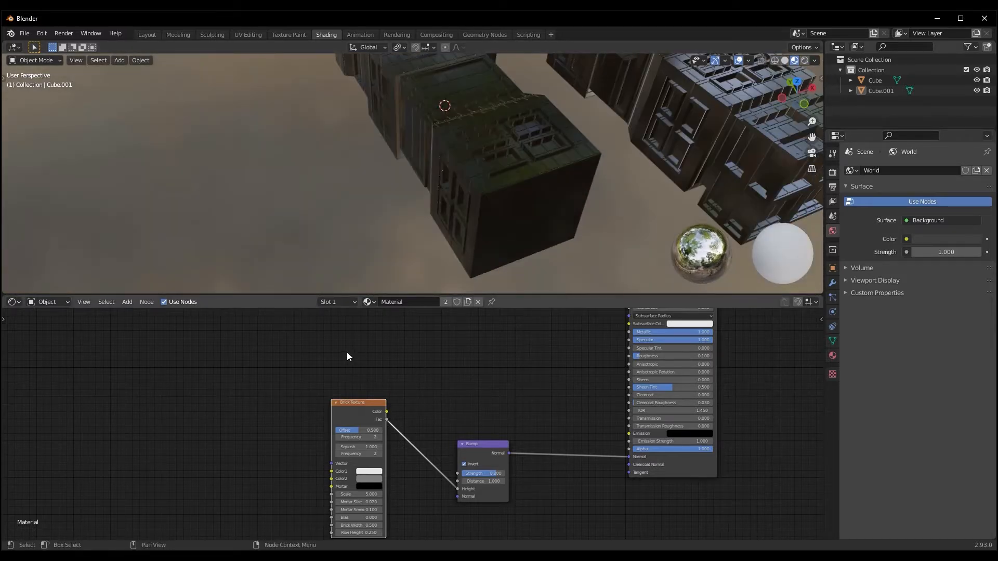
{"action": "middle_click_drag", "start_coordinate": [347, 352], "coordinate": [378, 341]}
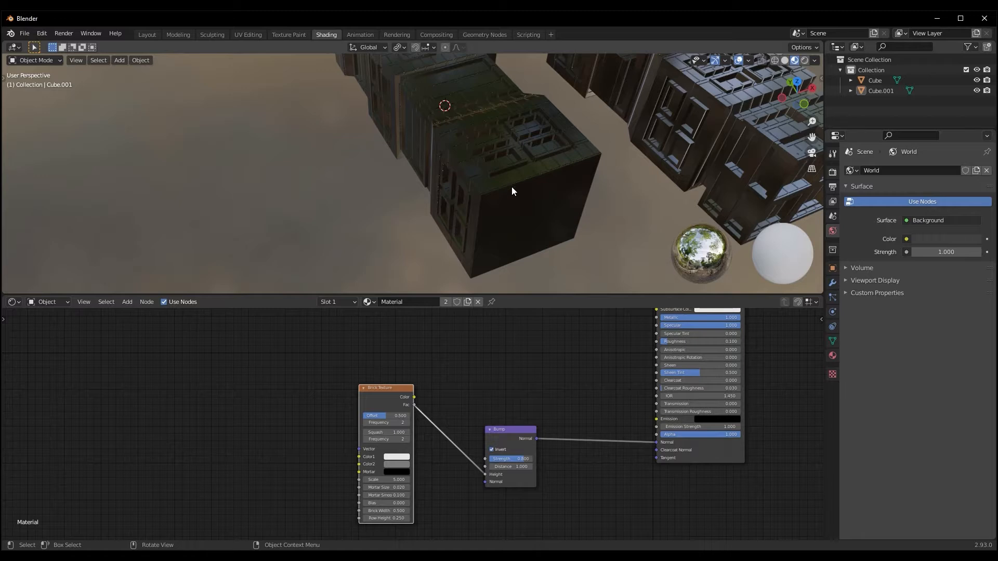
{"action": "left_click_drag", "start_coordinate": [384, 391], "coordinate": [373, 387]}
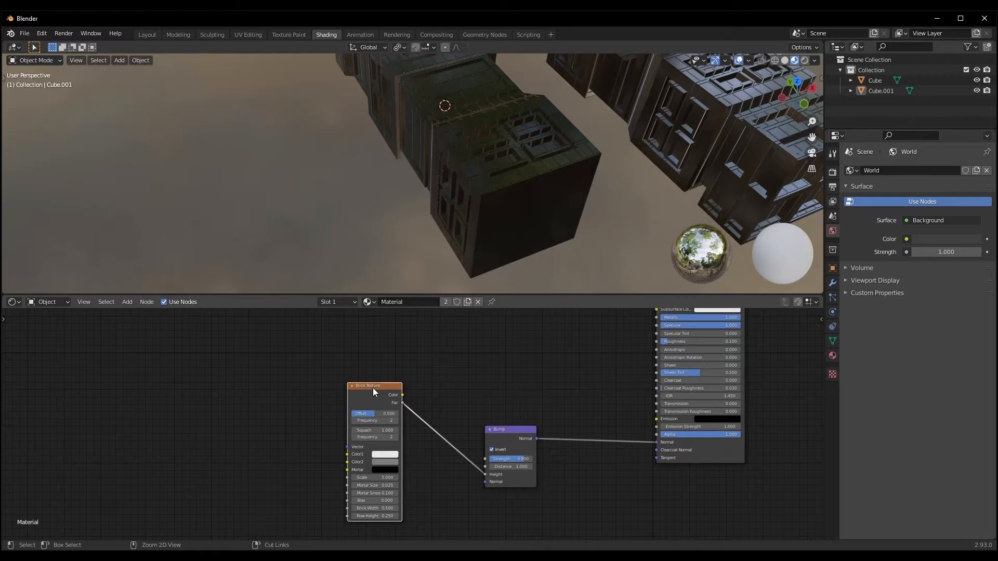
{"action": "key", "text": "ctrl+t"}
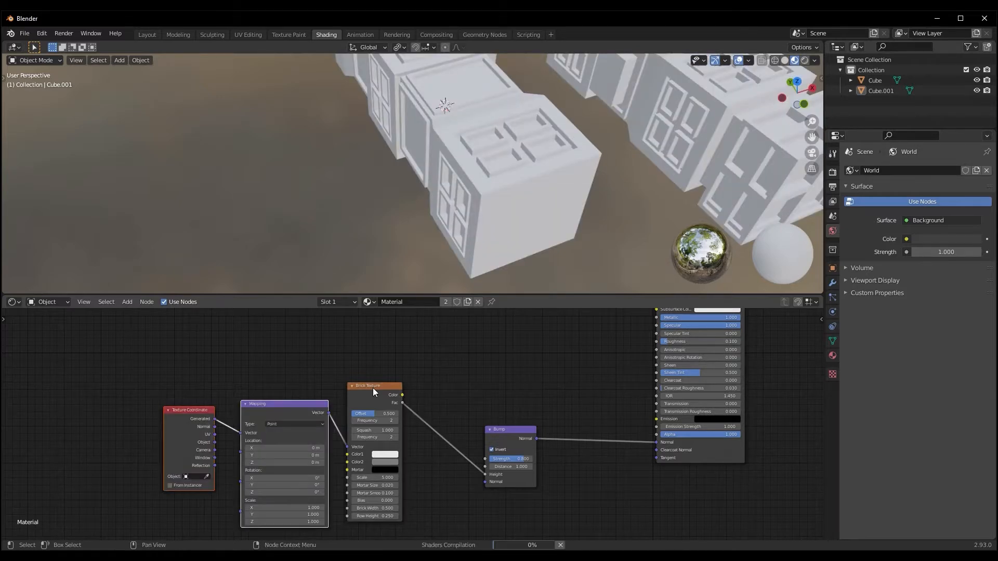
{"action": "middle_click_drag", "start_coordinate": [296, 357], "coordinate": [340, 346]}
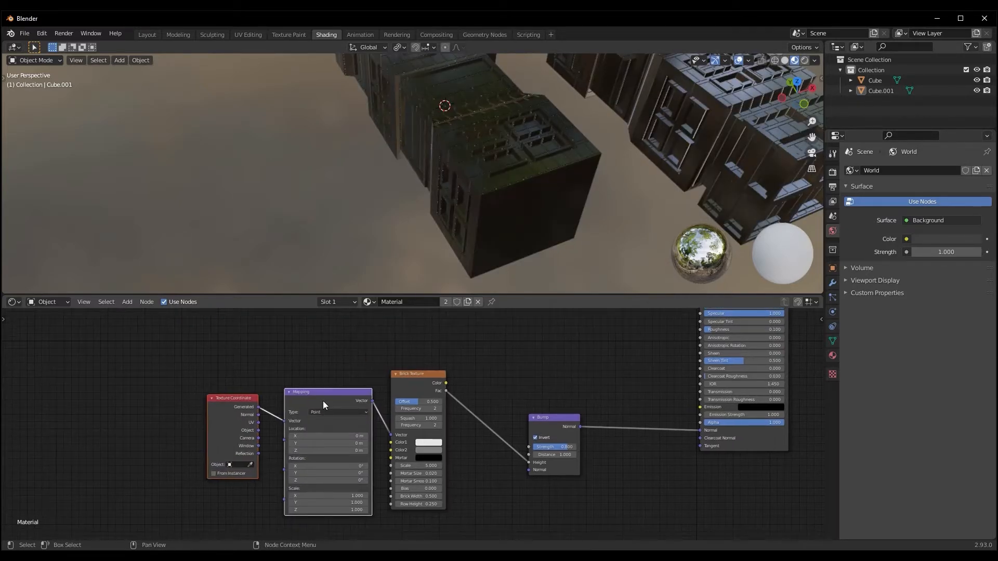
Space out the Mapping and Texture Coordinate nodes and connect the UV output to the Mapping node's Vector input
{"action": "left_click_drag", "start_coordinate": [323, 402], "coordinate": [303, 401]}
{"action": "left_click_drag", "start_coordinate": [208, 398], "coordinate": [139, 392]}
{"action": "left_click", "coordinate": [206, 397]}
{"action": "middle_click_drag", "start_coordinate": [184, 460], "coordinate": [178, 459]}
{"action": "left_click_drag", "start_coordinate": [164, 415], "coordinate": [185, 408]}
{"action": "left_click_drag", "start_coordinate": [156, 357], "coordinate": [177, 409]}
{"action": "left_click_drag", "start_coordinate": [246, 422], "coordinate": [258, 423]}
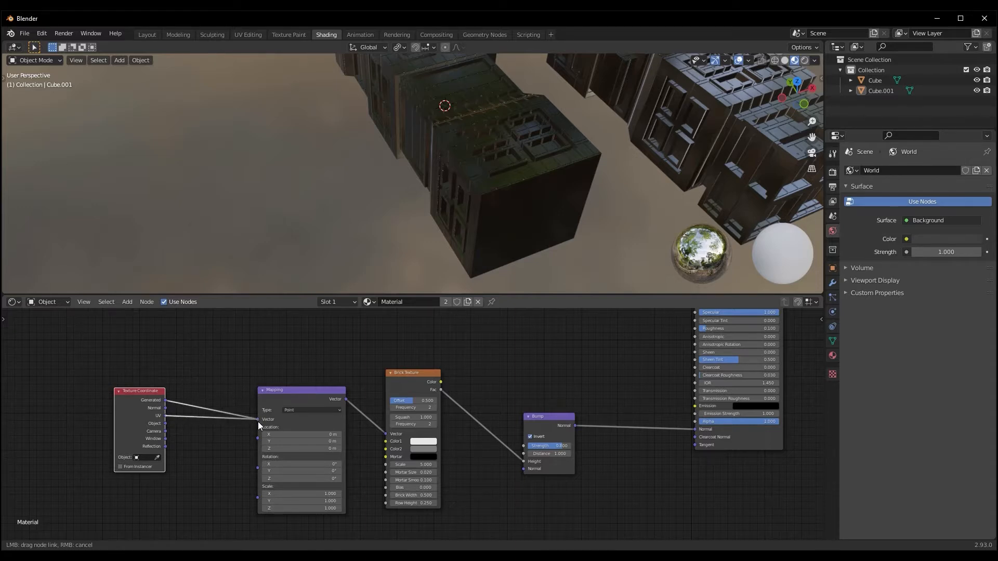
{"action": "left_click_drag", "start_coordinate": [258, 424], "coordinate": [259, 422]}
Select the Cube.001 piece and set the Brick Texture's Scale to 3.2
{"action": "middle_click_drag", "start_coordinate": [576, 186], "coordinate": [487, 208]}
{"action": "left_click", "coordinate": [499, 196]}
{"action": "scroll", "coordinate": [490, 208], "scroll_direction": "up", "scroll_amount": 5}
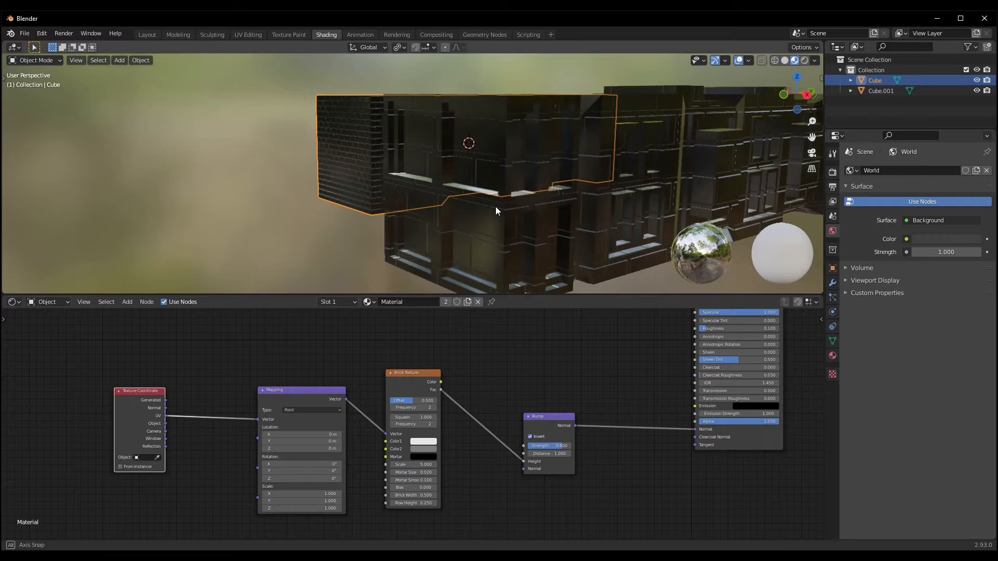
{"action": "left_click", "coordinate": [451, 201]}
{"action": "scroll", "coordinate": [452, 207], "scroll_direction": "down", "scroll_amount": 5}
{"action": "middle_click_drag", "start_coordinate": [474, 211], "coordinate": [536, 247]}
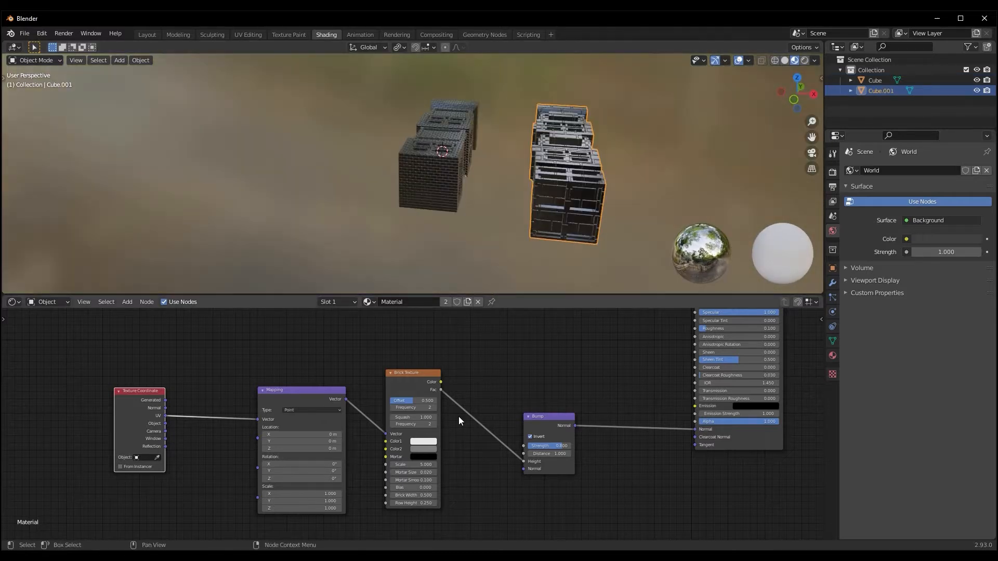
{"action": "left_click_drag", "start_coordinate": [407, 465], "coordinate": [415, 468]}
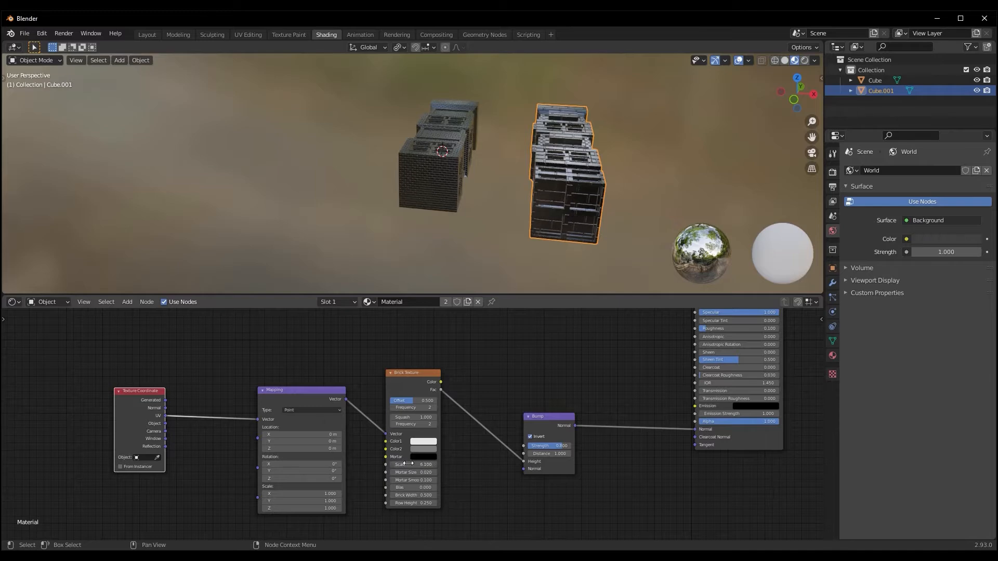
{"action": "scroll", "coordinate": [685, 164], "scroll_direction": "up", "scroll_amount": 3}
{"action": "middle_click_drag", "start_coordinate": [684, 164], "coordinate": [452, 218]}
{"action": "left_click_drag", "start_coordinate": [414, 466], "coordinate": [400, 468]}
Insert a Voronoi Texture node on the link between the Texture Coordinate and Mapping nodes
{"action": "middle_click_drag", "start_coordinate": [206, 468], "coordinate": [240, 484]}
{"action": "key", "text": "shift+a"}
{"action": "mouse_move", "coordinate": [240, 484]}
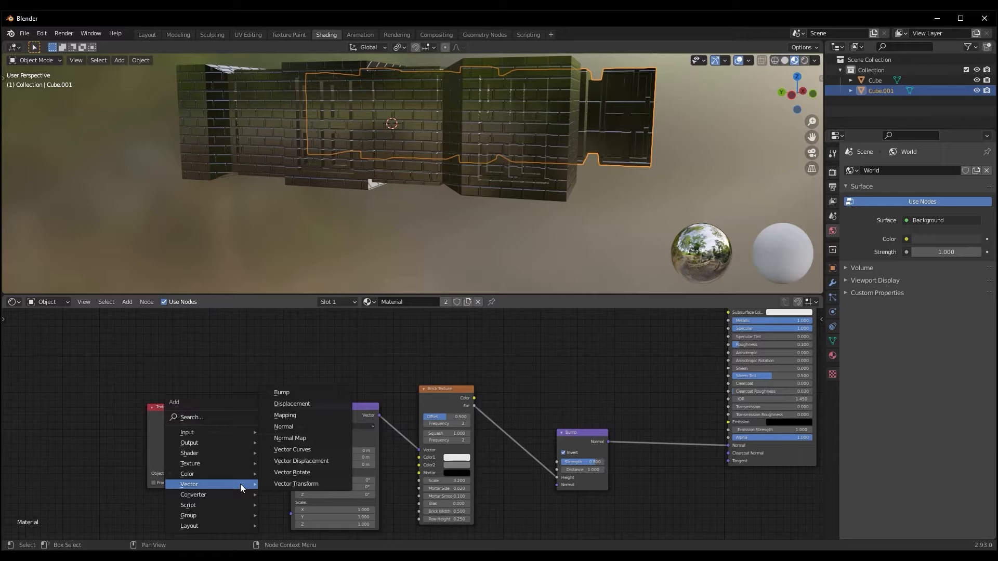
{"action": "mouse_move", "coordinate": [226, 465]}
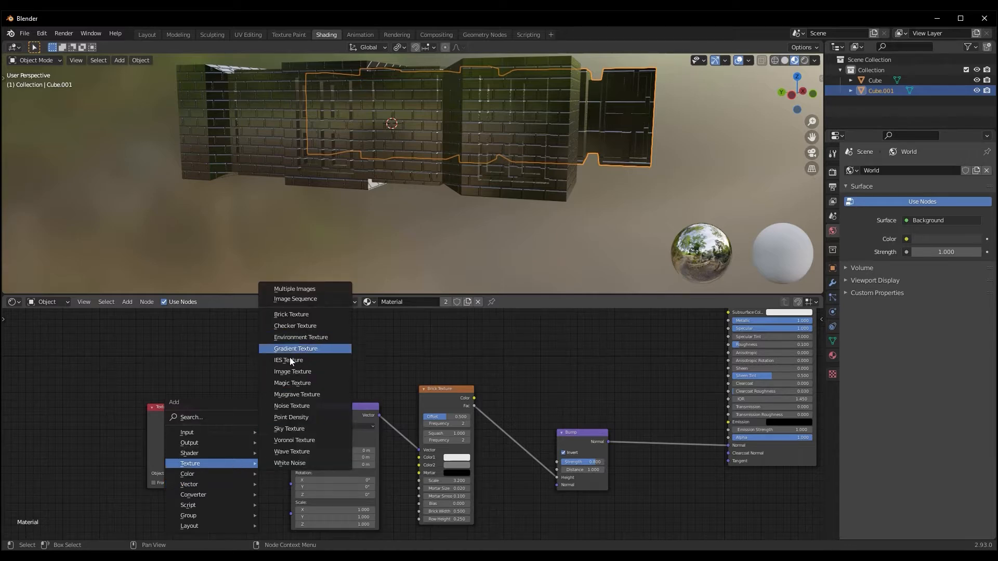
{"action": "left_click", "coordinate": [298, 441]}
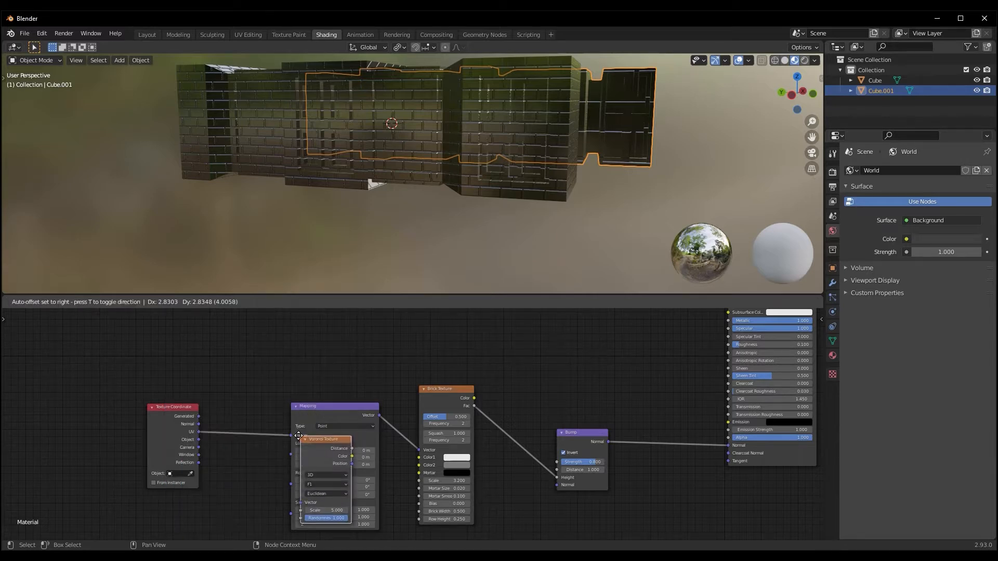
{"action": "left_click", "coordinate": [260, 413]}
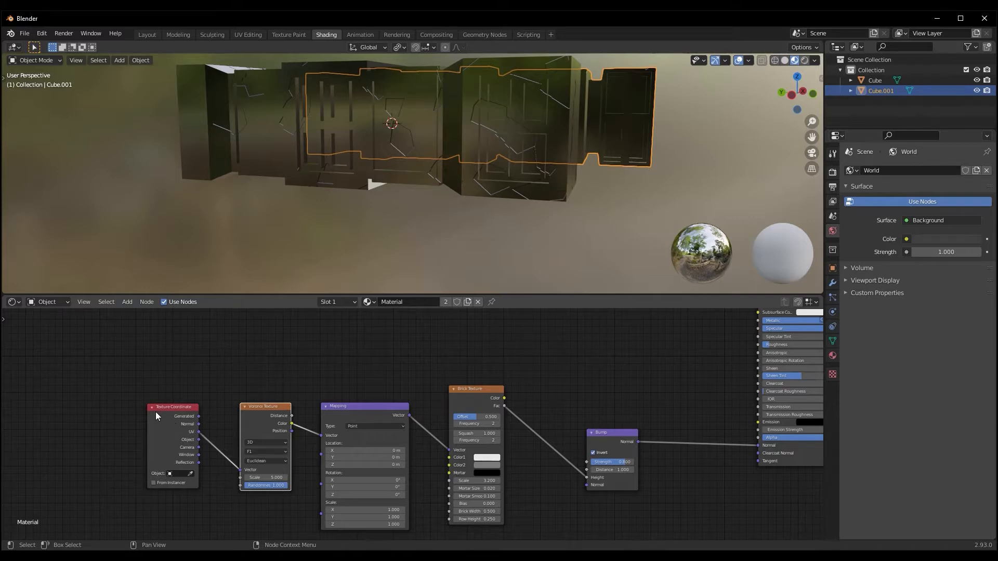
Set the Voronoi Texture's distance metric to Chebychev
{"action": "middle_click_drag", "start_coordinate": [485, 188], "coordinate": [462, 193]}
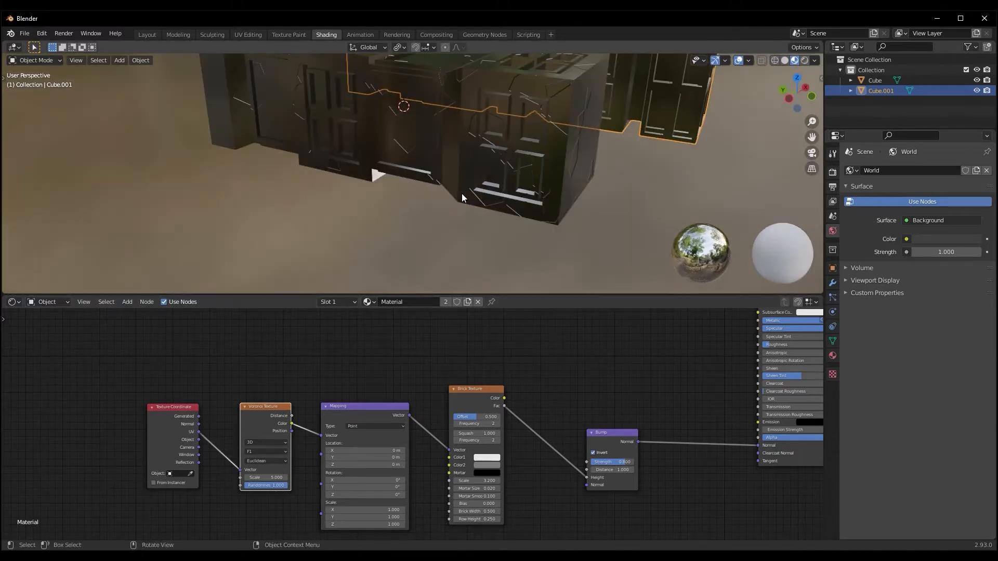
{"action": "scroll", "coordinate": [462, 194], "scroll_direction": "up", "scroll_amount": 1}
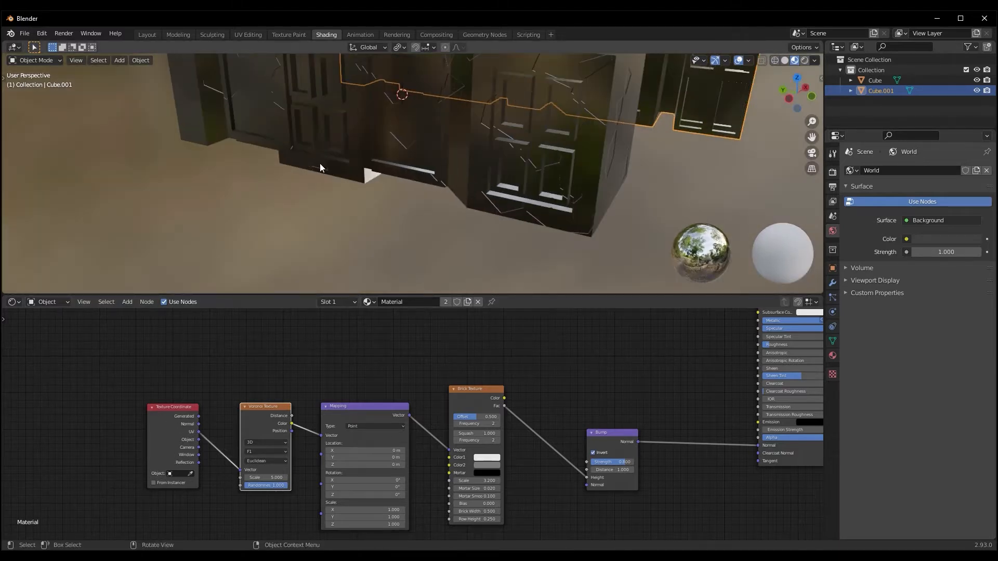
{"action": "left_click", "coordinate": [265, 461]}
{"action": "left_click", "coordinate": [263, 486]}
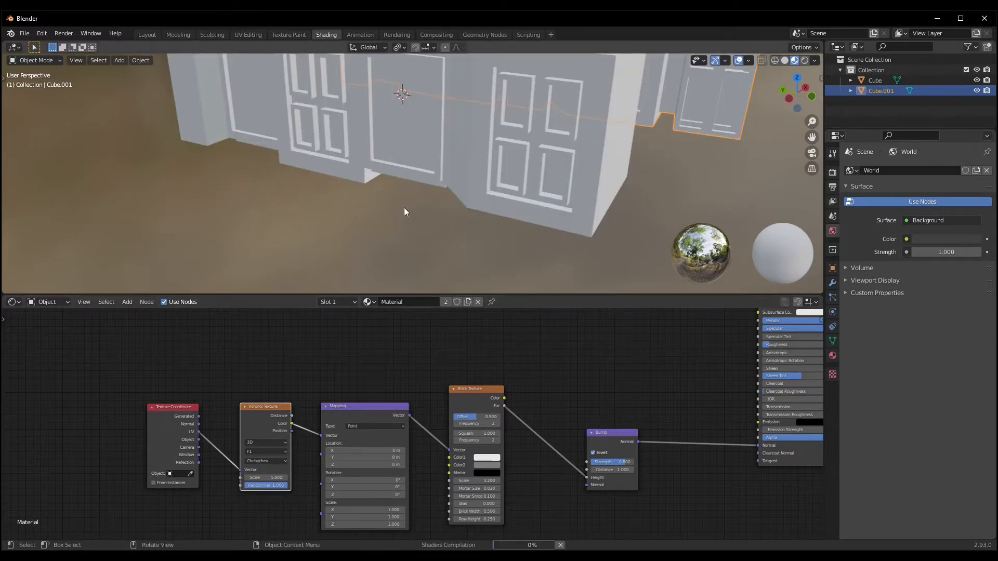
{"action": "middle_click_drag", "start_coordinate": [399, 207], "coordinate": [433, 169]}
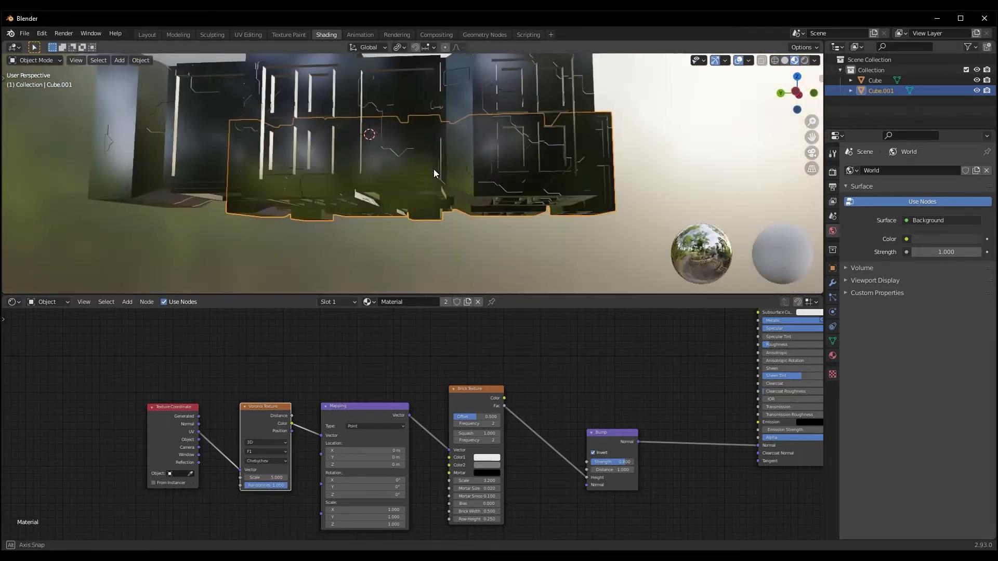
{"action": "scroll", "coordinate": [261, 352], "scroll_direction": "up", "scroll_amount": 3}
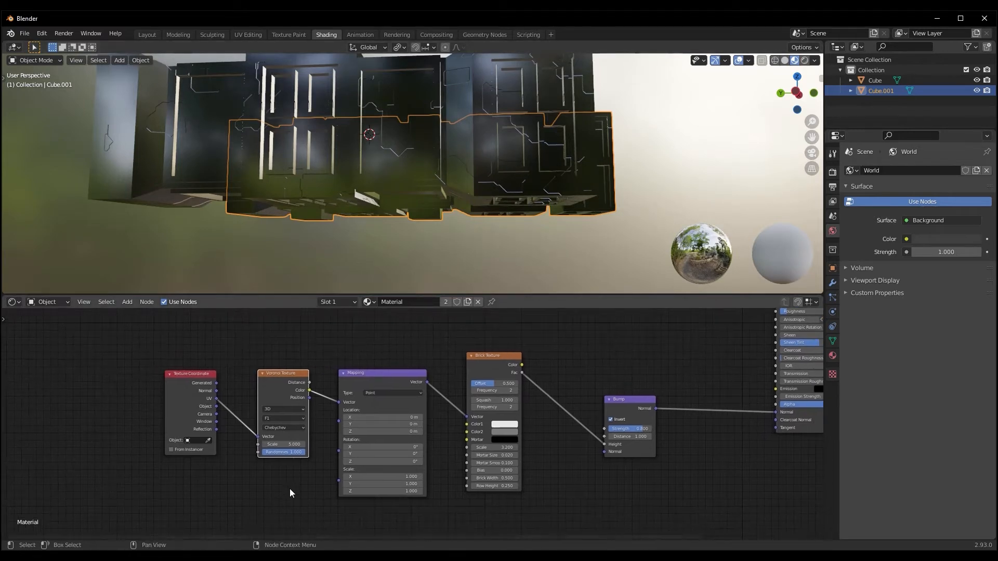
Move the Voronoi Texture and Texture Coordinate nodes away from the Mapping node to make room between them
{"action": "middle_click_drag", "start_coordinate": [278, 492], "coordinate": [314, 465]}
{"action": "left_click_drag", "start_coordinate": [285, 336], "coordinate": [263, 319]}
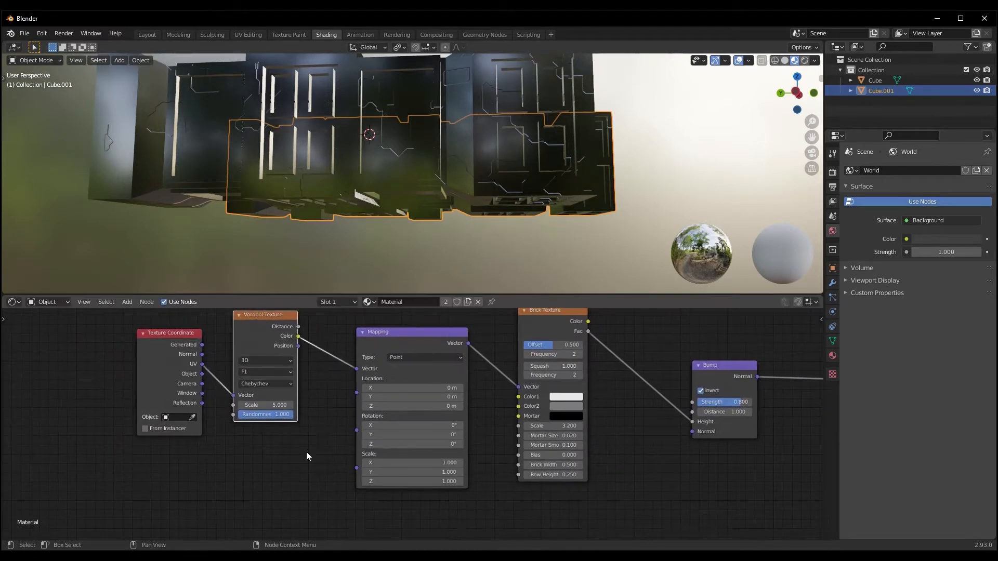
{"action": "scroll", "coordinate": [320, 460], "scroll_direction": "down", "scroll_amount": 6}
{"action": "middle_click_drag", "start_coordinate": [323, 465], "coordinate": [388, 475]}
{"action": "left_click_drag", "start_coordinate": [333, 386], "coordinate": [238, 413]}
{"action": "left_click_drag", "start_coordinate": [399, 376], "coordinate": [326, 363]}
{"action": "middle_click_drag", "start_coordinate": [458, 205], "coordinate": [527, 223]}
{"action": "scroll", "coordinate": [520, 251], "scroll_direction": "up", "scroll_amount": 3}
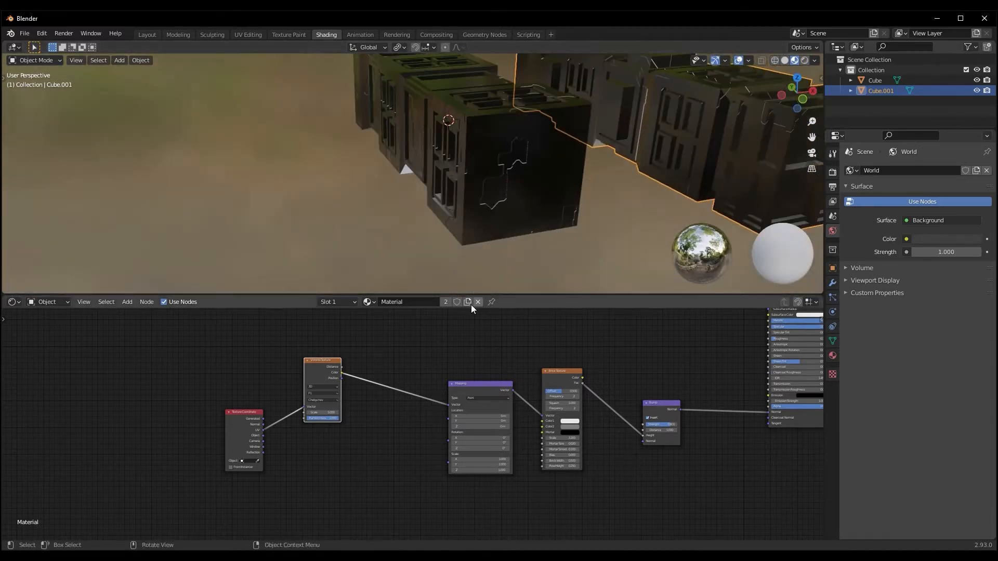
Insert a MixRGB node between the Voronoi Texture and Mapping nodes and connect the UV output to its Color2 input
{"action": "key", "text": "shift+a"}
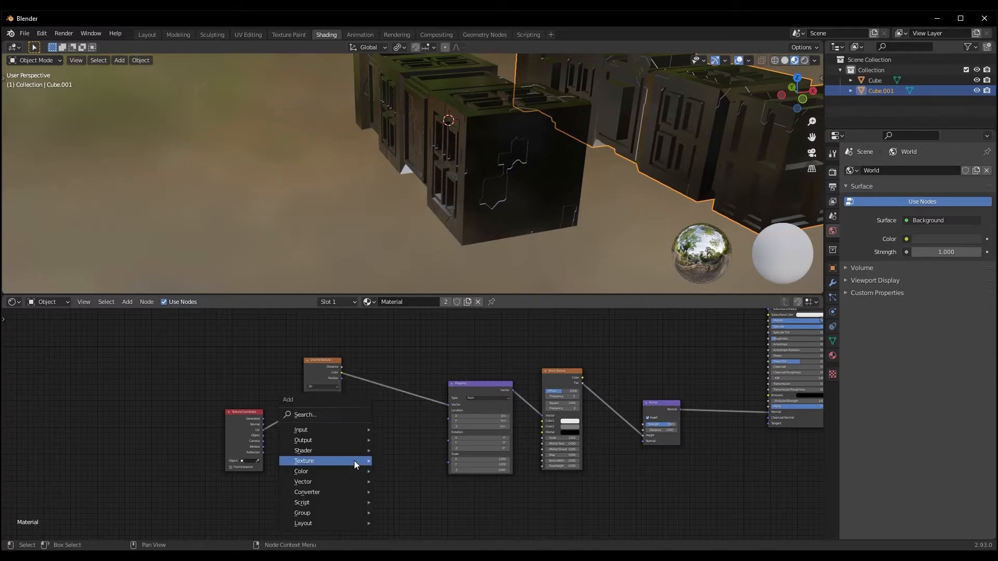
{"action": "mouse_move", "coordinate": [315, 480]}
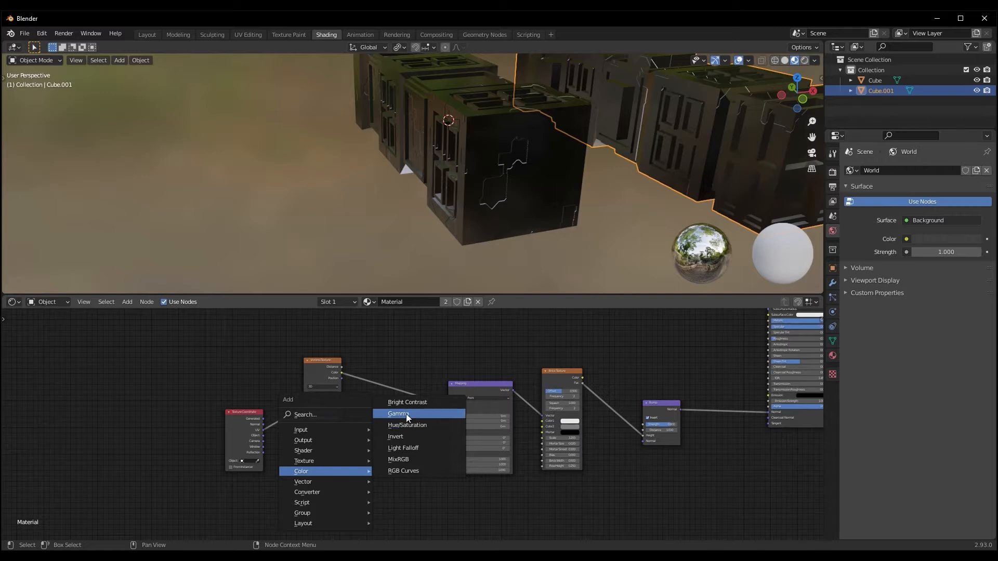
{"action": "left_click", "coordinate": [404, 460]}
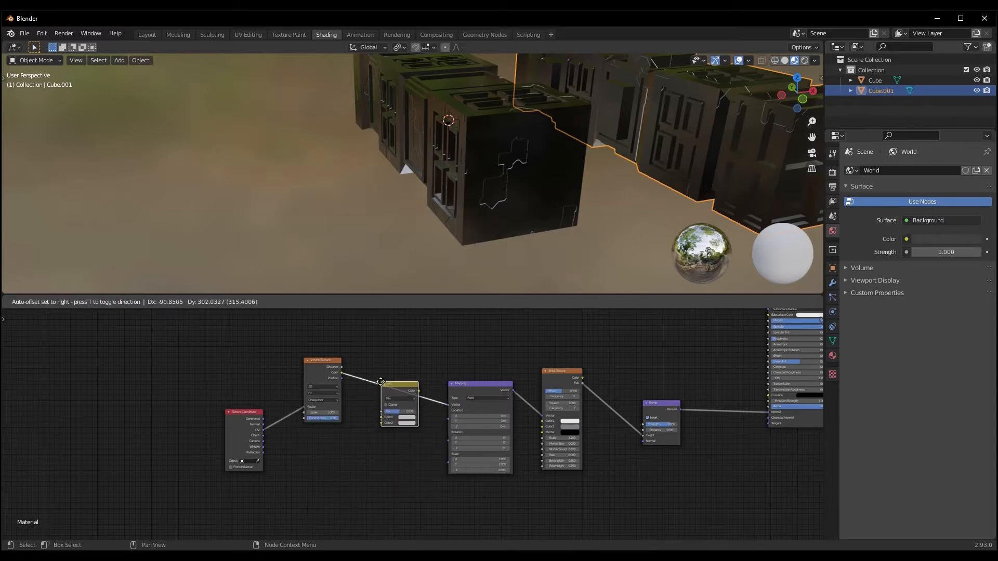
{"action": "left_click", "coordinate": [381, 382]}
{"action": "middle_click_drag", "start_coordinate": [357, 473], "coordinate": [374, 472]}
{"action": "left_click_drag", "start_coordinate": [276, 431], "coordinate": [401, 426]}
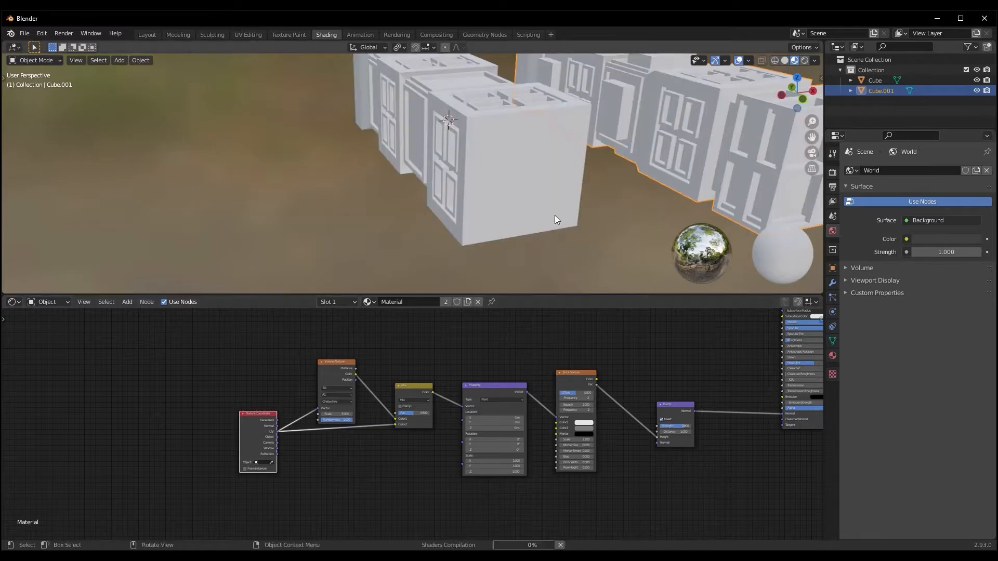
Examine the panel-line bump pattern on both pieces from several angles, with the selection cleared
{"action": "middle_click_drag", "start_coordinate": [497, 207], "coordinate": [469, 151]}
{"action": "scroll", "coordinate": [488, 207], "scroll_direction": "up", "scroll_amount": 2}
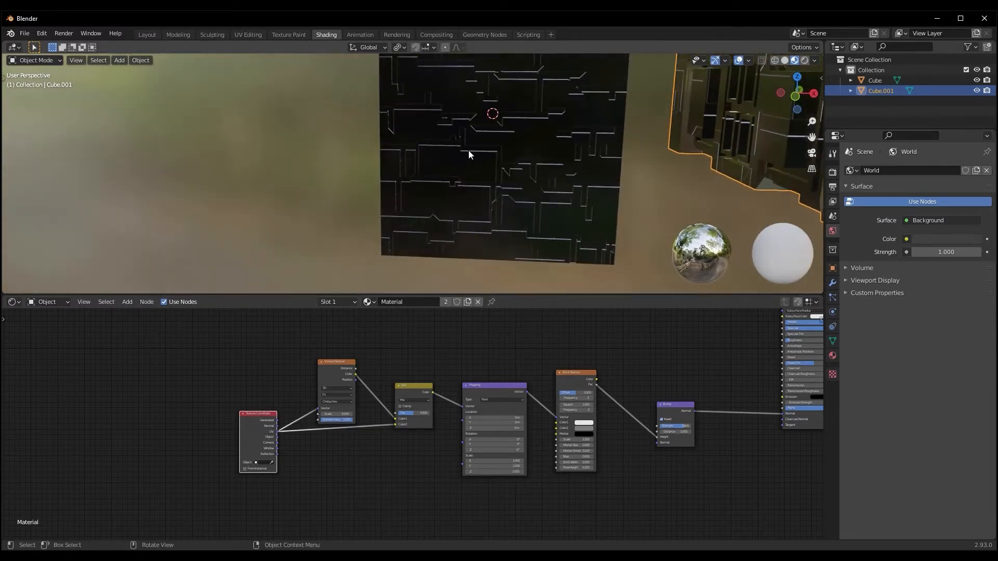
{"action": "middle_click_drag", "start_coordinate": [435, 205], "coordinate": [440, 175]}
{"action": "scroll", "coordinate": [441, 174], "scroll_direction": "down", "scroll_amount": 4}
{"action": "middle_click_drag", "start_coordinate": [595, 240], "coordinate": [448, 280]}
{"action": "scroll", "coordinate": [509, 202], "scroll_direction": "down", "scroll_amount": 3}
{"action": "left_click", "coordinate": [468, 226]}
{"action": "middle_click_drag", "start_coordinate": [551, 329], "coordinate": [490, 374]}
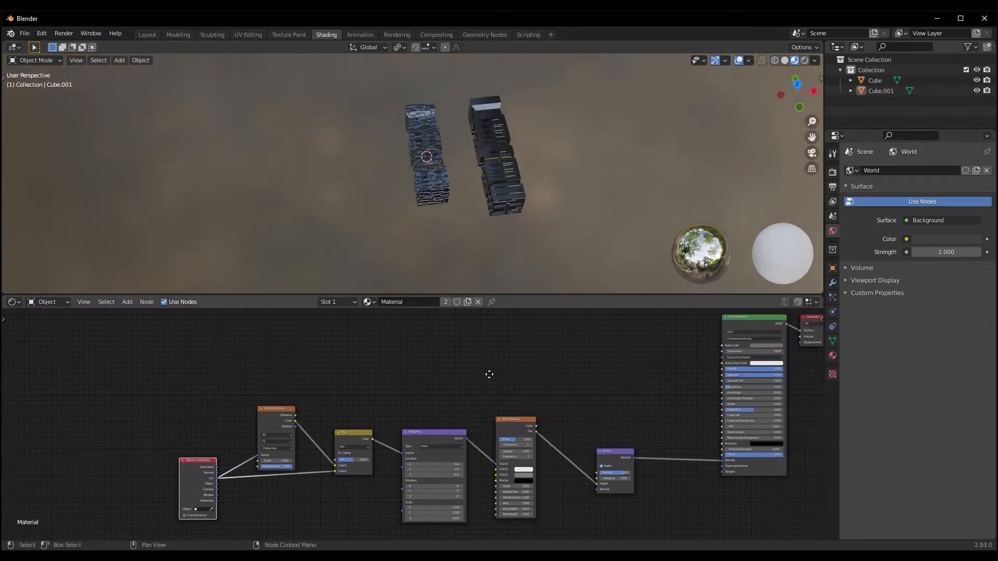
{"action": "scroll", "coordinate": [429, 172], "scroll_direction": "up", "scroll_amount": 5}
{"action": "middle_click_drag", "start_coordinate": [429, 173], "coordinate": [430, 212]}
{"action": "scroll", "coordinate": [465, 229], "scroll_direction": "up", "scroll_amount": 5}
{"action": "middle_click_drag", "start_coordinate": [588, 323], "coordinate": [516, 404]}
{"action": "scroll", "coordinate": [488, 384], "scroll_direction": "down", "scroll_amount": 2}
{"action": "scroll", "coordinate": [443, 405], "scroll_direction": "up", "scroll_amount": 2}
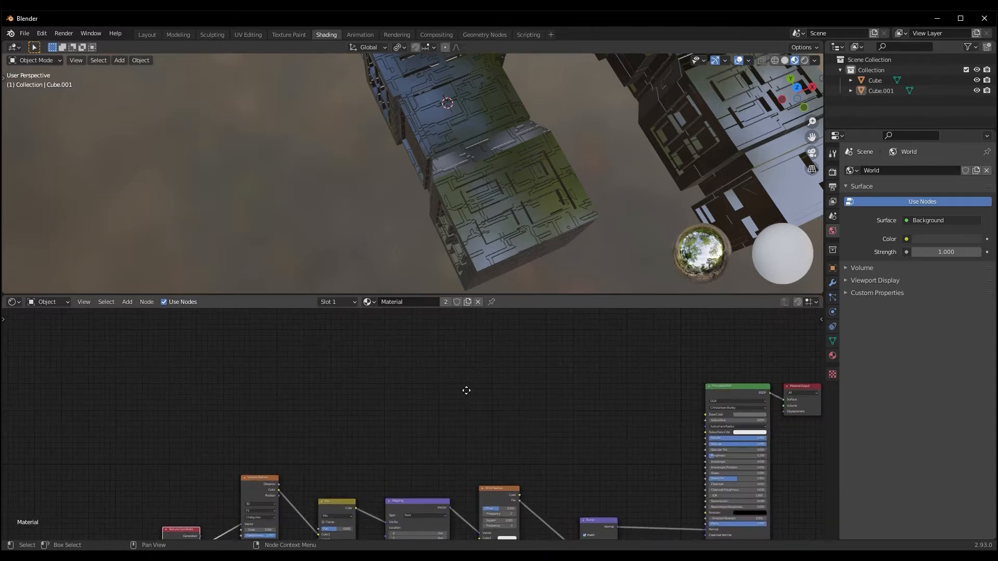
Add a second Brick Texture node above the chain and connect its Color output to the Principled BSDF's Emission input
{"action": "middle_click_drag", "start_coordinate": [456, 401], "coordinate": [443, 395]}
{"action": "key", "text": "shift+a"}
{"action": "mouse_move", "coordinate": [460, 385]}
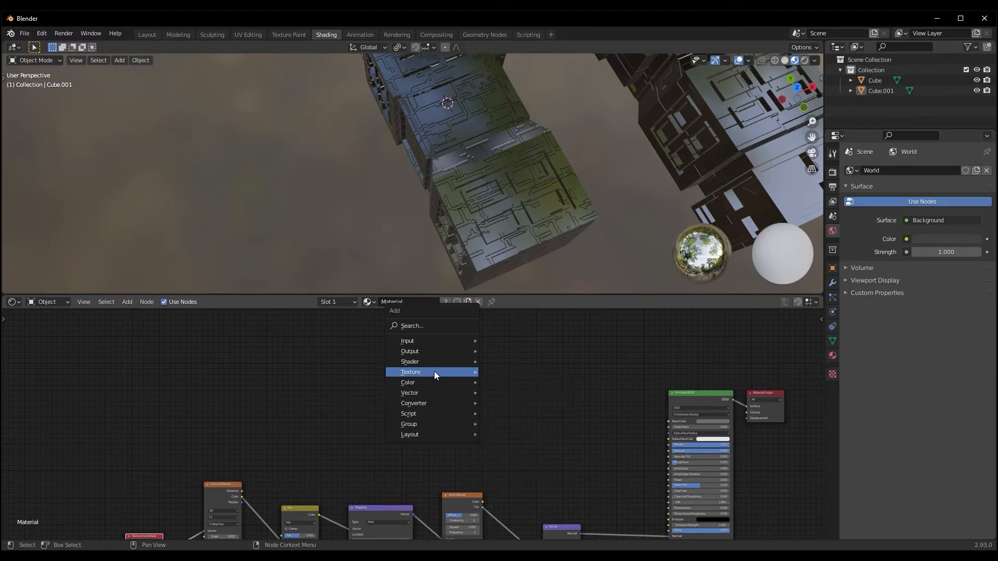
{"action": "mouse_move", "coordinate": [435, 371]}
{"action": "left_click", "coordinate": [517, 227]}
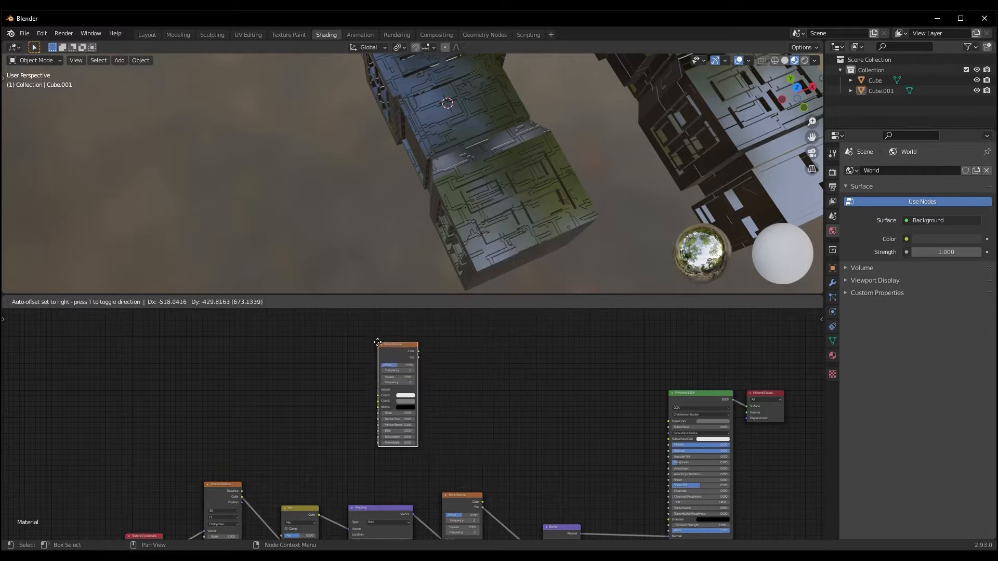
{"action": "left_click", "coordinate": [412, 329]}
{"action": "scroll", "coordinate": [526, 383], "scroll_direction": "down", "scroll_amount": 2}
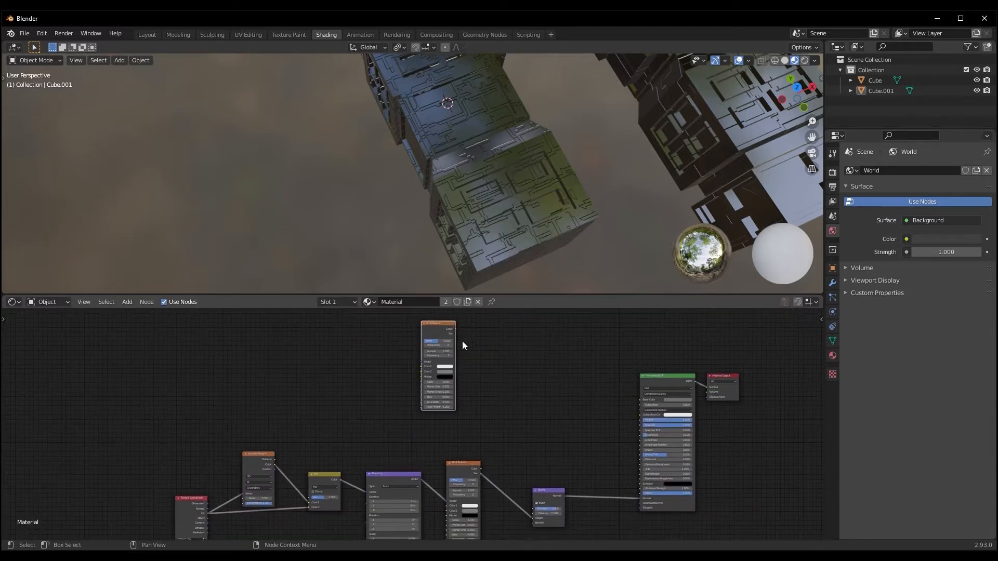
{"action": "left_click_drag", "start_coordinate": [455, 330], "coordinate": [644, 485]}
{"action": "middle_click_drag", "start_coordinate": [551, 211], "coordinate": [529, 238]}
{"action": "scroll", "coordinate": [528, 240], "scroll_direction": "down", "scroll_amount": 4}
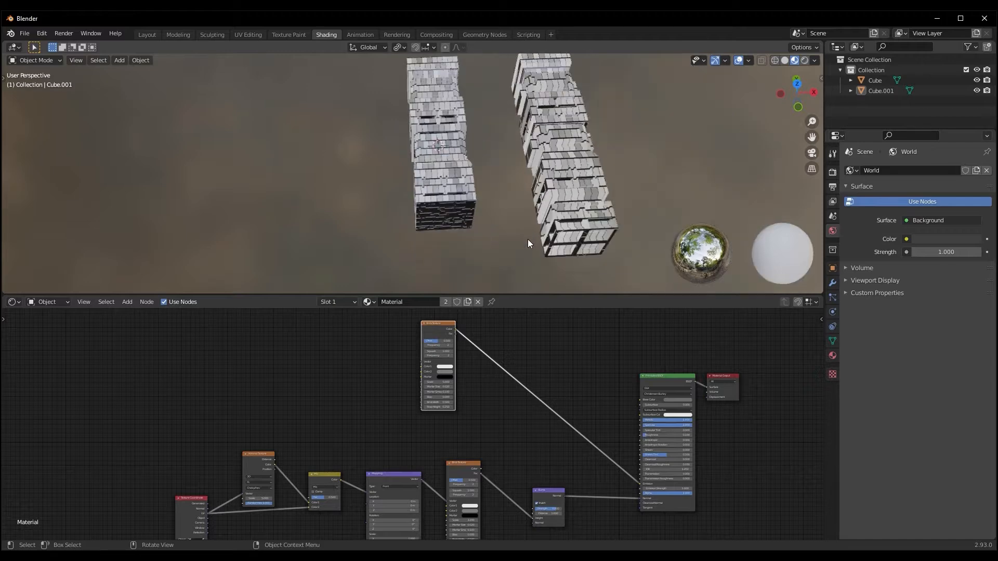
Insert a ColorRamp node on the link between the new Brick Texture and the Emission input
{"action": "scroll", "coordinate": [522, 374], "scroll_direction": "up", "scroll_amount": 1}
{"action": "middle_click_drag", "start_coordinate": [538, 354], "coordinate": [504, 375]}
{"action": "key", "text": "shift+a"}
{"action": "mouse_move", "coordinate": [473, 416]}
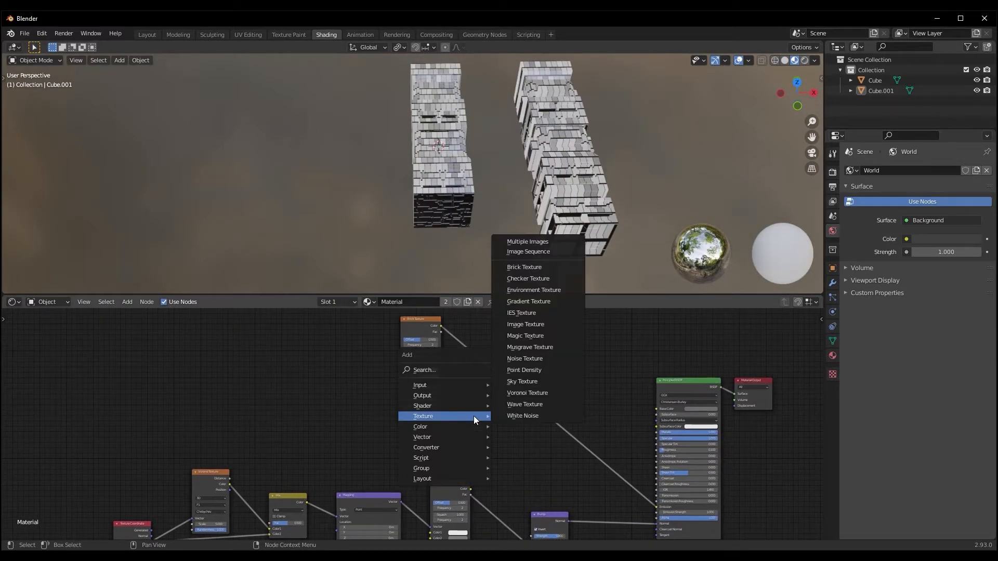
{"action": "mouse_move", "coordinate": [454, 441]}
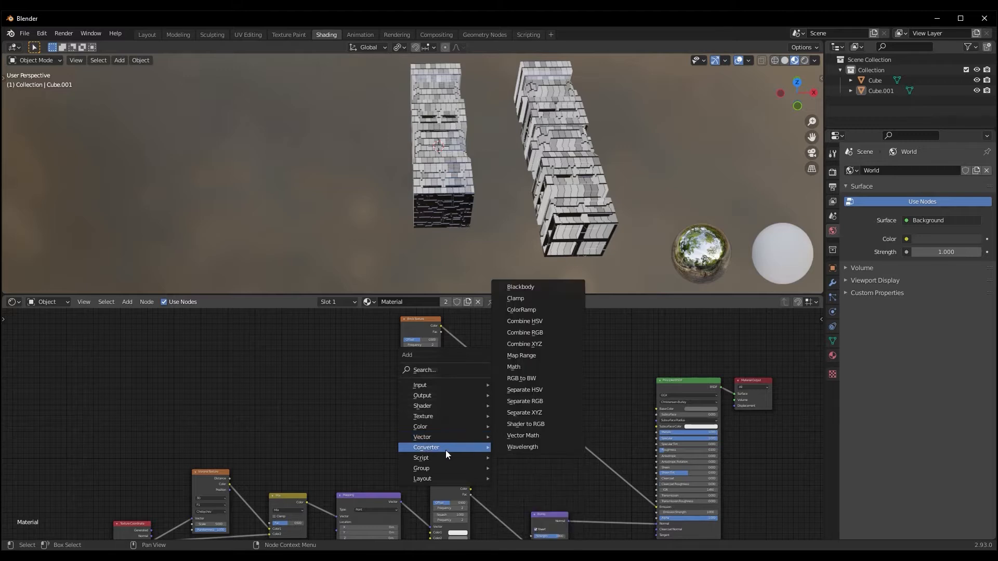
{"action": "left_click", "coordinate": [506, 306]}
{"action": "left_click", "coordinate": [482, 358]}
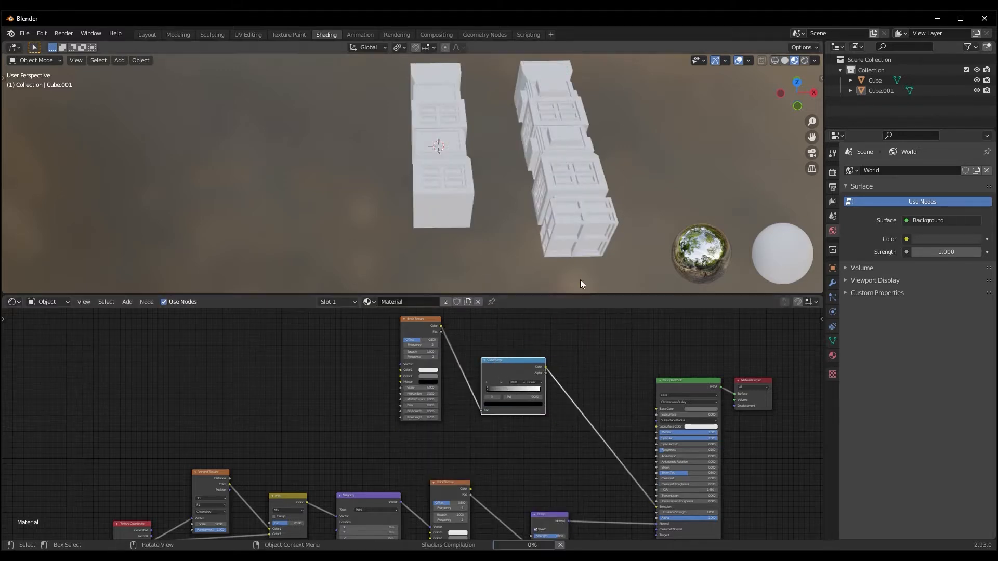
{"action": "middle_click_drag", "start_coordinate": [457, 205], "coordinate": [463, 220]}
{"action": "scroll", "coordinate": [461, 221], "scroll_direction": "up", "scroll_amount": 3}
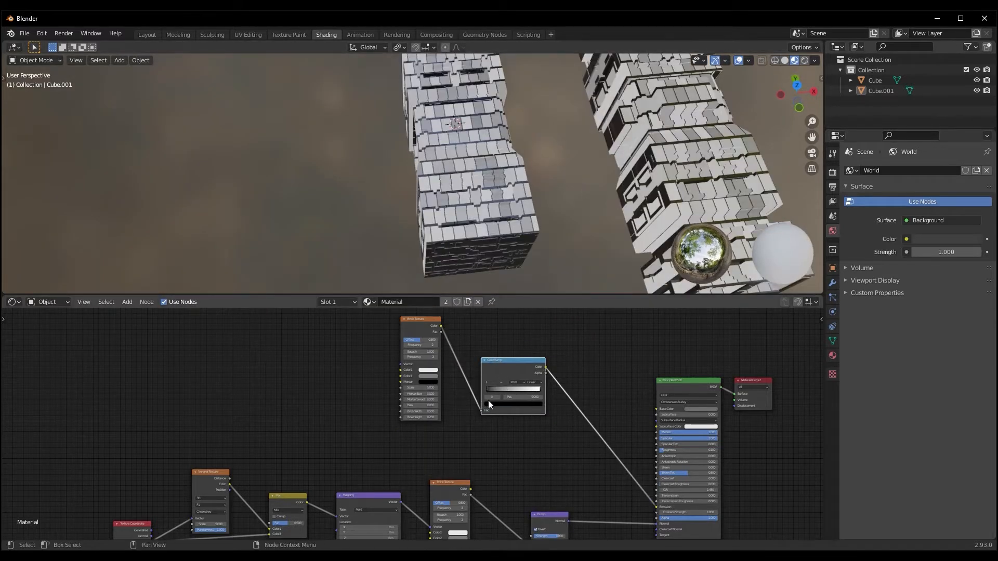
Feed the ColorRamp from the new Brick Texture's Fac output and move the ramp's black stop to position 0.727
{"action": "scroll", "coordinate": [486, 392], "scroll_direction": "up", "scroll_amount": 1}
{"action": "left_click_drag", "start_coordinate": [505, 382], "coordinate": [525, 383]}
{"action": "middle_click_drag", "start_coordinate": [509, 324], "coordinate": [529, 350]}
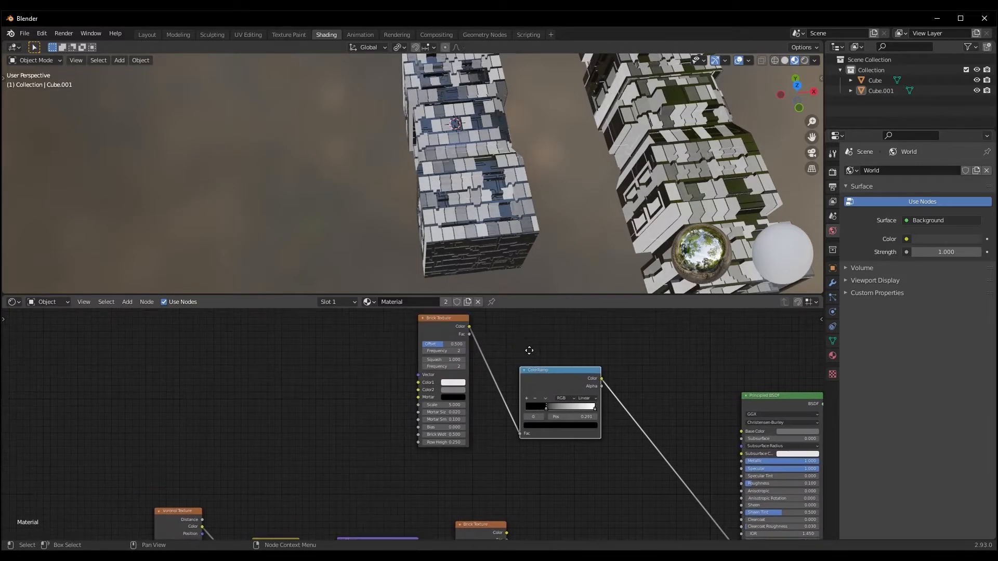
{"action": "left_click_drag", "start_coordinate": [470, 334], "coordinate": [521, 433]}
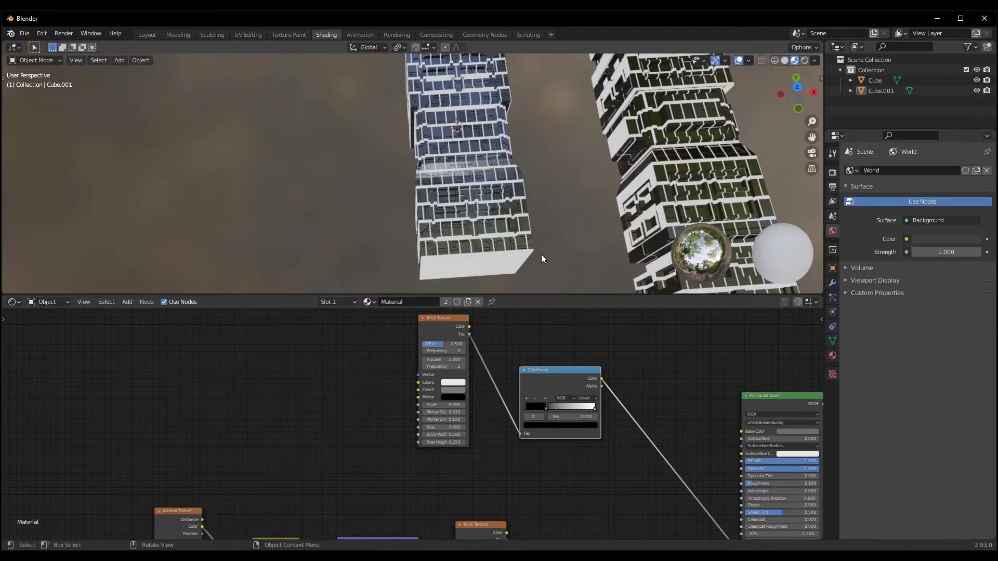
{"action": "scroll", "coordinate": [537, 333], "scroll_direction": "up", "scroll_amount": 1}
{"action": "middle_click_drag", "start_coordinate": [531, 329], "coordinate": [510, 328]}
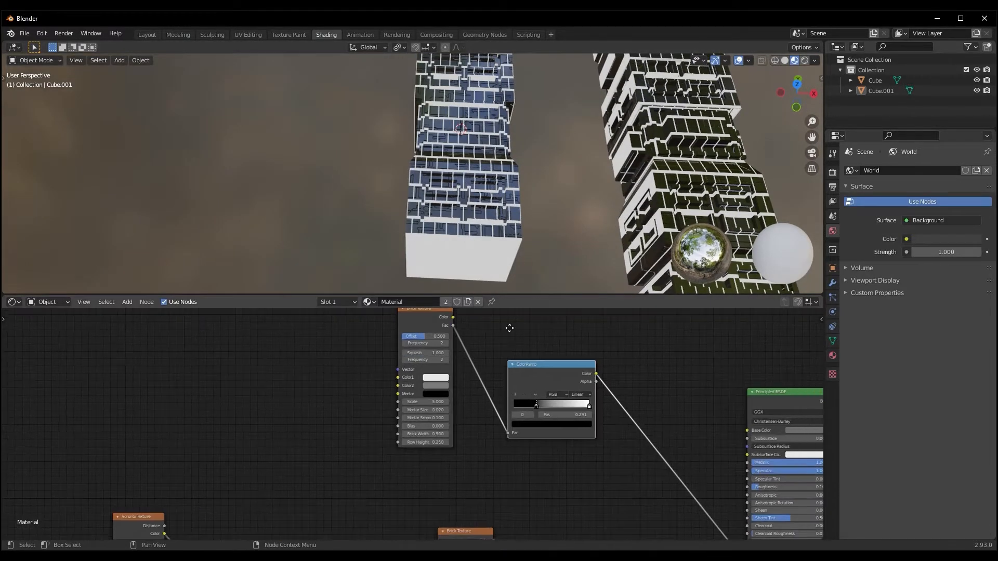
{"action": "left_click_drag", "start_coordinate": [535, 406], "coordinate": [578, 408]}
{"action": "middle_click_drag", "start_coordinate": [514, 314], "coordinate": [520, 340]}
Attach Mapping and Texture Coordinate nodes to the emission Brick Texture's Vector input
{"action": "left_click", "coordinate": [419, 342]}
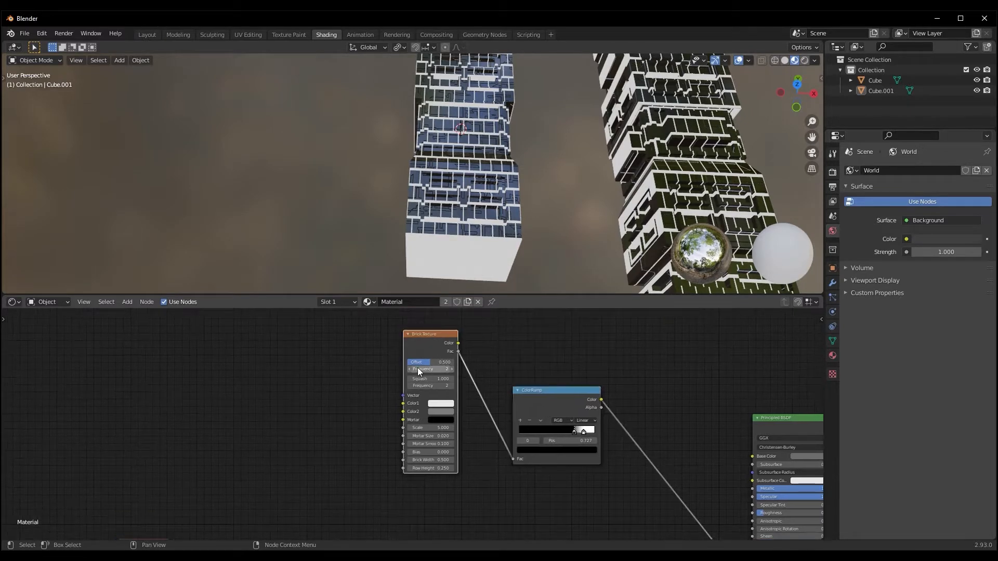
{"action": "key", "text": "ctrl+t"}
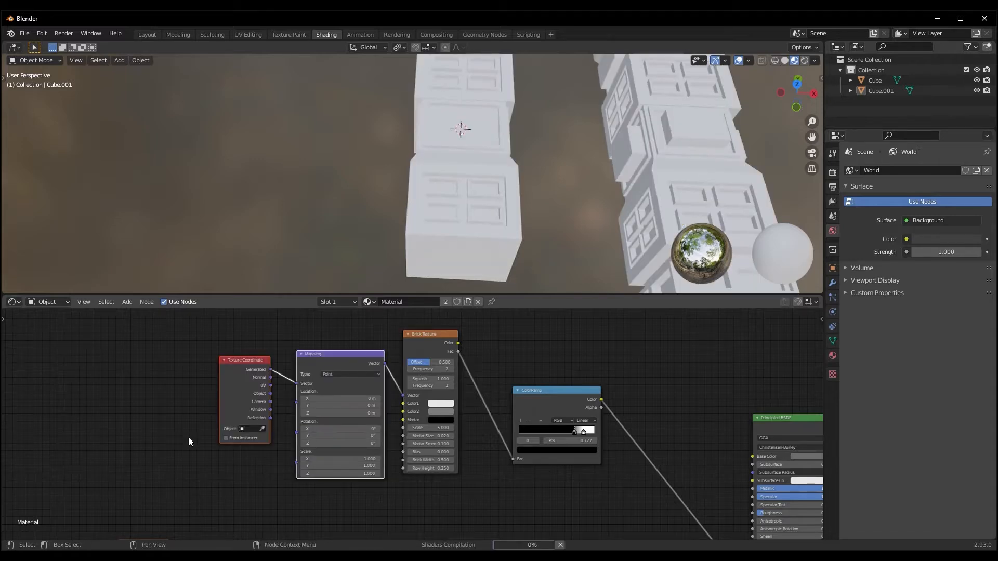
Connect the Texture Coordinate node's UV output to the emission Mapping node's Vector input
{"action": "left_click_drag", "start_coordinate": [270, 386], "coordinate": [298, 383]}
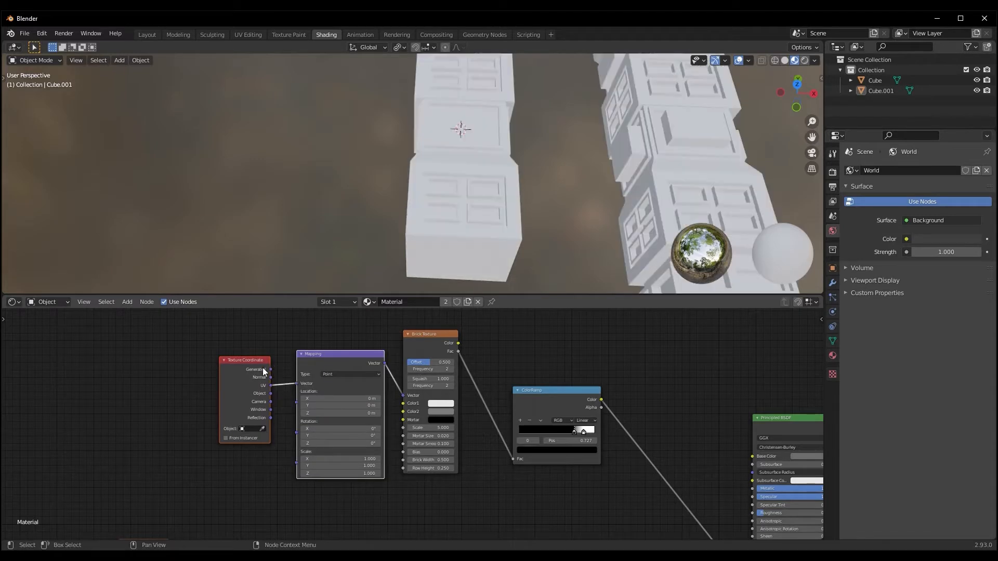
{"action": "middle_click_drag", "start_coordinate": [333, 170], "coordinate": [363, 207]}
{"action": "scroll", "coordinate": [339, 190], "scroll_direction": "up", "scroll_amount": 4}
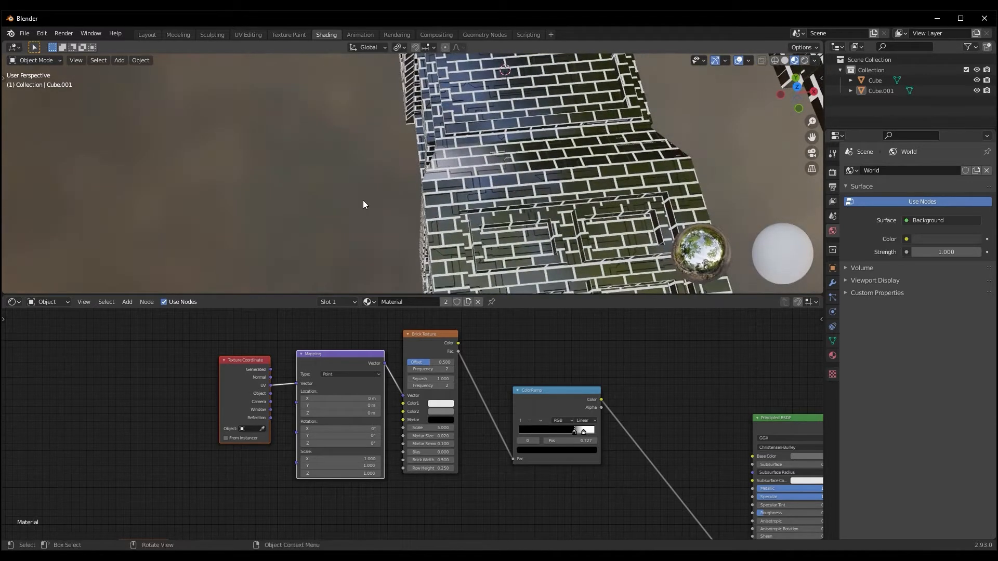
Feed the emission ColorRamp from the Brick Texture's Color output instead of its Fac output
{"action": "middle_click_drag", "start_coordinate": [483, 323], "coordinate": [318, 434]}
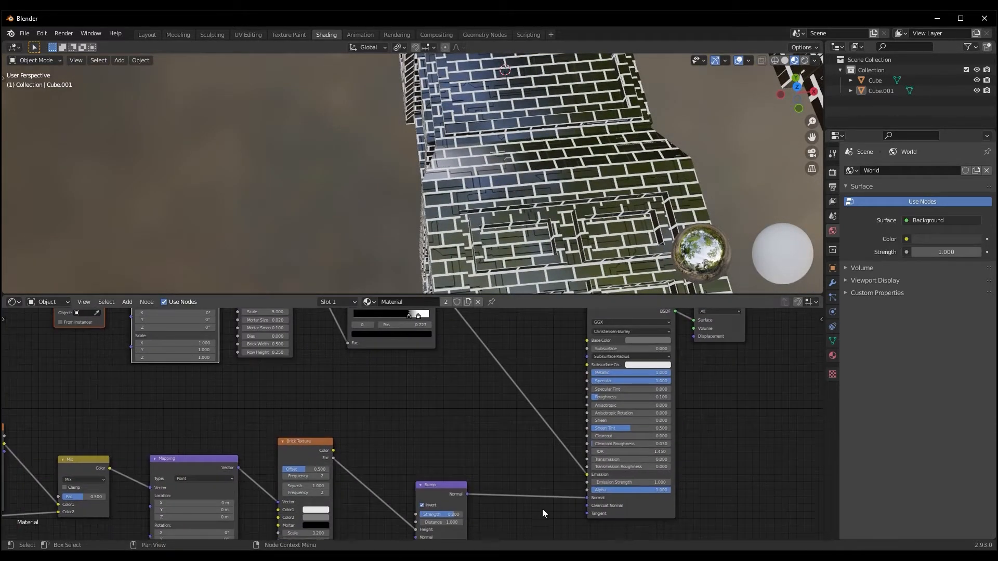
{"action": "scroll", "coordinate": [503, 451], "scroll_direction": "down", "scroll_amount": 1}
{"action": "middle_click_drag", "start_coordinate": [504, 450], "coordinate": [512, 476]}
{"action": "scroll", "coordinate": [443, 422], "scroll_direction": "up", "scroll_amount": 3}
{"action": "middle_click_drag", "start_coordinate": [450, 449], "coordinate": [500, 520]}
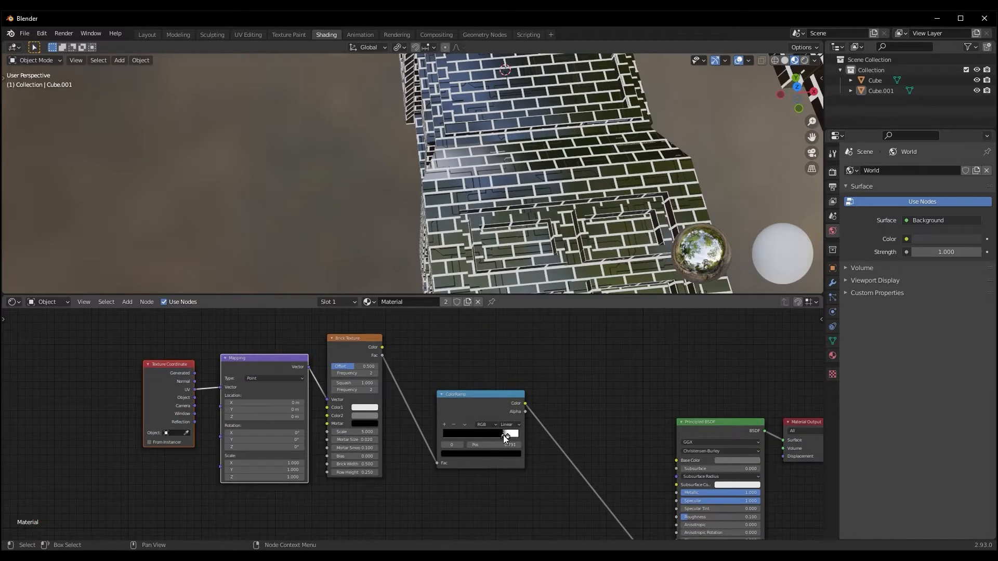
{"action": "left_click", "coordinate": [381, 351]}
{"action": "left_click_drag", "start_coordinate": [442, 466], "coordinate": [438, 463]}
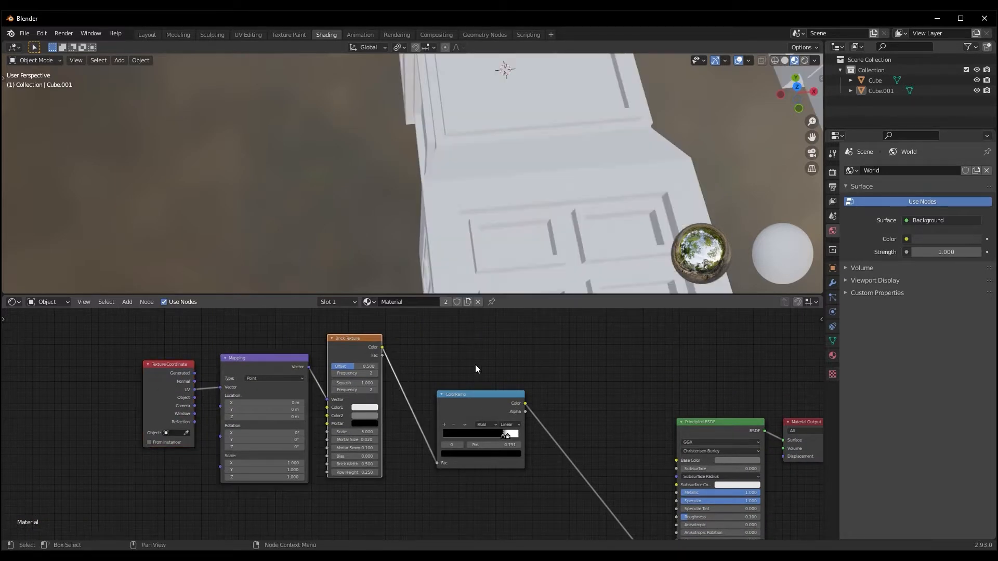
Move the emission ColorRamp's black stop to position 0.764
{"action": "scroll", "coordinate": [519, 214], "scroll_direction": "down", "scroll_amount": 3}
{"action": "mouse_move", "coordinate": [519, 214]}
{"action": "middle_mouse_down"}
{"action": "mouse_move", "coordinate": [529, 238]}
{"action": "mouse_move", "coordinate": [514, 217]}
{"action": "middle_mouse_up"}
{"action": "scroll", "coordinate": [506, 434], "scroll_direction": "up", "scroll_amount": 1}
{"action": "left_click_drag", "start_coordinate": [525, 441], "coordinate": [520, 438]}
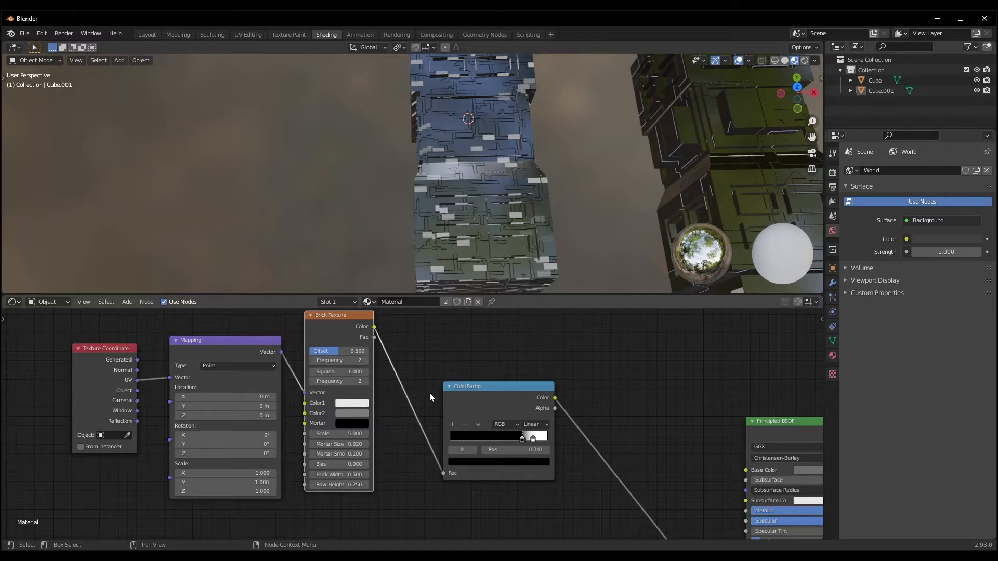
{"action": "mouse_move", "coordinate": [506, 233]}
{"action": "middle_mouse_down"}
{"action": "mouse_move", "coordinate": [495, 223]}
{"action": "mouse_move", "coordinate": [494, 245]}
{"action": "middle_mouse_up"}
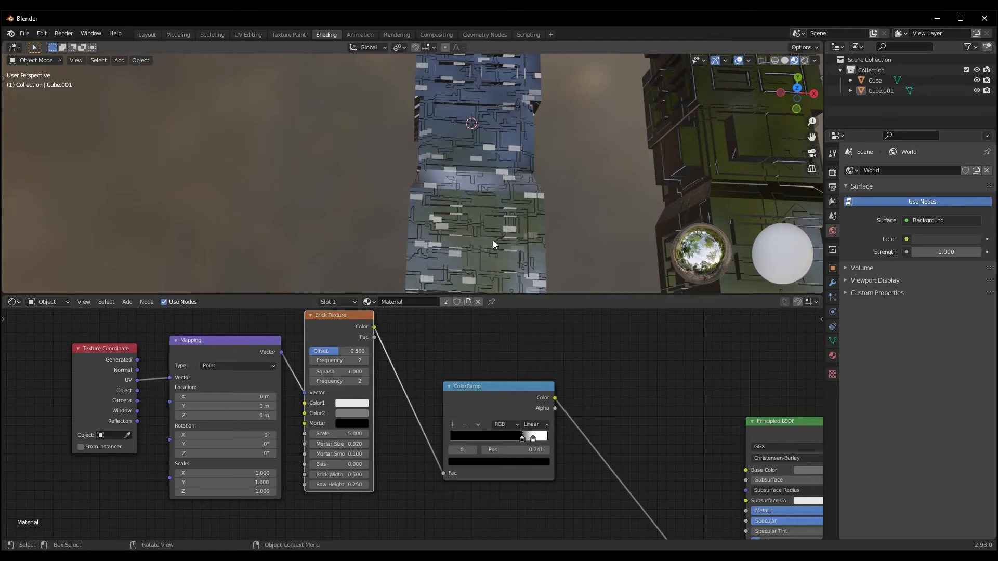
{"action": "left_click", "coordinate": [523, 438]}
{"action": "middle_click_drag", "start_coordinate": [513, 244], "coordinate": [524, 217]}
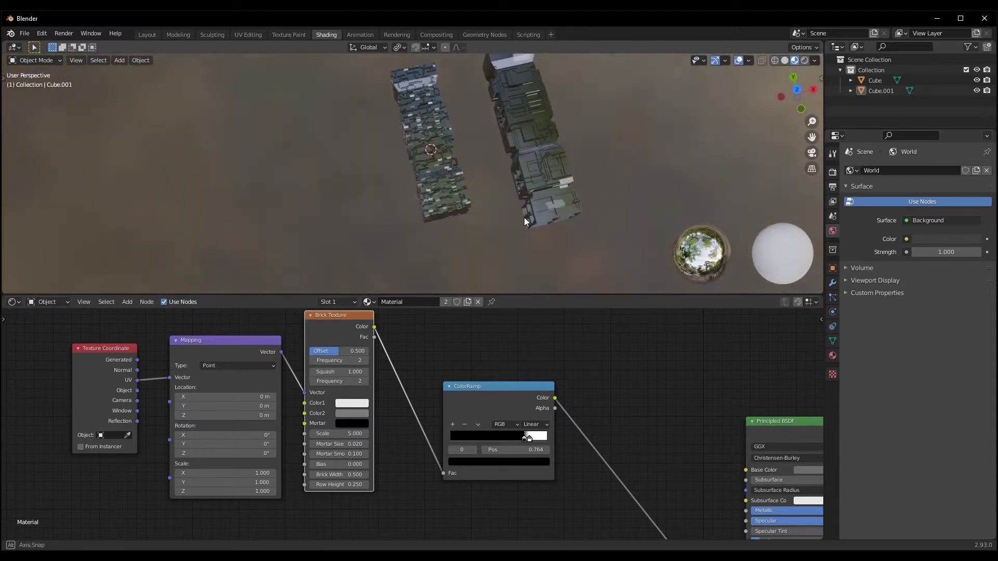
Raise the Emission Strength of the Principled BSDF so the brick patches glow brighter
{"action": "scroll", "coordinate": [638, 404], "scroll_direction": "down", "scroll_amount": 1}
{"action": "middle_click_drag", "start_coordinate": [638, 405], "coordinate": [397, 476]}
{"action": "left_click", "coordinate": [566, 481]}
{"action": "key", "text": "Return"}
{"action": "middle_click_drag", "start_coordinate": [496, 117], "coordinate": [506, 124]}
Move the emission ColorRamp's black stop to position 0.777 and select its white stop
{"action": "middle_click_drag", "start_coordinate": [335, 379], "coordinate": [433, 464]}
{"action": "scroll", "coordinate": [395, 410], "scroll_direction": "up", "scroll_amount": 1}
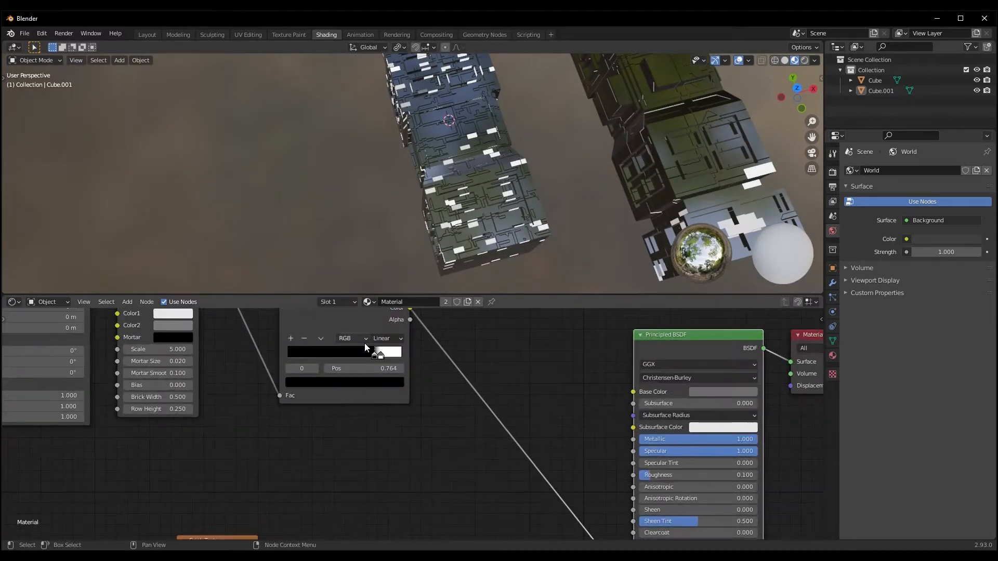
{"action": "left_click_drag", "start_coordinate": [375, 358], "coordinate": [378, 359]}
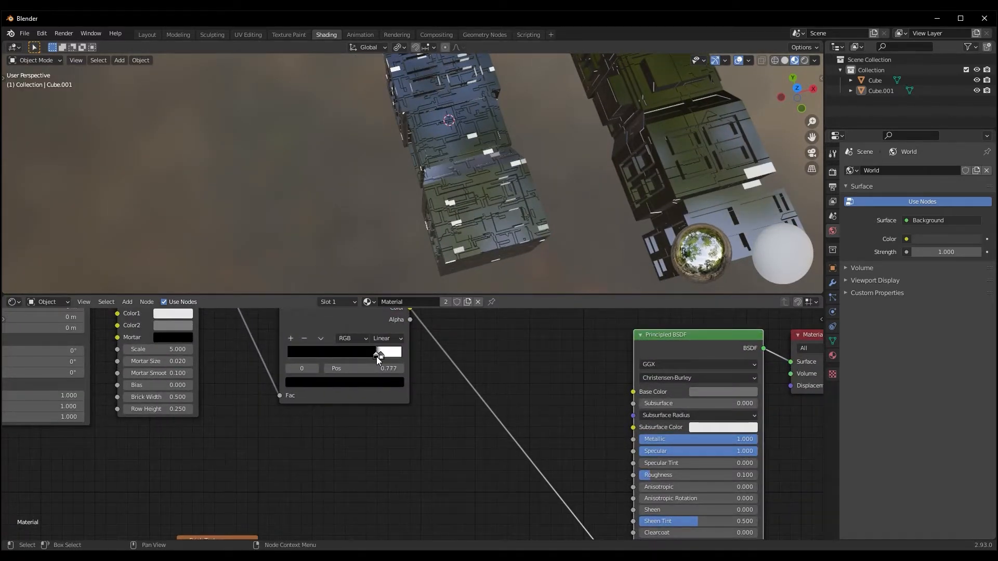
{"action": "left_click", "coordinate": [381, 357]}
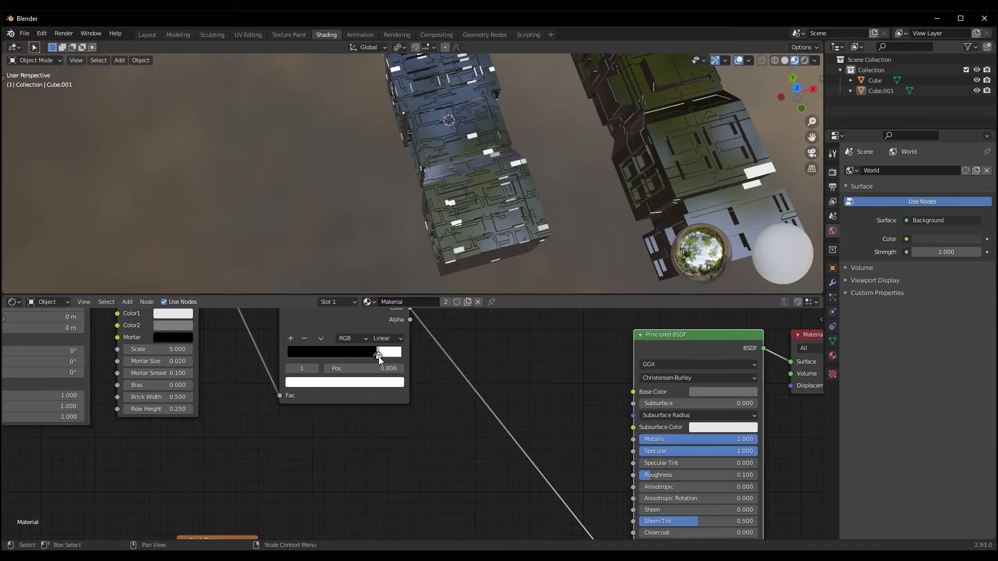
Select the box piece Cube.001 and rename the shared material to Brick Texture
{"action": "middle_click_drag", "start_coordinate": [650, 172], "coordinate": [541, 245]}
{"action": "left_click", "coordinate": [586, 186]}
{"action": "middle_click_drag", "start_coordinate": [486, 362], "coordinate": [514, 421]}
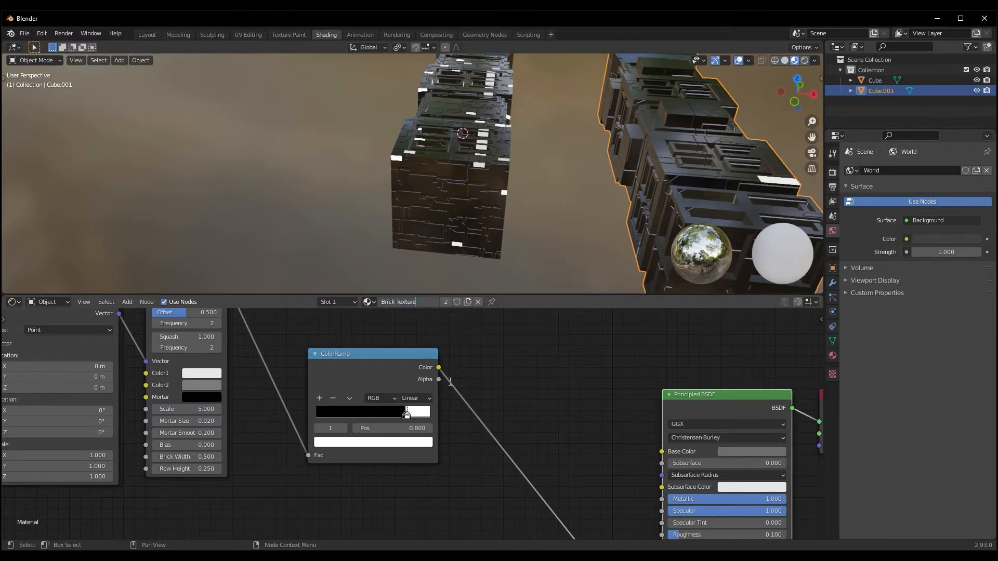
Give Cube.001 its own single-user copy of the Brick Texture material
{"action": "scroll", "coordinate": [613, 206], "scroll_direction": "down", "scroll_amount": 3}
{"action": "middle_click_drag", "start_coordinate": [628, 199], "coordinate": [497, 198]}
{"action": "scroll", "coordinate": [379, 188], "scroll_direction": "up", "scroll_amount": 3}
{"action": "scroll", "coordinate": [486, 191], "scroll_direction": "up", "scroll_amount": 2}
{"action": "scroll", "coordinate": [486, 192], "scroll_direction": "down", "scroll_amount": 5}
{"action": "mouse_move", "coordinate": [525, 356]}
{"action": "middle_mouse_down"}
{"action": "mouse_move", "coordinate": [516, 370]}
{"action": "mouse_move", "coordinate": [509, 361]}
{"action": "middle_mouse_up"}
{"action": "left_click", "coordinate": [468, 302]}
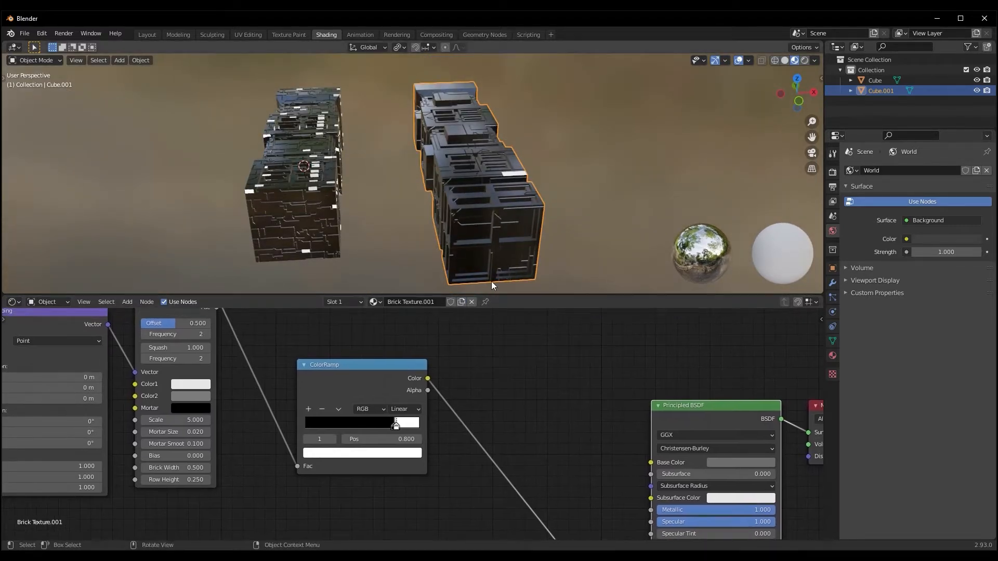
Increase the Scale of the Brick Texture node that drives the Bump in Cube.001's copied material
{"action": "middle_click_drag", "start_coordinate": [492, 281], "coordinate": [500, 134]}
{"action": "middle_click_drag", "start_coordinate": [411, 251], "coordinate": [425, 232]}
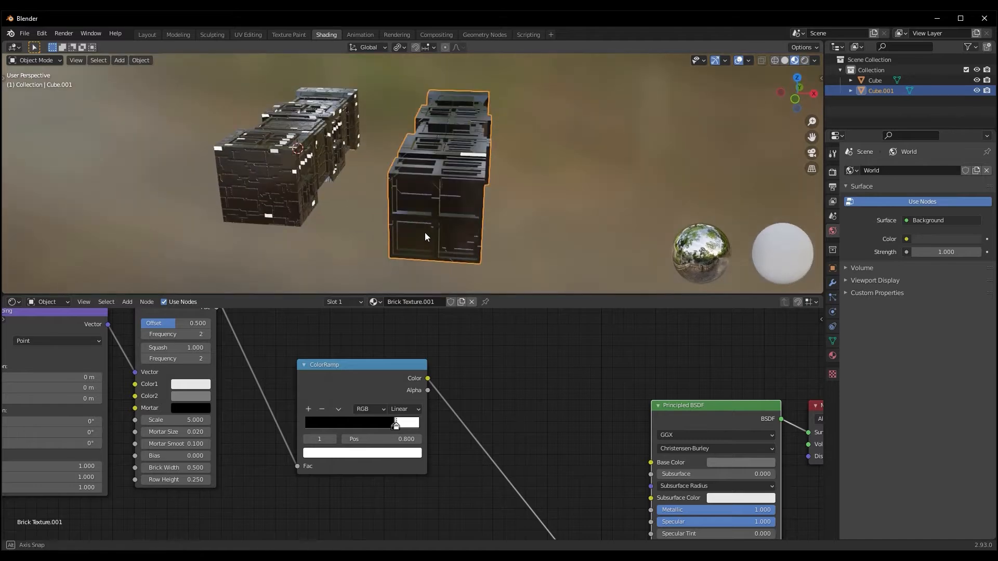
{"action": "scroll", "coordinate": [352, 408], "scroll_direction": "up", "scroll_amount": 2}
{"action": "scroll", "coordinate": [573, 405], "scroll_direction": "down", "scroll_amount": 2}
{"action": "middle_click_drag", "start_coordinate": [459, 497], "coordinate": [560, 367]}
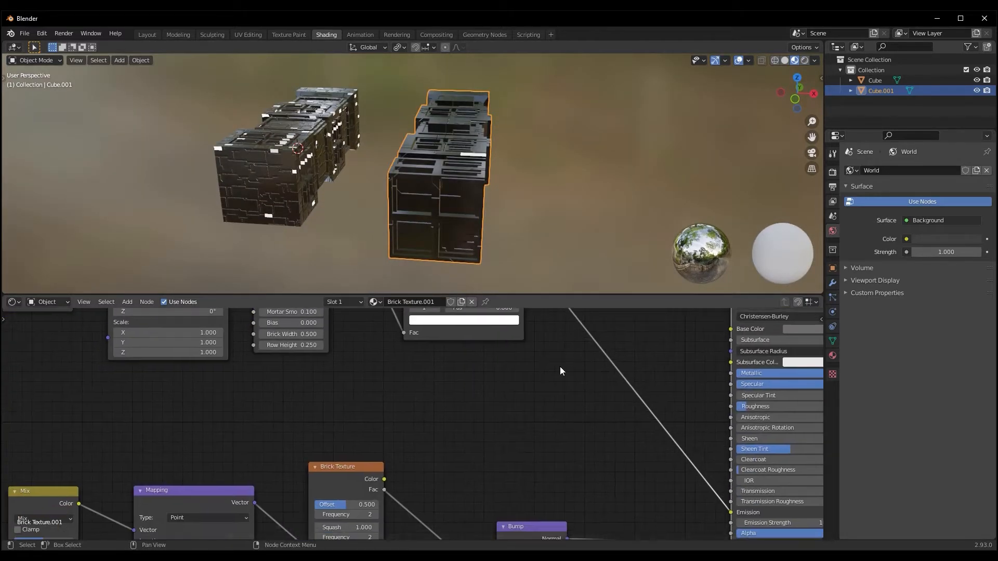
{"action": "scroll", "coordinate": [560, 367], "scroll_direction": "down", "scroll_amount": 2}
{"action": "middle_click_drag", "start_coordinate": [443, 450], "coordinate": [448, 306]}
{"action": "scroll", "coordinate": [431, 481], "scroll_direction": "up", "scroll_amount": 1}
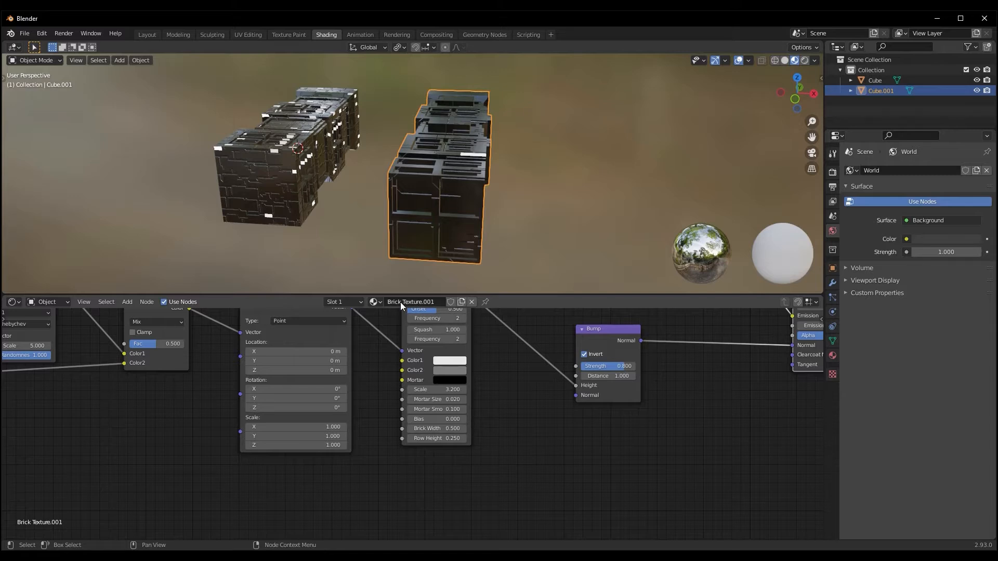
{"action": "middle_click_drag", "start_coordinate": [496, 394], "coordinate": [514, 402]}
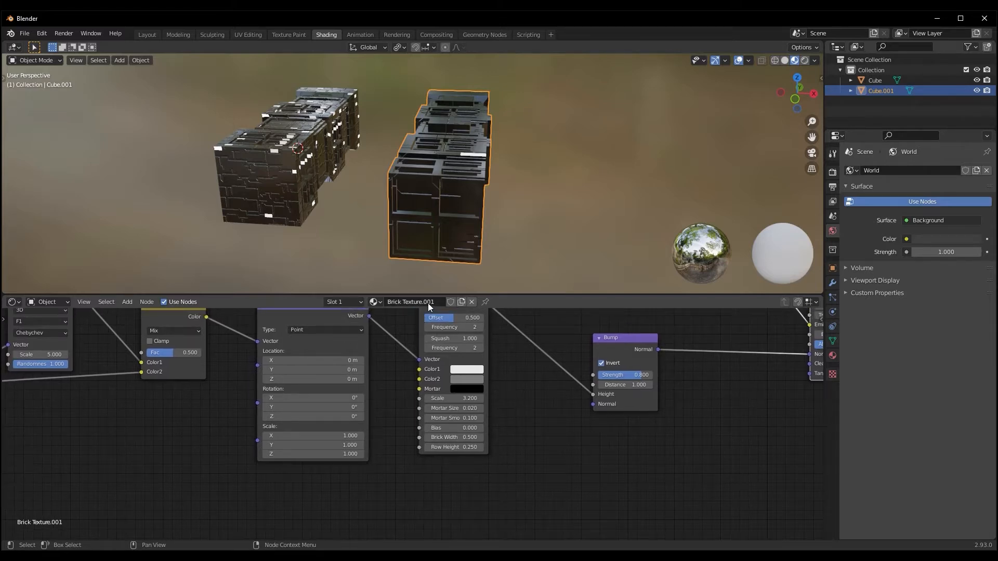
{"action": "left_click_drag", "start_coordinate": [449, 399], "coordinate": [494, 405]}
{"action": "middle_click_drag", "start_coordinate": [445, 223], "coordinate": [457, 261]}
Set the Scale of the emission Brick Texture in Cube.001's material to 14.2
{"action": "middle_click_drag", "start_coordinate": [531, 422], "coordinate": [548, 390]}
{"action": "middle_click_drag", "start_coordinate": [478, 324], "coordinate": [482, 406]}
{"action": "left_click_drag", "start_coordinate": [437, 399], "coordinate": [477, 401]}
{"action": "middle_click_drag", "start_coordinate": [411, 239], "coordinate": [410, 178]}
{"action": "scroll", "coordinate": [357, 159], "scroll_direction": "up", "scroll_amount": 3}
{"action": "middle_click_drag", "start_coordinate": [480, 447], "coordinate": [308, 468]}
{"action": "scroll", "coordinate": [391, 143], "scroll_direction": "down", "scroll_amount": 5}
{"action": "middle_click_drag", "start_coordinate": [391, 144], "coordinate": [562, 242]}
{"action": "middle_click_drag", "start_coordinate": [246, 158], "coordinate": [360, 185]}
{"action": "scroll", "coordinate": [350, 208], "scroll_direction": "up", "scroll_amount": 4}
{"action": "scroll", "coordinate": [360, 185], "scroll_direction": "up", "scroll_amount": 1}
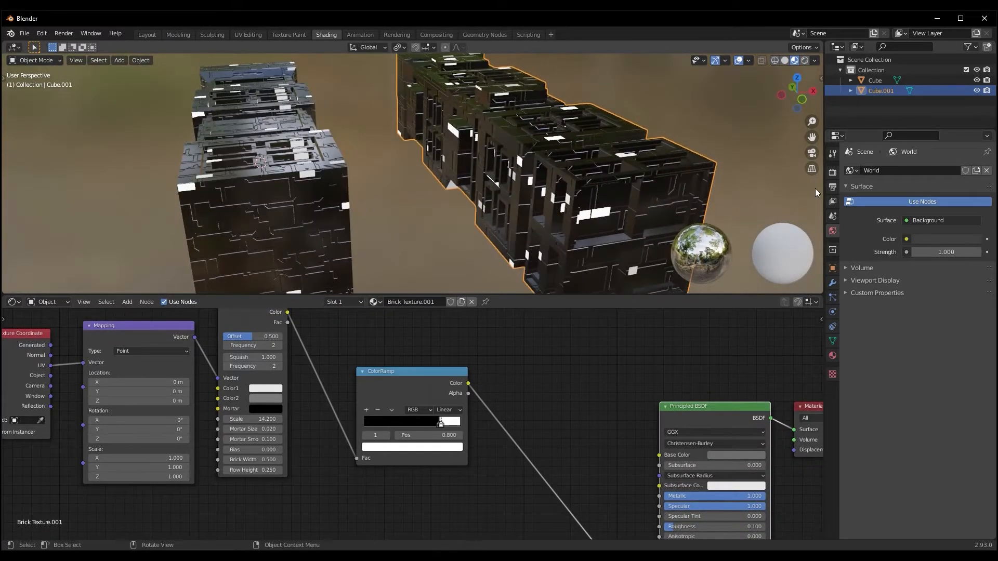
Enable Ambient Occlusion, Bloom and Screen Space Reflections in the Eevee render settings
{"action": "left_click", "coordinate": [832, 172]}
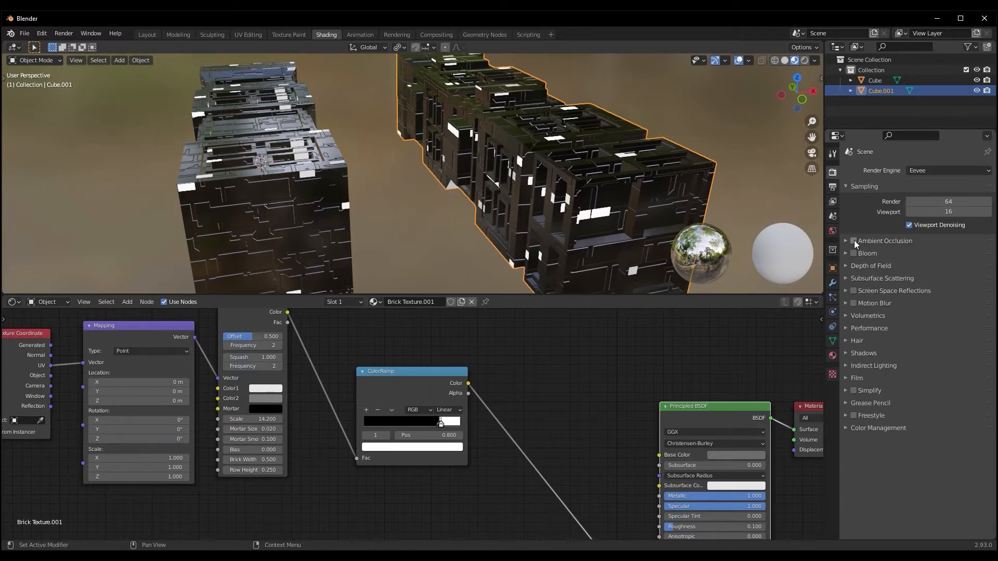
{"action": "left_click", "coordinate": [854, 241]}
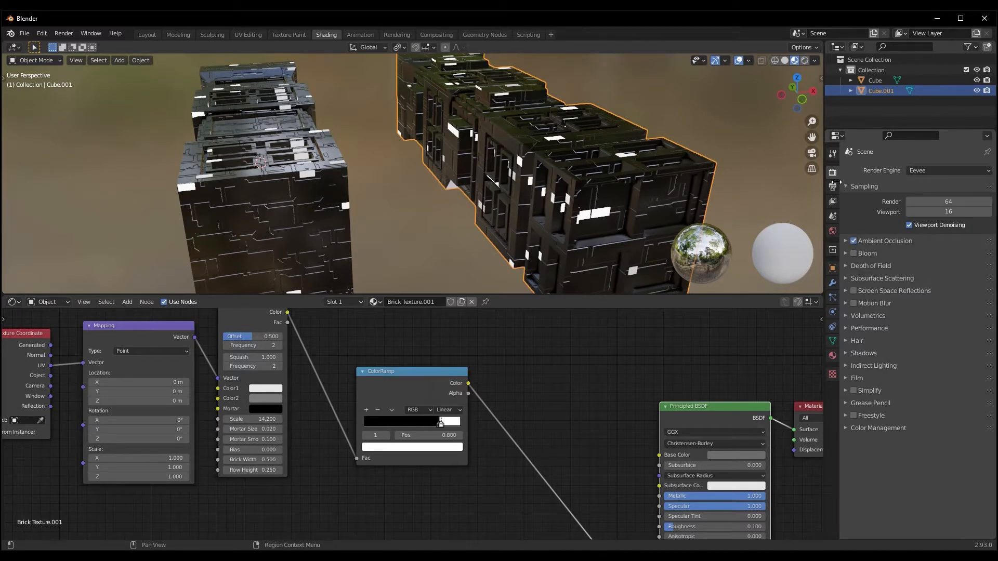
{"action": "left_click", "coordinate": [854, 254]}
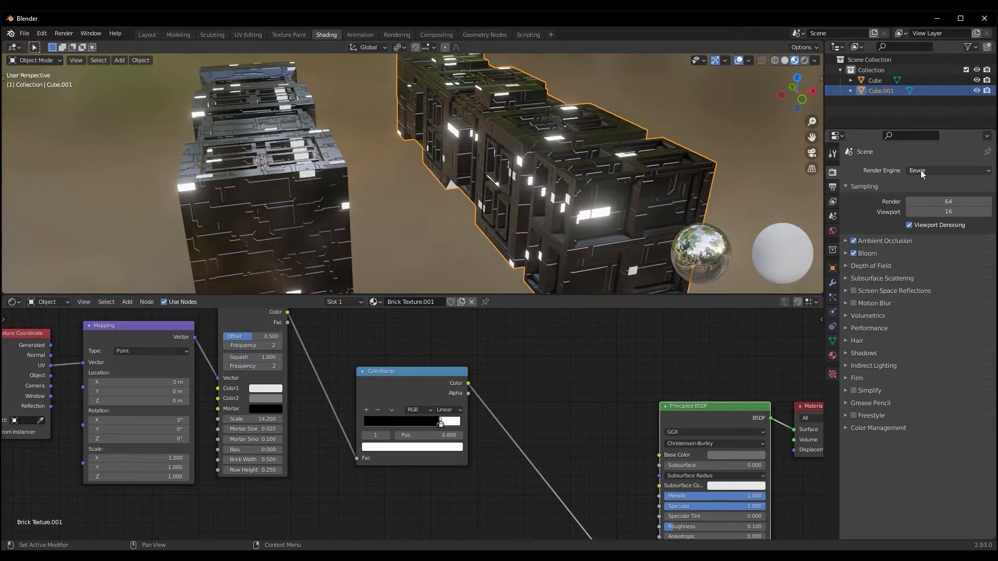
{"action": "scroll", "coordinate": [634, 218], "scroll_direction": "down", "scroll_amount": 5}
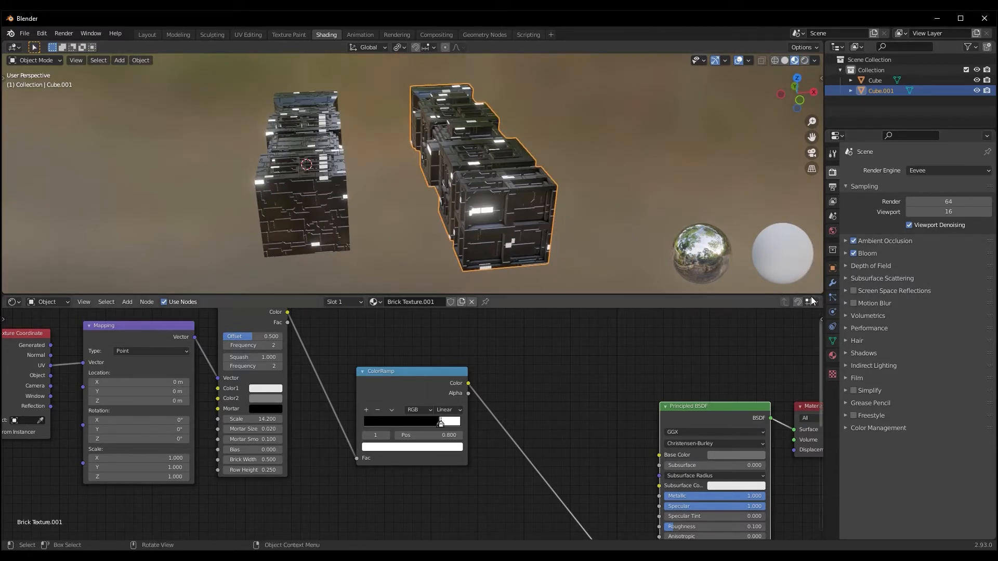
{"action": "left_click", "coordinate": [853, 291]}
{"action": "middle_click_drag", "start_coordinate": [744, 279], "coordinate": [453, 173]}
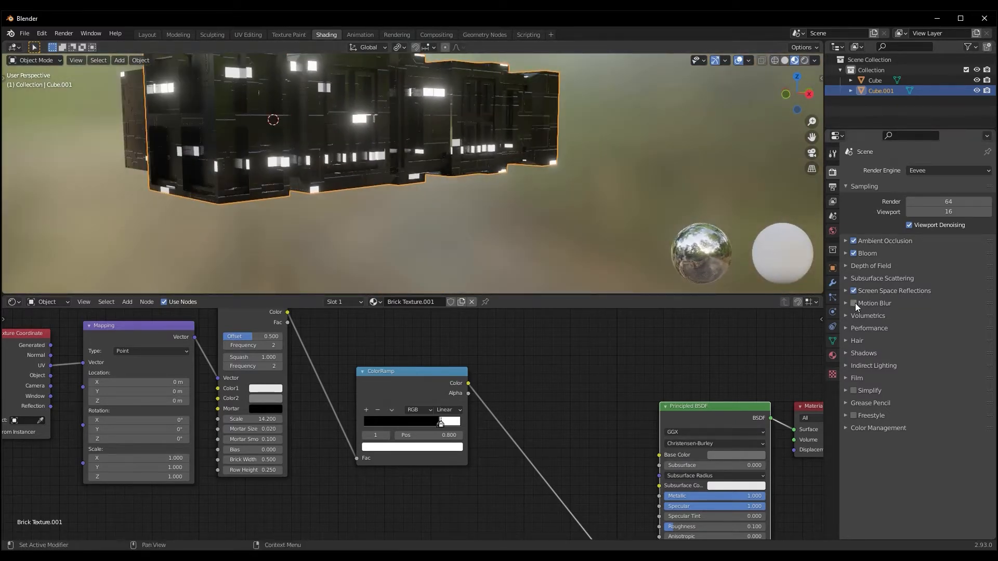
Change the white stop of Cube.001's emission ColorRamp to light cyan
{"action": "middle_click_drag", "start_coordinate": [593, 222], "coordinate": [388, 255]}
{"action": "scroll", "coordinate": [432, 214], "scroll_direction": "up", "scroll_amount": 3}
{"action": "scroll", "coordinate": [438, 208], "scroll_direction": "down", "scroll_amount": 3}
{"action": "scroll", "coordinate": [562, 407], "scroll_direction": "up", "scroll_amount": 1}
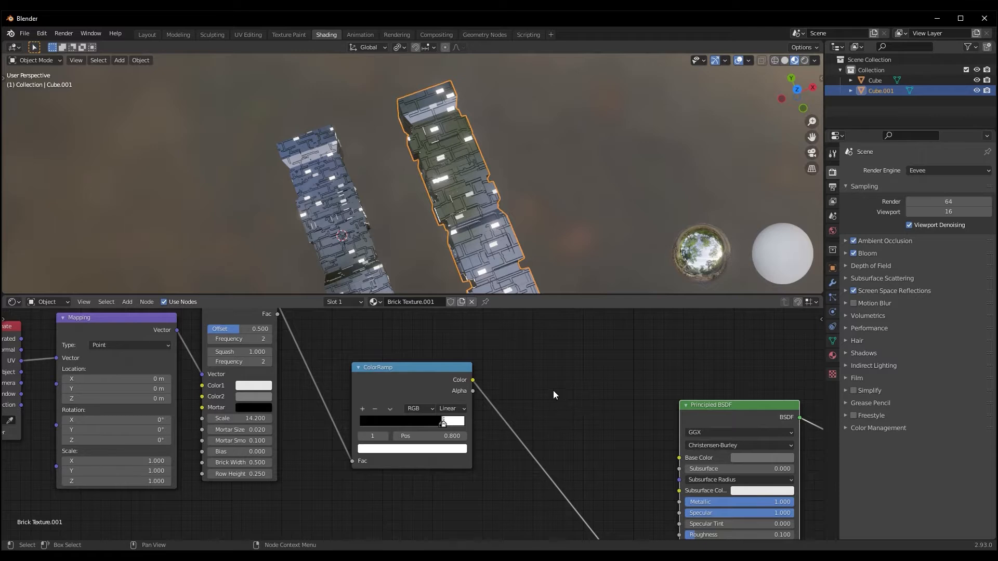
{"action": "middle_click_drag", "start_coordinate": [553, 391], "coordinate": [517, 363]}
{"action": "left_click", "coordinate": [416, 420]}
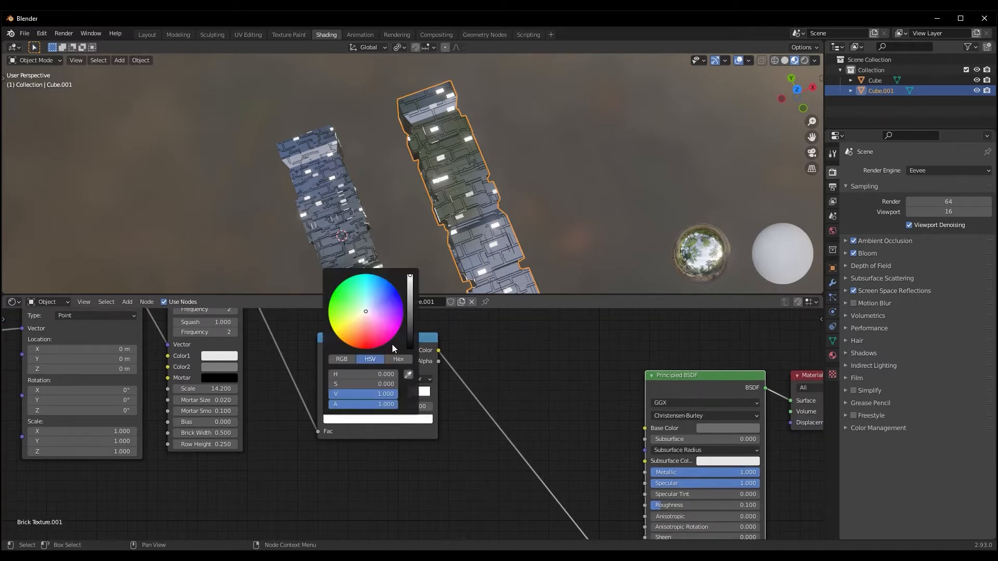
{"action": "left_click_drag", "start_coordinate": [373, 304], "coordinate": [370, 291]}
{"action": "middle_click_drag", "start_coordinate": [557, 213], "coordinate": [502, 146]}
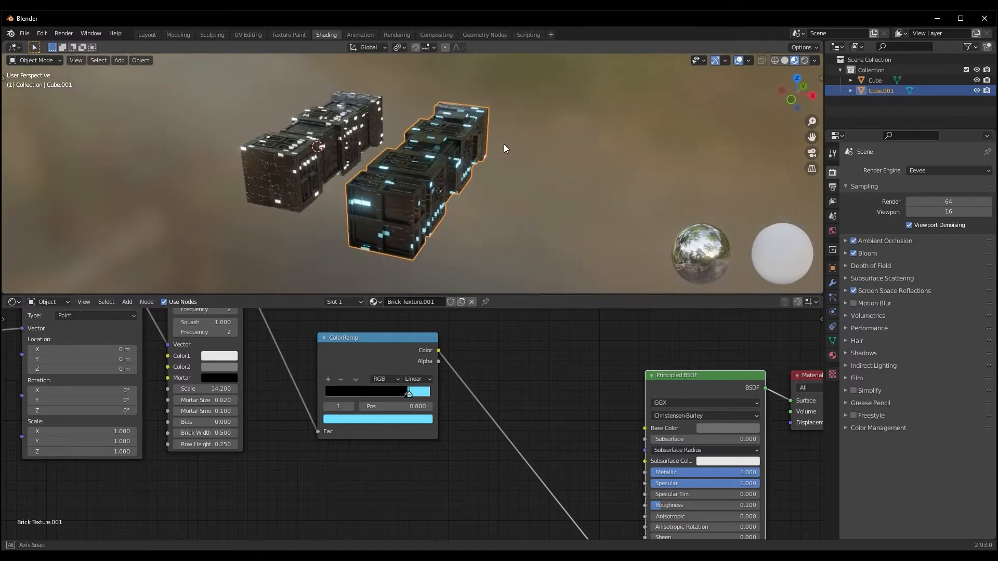
Switch the 3D viewport to Rendered shading and view both glowing box pieces
{"action": "middle_click_drag", "start_coordinate": [582, 388], "coordinate": [505, 372], "text": "shift"}
{"action": "scroll", "coordinate": [738, 136], "scroll_direction": "down", "scroll_amount": 2}
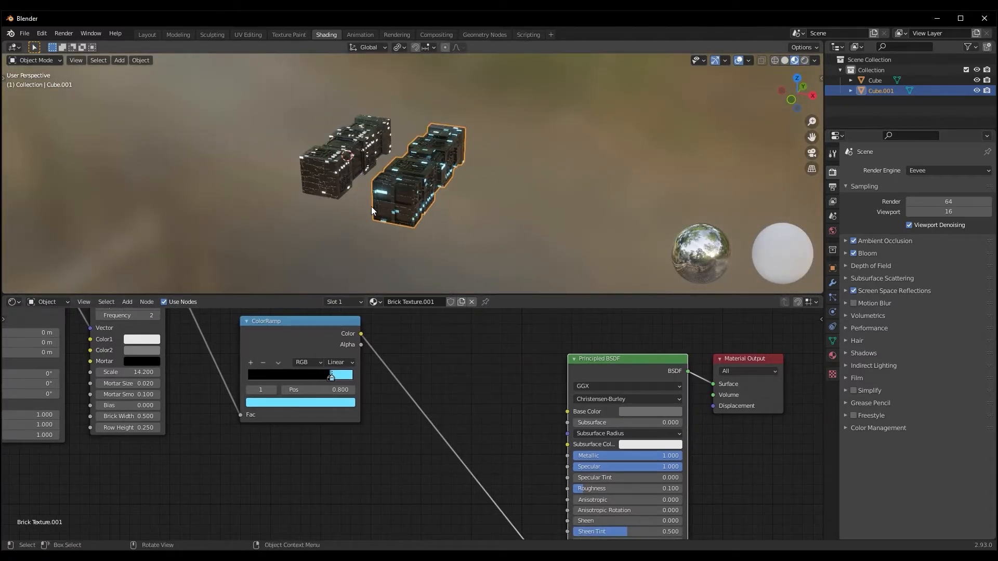
{"action": "middle_click_drag", "start_coordinate": [739, 137], "coordinate": [762, 142]}
{"action": "left_click", "coordinate": [805, 61]}
{"action": "mouse_move", "coordinate": [492, 217]}
{"action": "middle_mouse_down"}
{"action": "mouse_move", "coordinate": [541, 261]}
{"action": "mouse_move", "coordinate": [457, 240]}
{"action": "mouse_move", "coordinate": [438, 217]}
{"action": "mouse_move", "coordinate": [477, 211]}
{"action": "middle_mouse_up"}
Select the box piece Cube and change its emission ColorRamp's white stop to a soft blue
{"action": "left_click", "coordinate": [232, 238]}
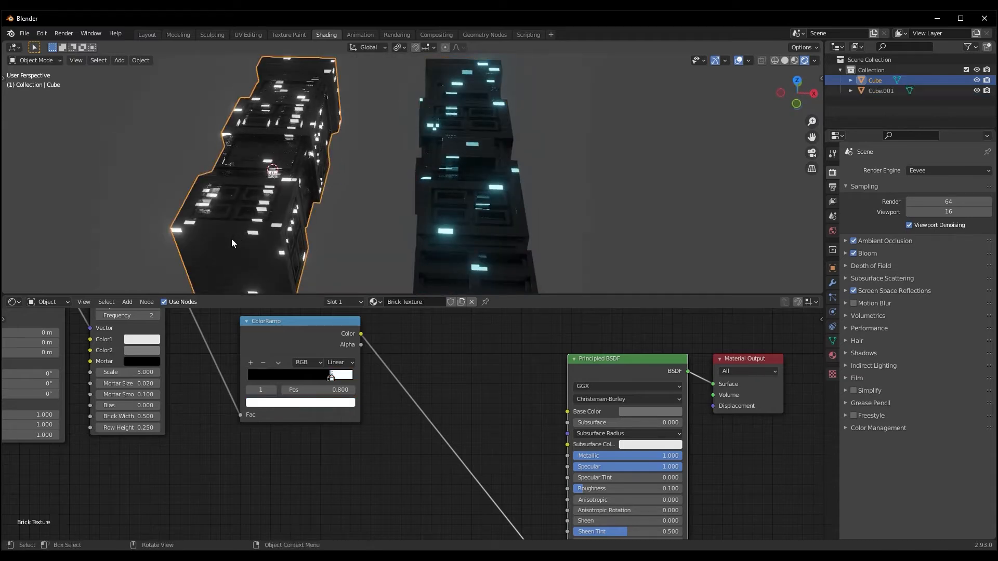
{"action": "left_click", "coordinate": [324, 404]}
{"action": "left_click_drag", "start_coordinate": [307, 293], "coordinate": [293, 283]}
{"action": "scroll", "coordinate": [438, 355], "scroll_direction": "down", "scroll_amount": 1}
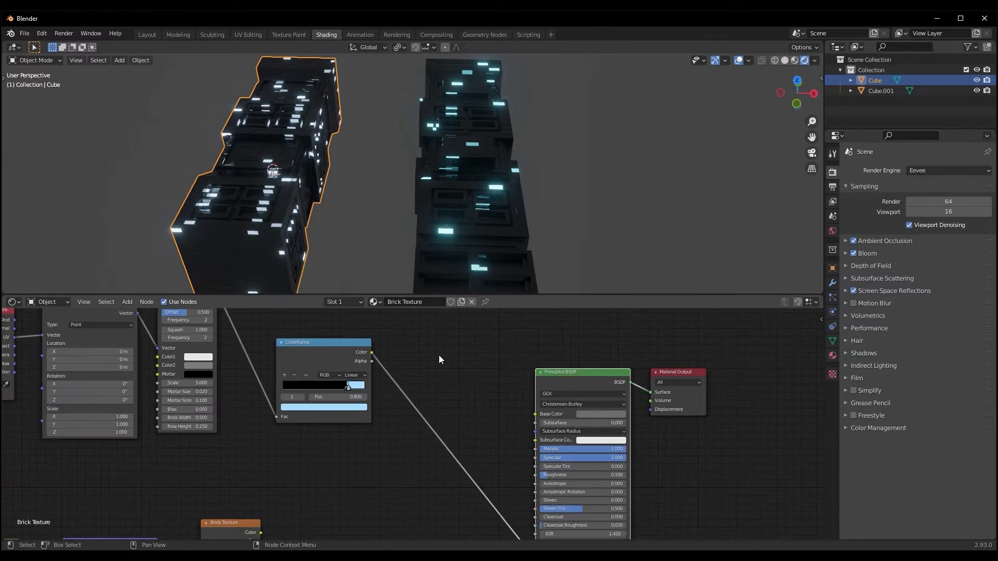
{"action": "middle_click_drag", "start_coordinate": [429, 336], "coordinate": [448, 349]}
{"action": "left_click", "coordinate": [364, 419]}
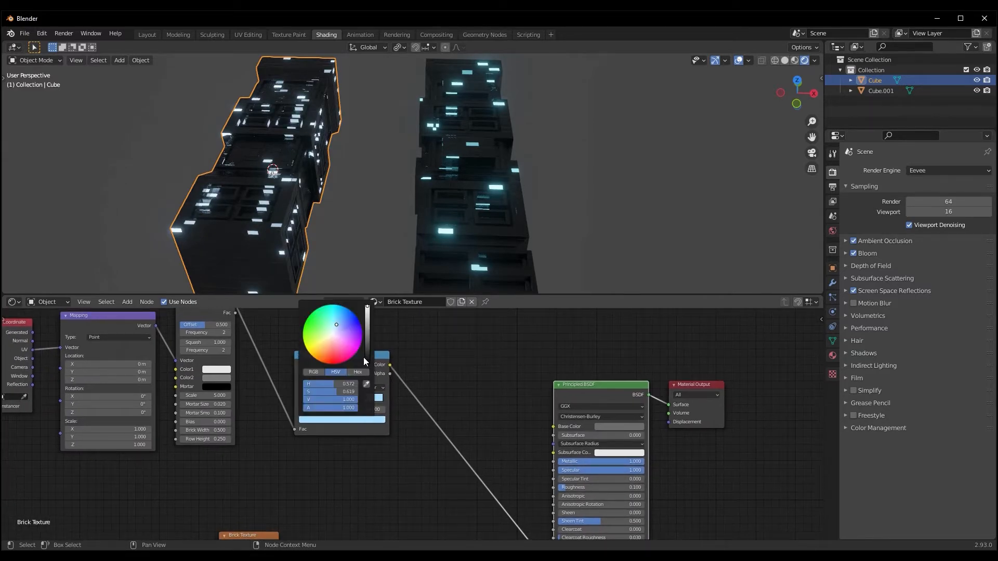
{"action": "scroll", "coordinate": [363, 237], "scroll_direction": "down", "scroll_amount": 3}
{"action": "middle_click_drag", "start_coordinate": [363, 237], "coordinate": [389, 244]}
Select both box pieces and, in the Layout workspace, move them along X until Cube is at about 29.8 m
{"action": "left_click", "coordinate": [439, 223]}
{"action": "scroll", "coordinate": [363, 223], "scroll_direction": "up", "scroll_amount": 2}
{"action": "scroll", "coordinate": [361, 217], "scroll_direction": "down", "scroll_amount": 5}
{"action": "left_click_drag", "start_coordinate": [282, 148], "coordinate": [682, 199]}
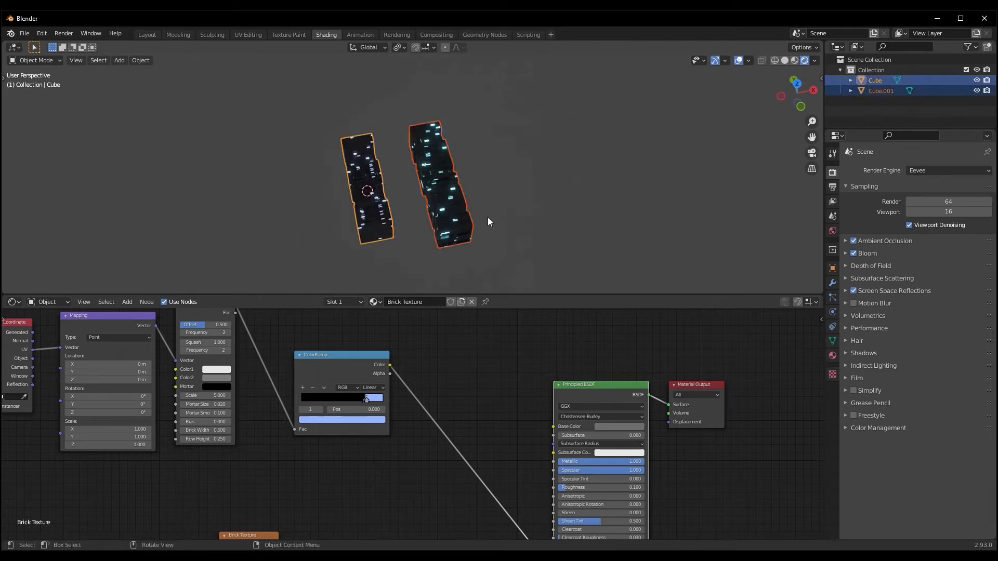
{"action": "middle_click_drag", "start_coordinate": [487, 217], "coordinate": [515, 216]}
{"action": "left_click", "coordinate": [148, 34]}
{"action": "scroll", "coordinate": [435, 216], "scroll_direction": "down", "scroll_amount": 3}
{"action": "scroll", "coordinate": [416, 228], "scroll_direction": "up", "scroll_amount": 4}
{"action": "left_click_drag", "start_coordinate": [493, 295], "coordinate": [765, 335]}
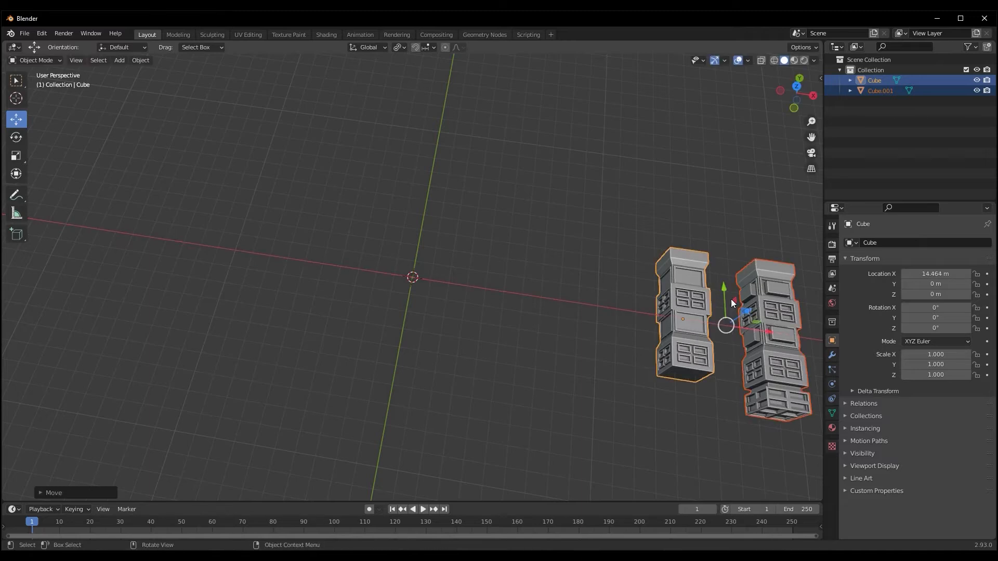
{"action": "scroll", "coordinate": [433, 295], "scroll_direction": "down", "scroll_amount": 5}
{"action": "middle_click_drag", "start_coordinate": [433, 294], "coordinate": [644, 234]}
{"action": "left_click_drag", "start_coordinate": [593, 254], "coordinate": [713, 229]}
Deselect the box pieces and add a cylinder mesh at the world origin
{"action": "middle_click_drag", "start_coordinate": [397, 345], "coordinate": [375, 285]}
{"action": "left_click", "coordinate": [392, 297]}
{"action": "key", "text": "shift+a"}
{"action": "mouse_move", "coordinate": [370, 283]}
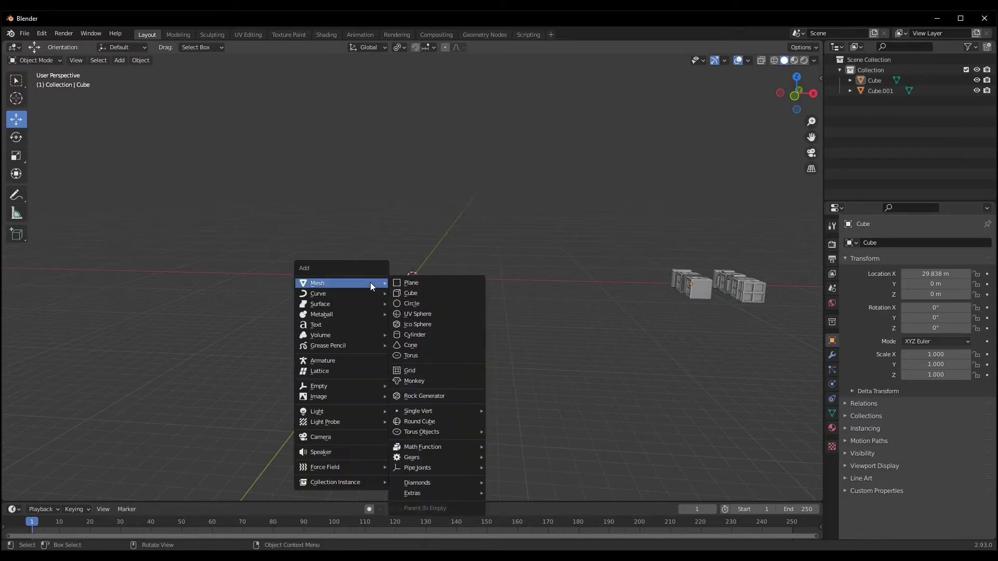
{"action": "left_click", "coordinate": [414, 334]}
{"action": "middle_click_drag", "start_coordinate": [367, 316], "coordinate": [370, 326]}
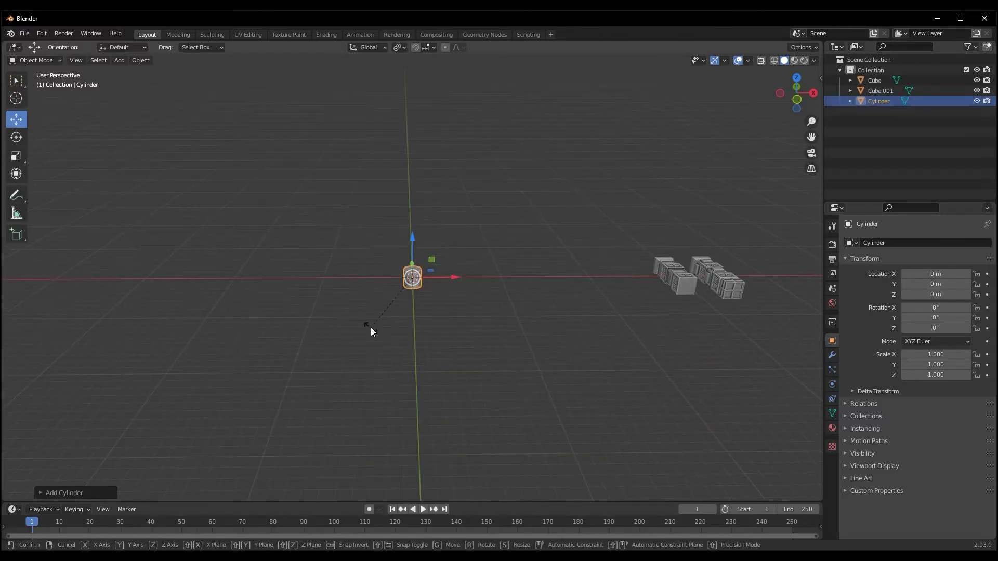
{"action": "key", "text": "r"}
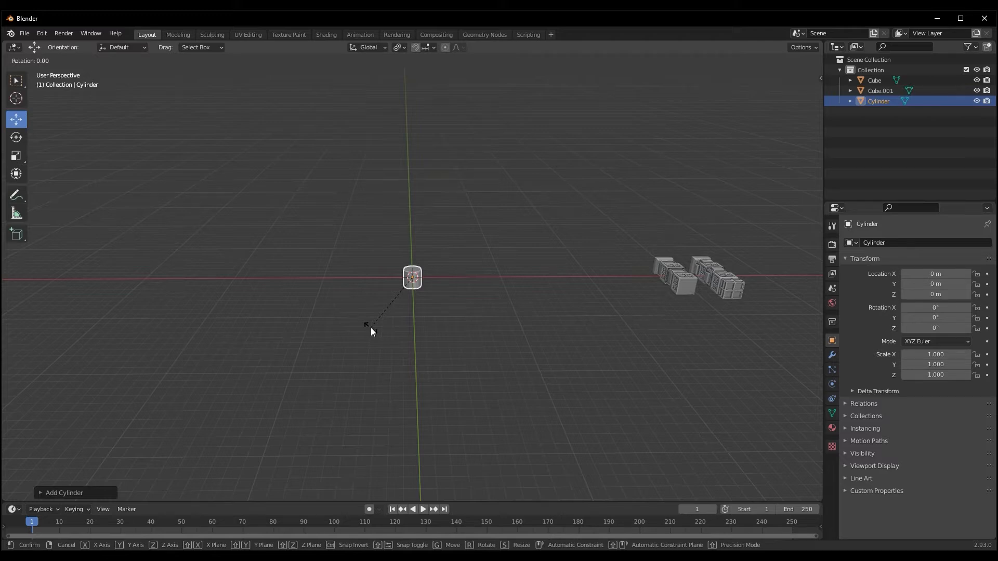
{"action": "type", "text": "y90"}
{"action": "key", "text": "Escape"}
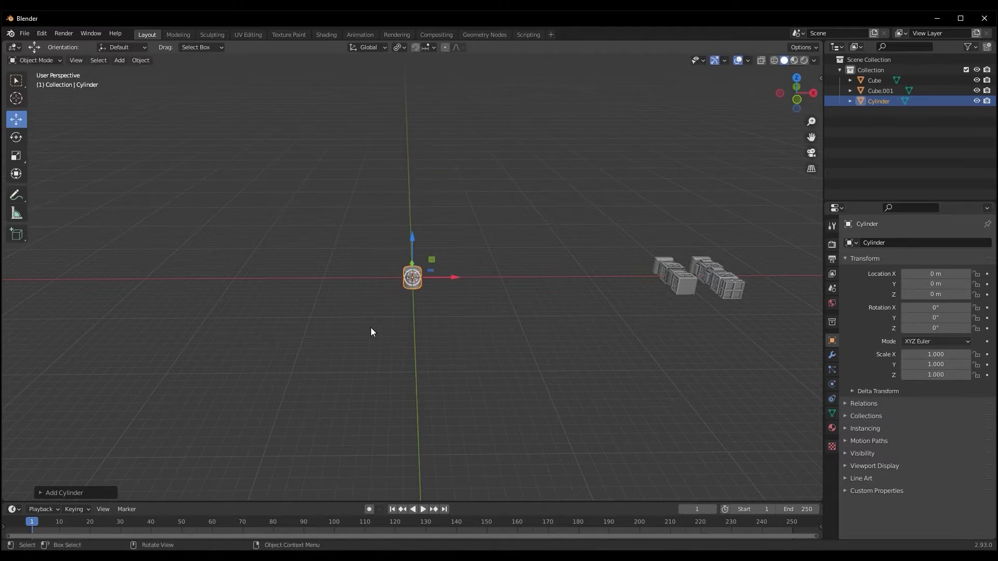
Rotate the cylinder 90° about the global X axis and delete its two end faces to make an open tube
{"action": "type", "text": "rx90"}
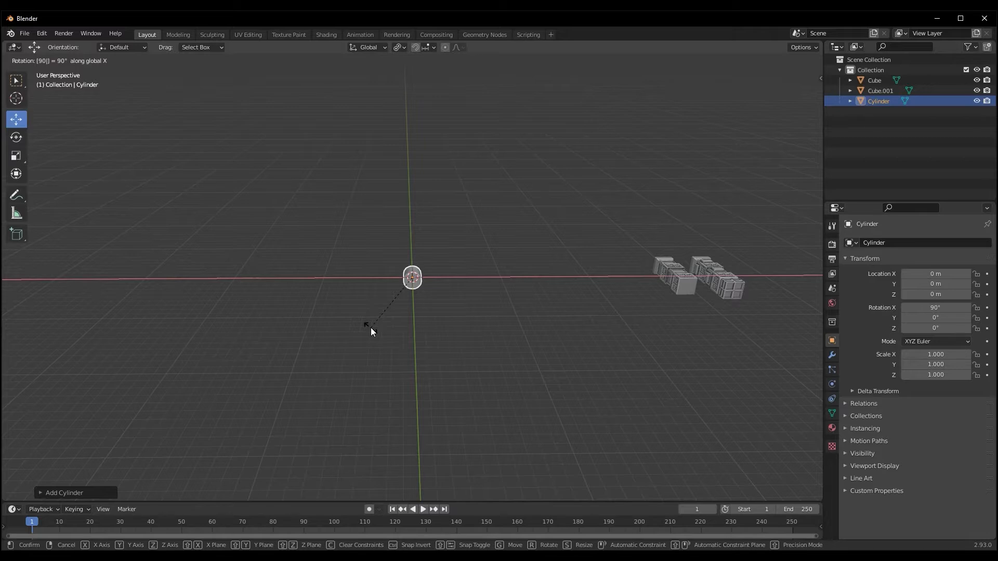
{"action": "key", "text": "Return"}
{"action": "middle_click_drag", "start_coordinate": [371, 332], "coordinate": [484, 352]}
{"action": "key", "text": "Tab"}
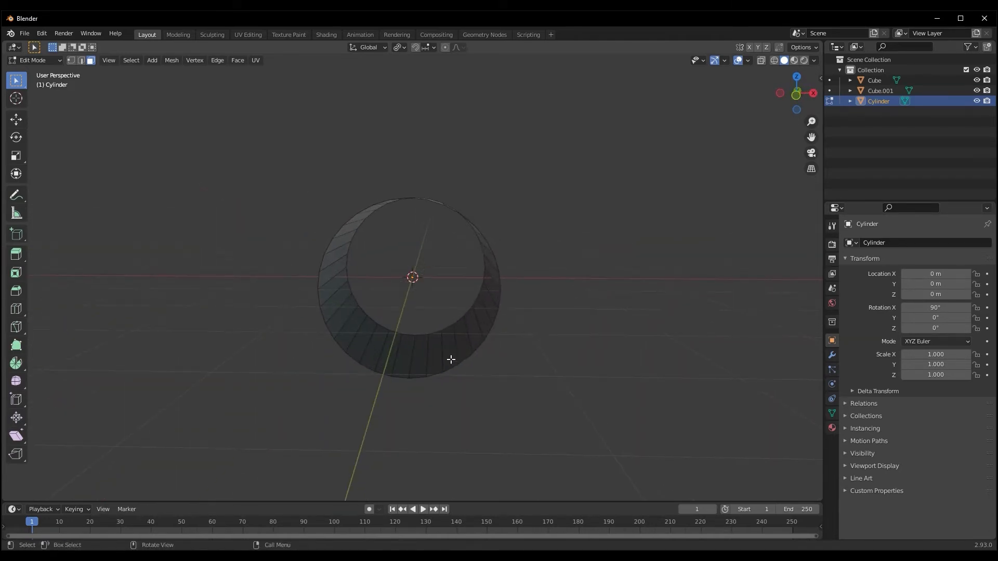
{"action": "middle_click_drag", "start_coordinate": [451, 359], "coordinate": [398, 348]}
{"action": "key", "text": "Tab"}
Apply smooth shading to the open cylinder
{"action": "scroll", "coordinate": [338, 347], "scroll_direction": "up", "scroll_amount": 8}
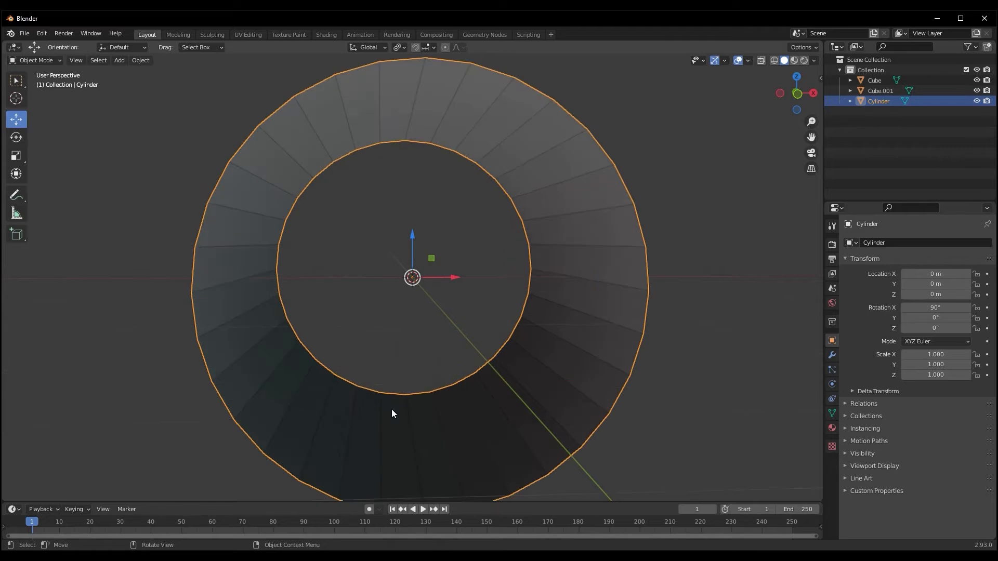
{"action": "scroll", "coordinate": [413, 367], "scroll_direction": "up", "scroll_amount": 3}
{"action": "scroll", "coordinate": [323, 388], "scroll_direction": "down", "scroll_amount": 8}
{"action": "middle_click_drag", "start_coordinate": [336, 389], "coordinate": [519, 391]}
{"action": "right_click", "coordinate": [408, 346]}
{"action": "left_click", "coordinate": [407, 345]}
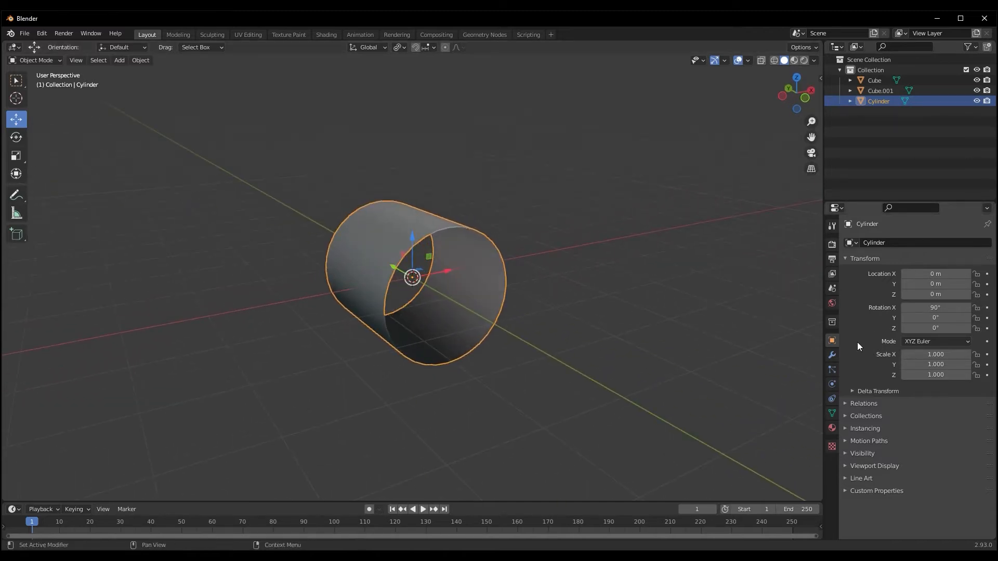
Add a Solidify modifier to the cylinder and increase its thickness above 0.01 m
{"action": "left_click", "coordinate": [832, 355]}
{"action": "left_click", "coordinate": [887, 242]}
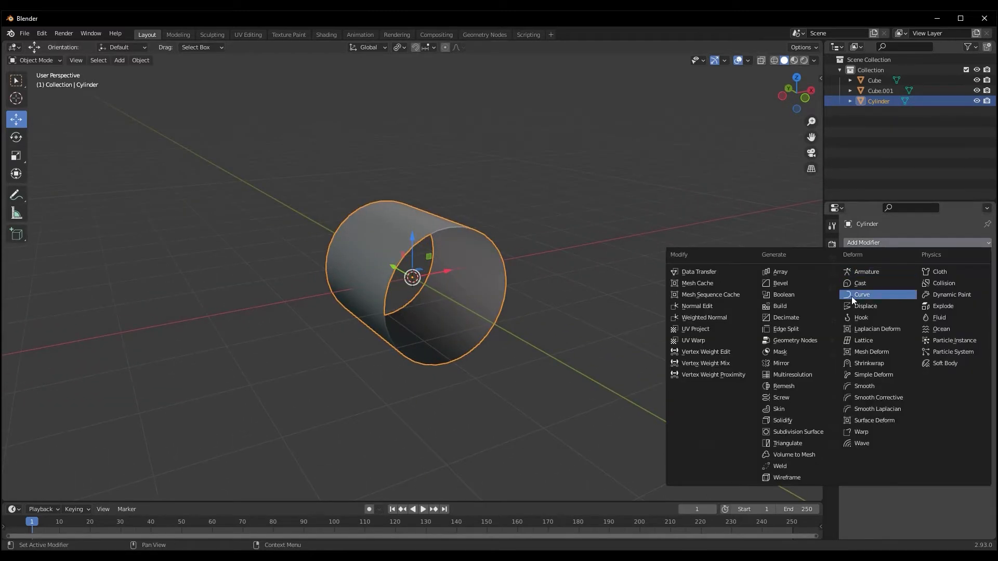
{"action": "left_click", "coordinate": [784, 420]}
{"action": "middle_click_drag", "start_coordinate": [622, 389], "coordinate": [748, 442]}
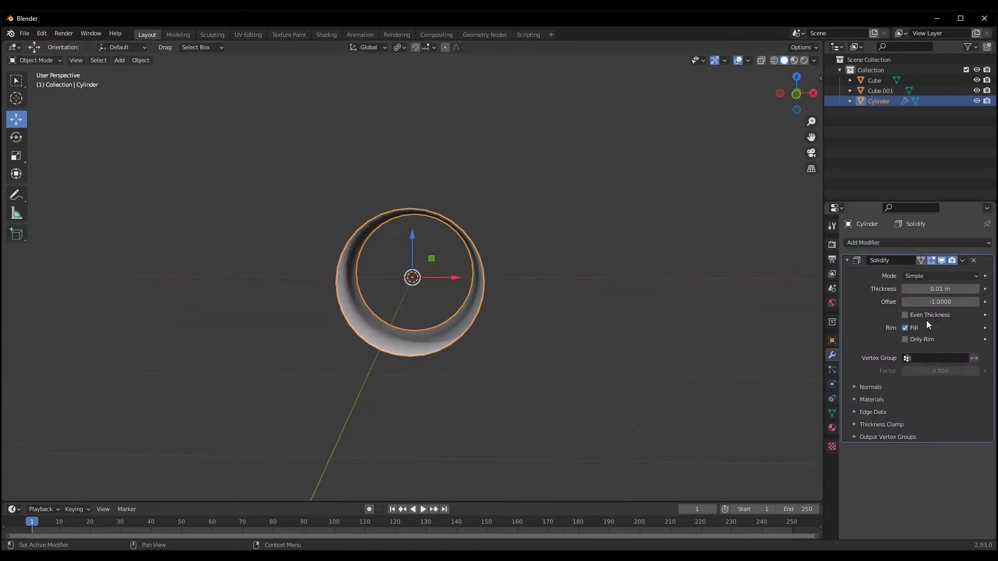
{"action": "left_click_drag", "start_coordinate": [930, 289], "coordinate": [936, 292]}
Enable Auto Smooth at 30° for the cylinder's normals
{"action": "left_click", "coordinate": [832, 414]}
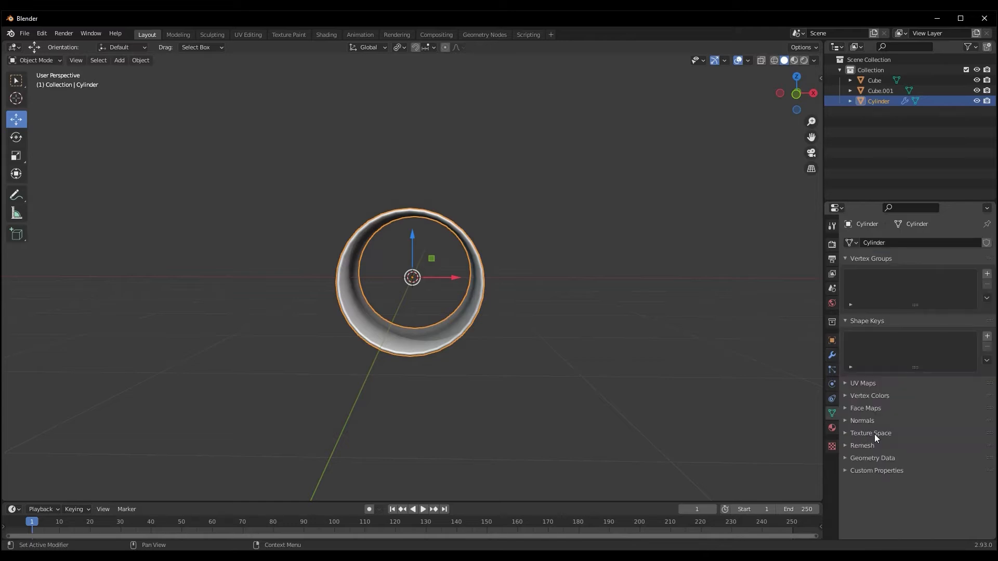
{"action": "left_click", "coordinate": [852, 421]}
{"action": "left_click", "coordinate": [904, 436]}
Duplicate the cylinder six times end to end along the Y axis to form a long tube
{"action": "mouse_move", "coordinate": [638, 420]}
{"action": "middle_mouse_down"}
{"action": "mouse_move", "coordinate": [497, 422]}
{"action": "mouse_move", "coordinate": [388, 440]}
{"action": "mouse_move", "coordinate": [483, 423]}
{"action": "middle_mouse_up"}
{"action": "scroll", "coordinate": [572, 418], "scroll_direction": "up", "scroll_amount": 3}
{"action": "scroll", "coordinate": [479, 433], "scroll_direction": "down", "scroll_amount": 4}
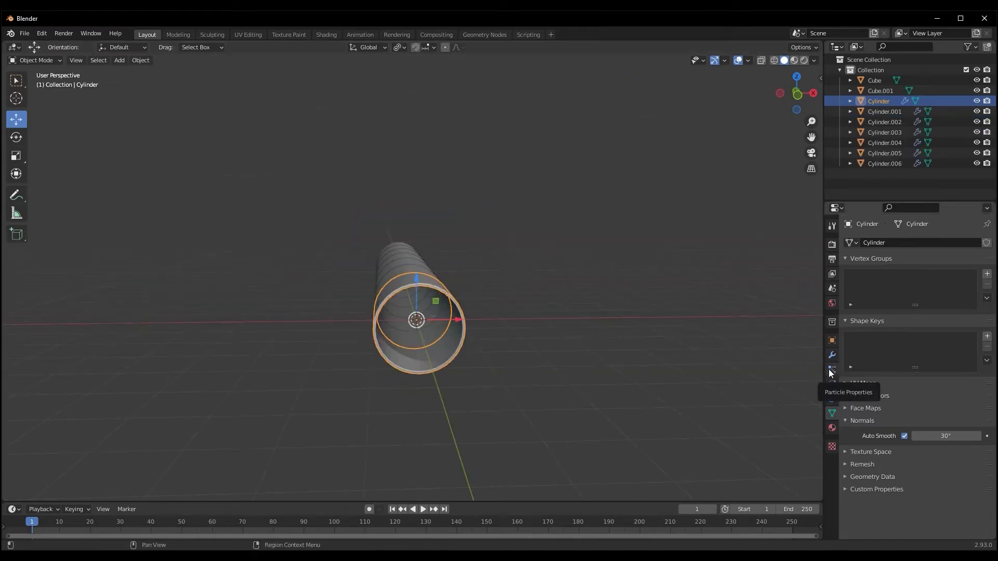
Add a particle system to the front cylinder, Cylinder, and set its type to Hair
{"action": "left_click", "coordinate": [832, 369]}
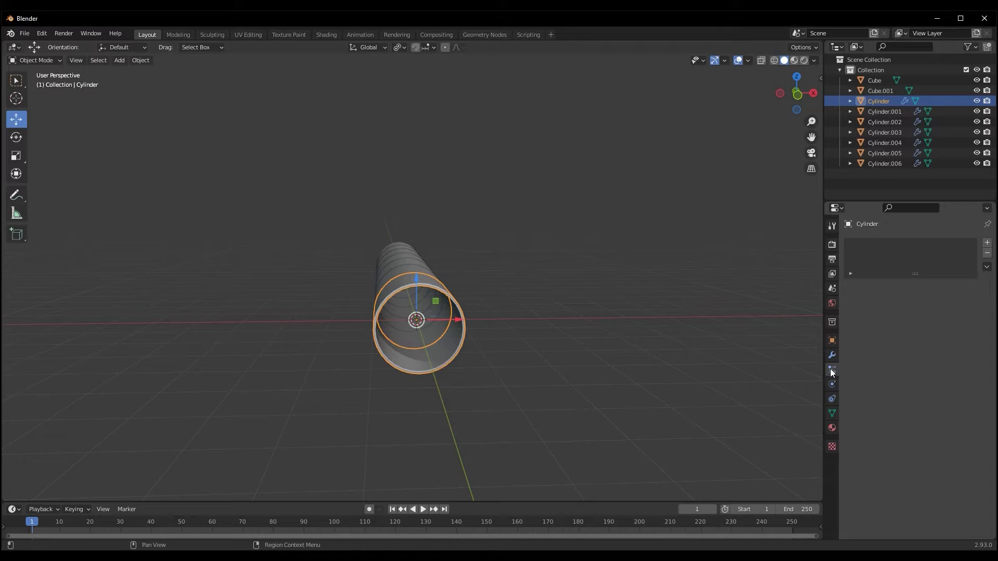
{"action": "left_click", "coordinate": [986, 243]}
{"action": "middle_click_drag", "start_coordinate": [625, 407], "coordinate": [563, 410]}
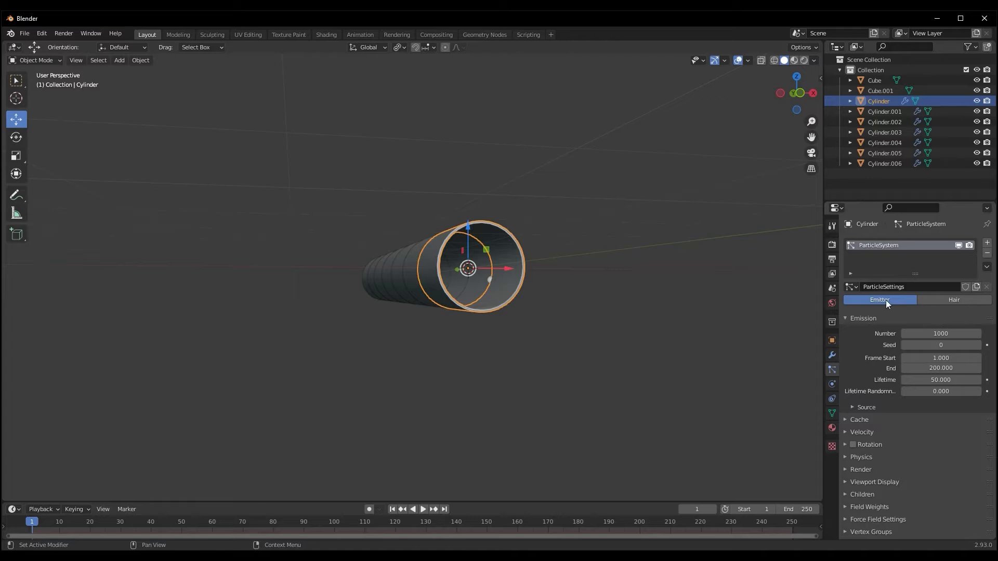
{"action": "left_click", "coordinate": [938, 297]}
{"action": "middle_click_drag", "start_coordinate": [780, 348], "coordinate": [749, 355]}
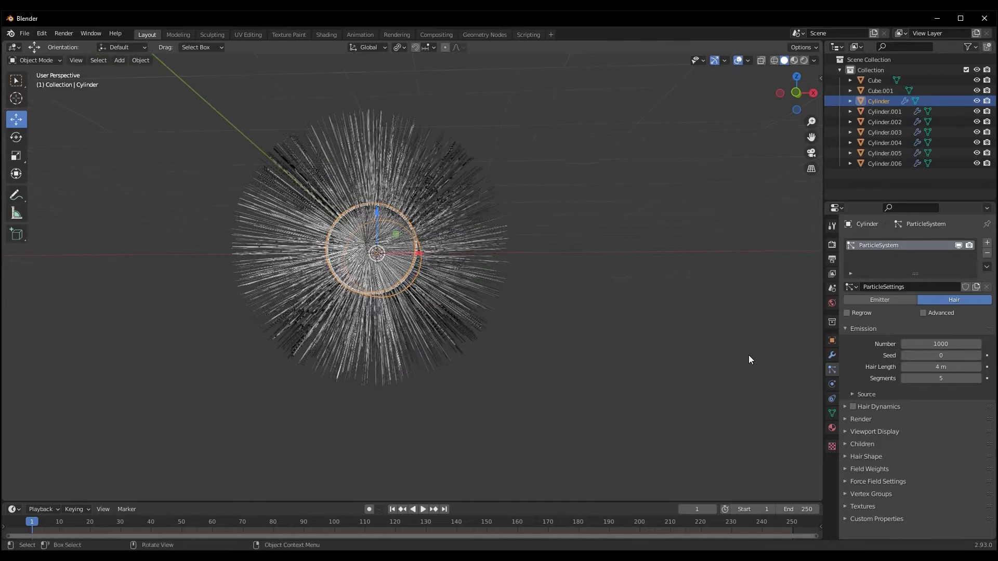
Set the hair particles' seed to 2 and their source distribution to Random
{"action": "left_click", "coordinate": [978, 355]}
{"action": "left_click", "coordinate": [979, 356]}
{"action": "mouse_move", "coordinate": [677, 336]}
{"action": "middle_mouse_down"}
{"action": "mouse_move", "coordinate": [653, 330]}
{"action": "mouse_move", "coordinate": [659, 343]}
{"action": "middle_mouse_up"}
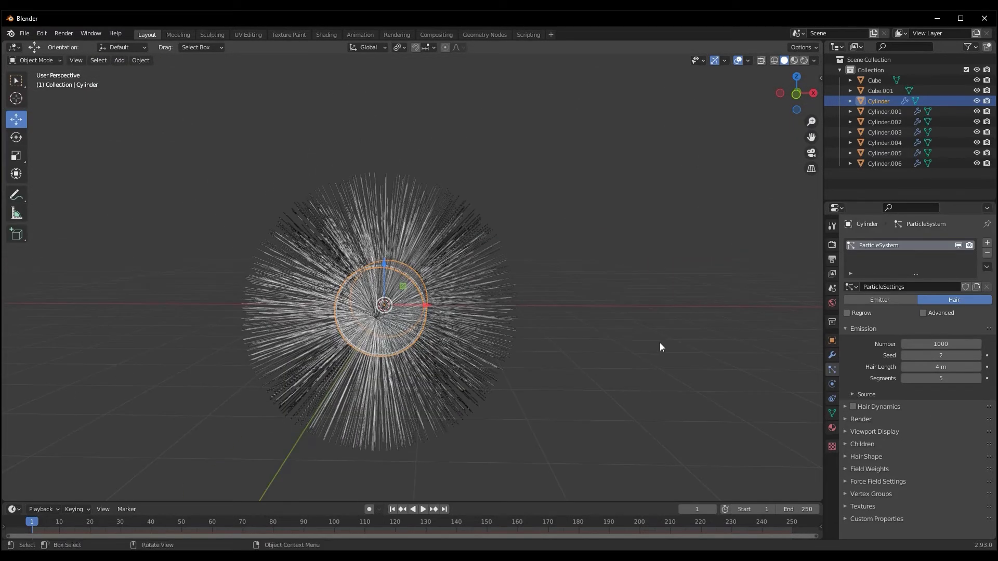
{"action": "left_click", "coordinate": [853, 395]}
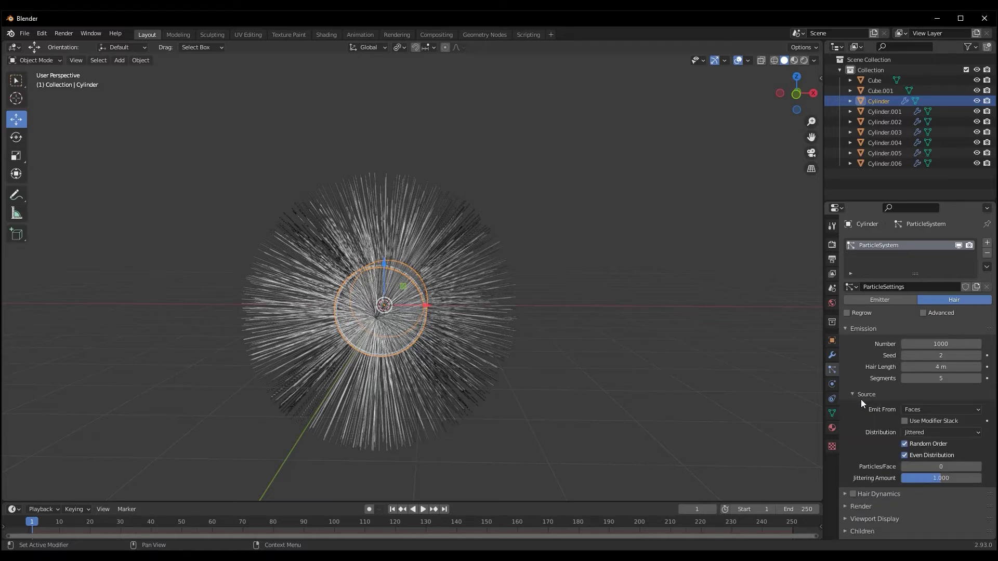
{"action": "left_click", "coordinate": [929, 410]}
{"action": "left_click", "coordinate": [928, 410]}
{"action": "left_click", "coordinate": [926, 432]}
{"action": "left_click", "coordinate": [920, 457]}
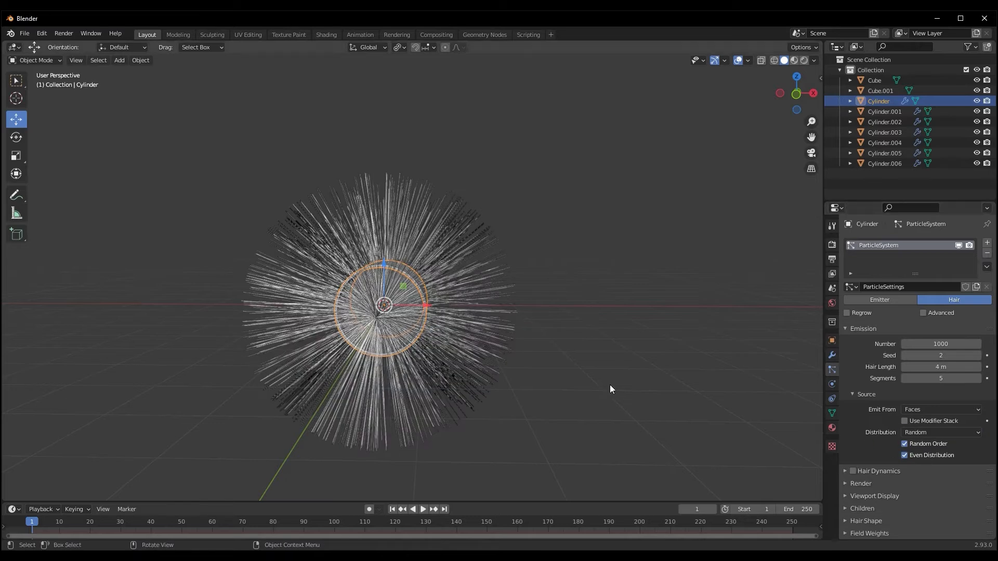
Set the hair particles to render as a Collection
{"action": "scroll", "coordinate": [885, 431], "scroll_direction": "down", "scroll_amount": 2}
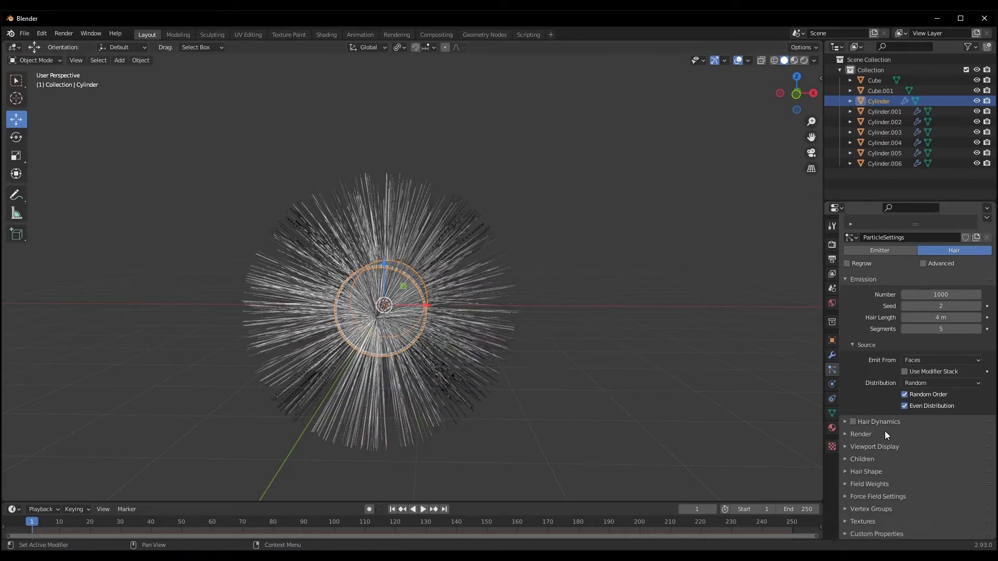
{"action": "left_click", "coordinate": [845, 434]}
{"action": "scroll", "coordinate": [854, 403], "scroll_direction": "down", "scroll_amount": 3}
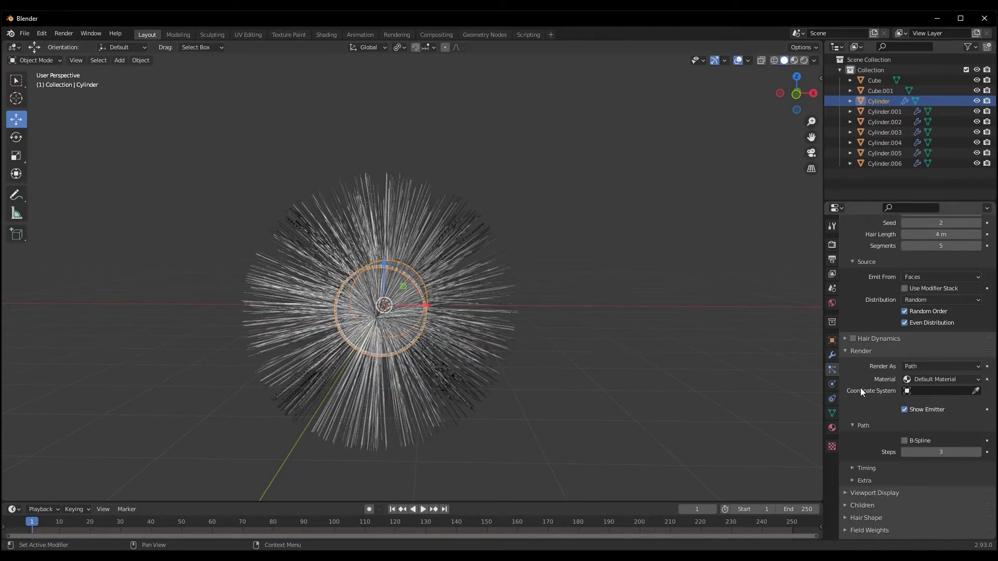
{"action": "left_click", "coordinate": [933, 366]}
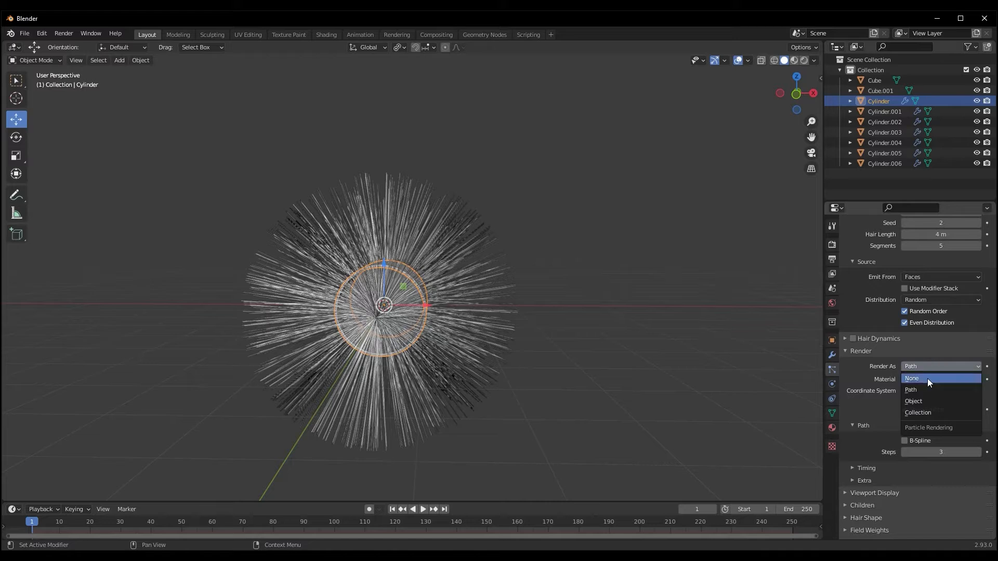
{"action": "left_click", "coordinate": [918, 413]}
{"action": "middle_click_drag", "start_coordinate": [510, 354], "coordinate": [498, 354]}
Select both box pieces, Cube and Cube.001, and move them into a new collection named Buildings
{"action": "middle_click_drag", "start_coordinate": [734, 348], "coordinate": [660, 343], "text": "shift"}
{"action": "scroll", "coordinate": [670, 349], "scroll_direction": "down", "scroll_amount": 9}
{"action": "left_click_drag", "start_coordinate": [550, 240], "coordinate": [744, 352]}
{"action": "middle_click_drag", "start_coordinate": [744, 352], "coordinate": [639, 332]}
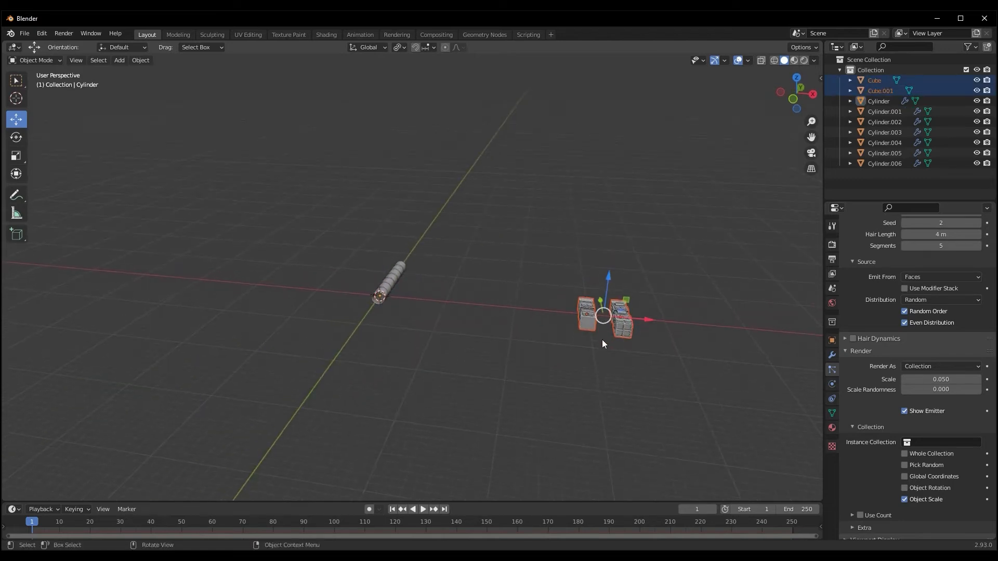
{"action": "key", "text": "m"}
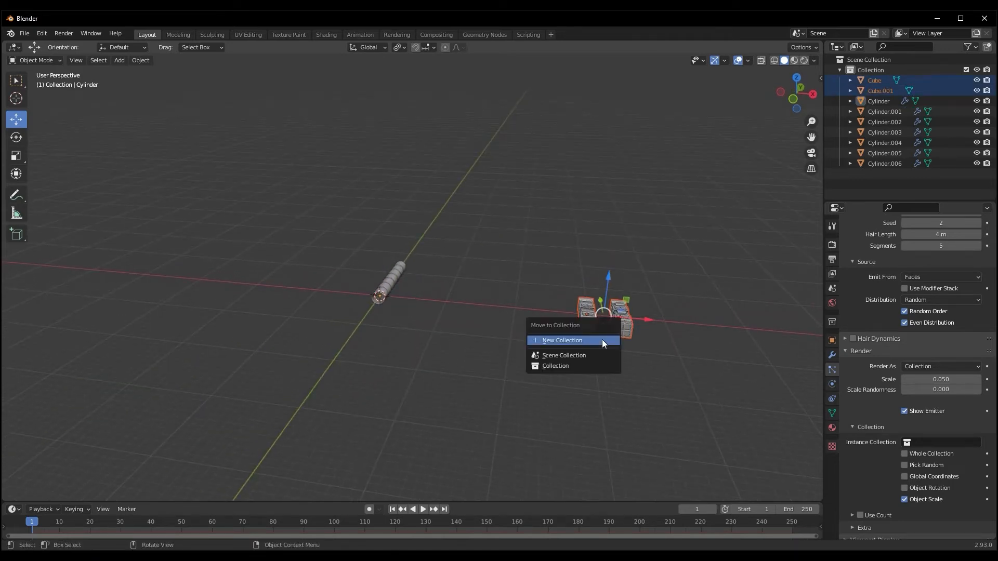
{"action": "left_click", "coordinate": [602, 341]}
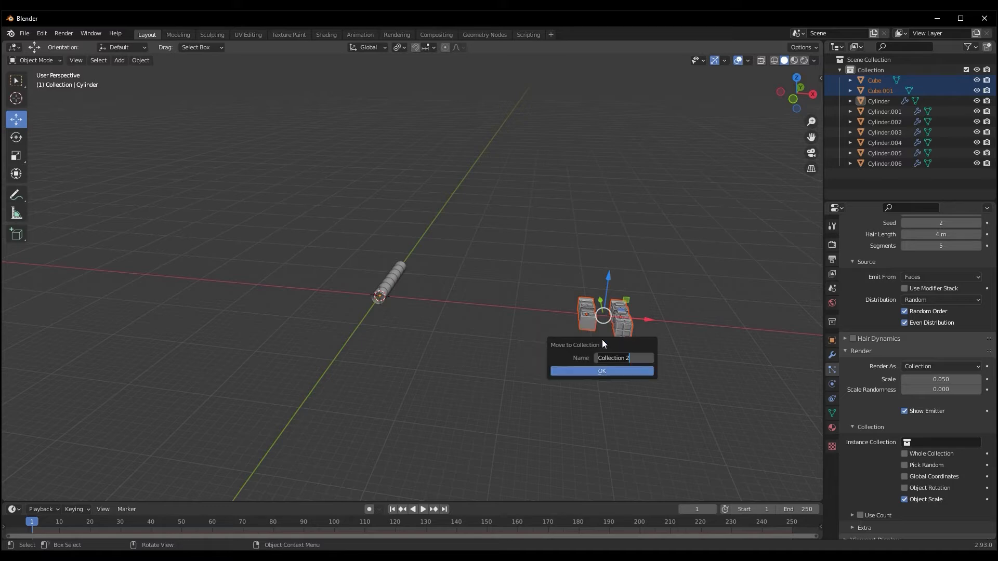
{"action": "type", "text": "Buildings"}
{"action": "key", "text": "Return"}
{"action": "left_click", "coordinate": [597, 373]}
Select Cube inside the Buildings collection and collapse that collection in the Outliner
{"action": "left_click", "coordinate": [881, 174]}
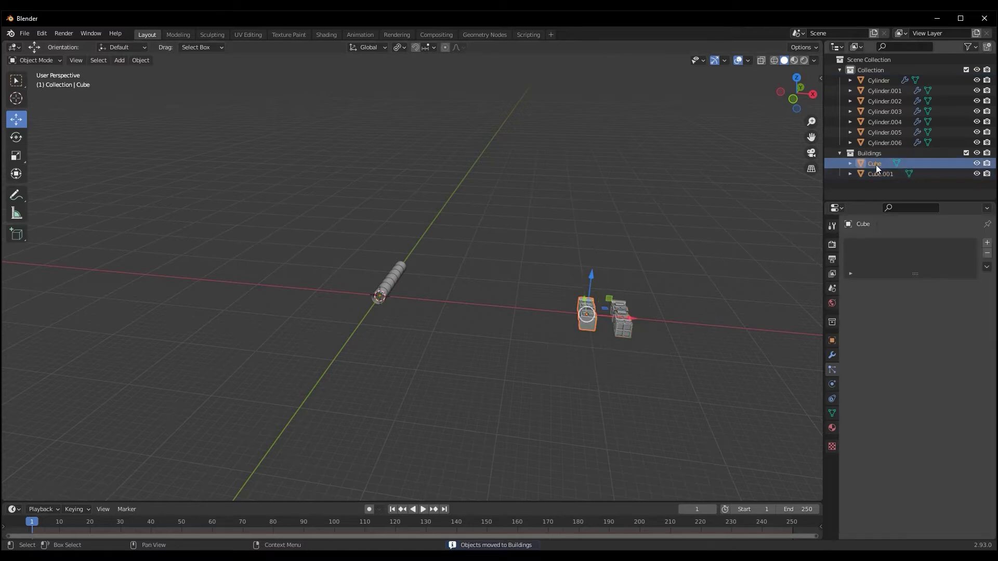
{"action": "left_click", "coordinate": [876, 164]}
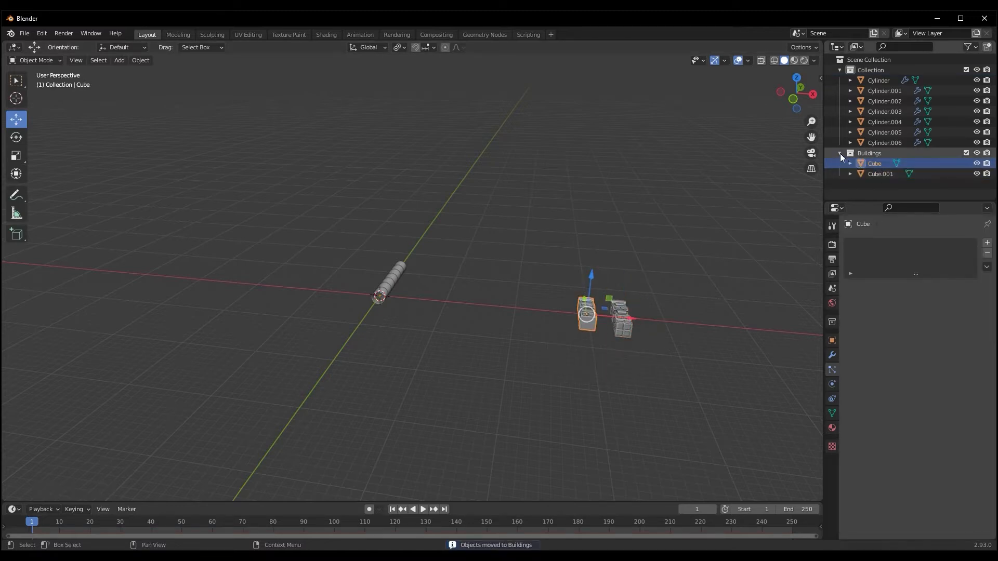
{"action": "left_click", "coordinate": [840, 153]}
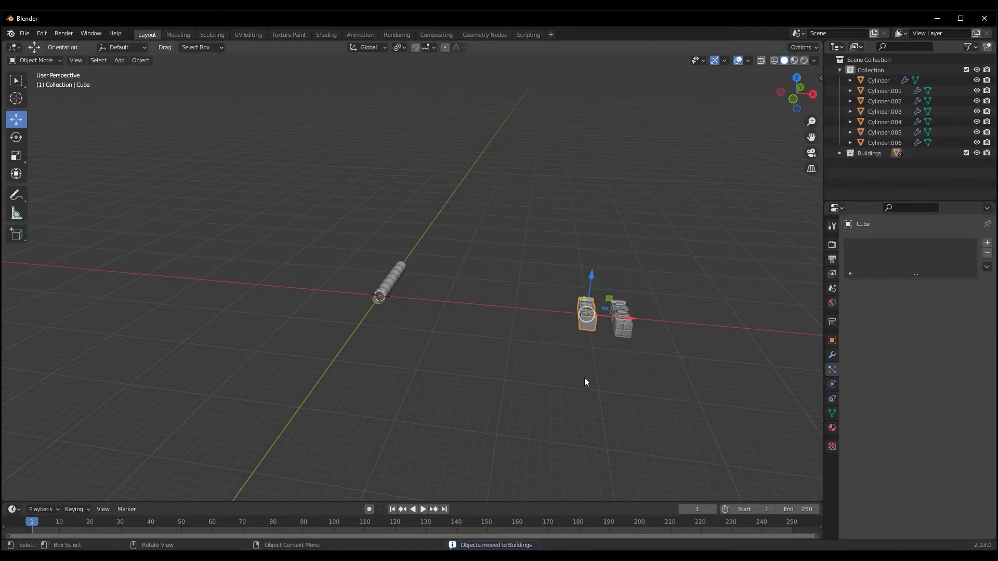
Select the front cylinder and assign Buildings as the instance collection of its hair particles
{"action": "left_click", "coordinate": [380, 302]}
{"action": "scroll", "coordinate": [369, 335], "scroll_direction": "up", "scroll_amount": 3}
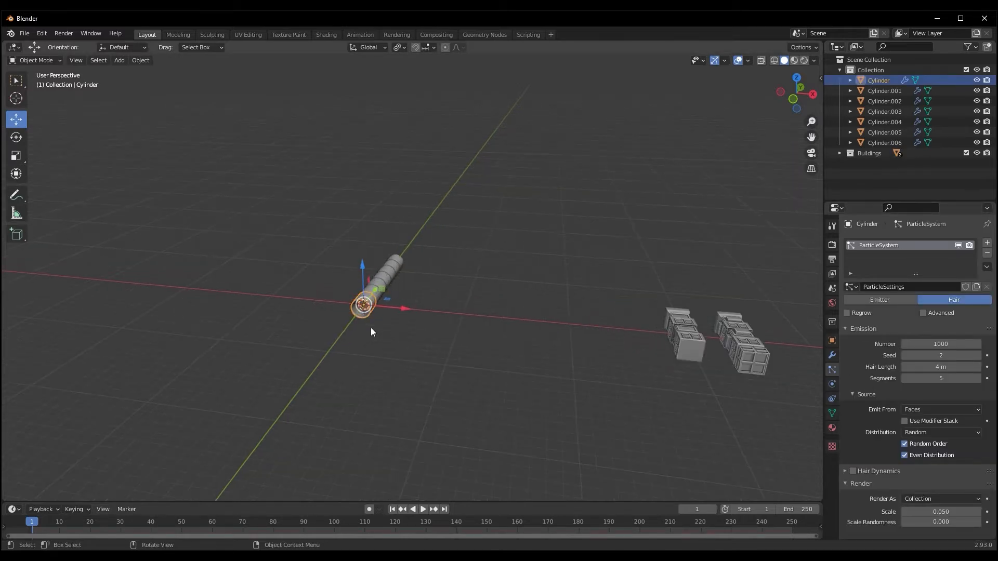
{"action": "scroll", "coordinate": [878, 450], "scroll_direction": "down", "scroll_amount": 5}
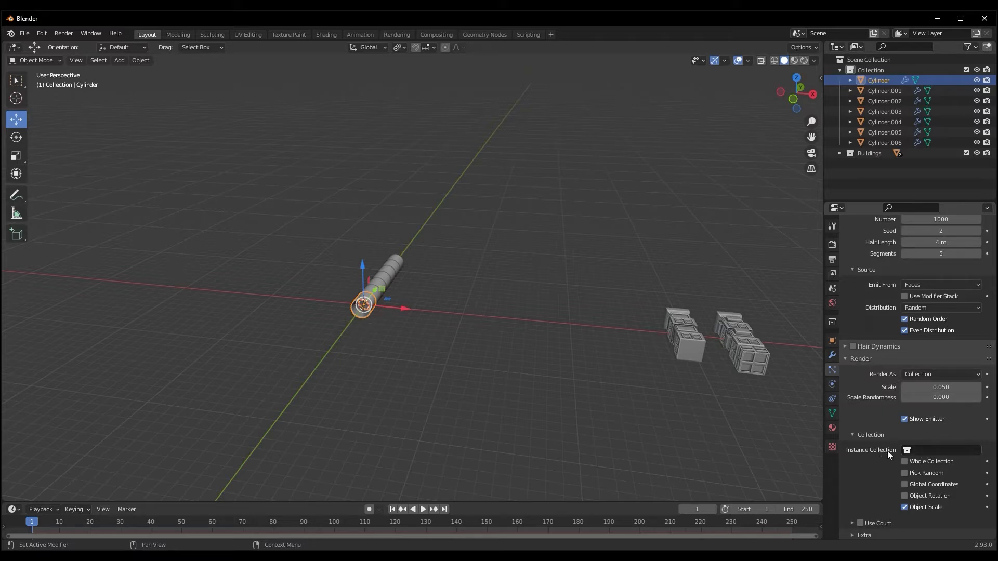
{"action": "left_click", "coordinate": [944, 451]}
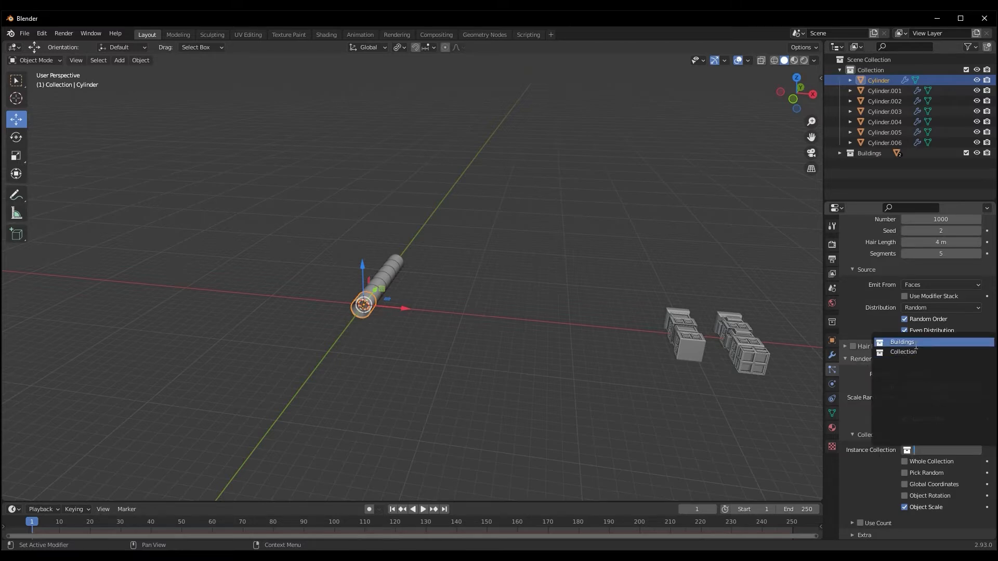
{"action": "left_click", "coordinate": [903, 342]}
{"action": "scroll", "coordinate": [397, 351], "scroll_direction": "up", "scroll_amount": 6}
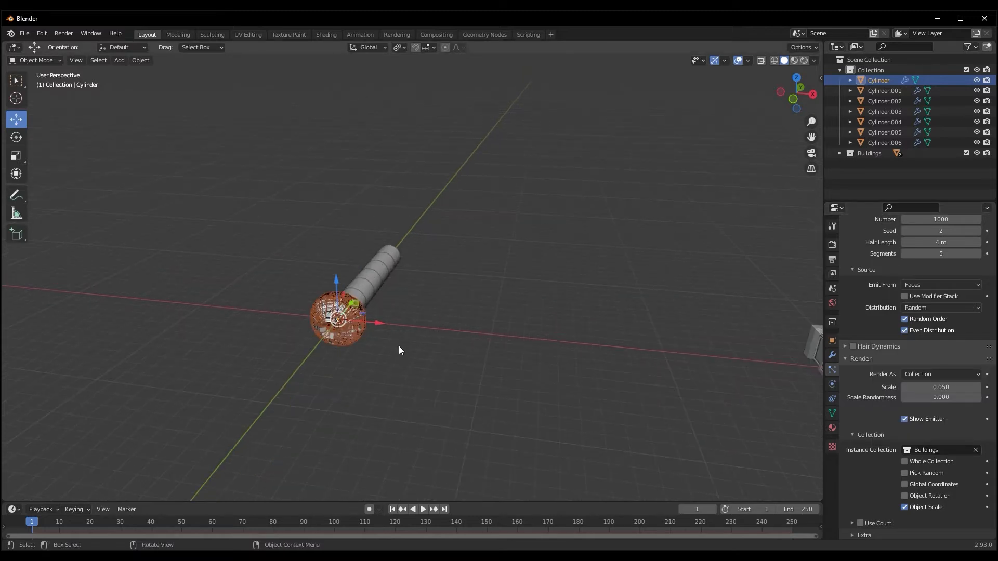
{"action": "middle_click_drag", "start_coordinate": [395, 354], "coordinate": [361, 368]}
{"action": "scroll", "coordinate": [360, 368], "scroll_direction": "up", "scroll_amount": 5}
{"action": "scroll", "coordinate": [357, 357], "scroll_direction": "down", "scroll_amount": 4}
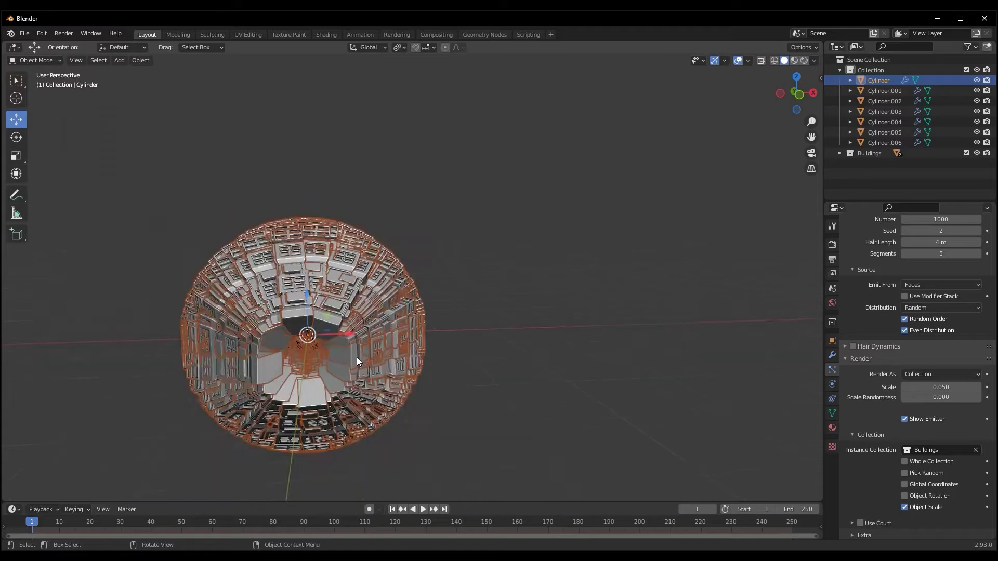
Set the number of hair particles on the front cylinder to 100
{"action": "left_click", "coordinate": [930, 221]}
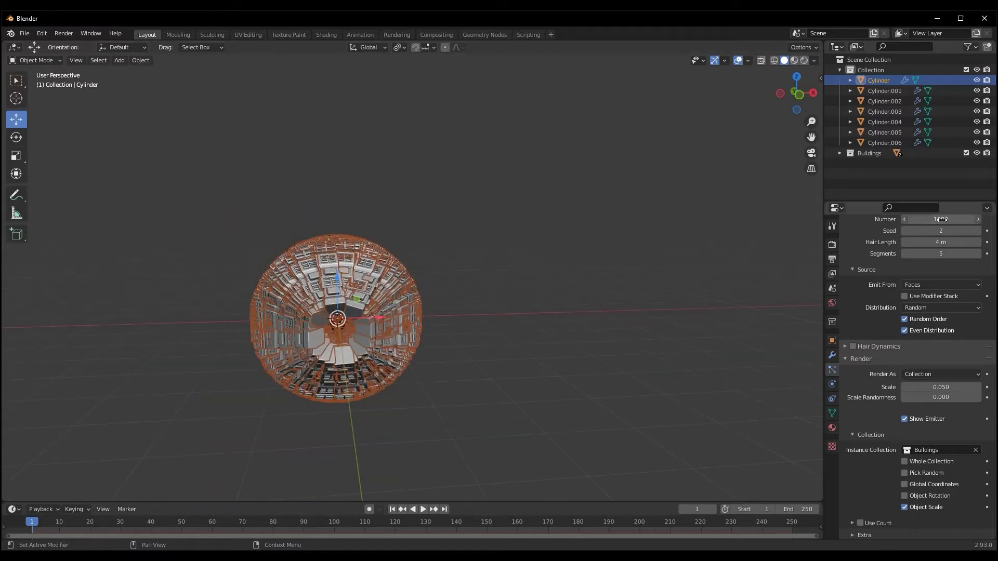
{"action": "key", "text": "Return"}
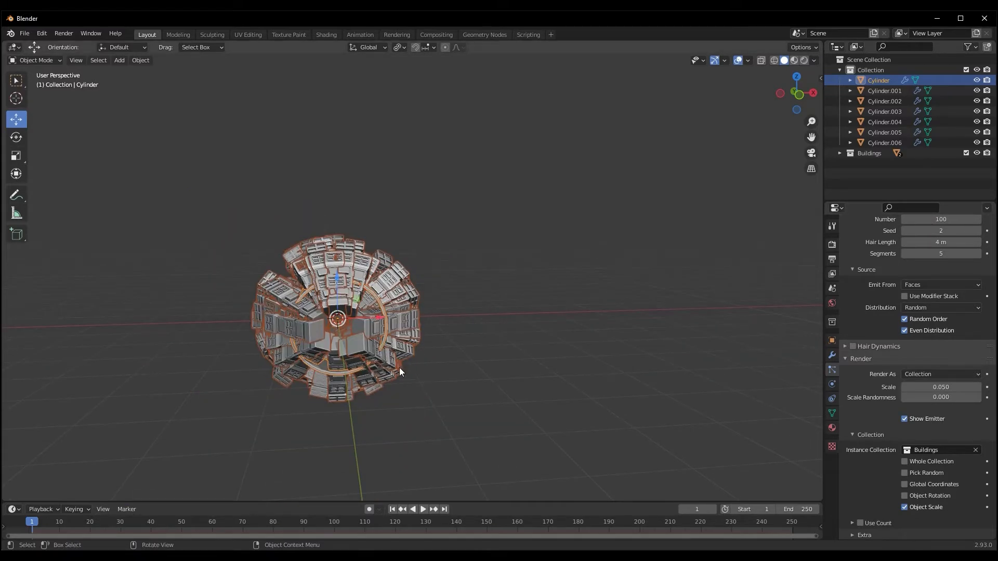
{"action": "scroll", "coordinate": [399, 367], "scroll_direction": "up", "scroll_amount": 3}
{"action": "middle_click_drag", "start_coordinate": [389, 347], "coordinate": [395, 335]}
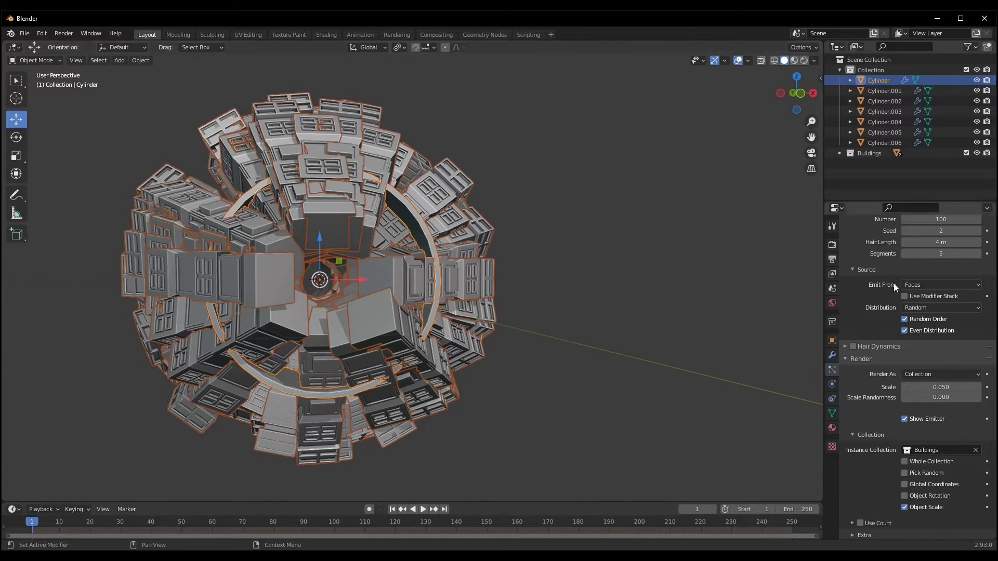
Set the render scale of the front cylinder's building particles to 0.035
{"action": "scroll", "coordinate": [696, 384], "scroll_direction": "down", "scroll_amount": 4}
{"action": "left_click_drag", "start_coordinate": [951, 389], "coordinate": [944, 391]}
{"action": "left_click", "coordinate": [958, 389]}
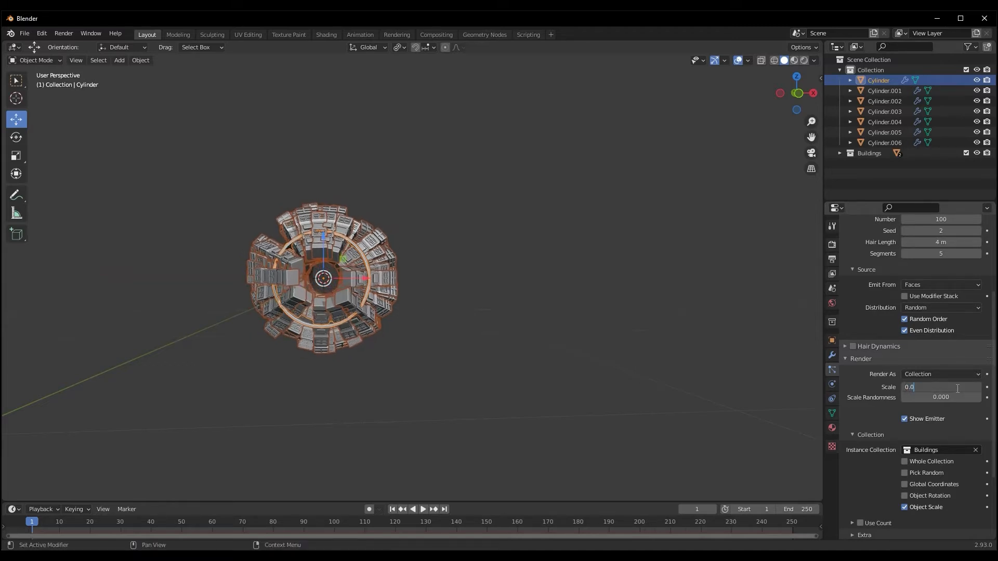
{"action": "type", "text": "0.035"}
{"action": "key", "text": "Return"}
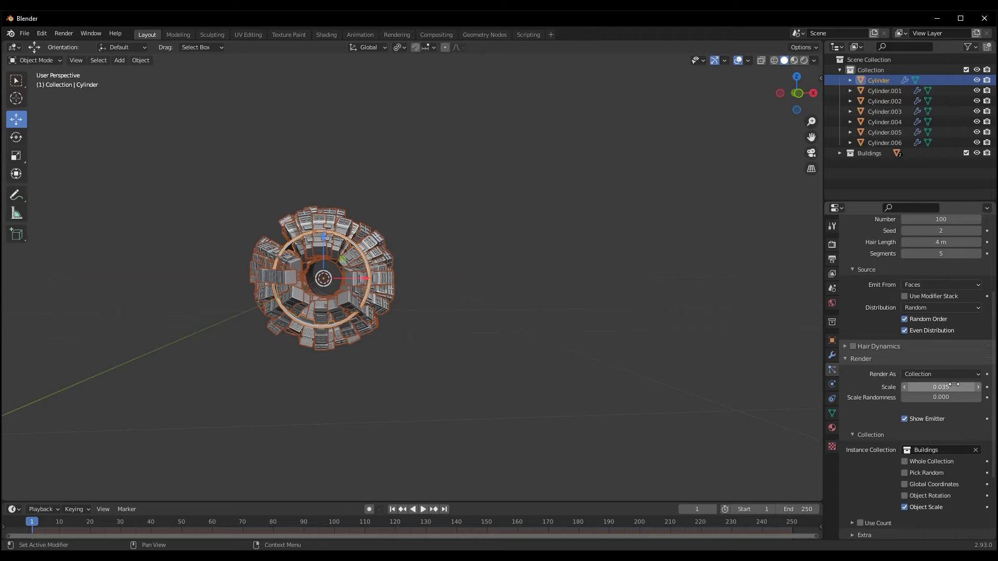
Set the scale randomness of the front cylinder's building particles to 1 and their render scale to 0.04
{"action": "left_click_drag", "start_coordinate": [930, 397], "coordinate": [981, 397]}
{"action": "left_click", "coordinate": [949, 387]}
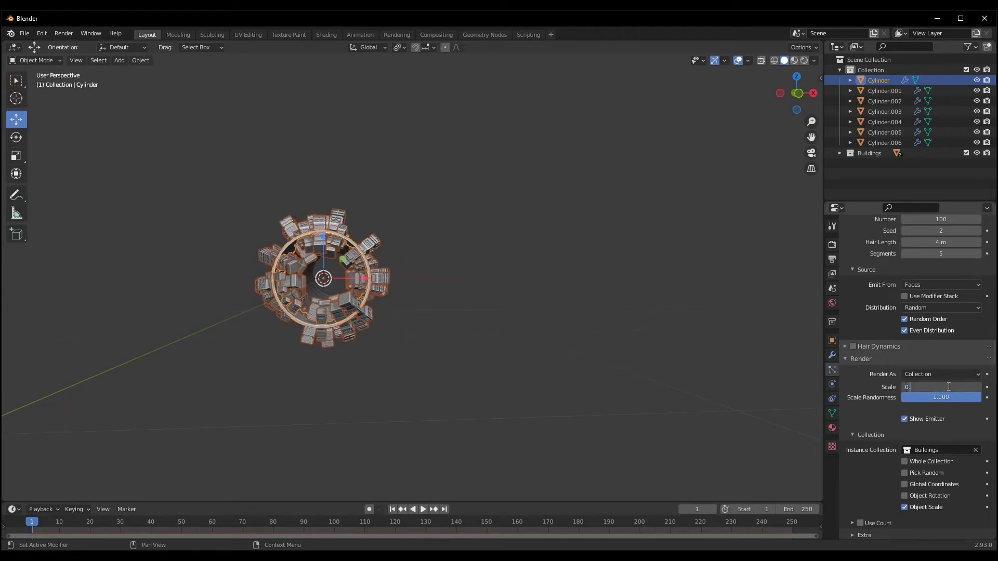
{"action": "type", "text": "0.4"}
{"action": "key", "text": "Return"}
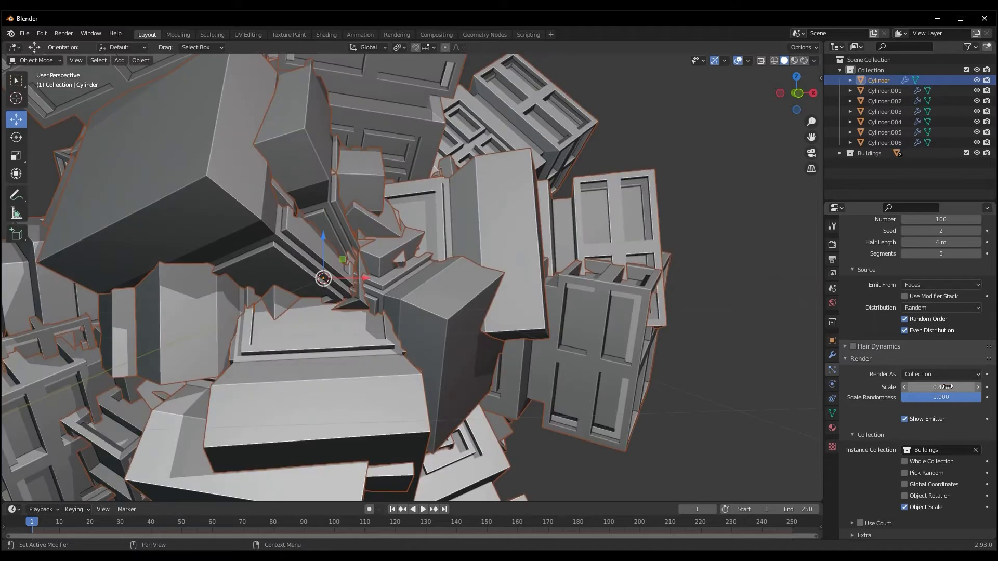
{"action": "left_click", "coordinate": [945, 387]}
{"action": "type", "text": "0.04"}
{"action": "key", "text": "Return"}
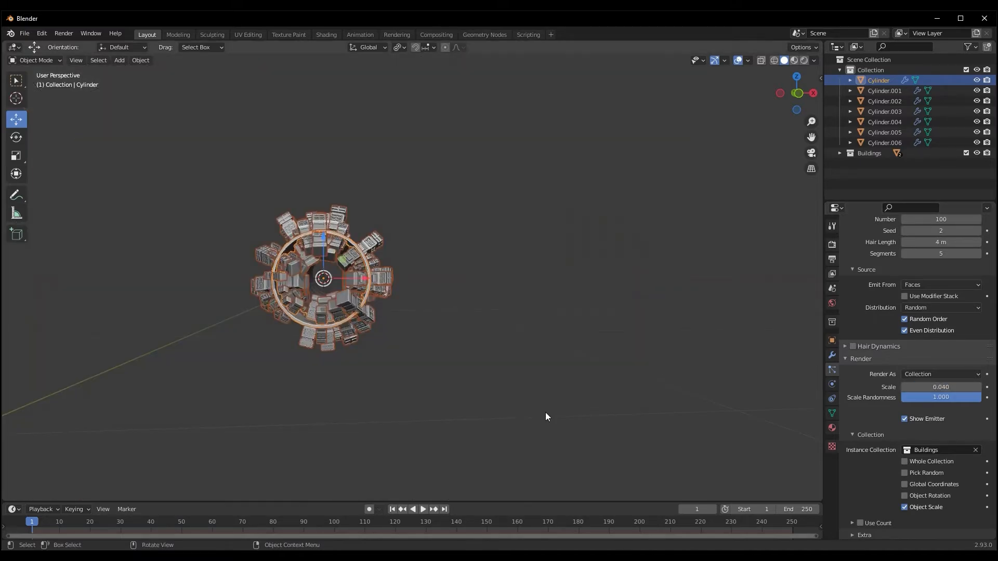
{"action": "scroll", "coordinate": [546, 414], "scroll_direction": "up", "scroll_amount": 6}
{"action": "middle_click_drag", "start_coordinate": [457, 397], "coordinate": [470, 390]}
{"action": "scroll", "coordinate": [470, 389], "scroll_direction": "down", "scroll_amount": 2}
{"action": "scroll", "coordinate": [472, 391], "scroll_direction": "down", "scroll_amount": 3}
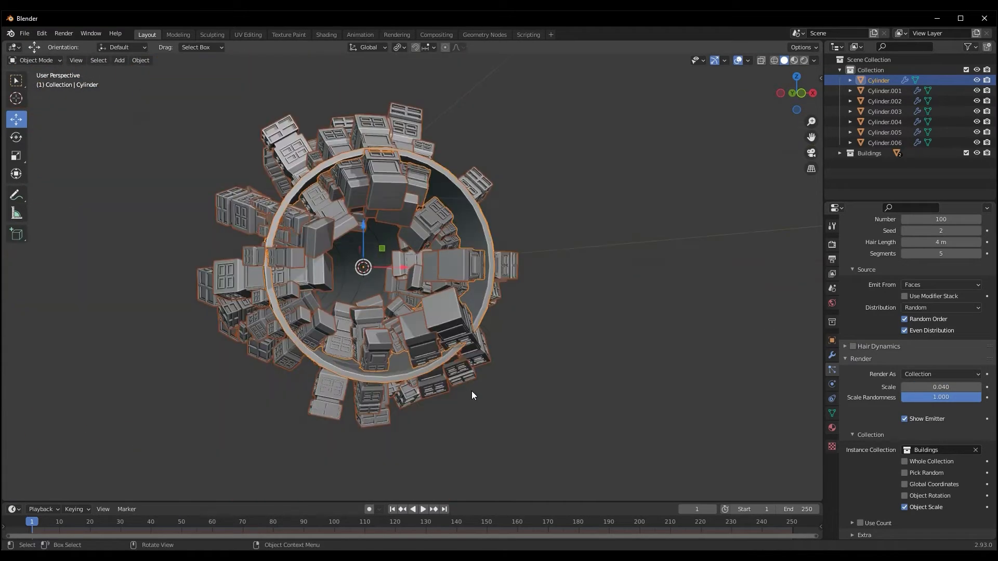
Raise the number of hair particles on the front cylinder to 150
{"action": "scroll", "coordinate": [935, 224], "scroll_direction": "up", "scroll_amount": 1}
{"action": "left_click", "coordinate": [940, 240]}
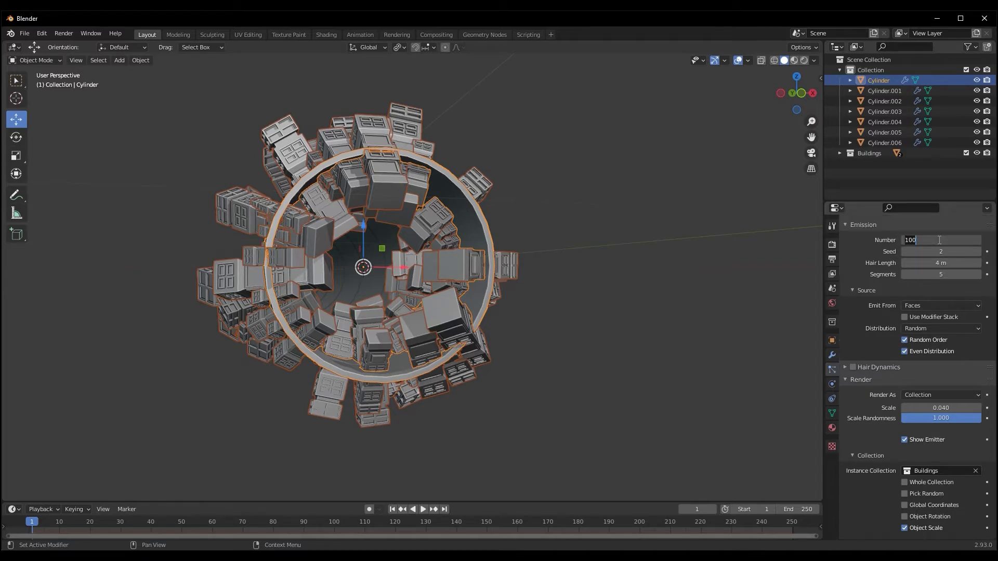
{"action": "key", "text": "Return"}
{"action": "middle_click_drag", "start_coordinate": [523, 366], "coordinate": [538, 400]}
{"action": "left_click", "coordinate": [930, 240]}
{"action": "key", "text": "Return"}
{"action": "scroll", "coordinate": [488, 391], "scroll_direction": "up", "scroll_amount": 3}
{"action": "scroll", "coordinate": [588, 366], "scroll_direction": "down", "scroll_amount": 5}
Add a particle system to the second cylinder, Cylinder.001, and link it to the existing ParticleSettings
{"action": "left_click", "coordinate": [285, 357]}
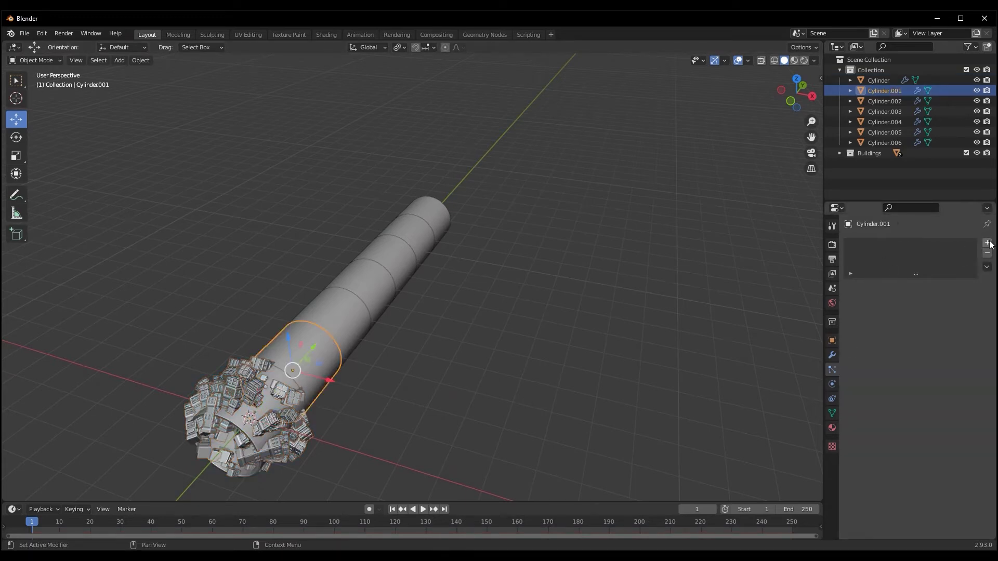
{"action": "left_click", "coordinate": [987, 243]}
{"action": "left_click", "coordinate": [851, 287]}
{"action": "left_click", "coordinate": [874, 302]}
Add a particle system to Cylinder.002 and assign the shared ParticleSettings to it
{"action": "left_click", "coordinate": [342, 320]}
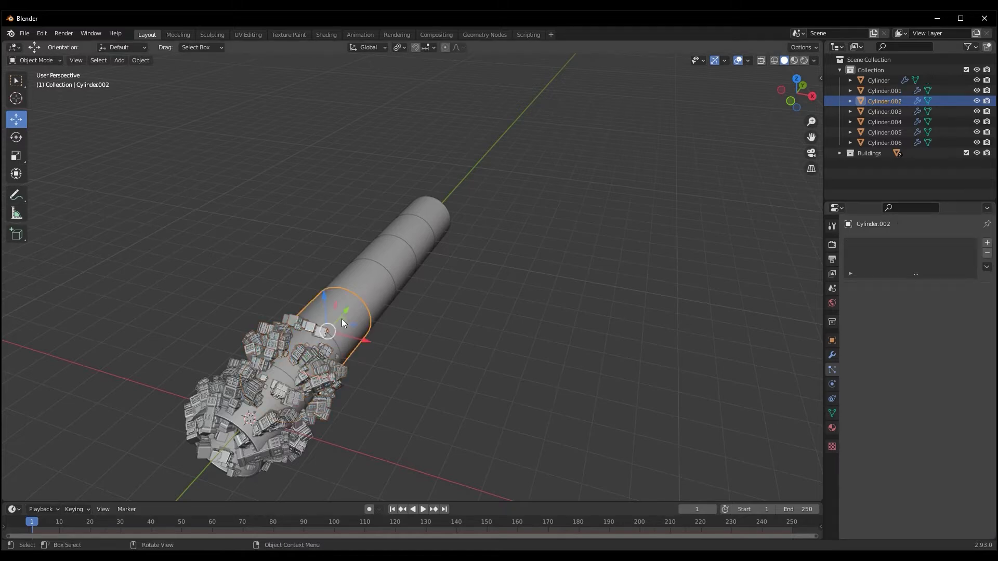
{"action": "left_click", "coordinate": [851, 274]}
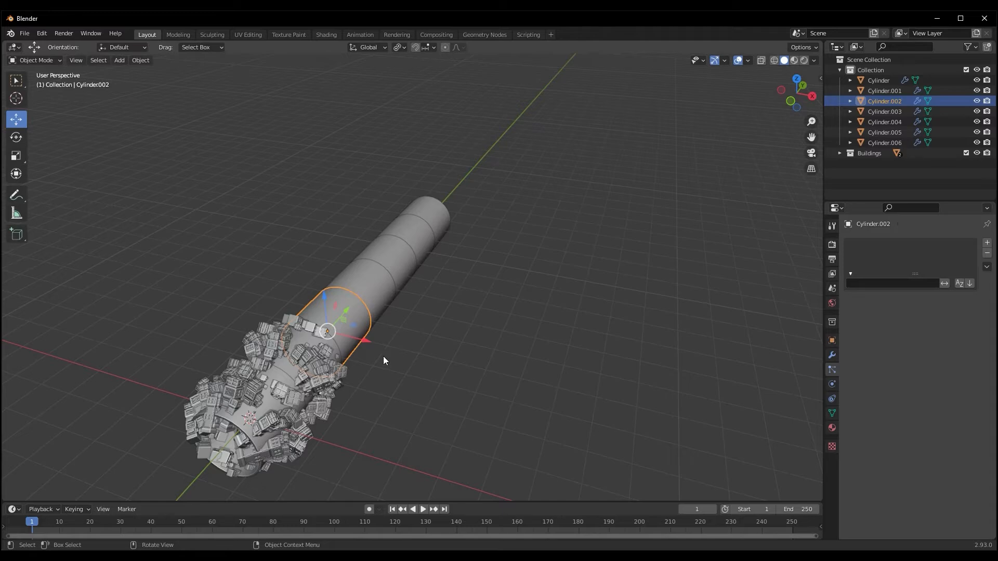
{"action": "left_click", "coordinate": [988, 243]}
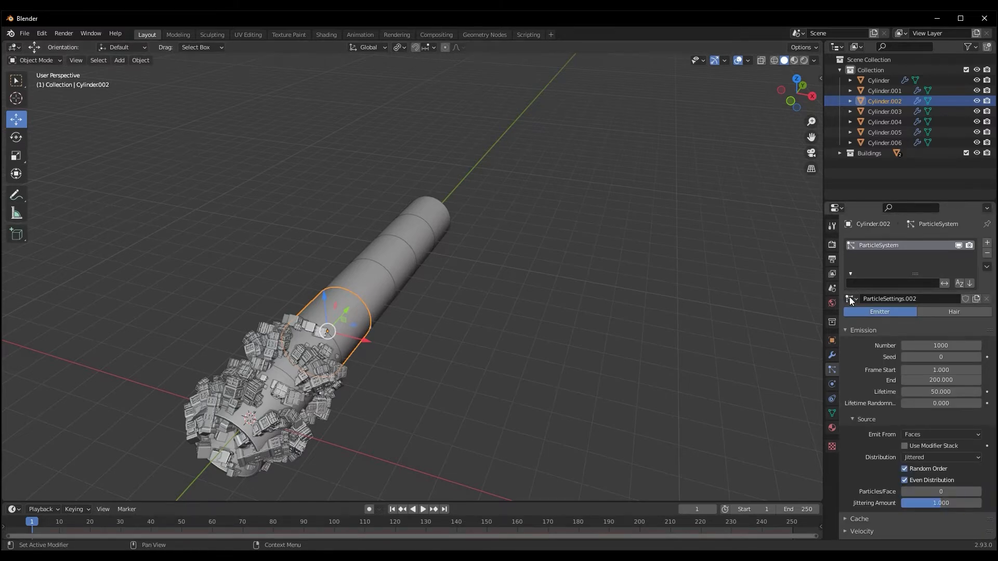
{"action": "left_click", "coordinate": [850, 301]}
{"action": "left_click", "coordinate": [875, 316]}
Add a particle system to Cylinder.003 that reuses ParticleSettings
{"action": "left_click", "coordinate": [381, 286]}
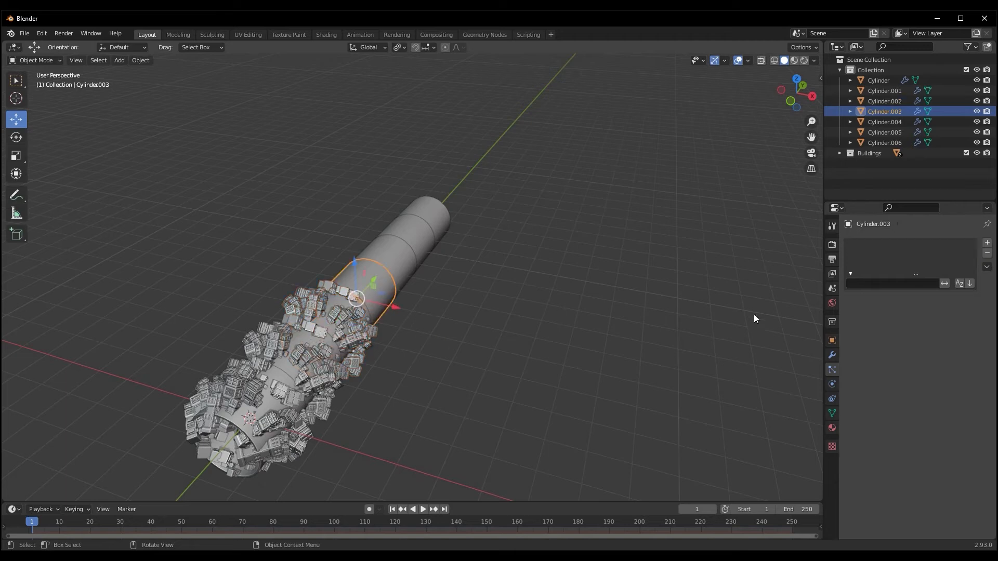
{"action": "left_click", "coordinate": [987, 243]}
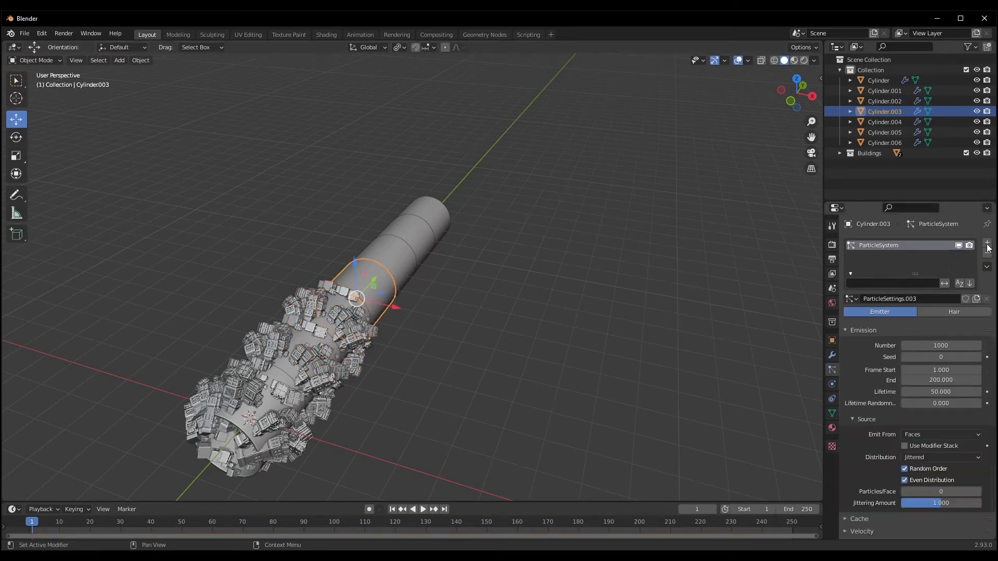
{"action": "left_click", "coordinate": [851, 299]}
{"action": "left_click", "coordinate": [858, 325]}
Give Cylinder.004 a particle system linked to ParticleSettings
{"action": "left_click", "coordinate": [382, 268]}
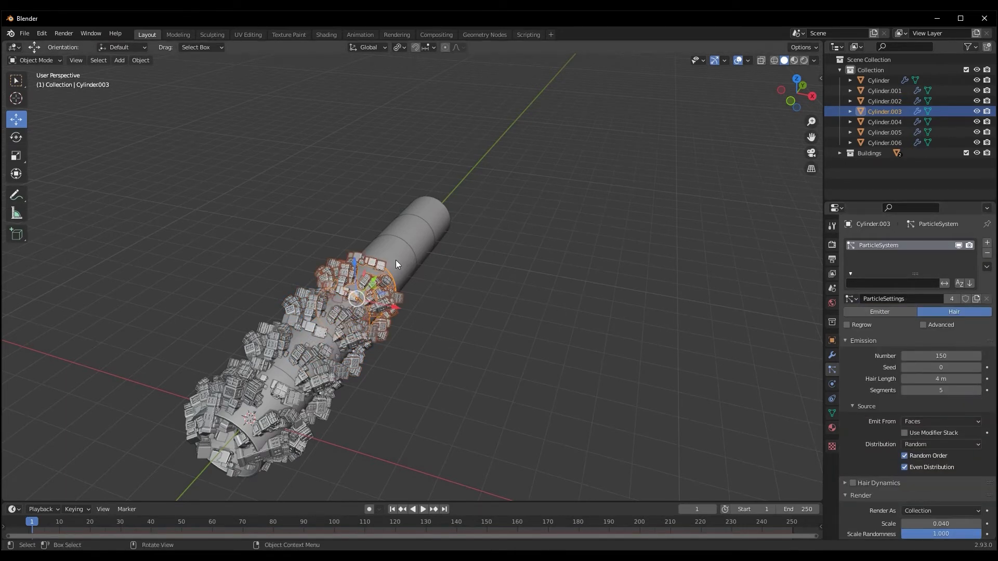
{"action": "left_click", "coordinate": [986, 244]}
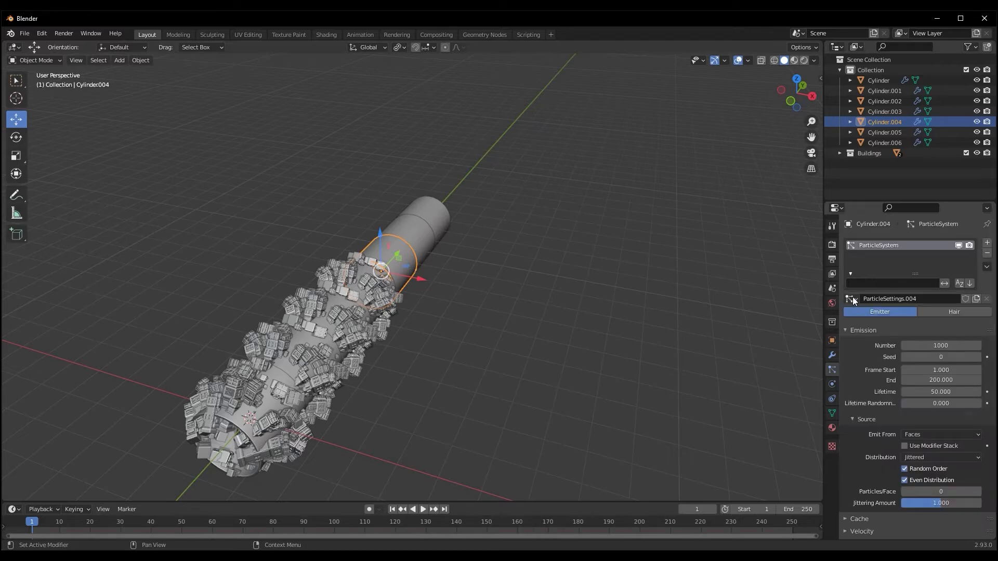
{"action": "left_click", "coordinate": [851, 299]}
{"action": "left_click", "coordinate": [863, 315]}
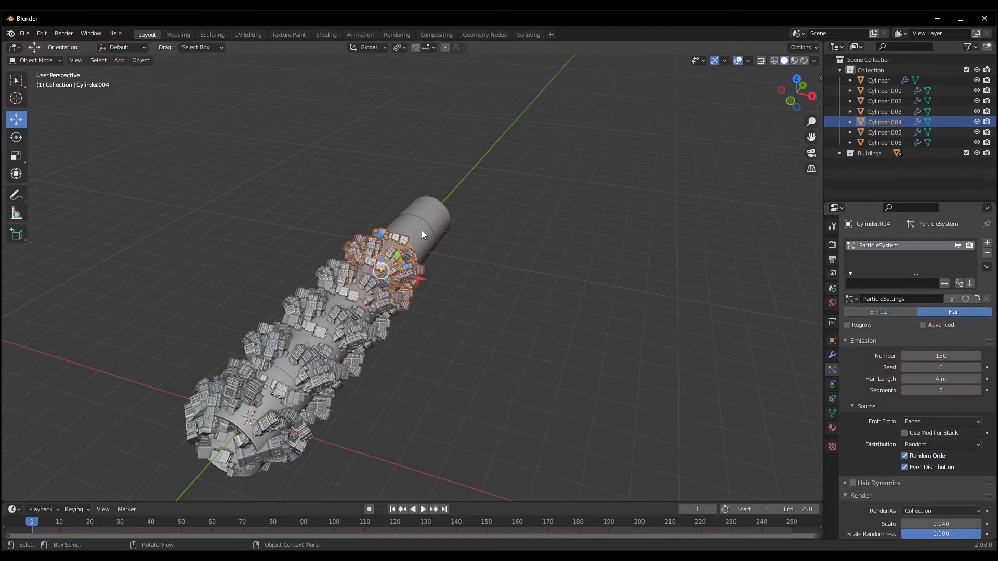
Give Cylinder.005 a particle system and assign the existing ParticleSettings to it
{"action": "left_click", "coordinate": [406, 232]}
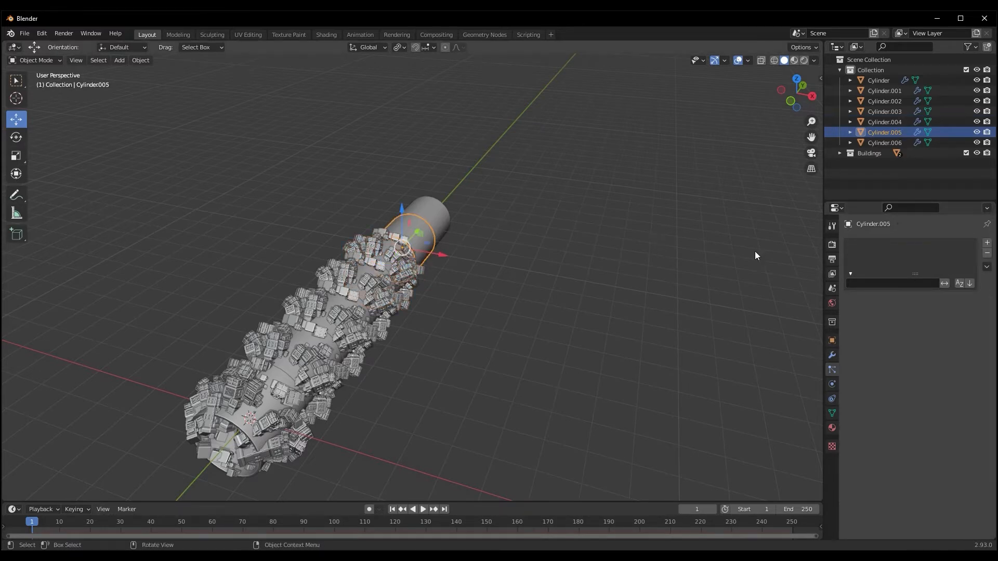
{"action": "left_click", "coordinate": [986, 243]}
{"action": "left_click", "coordinate": [850, 300]}
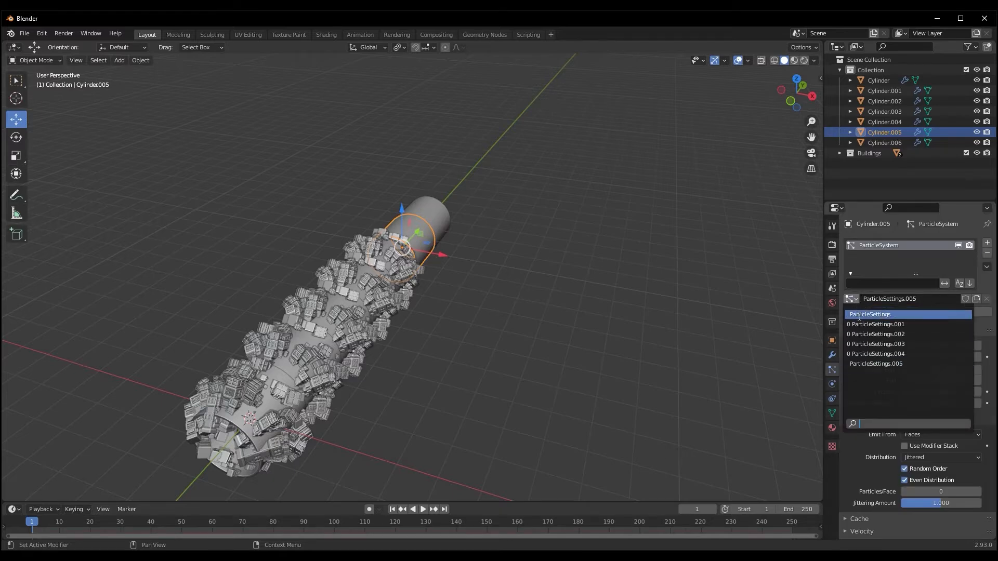
{"action": "left_click", "coordinate": [874, 317]}
Add a particle system using ParticleSettings to the last tunnel segment, Cylinder.006
{"action": "left_click", "coordinate": [438, 215]}
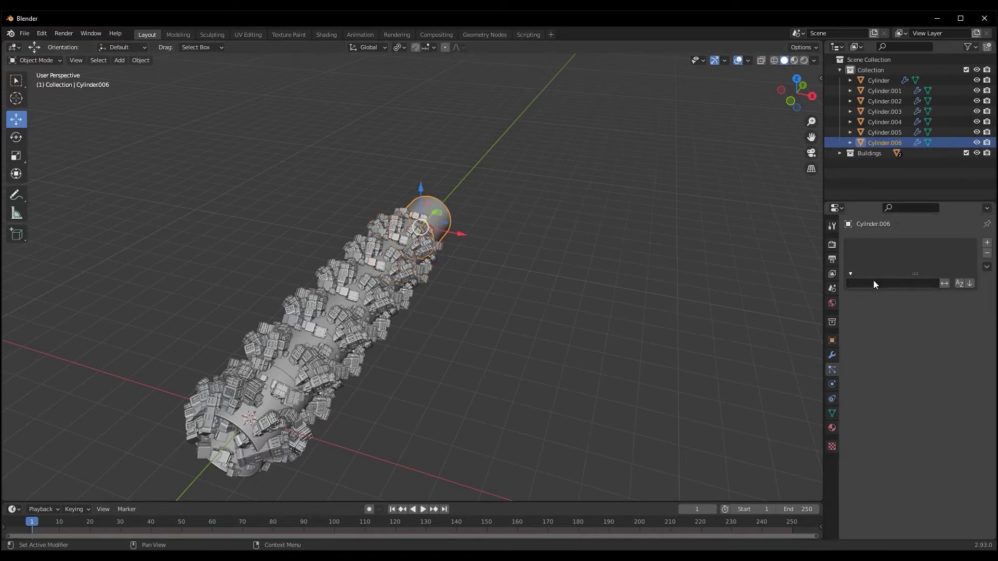
{"action": "left_click", "coordinate": [986, 243]}
{"action": "left_click", "coordinate": [851, 300]}
{"action": "left_click", "coordinate": [873, 315]}
{"action": "mouse_move", "coordinate": [407, 325]}
{"action": "middle_mouse_down"}
{"action": "mouse_move", "coordinate": [380, 345]}
{"action": "mouse_move", "coordinate": [400, 314]}
{"action": "middle_mouse_up"}
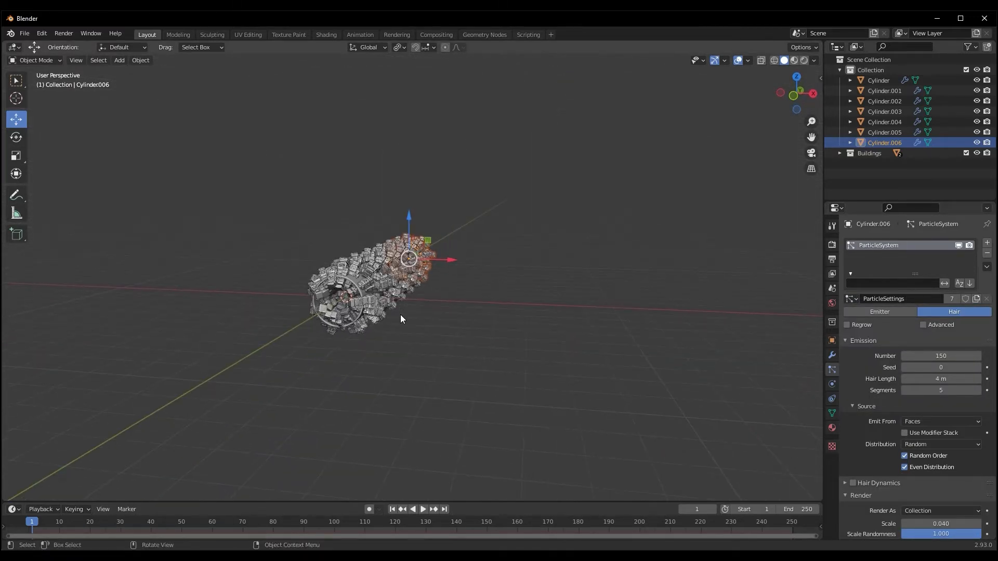
{"action": "middle_click_drag", "start_coordinate": [309, 352], "coordinate": [329, 357]}
{"action": "scroll", "coordinate": [329, 358], "scroll_direction": "up", "scroll_amount": 6}
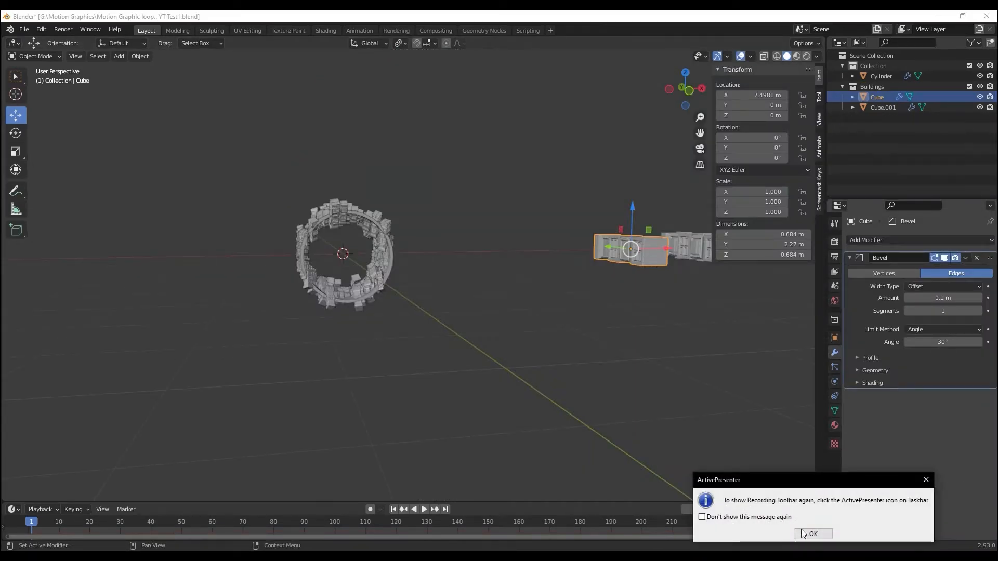
Toggle the Cavity option of the solid viewport shading on and off again
{"action": "left_click", "coordinate": [818, 530]}
{"action": "scroll", "coordinate": [484, 387], "scroll_direction": "up", "scroll_amount": 5}
{"action": "middle_click_drag", "start_coordinate": [478, 381], "coordinate": [471, 382]}
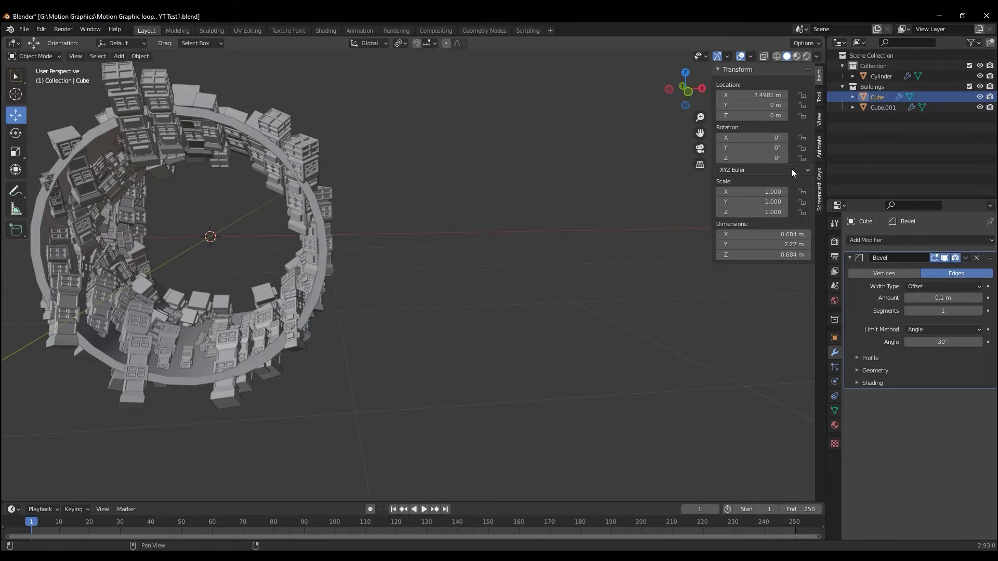
{"action": "left_click", "coordinate": [817, 57]}
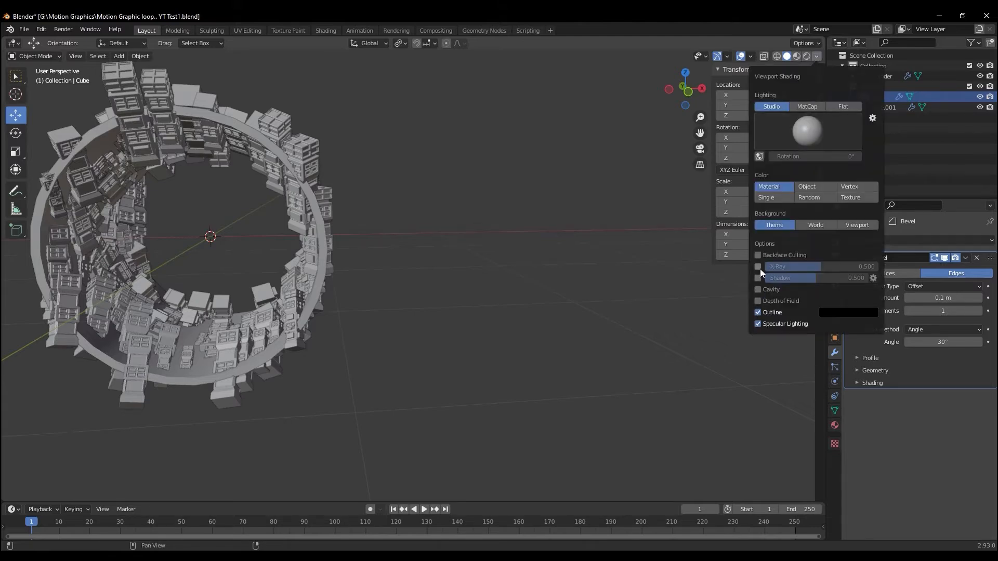
{"action": "left_click", "coordinate": [758, 289]}
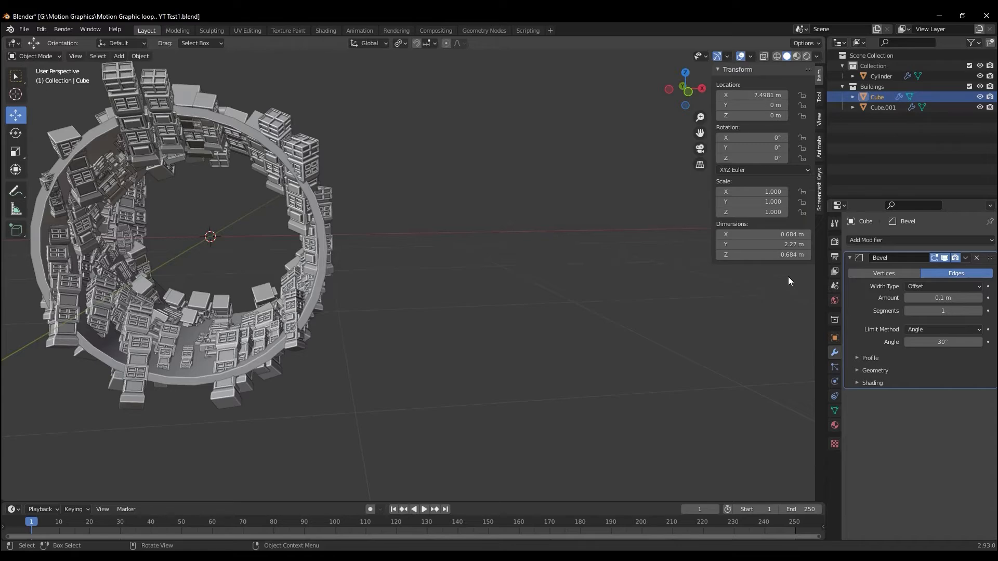
{"action": "left_click", "coordinate": [817, 56]}
{"action": "left_click", "coordinate": [758, 292]}
Examine the buildings scattered over the single cylinder from its open end and from the side
{"action": "middle_click_drag", "start_coordinate": [383, 321], "coordinate": [401, 319]}
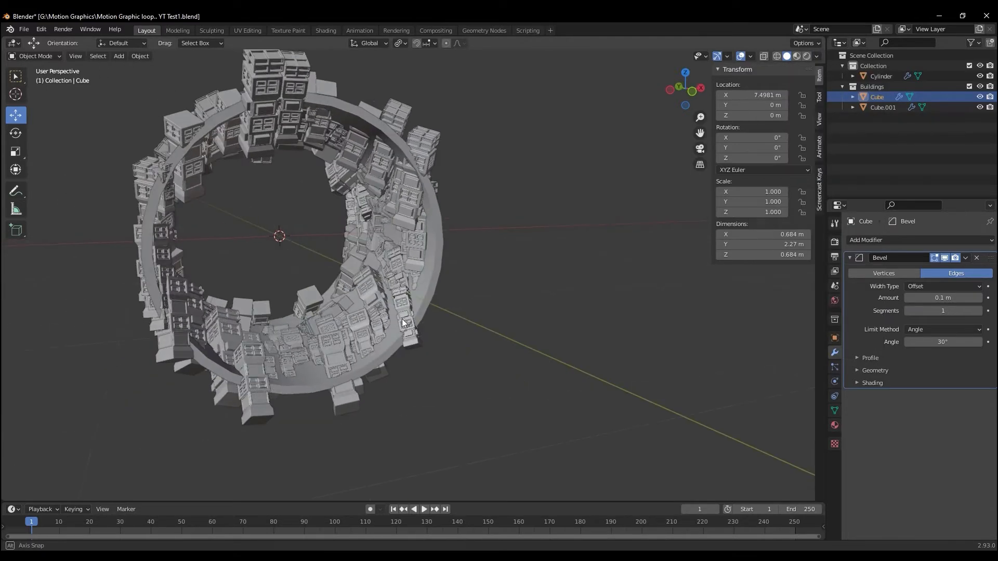
{"action": "mouse_move", "coordinate": [358, 350]}
{"action": "middle_mouse_down"}
{"action": "mouse_move", "coordinate": [387, 345]}
{"action": "mouse_move", "coordinate": [487, 363]}
{"action": "mouse_move", "coordinate": [438, 362]}
{"action": "middle_mouse_up"}
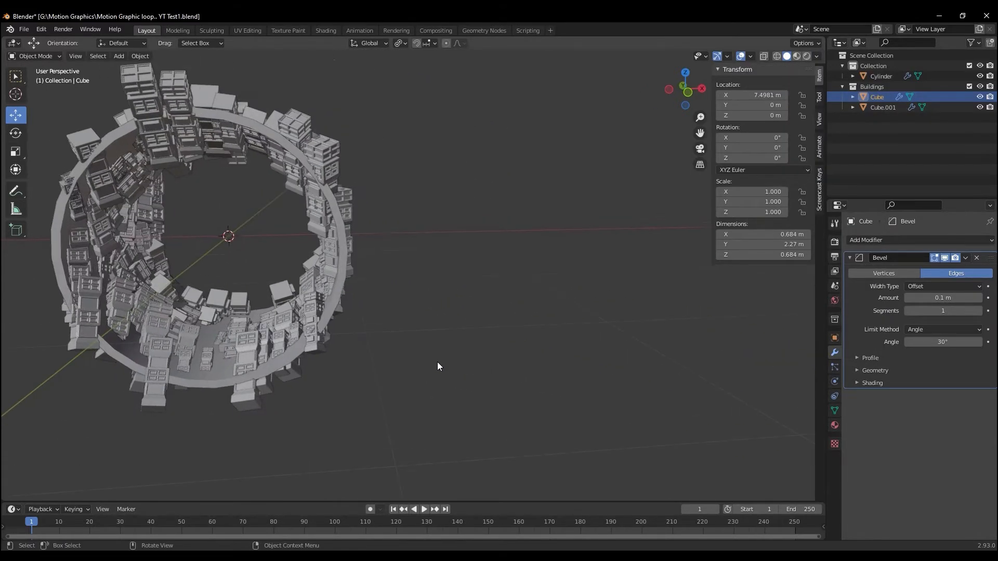
{"action": "scroll", "coordinate": [416, 364], "scroll_direction": "up", "scroll_amount": 4}
{"action": "middle_click_drag", "start_coordinate": [253, 361], "coordinate": [413, 351]}
{"action": "scroll", "coordinate": [353, 339], "scroll_direction": "down", "scroll_amount": 6}
{"action": "mouse_move", "coordinate": [508, 332]}
{"action": "middle_mouse_down"}
{"action": "mouse_move", "coordinate": [519, 324]}
{"action": "mouse_move", "coordinate": [439, 318]}
{"action": "mouse_move", "coordinate": [505, 331]}
{"action": "middle_mouse_up"}
{"action": "scroll", "coordinate": [438, 316], "scroll_direction": "up", "scroll_amount": 3}
{"action": "scroll", "coordinate": [439, 315], "scroll_direction": "down", "scroll_amount": 5}
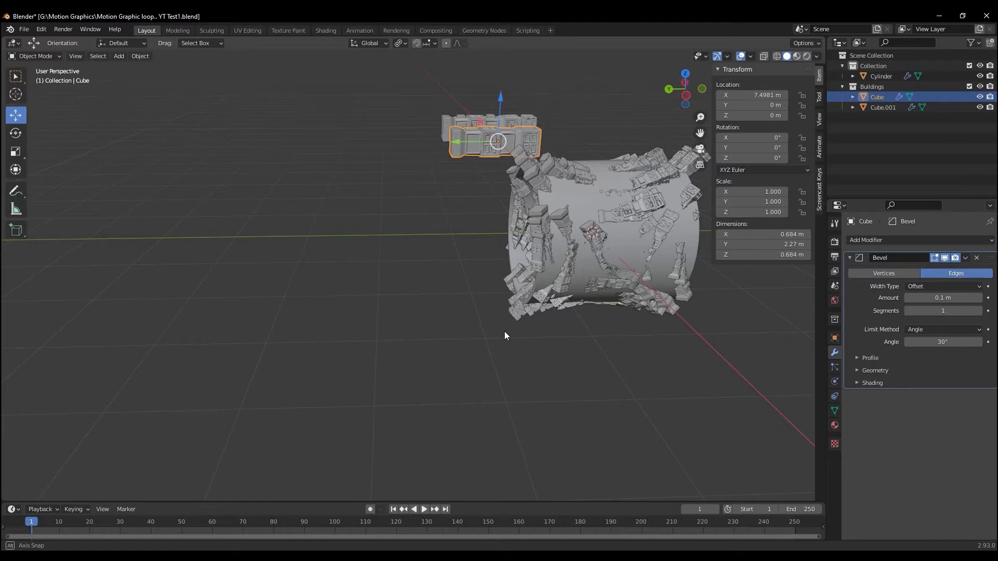
Duplicate the building-covered cylinder and move the copy 2 m along the Y axis, flush against the original
{"action": "left_click", "coordinate": [615, 229]}
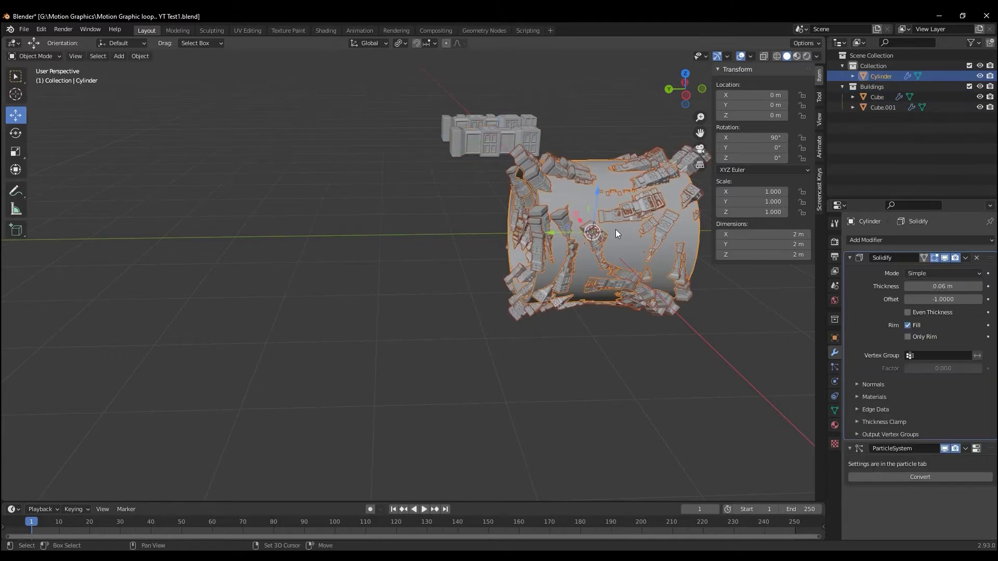
{"action": "key", "text": "shift+d"}
{"action": "right_click", "coordinate": [615, 233]}
{"action": "left_click_drag", "start_coordinate": [557, 232], "coordinate": [400, 235]}
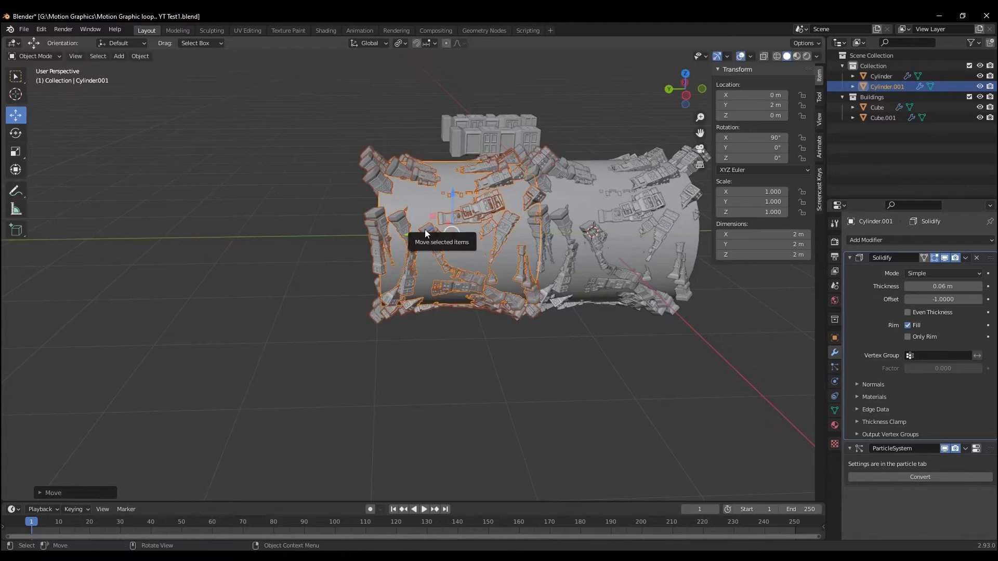
Duplicate the newest cylinder segment twice, placing the copies end to end along the Y axis
{"action": "key", "text": "shift+d"}
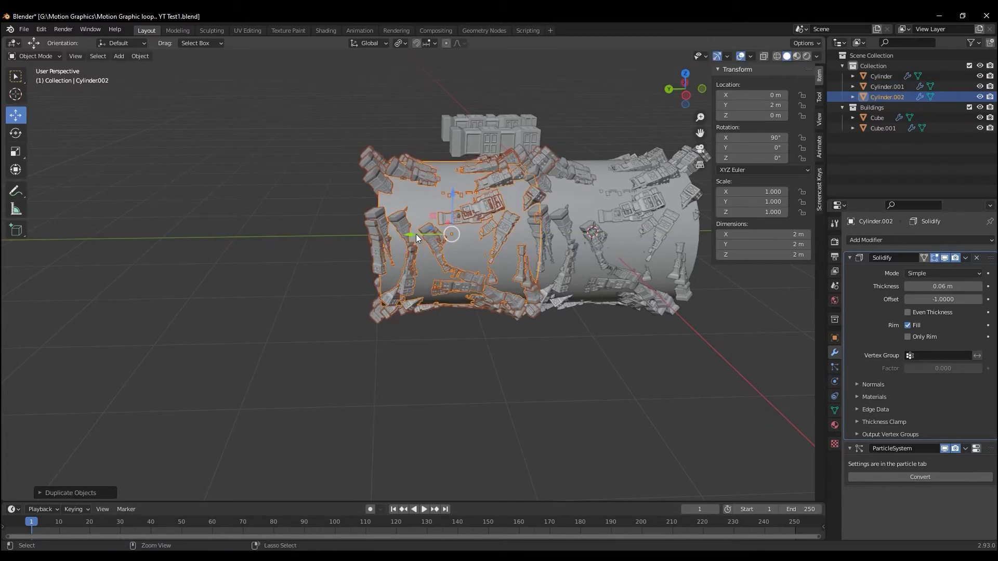
{"action": "key", "text": "y"}
{"action": "left_click_drag", "start_coordinate": [319, 236], "coordinate": [122, 242], "text": "ctrl"}
{"action": "key", "text": "shift+d"}
{"action": "right_click", "coordinate": [276, 240]}
{"action": "middle_click_drag", "start_coordinate": [165, 290], "coordinate": [395, 305], "text": "shift"}
Extend the tunnel with two more duplicated cylinder segments, the last one at Y 10 m
{"action": "key", "text": "shift+d"}
{"action": "right_click", "coordinate": [395, 285]}
{"action": "left_click_drag", "start_coordinate": [405, 250], "coordinate": [245, 255], "text": "ctrl"}
{"action": "key", "text": "shift+d"}
{"action": "right_click", "coordinate": [247, 265]}
{"action": "left_click_drag", "start_coordinate": [260, 259], "coordinate": [102, 265], "text": "ctrl"}
{"action": "middle_click_drag", "start_coordinate": [237, 330], "coordinate": [489, 305], "text": "shift"}
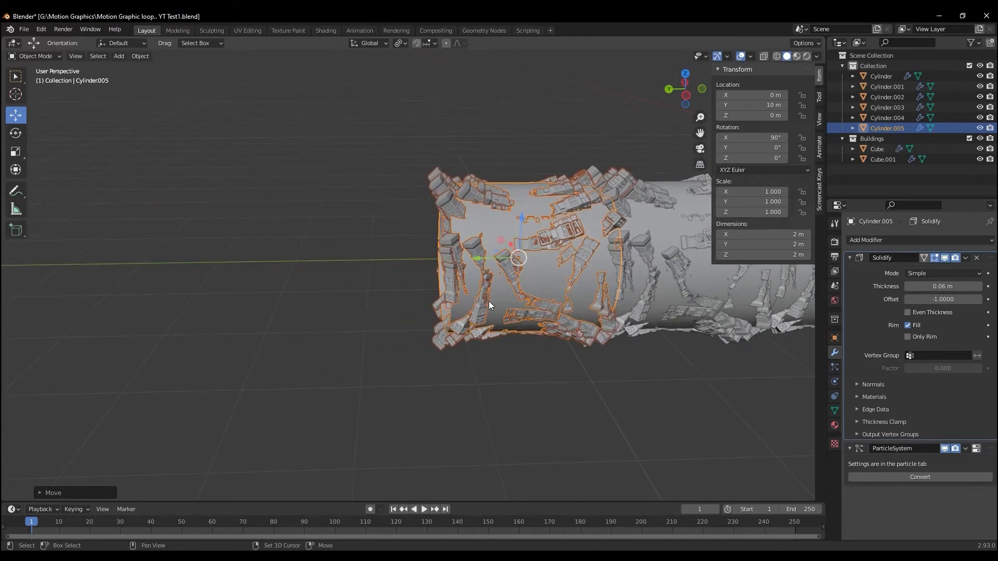
Duplicate the end segment three more times along the Y axis, continuing the tunnel up to Y 16 m
{"action": "key", "text": "shift+d"}
{"action": "key", "text": "Escape"}
{"action": "left_click_drag", "start_coordinate": [481, 257], "coordinate": [52, 263], "text": "ctrl"}
{"action": "key", "text": "shift+d"}
{"action": "key", "text": "Escape"}
{"action": "key", "text": "shift+d"}
{"action": "key", "text": "Escape"}
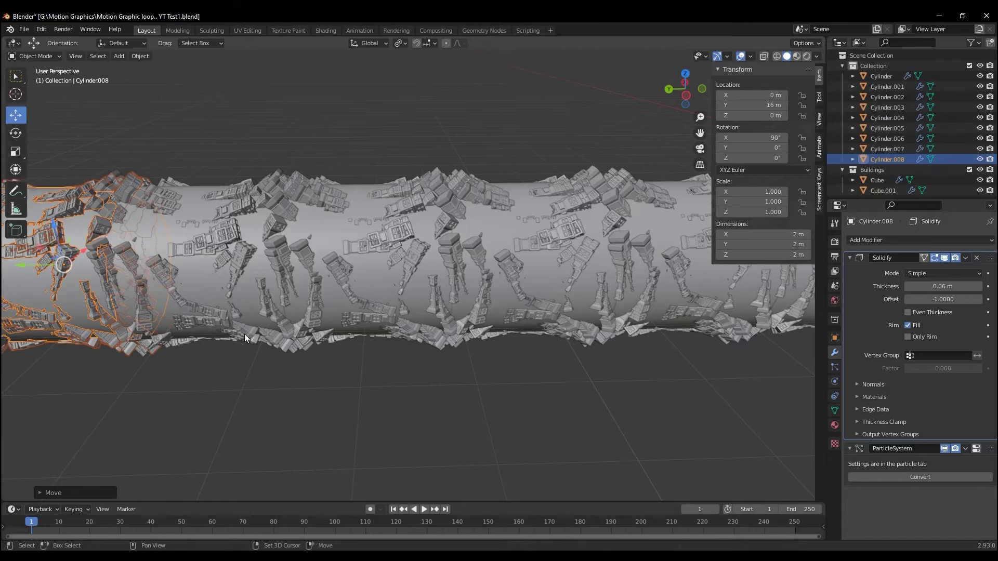
Add two further duplicated segments to the far end of the tunnel, the last one at Y 20 m
{"action": "middle_click_drag", "start_coordinate": [202, 339], "coordinate": [531, 333], "text": "shift"}
{"action": "key", "text": "shift+d"}
{"action": "key", "text": "Escape"}
{"action": "left_click_drag", "start_coordinate": [348, 261], "coordinate": [71, 261], "text": "ctrl"}
{"action": "key", "text": "shift+d"}
{"action": "right_click", "coordinate": [215, 264]}
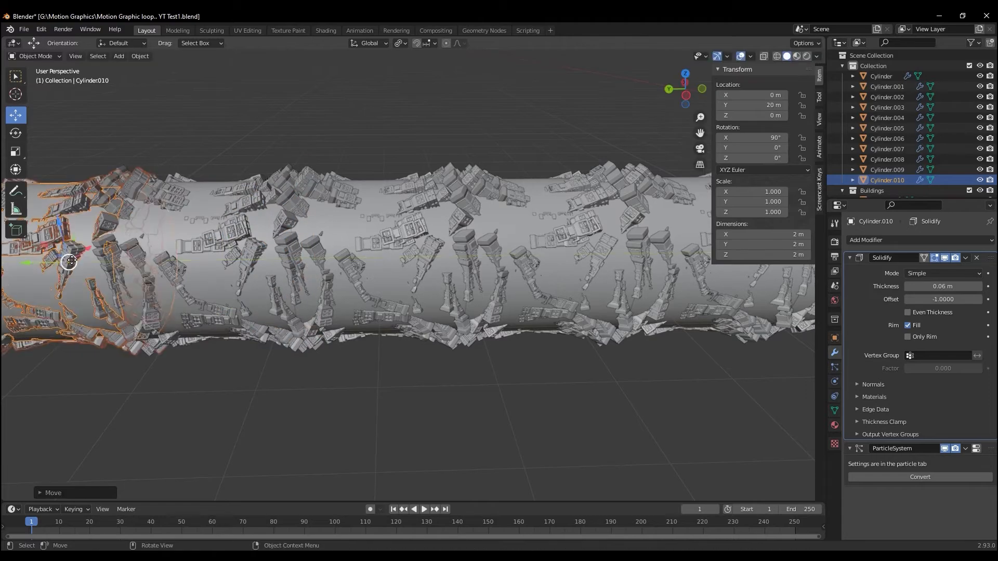
Switch the viewport to Material Preview shading and look into the tunnel's front opening
{"action": "scroll", "coordinate": [216, 350], "scroll_direction": "down", "scroll_amount": 5}
{"action": "scroll", "coordinate": [492, 426], "scroll_direction": "up", "scroll_amount": 2}
{"action": "middle_click_drag", "start_coordinate": [492, 425], "coordinate": [422, 419]}
{"action": "scroll", "coordinate": [428, 408], "scroll_direction": "down", "scroll_amount": 3}
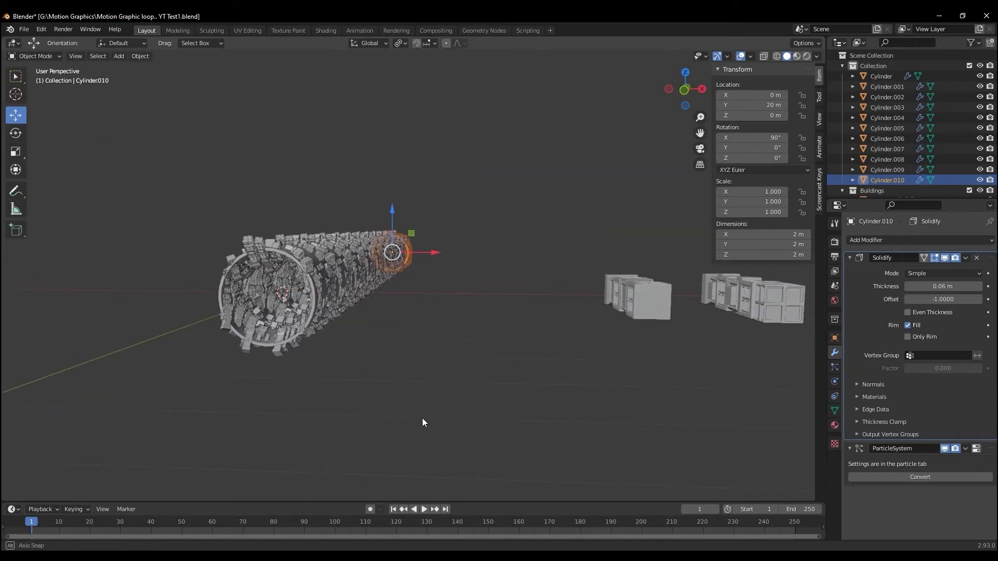
{"action": "left_click", "coordinate": [797, 55]}
{"action": "mouse_move", "coordinate": [383, 323]}
{"action": "middle_mouse_down"}
{"action": "mouse_move", "coordinate": [404, 315]}
{"action": "mouse_move", "coordinate": [394, 320]}
{"action": "middle_mouse_up"}
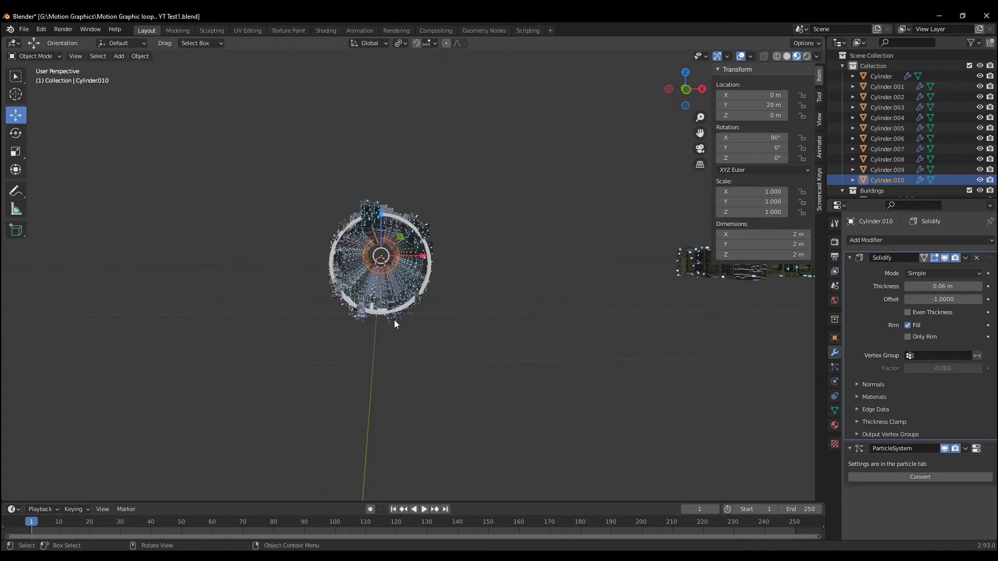
Add a camera to the scene while facing the front opening of the tunnel
{"action": "scroll", "coordinate": [395, 319], "scroll_direction": "up", "scroll_amount": 8}
{"action": "scroll", "coordinate": [394, 317], "scroll_direction": "down", "scroll_amount": 5}
{"action": "middle_click_drag", "start_coordinate": [394, 316], "coordinate": [370, 290]}
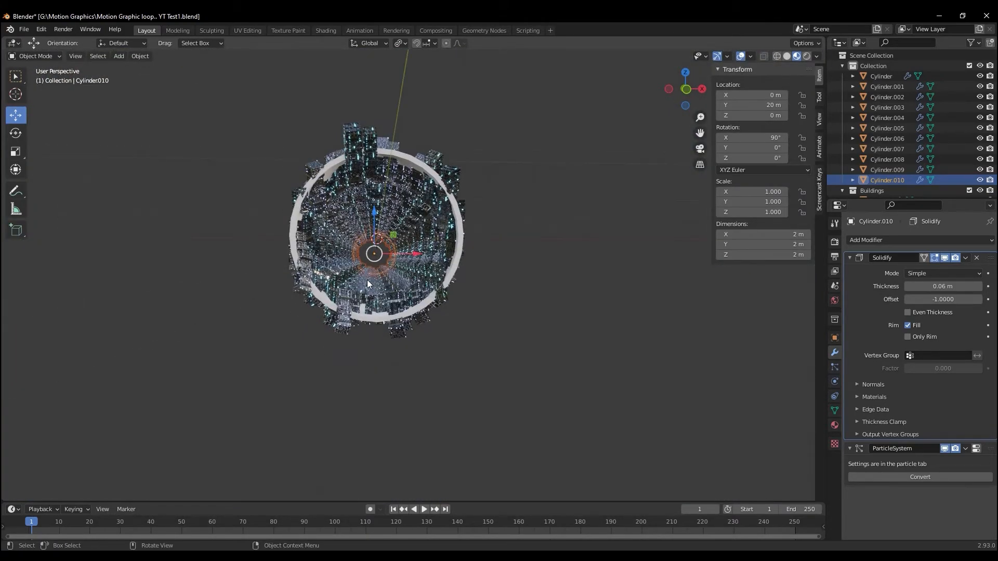
{"action": "scroll", "coordinate": [333, 288], "scroll_direction": "up", "scroll_amount": 10}
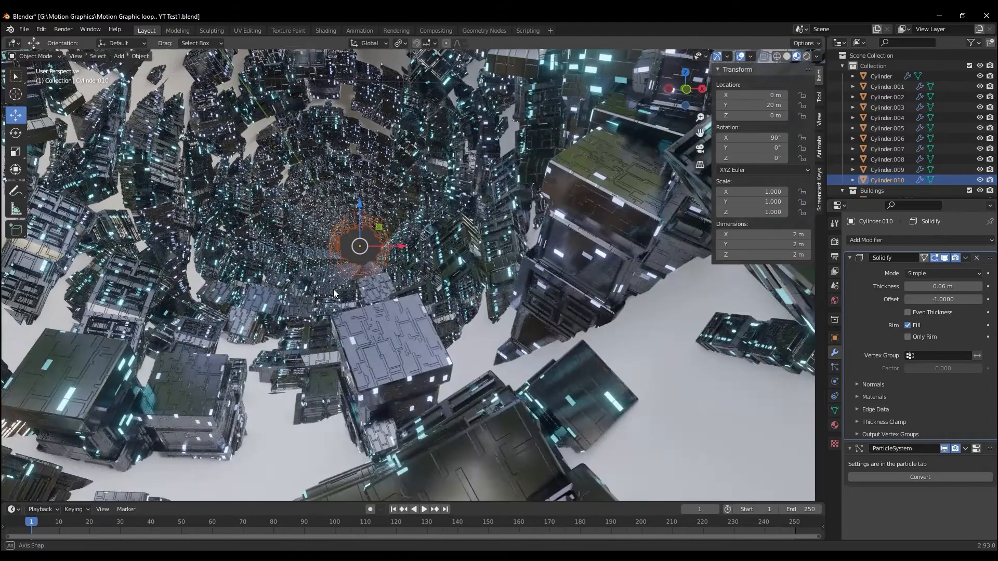
{"action": "scroll", "coordinate": [333, 290], "scroll_direction": "down", "scroll_amount": 8}
{"action": "middle_click_drag", "start_coordinate": [333, 290], "coordinate": [332, 297]}
{"action": "scroll", "coordinate": [332, 297], "scroll_direction": "up", "scroll_amount": 4}
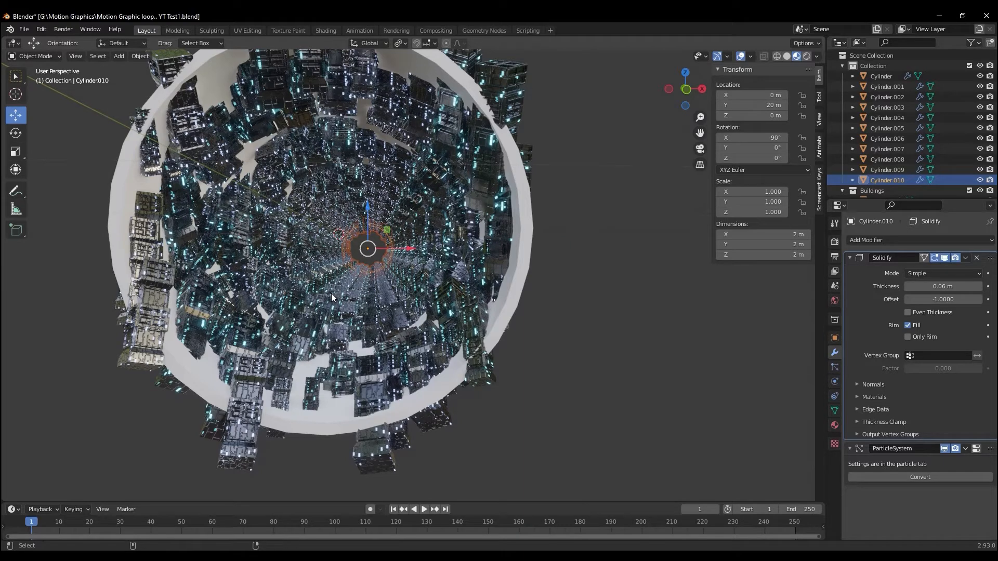
{"action": "key", "text": "shift+a"}
{"action": "mouse_move", "coordinate": [291, 411]}
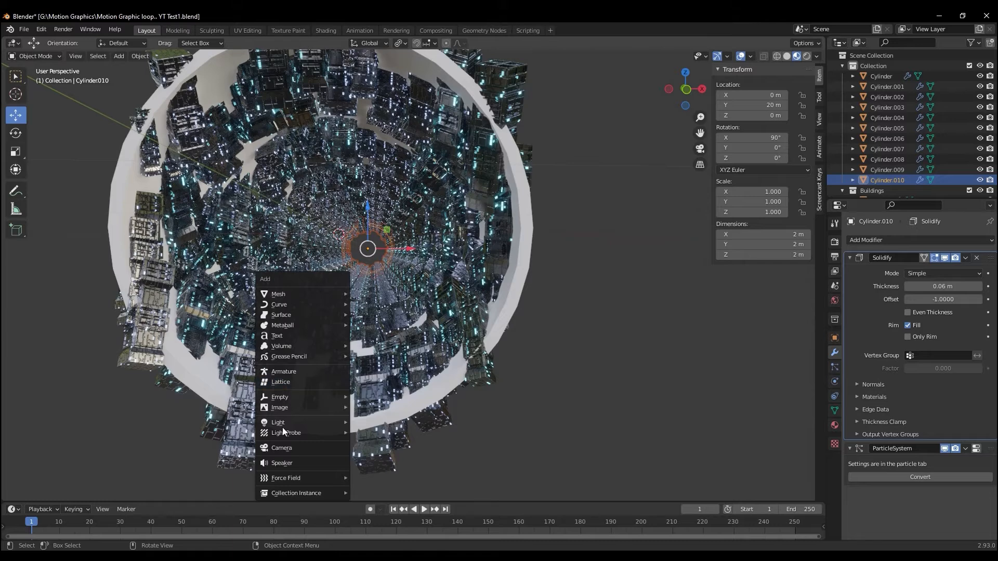
{"action": "left_click", "coordinate": [289, 449]}
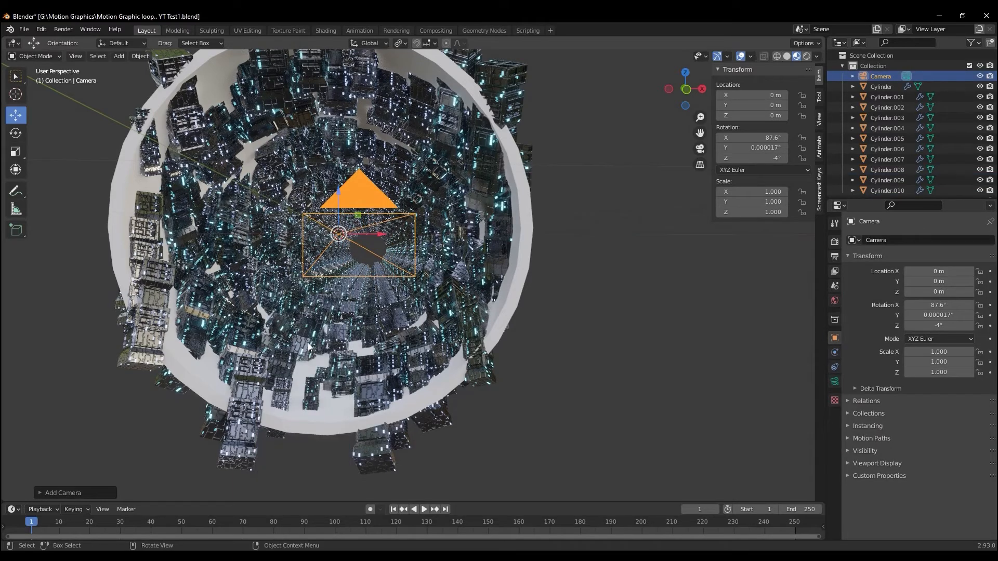
Try aligning the camera to a view just inside the tunnel and shift it to about X -0.15 m, Y -0.48 m, Z -0.02 m
{"action": "key", "text": "ctrl+alt+KP_0"}
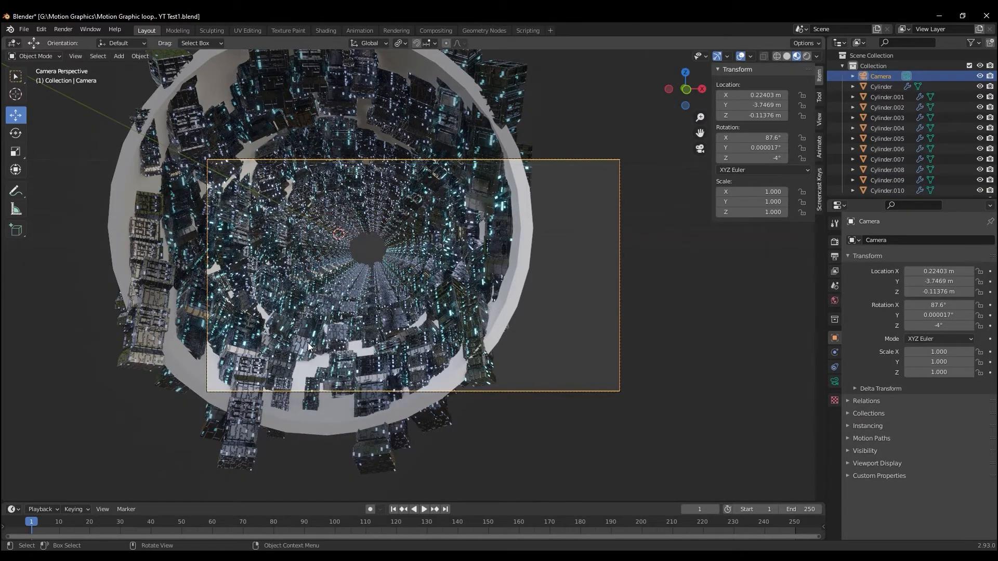
{"action": "key", "text": "ctrl+z"}
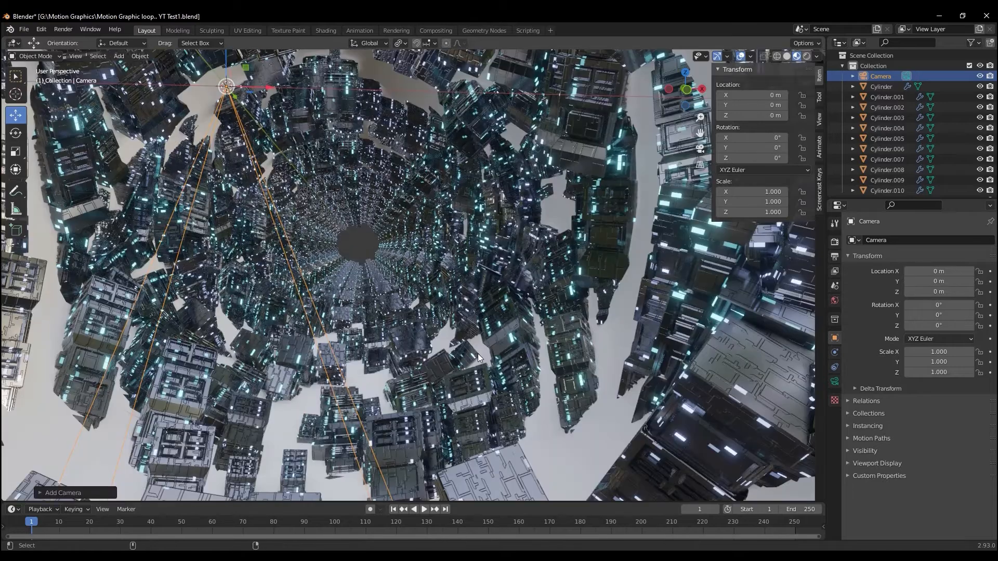
{"action": "key", "text": "ctrl+alt+KP_0"}
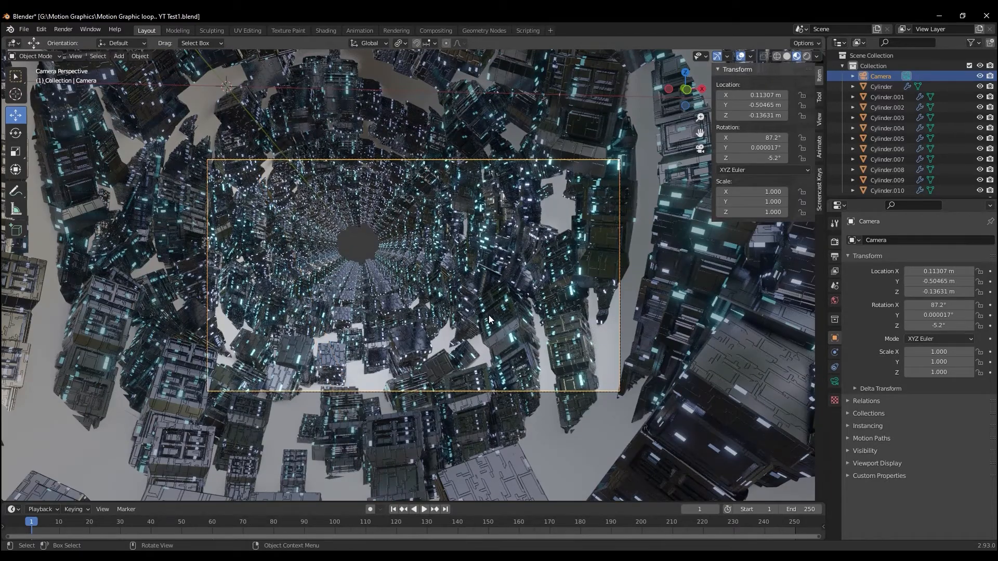
{"action": "key", "text": "g"}
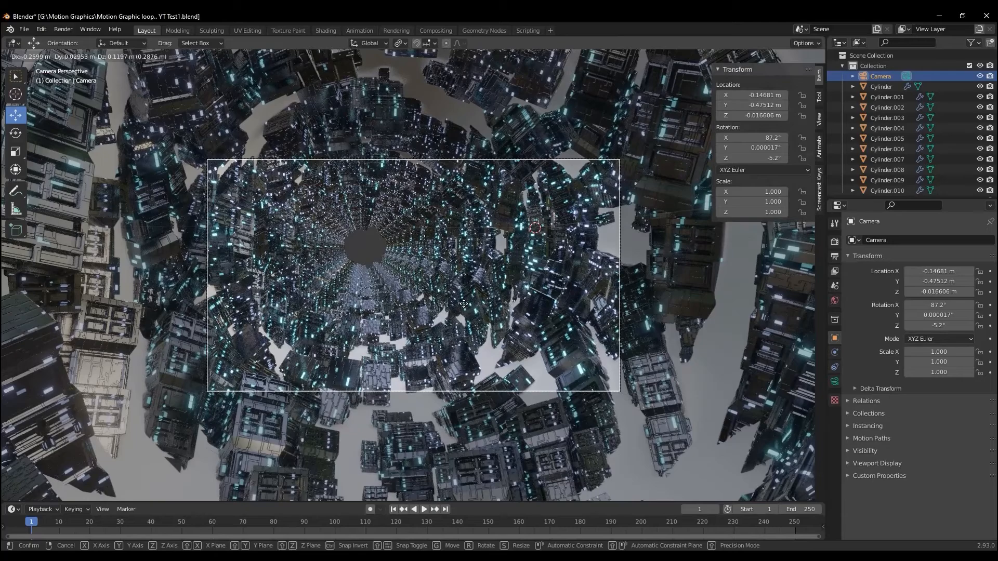
{"action": "left_click", "coordinate": [508, 345]}
Align the camera to a lower view close to the buildings, about X 0.3 m, Y -0.53 m, Z -0.58 m, and shift it sideways
{"action": "key", "text": "KP_0"}
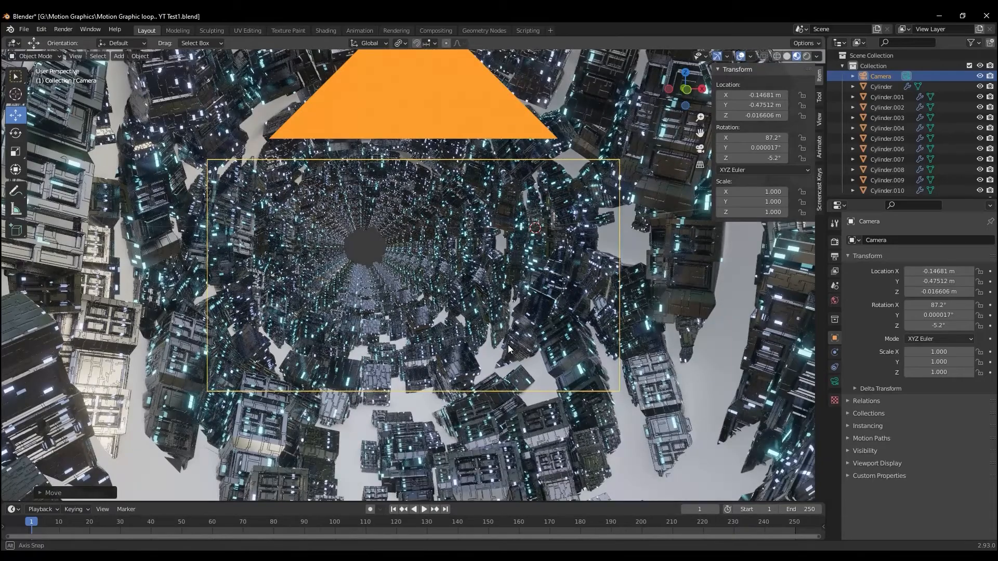
{"action": "key", "text": "ctrl+alt+KP_0"}
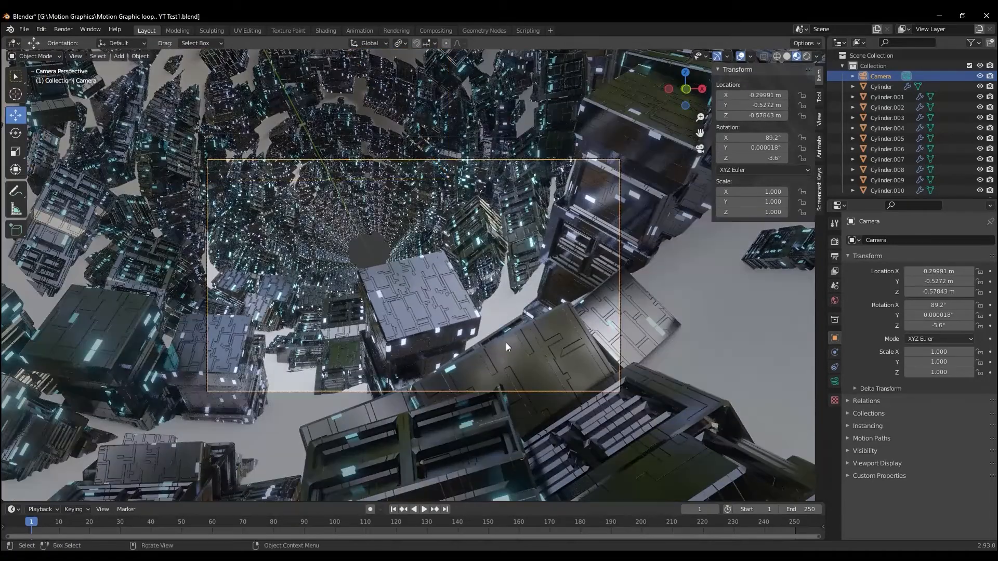
{"action": "key", "text": "KP_0"}
{"action": "scroll", "coordinate": [507, 342], "scroll_direction": "up", "scroll_amount": 3}
{"action": "middle_click_drag", "start_coordinate": [506, 342], "coordinate": [414, 319], "text": "shift"}
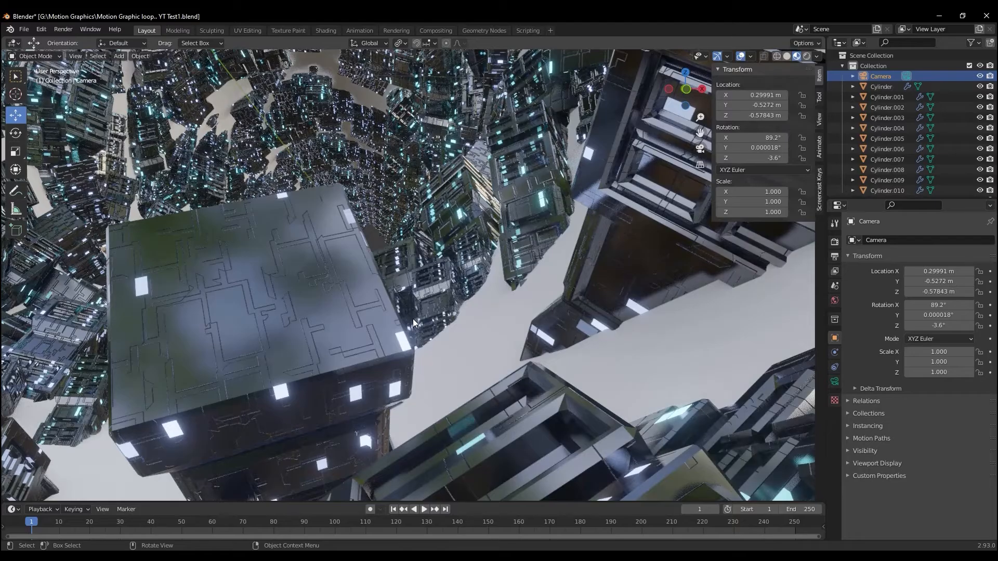
{"action": "key", "text": "KP_0"}
{"action": "key", "text": "g"}
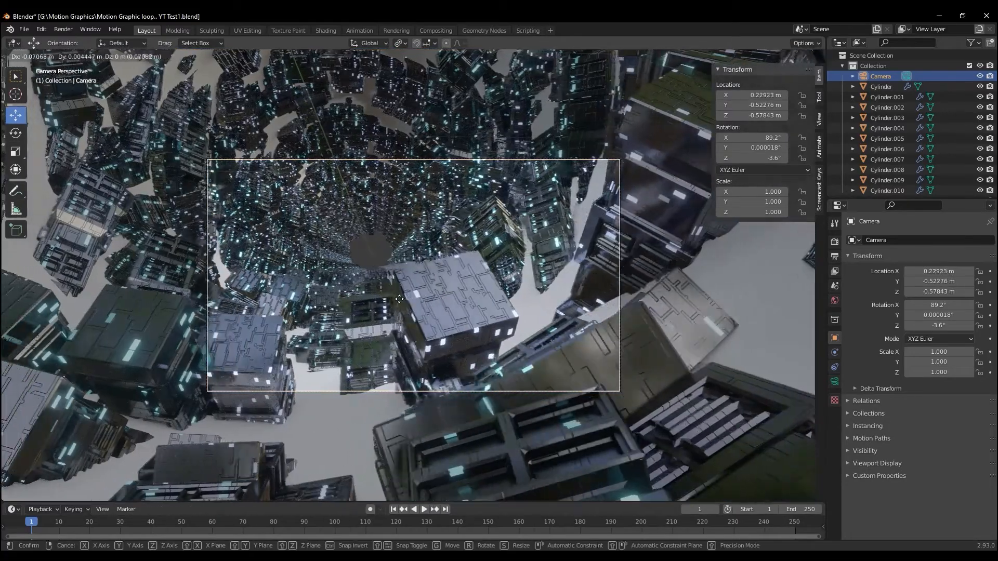
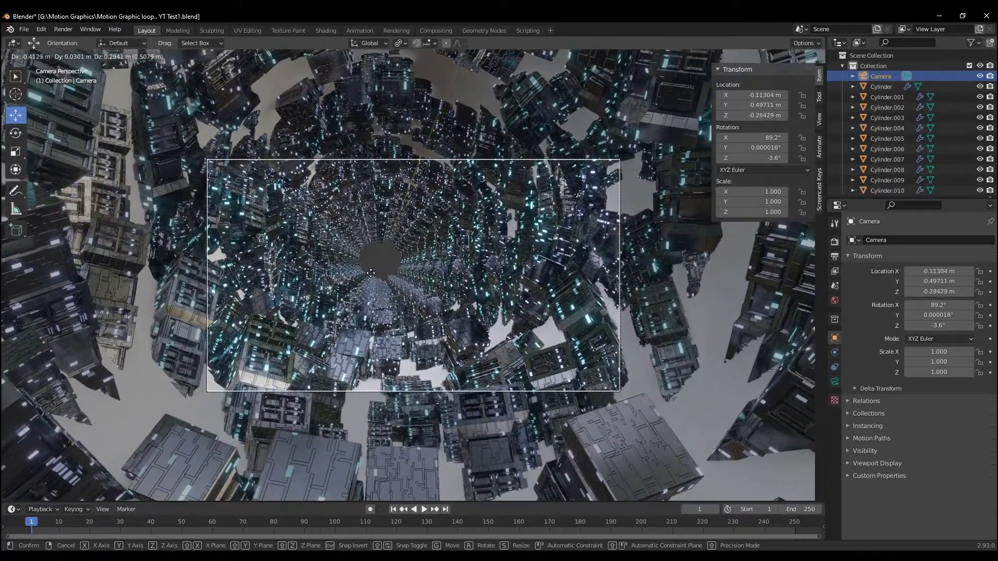
Place the moved camera at about X -0.13 m, Y -0.5 m, Z -0.24 m and set its rotation to X 90°, Y 0°
{"action": "left_click", "coordinate": [370, 267]}
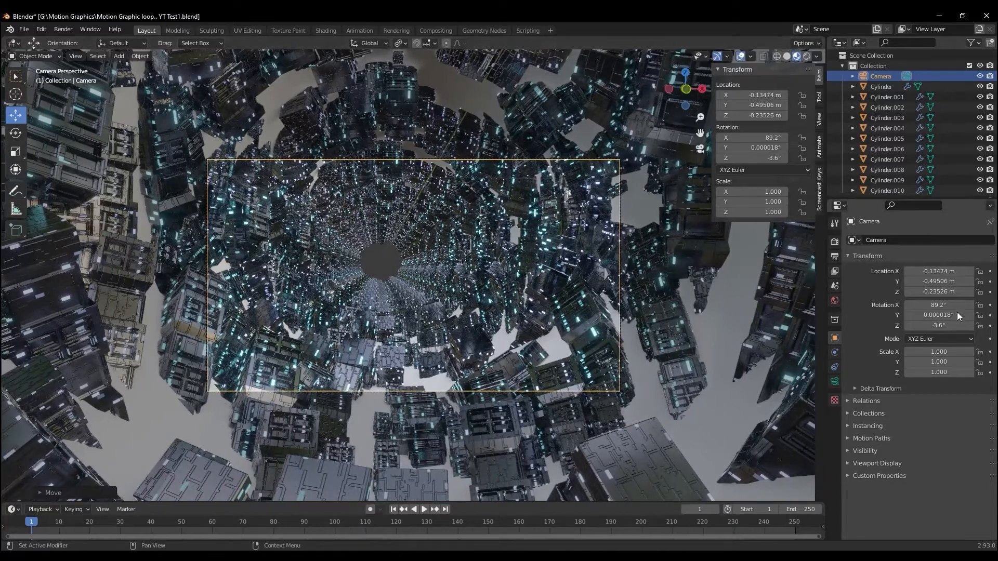
{"action": "key", "text": "Return"}
{"action": "double_click", "coordinate": [939, 315]}
{"action": "type", "text": "0"}
{"action": "key", "text": "Return"}
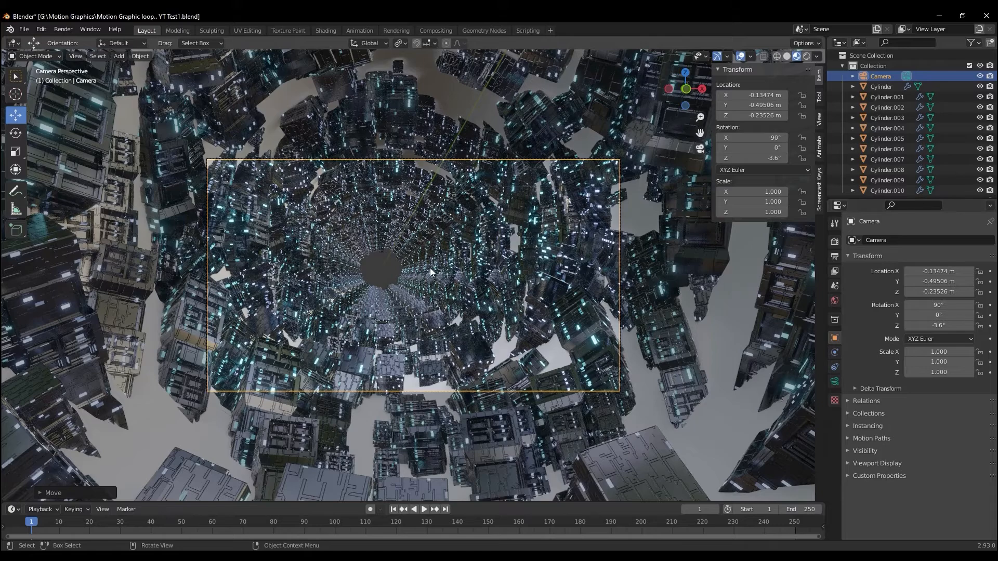
Move the camera to a height of about Z -0.21 m and set its X and Y location to 0 m
{"action": "key", "text": "g"}
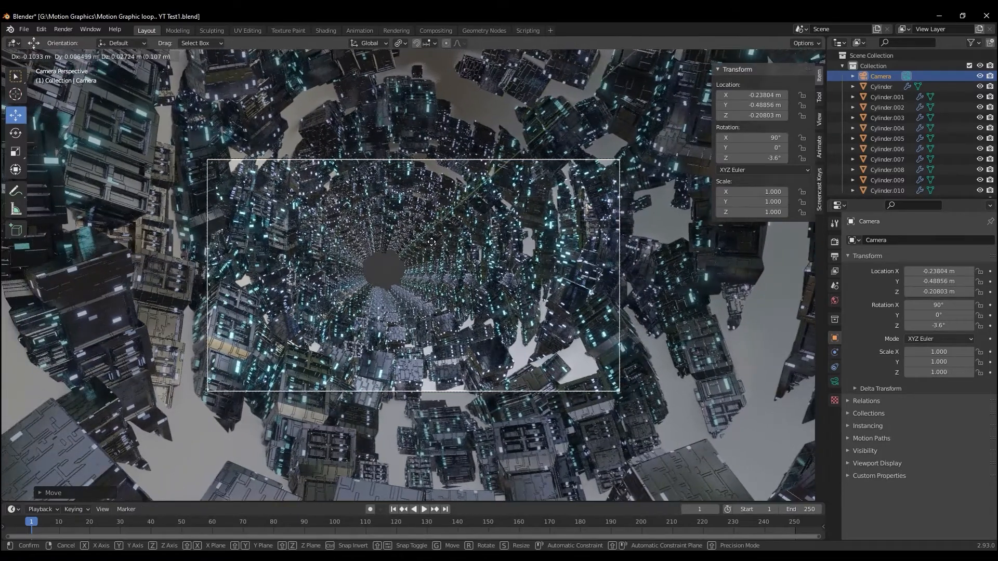
{"action": "left_click", "coordinate": [882, 271]}
{"action": "left_click", "coordinate": [940, 280]}
{"action": "type", "text": "0"}
{"action": "key", "text": "Return"}
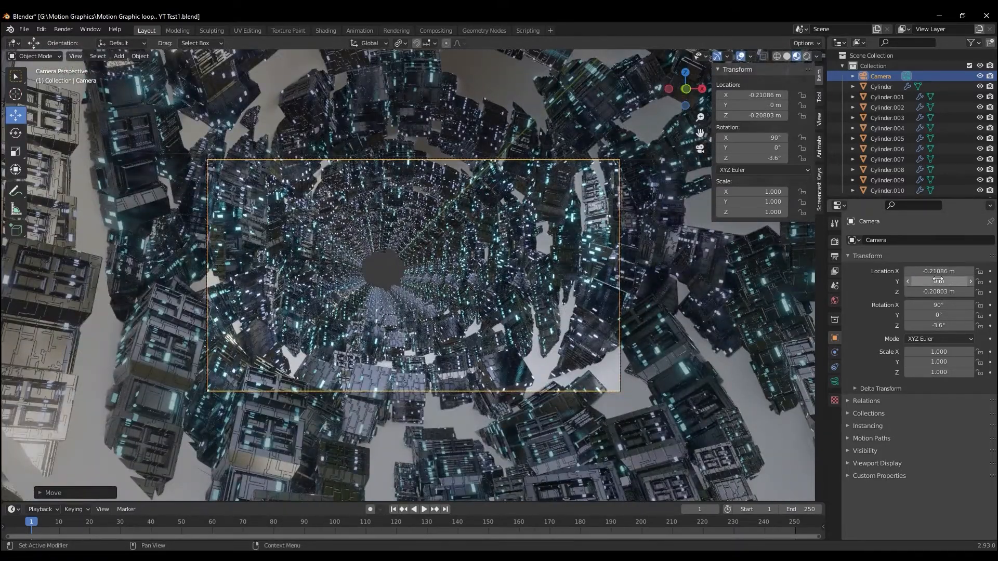
{"action": "left_click", "coordinate": [943, 271]}
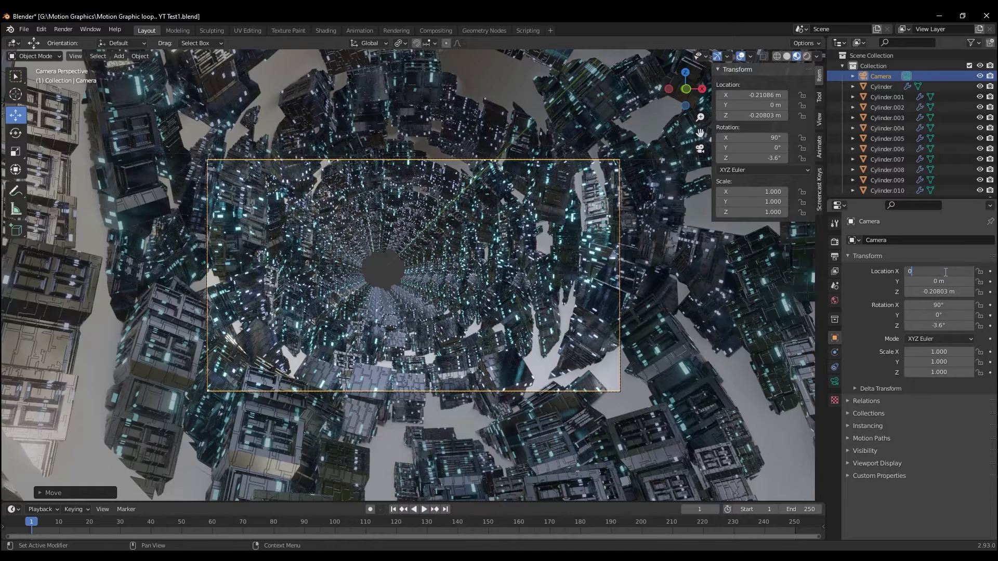
{"action": "type", "text": "0"}
{"action": "key", "text": "Return"}
Set the camera's focal length to 25 mm
{"action": "scroll", "coordinate": [356, 312], "scroll_direction": "down", "scroll_amount": 3}
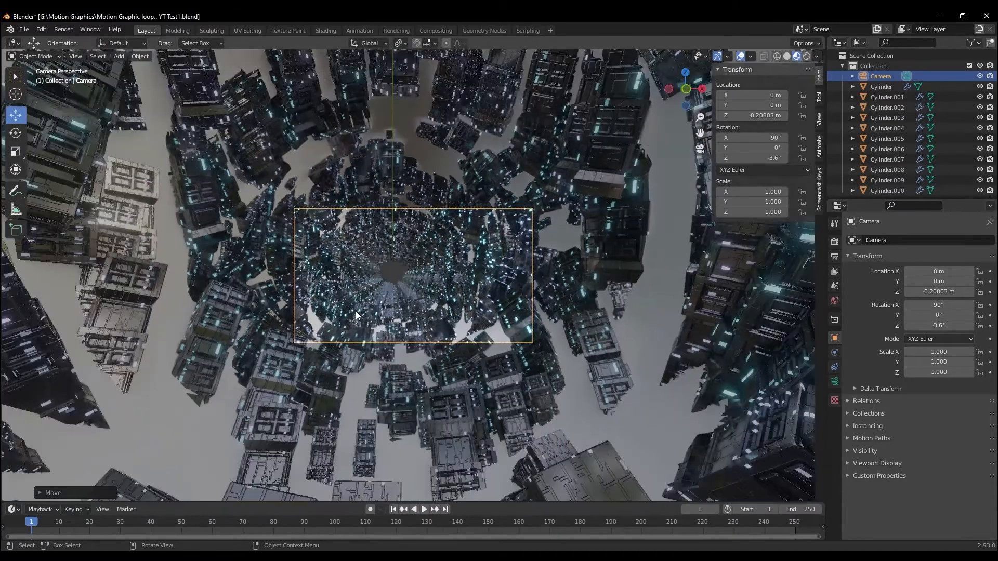
{"action": "scroll", "coordinate": [356, 311], "scroll_direction": "down", "scroll_amount": 3}
{"action": "middle_click_drag", "start_coordinate": [356, 311], "coordinate": [521, 383]}
{"action": "scroll", "coordinate": [407, 323], "scroll_direction": "down", "scroll_amount": 8}
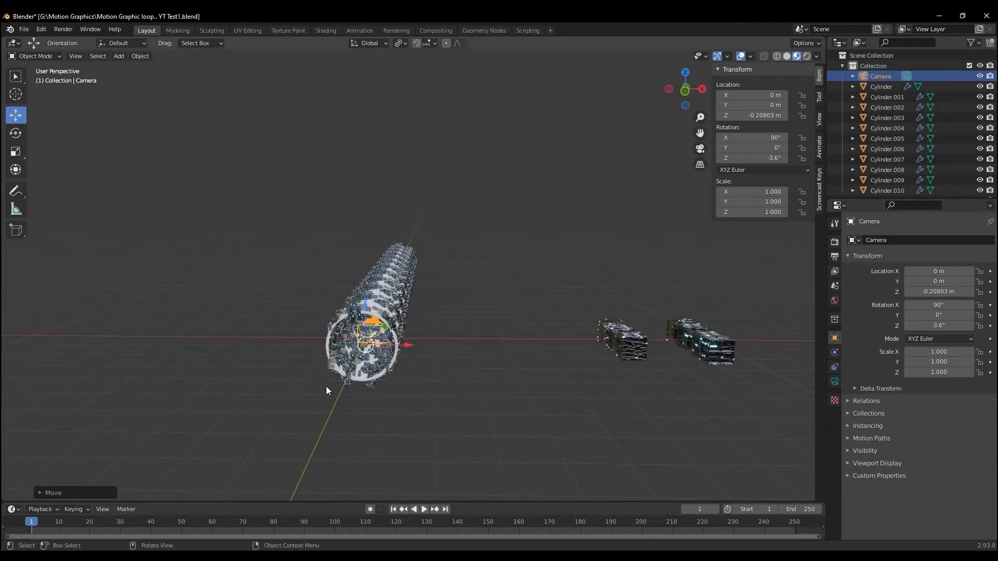
{"action": "key", "text": "KP_0"}
{"action": "left_click", "coordinate": [835, 381]}
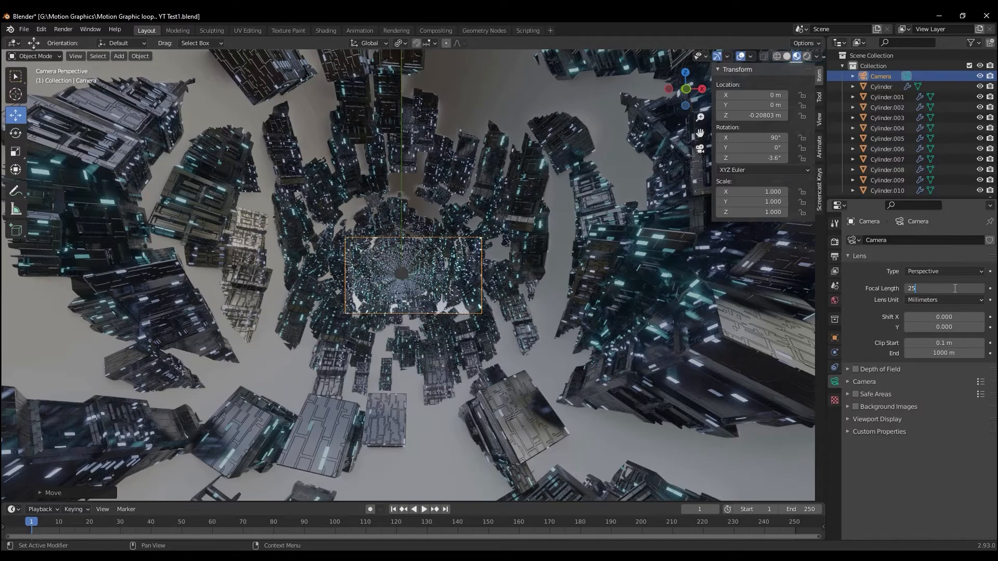
{"action": "key", "text": "Return"}
Check the framing through the camera and enable its depth of field
{"action": "scroll", "coordinate": [398, 370], "scroll_direction": "up", "scroll_amount": 8}
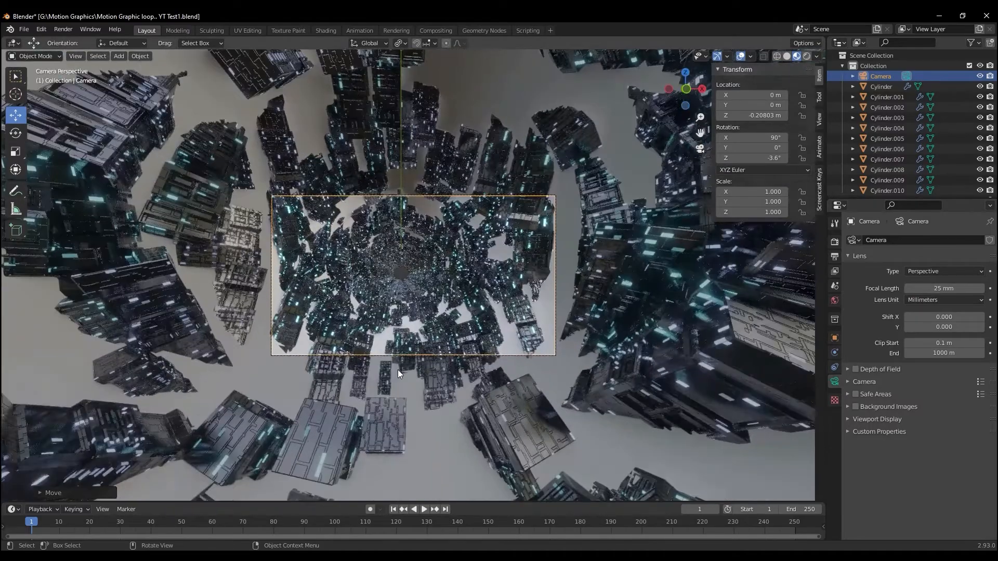
{"action": "scroll", "coordinate": [398, 368], "scroll_direction": "up", "scroll_amount": 3}
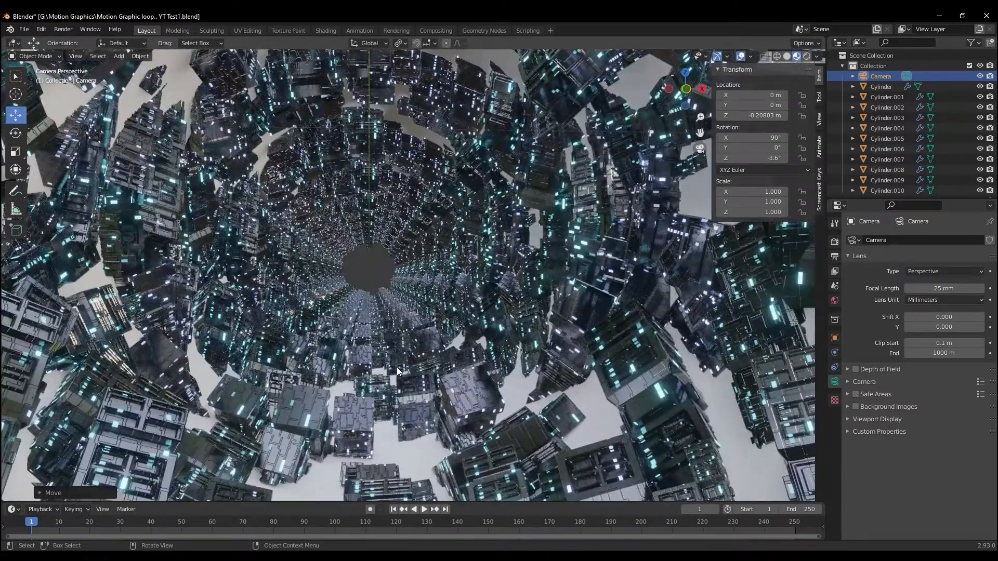
{"action": "scroll", "coordinate": [397, 367], "scroll_direction": "down", "scroll_amount": 3}
{"action": "scroll", "coordinate": [397, 367], "scroll_direction": "up", "scroll_amount": 5}
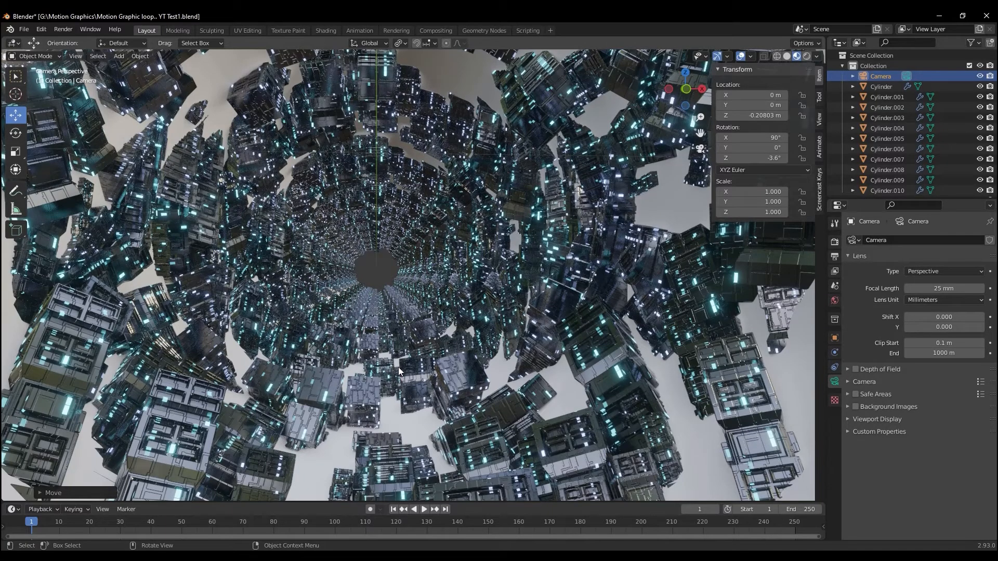
{"action": "scroll", "coordinate": [398, 367], "scroll_direction": "down", "scroll_amount": 5}
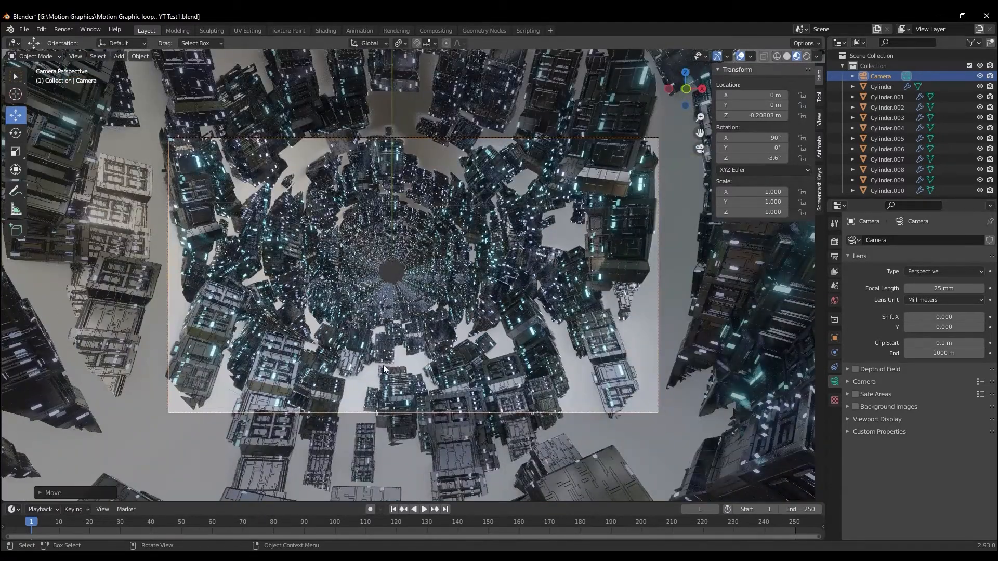
{"action": "middle_click_drag", "start_coordinate": [382, 365], "coordinate": [385, 374]}
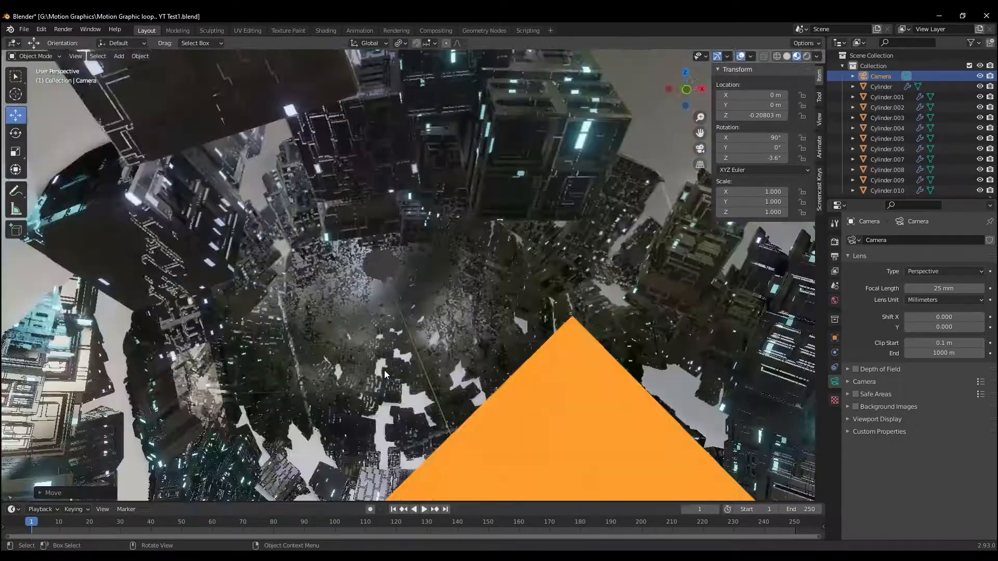
{"action": "key", "text": "KP_0"}
{"action": "scroll", "coordinate": [382, 369], "scroll_direction": "up", "scroll_amount": 1}
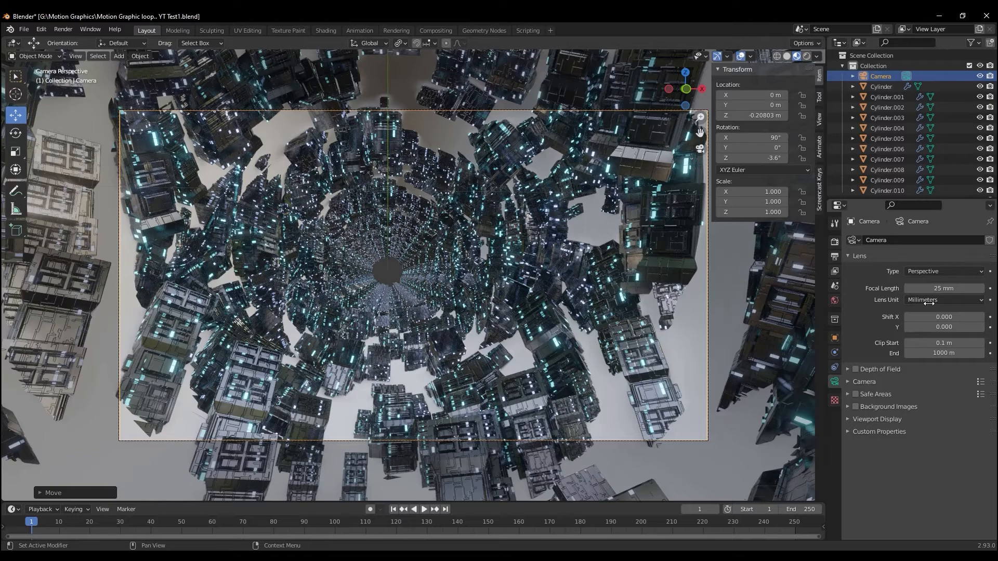
{"action": "left_click", "coordinate": [855, 371]}
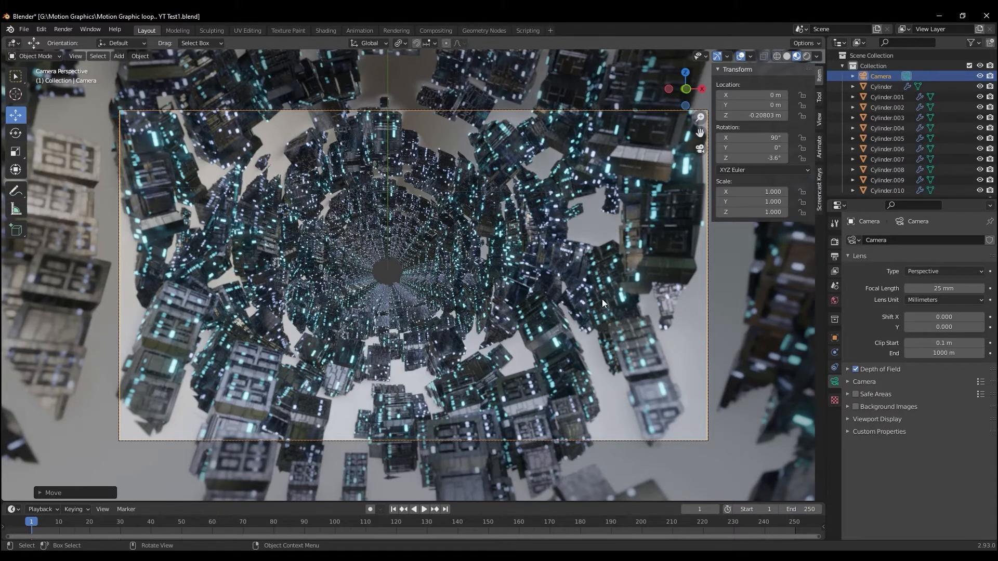
{"action": "scroll", "coordinate": [366, 306], "scroll_direction": "up", "scroll_amount": 1}
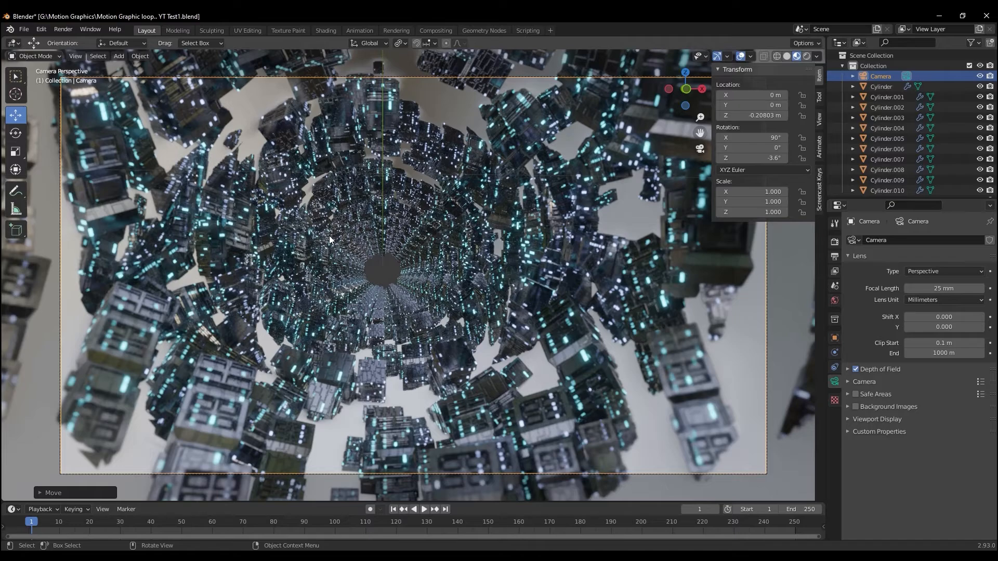
{"action": "scroll", "coordinate": [332, 263], "scroll_direction": "down", "scroll_amount": 2}
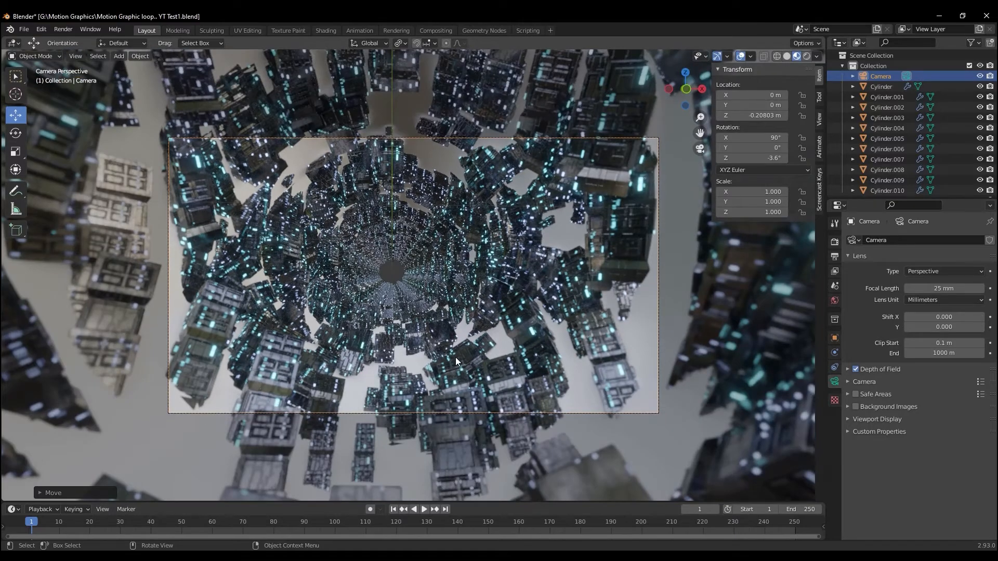
Select the object Cube in the Buildings collection and enlarge the timeline area
{"action": "left_click", "coordinate": [427, 330]}
{"action": "scroll", "coordinate": [416, 321], "scroll_direction": "down", "scroll_amount": 1}
{"action": "scroll", "coordinate": [414, 340], "scroll_direction": "up", "scroll_amount": 1}
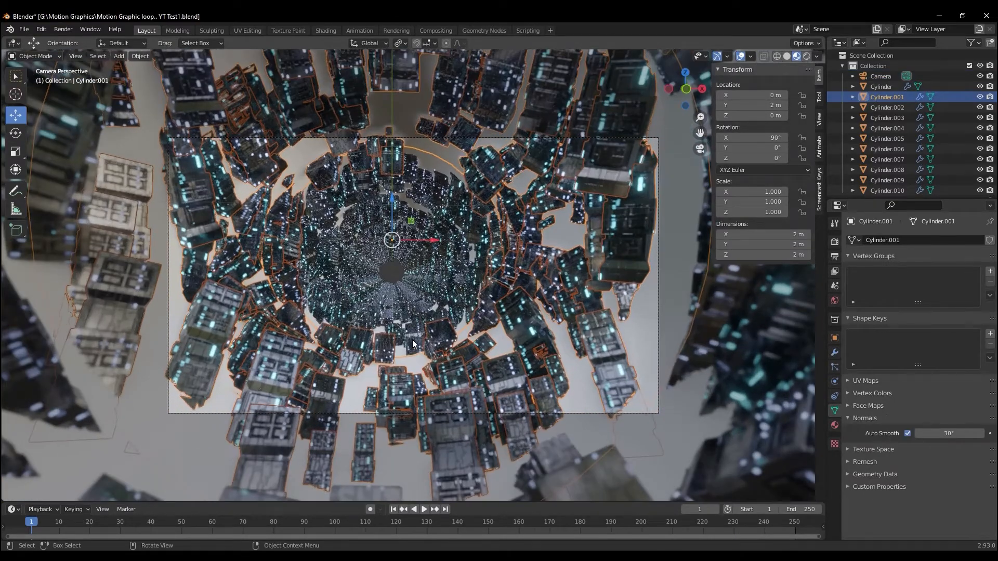
{"action": "scroll", "coordinate": [523, 375], "scroll_direction": "down", "scroll_amount": 3}
{"action": "scroll", "coordinate": [523, 376], "scroll_direction": "down", "scroll_amount": 1}
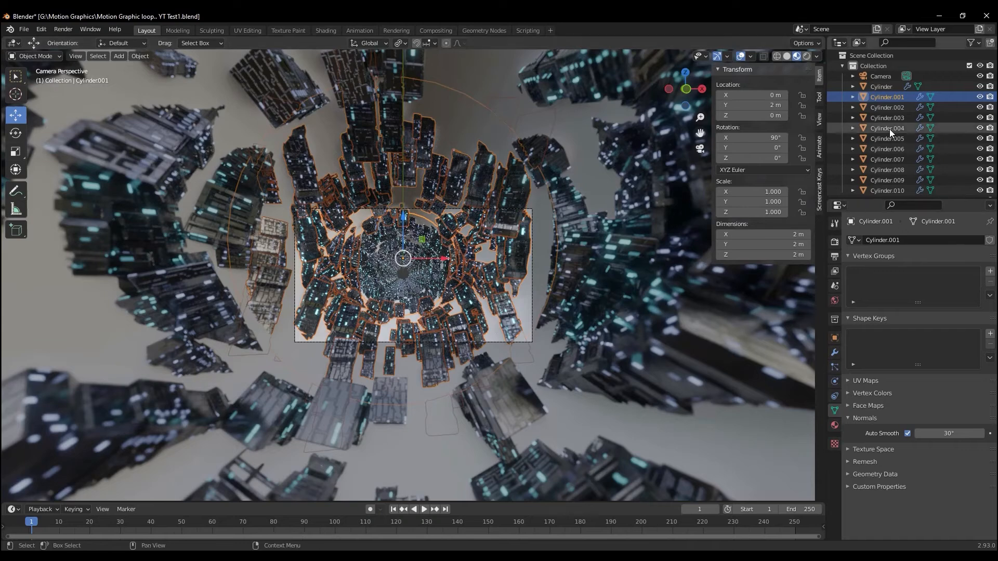
{"action": "left_click", "coordinate": [842, 65]}
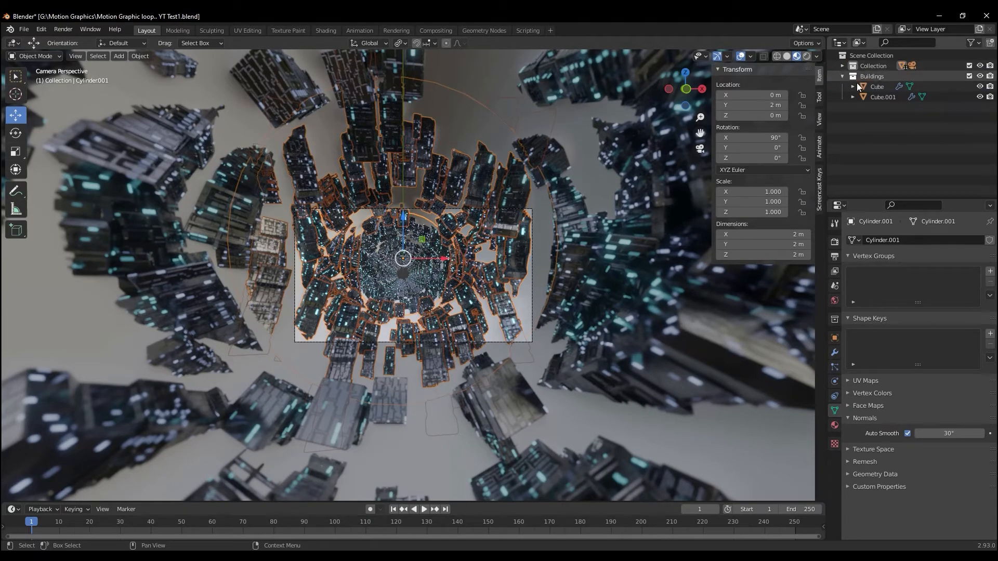
{"action": "left_click", "coordinate": [877, 87]}
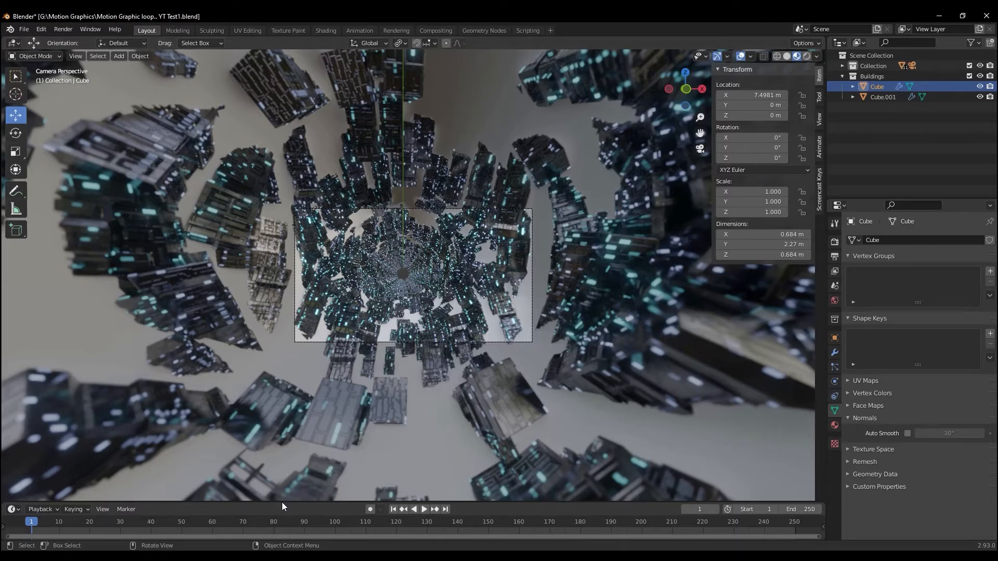
{"action": "left_click_drag", "start_coordinate": [284, 503], "coordinate": [295, 366]}
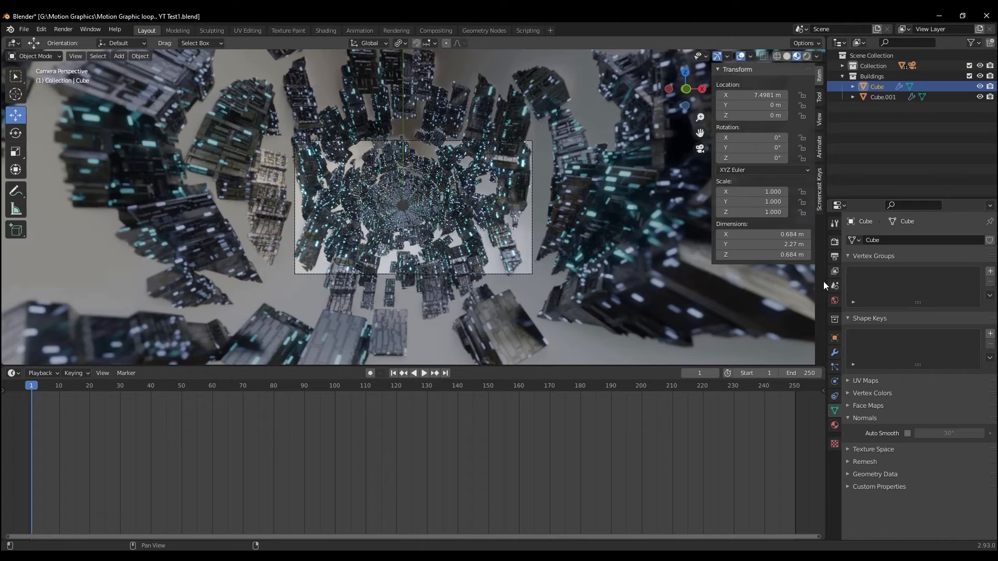
Test rotating Cube to 91° about Z and switch the viewport to Solid shading
{"action": "left_click", "coordinate": [835, 338]}
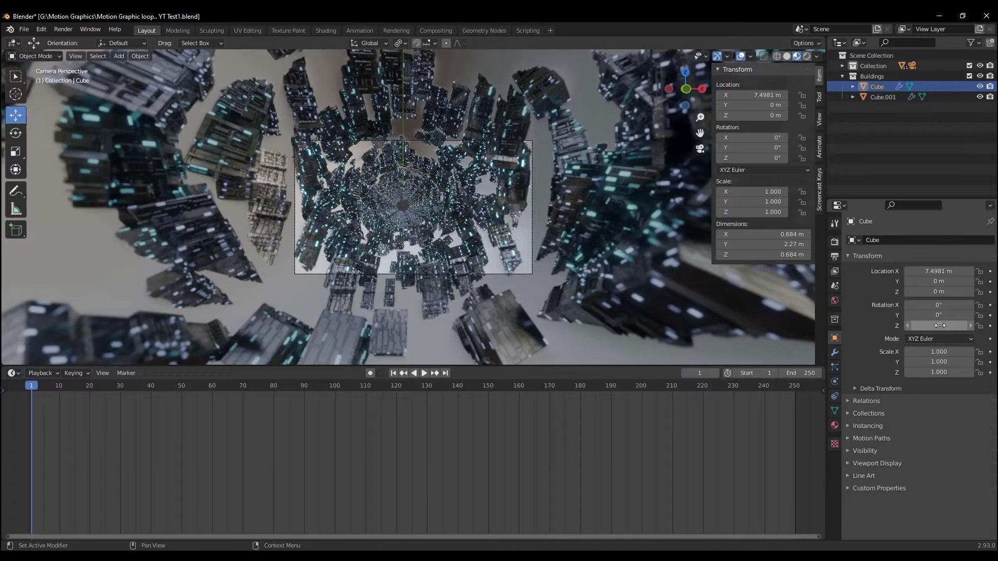
{"action": "left_click_drag", "start_coordinate": [956, 326], "coordinate": [676, 360]}
{"action": "left_click", "coordinate": [788, 56]}
{"action": "scroll", "coordinate": [389, 300], "scroll_direction": "up", "scroll_amount": 3}
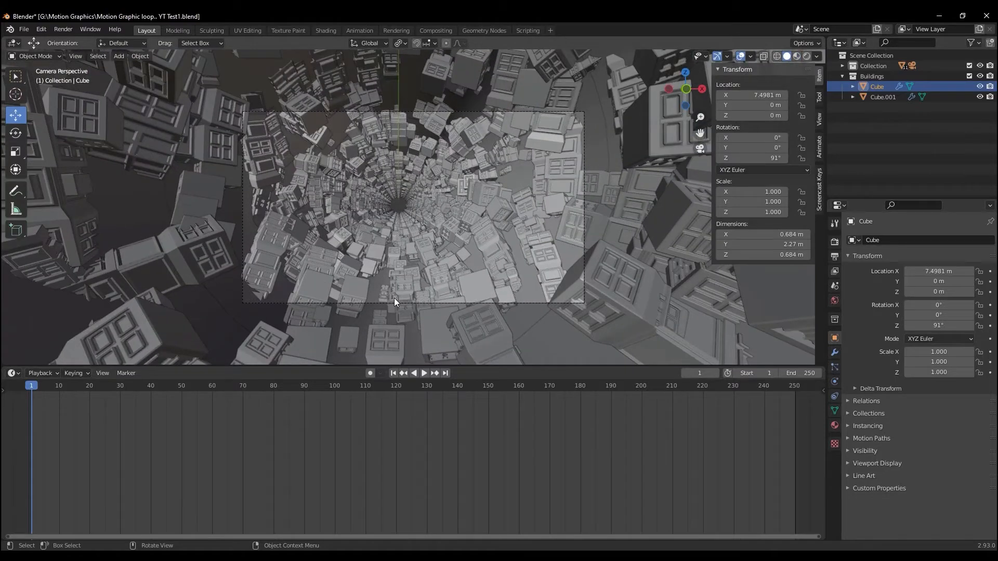
Reset Cube's Z rotation to 0° and keyframe it at frame 1
{"action": "mouse_move", "coordinate": [948, 330]}
{"action": "left_mouse_down"}
{"action": "mouse_move", "coordinate": [317, 341]}
{"action": "mouse_move", "coordinate": [751, 388]}
{"action": "mouse_move", "coordinate": [934, 386]}
{"action": "mouse_move", "coordinate": [27, 386]}
{"action": "mouse_move", "coordinate": [152, 395]}
{"action": "mouse_move", "coordinate": [960, 326]}
{"action": "left_mouse_up"}
{"action": "left_click", "coordinate": [961, 327]}
{"action": "type", "text": "0"}
{"action": "key", "text": "Return"}
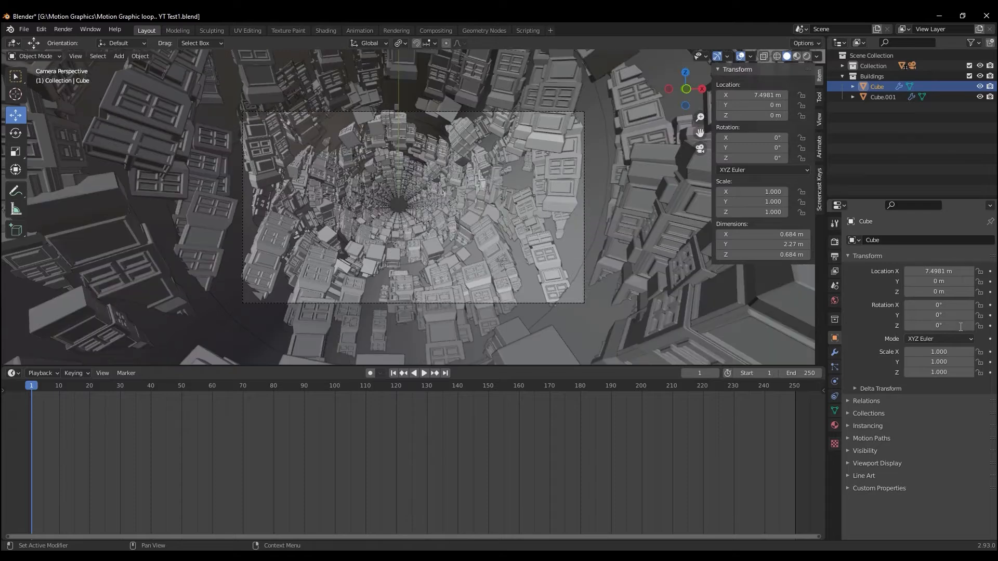
{"action": "left_click", "coordinate": [990, 326]}
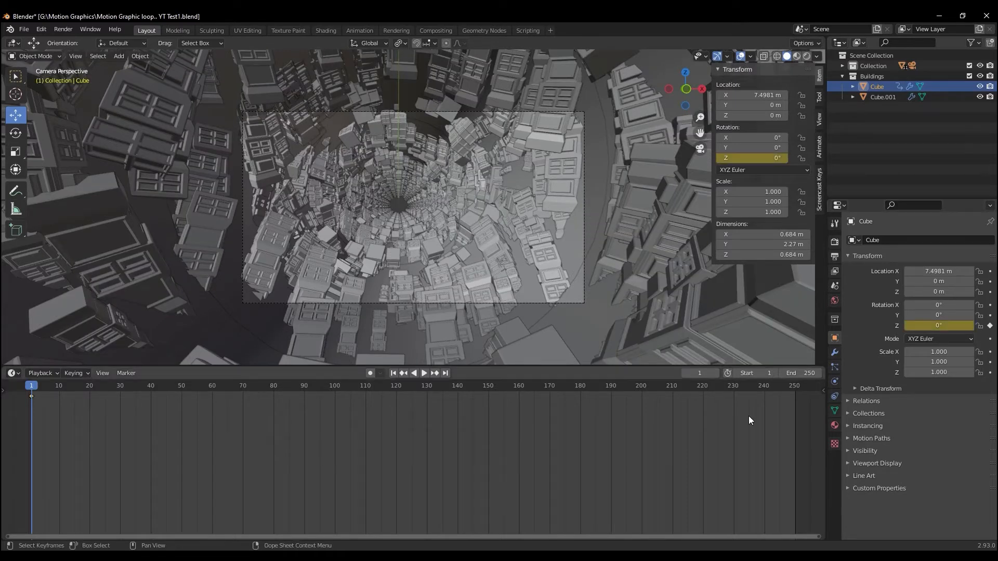
Set the animation's end frame to 200 and keyframe Cube's Z rotation at 360° on frame 201
{"action": "left_click_drag", "start_coordinate": [29, 380], "coordinate": [645, 389]}
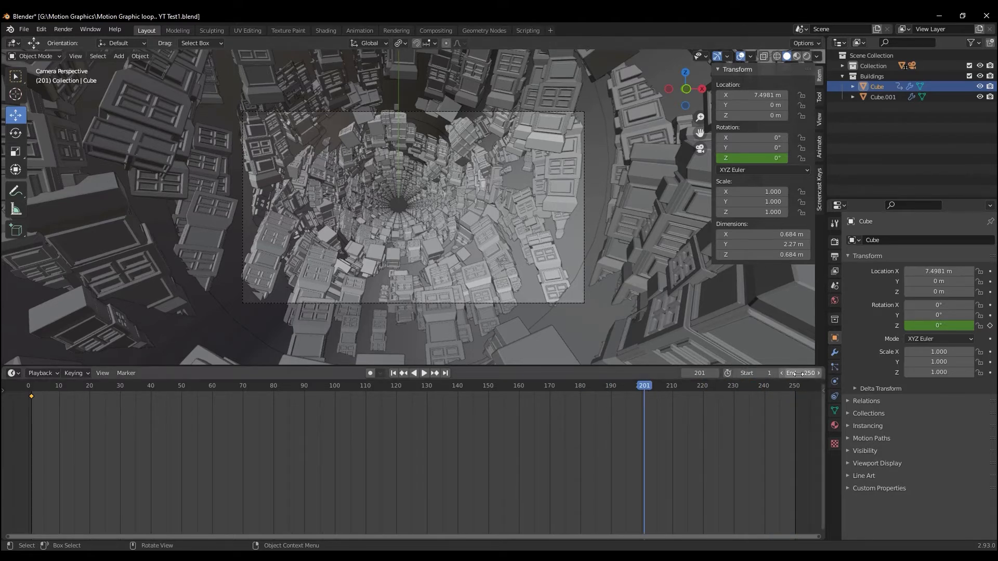
{"action": "left_click", "coordinate": [796, 375]}
{"action": "type", "text": "200"}
{"action": "key", "text": "Return"}
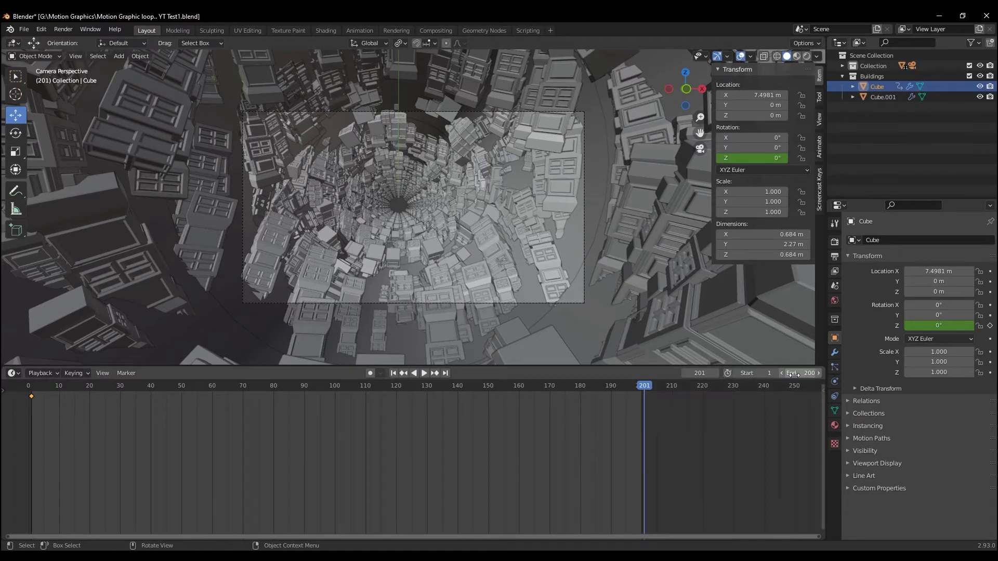
{"action": "right_click", "coordinate": [917, 322]}
{"action": "left_click", "coordinate": [920, 341]}
Select both of Cube's rotation keyframes and set their interpolation mode to Linear
{"action": "left_click_drag", "start_coordinate": [675, 391], "coordinate": [1, 402]}
{"action": "right_click", "coordinate": [33, 395]}
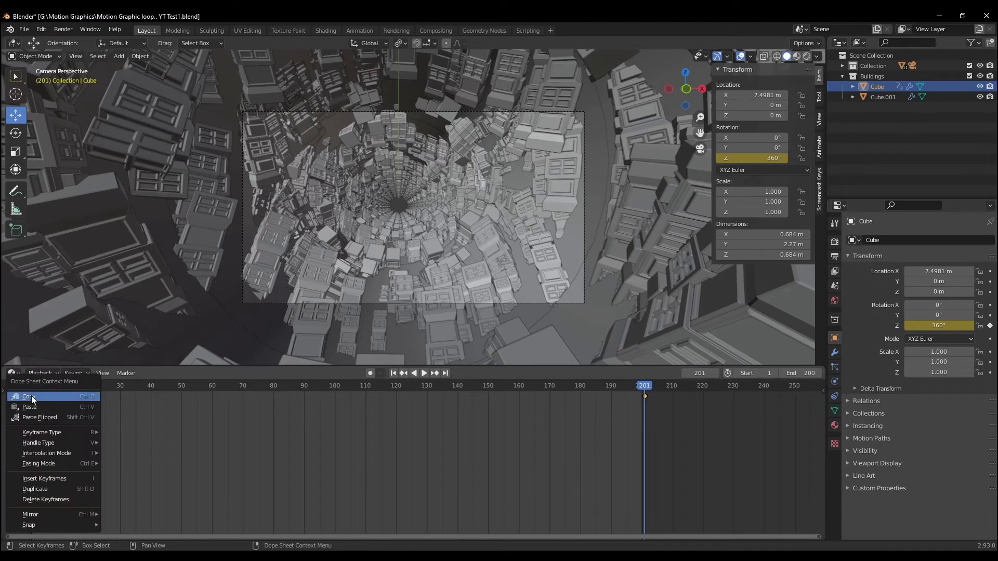
{"action": "mouse_move", "coordinate": [73, 453]}
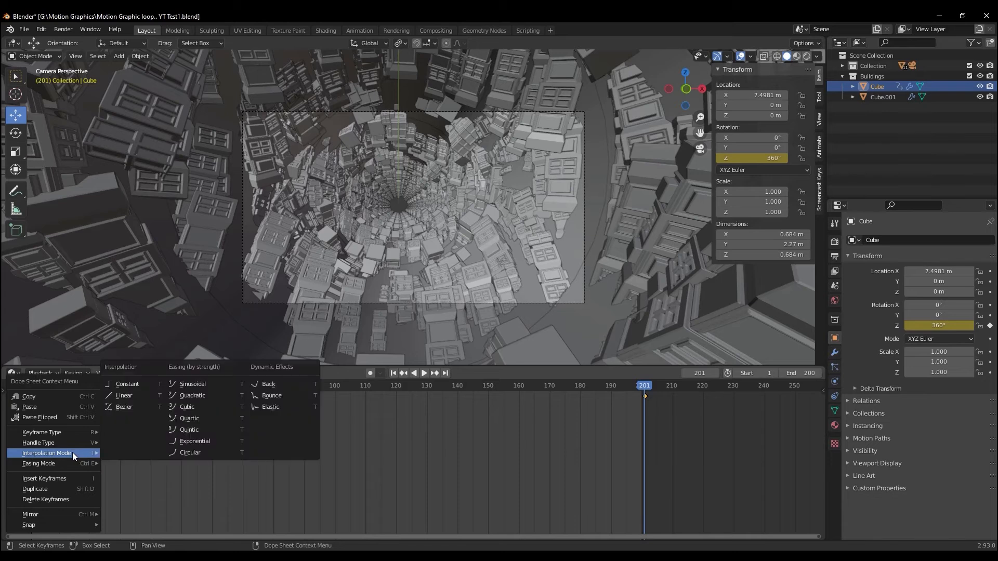
{"action": "left_click", "coordinate": [123, 398]}
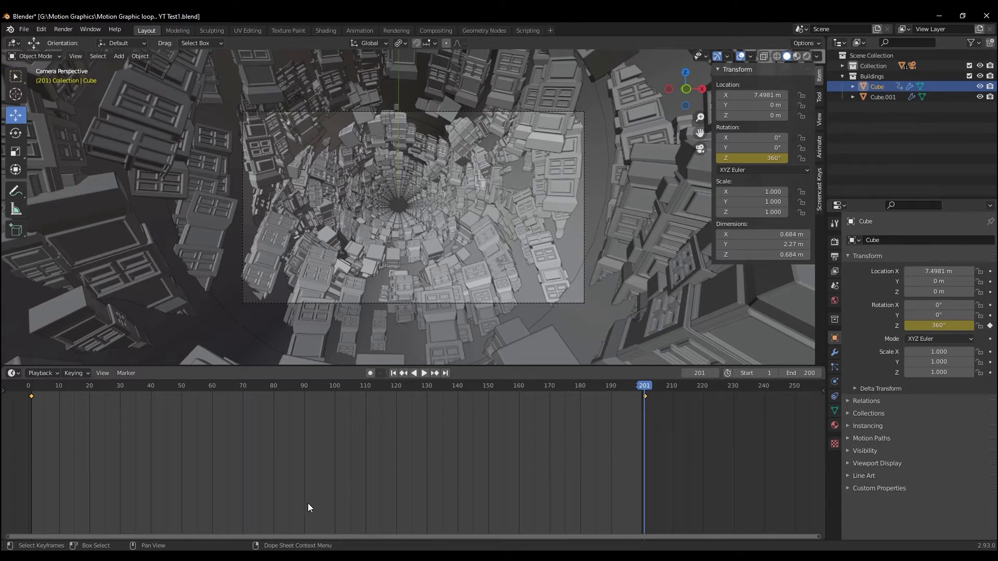
{"action": "right_click", "coordinate": [32, 397]}
{"action": "mouse_move", "coordinate": [36, 396]}
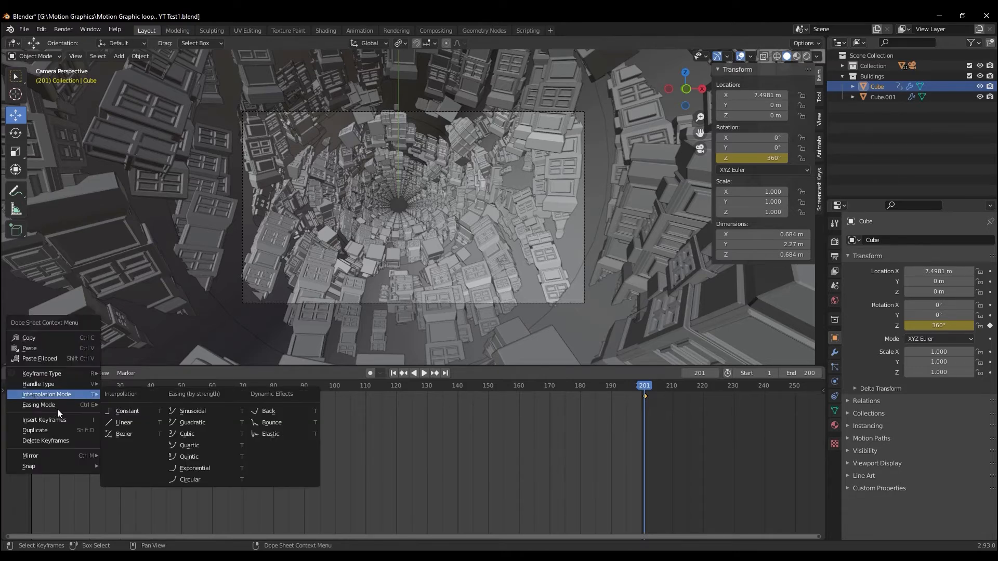
{"action": "left_click", "coordinate": [142, 435]}
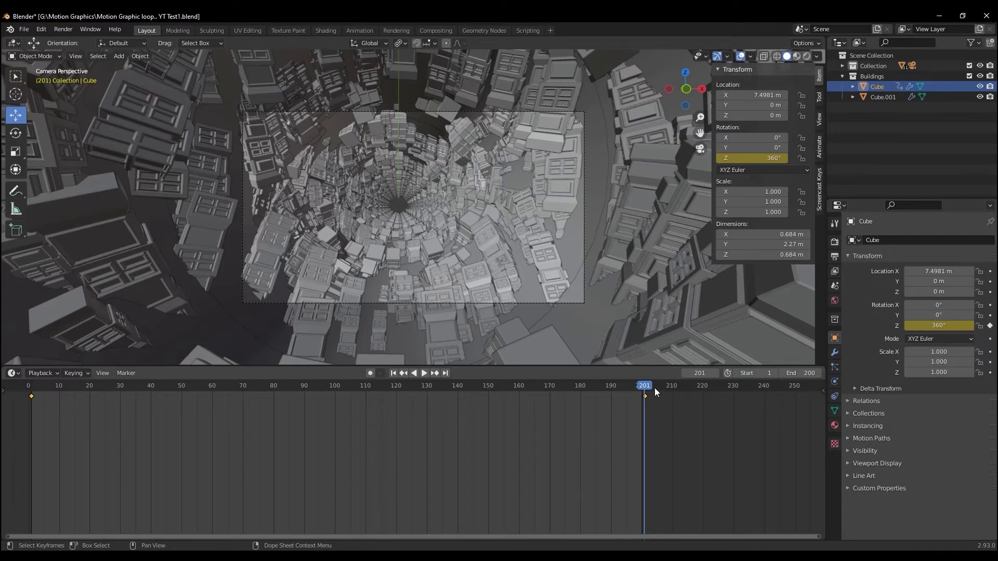
Preview Cube's rotation by scrubbing, and keyframe Cube.001's Z rotation at 0° on frame 1
{"action": "left_click_drag", "start_coordinate": [641, 388], "coordinate": [109, 389]}
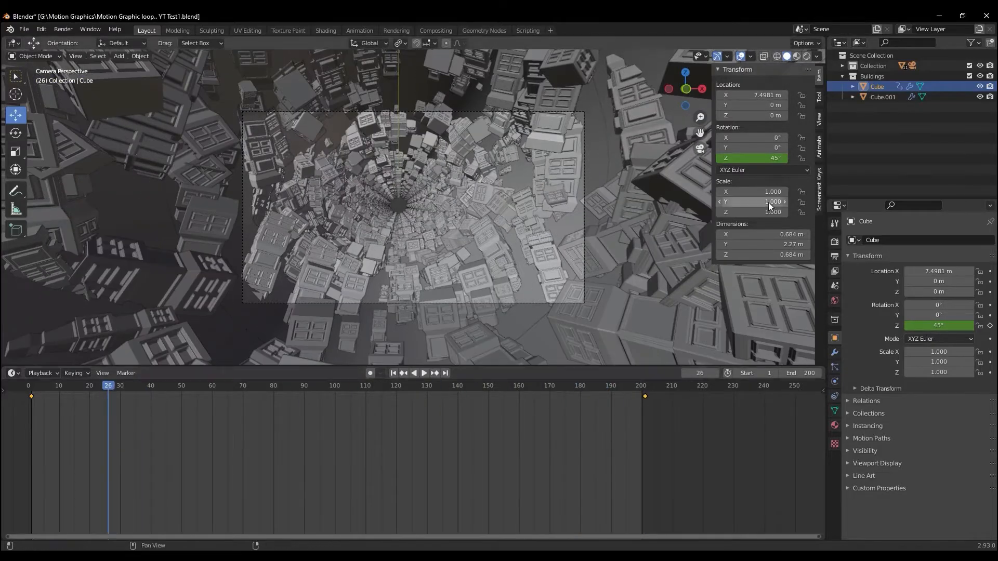
{"action": "left_click", "coordinate": [881, 98]}
{"action": "left_click_drag", "start_coordinate": [105, 386], "coordinate": [33, 392]}
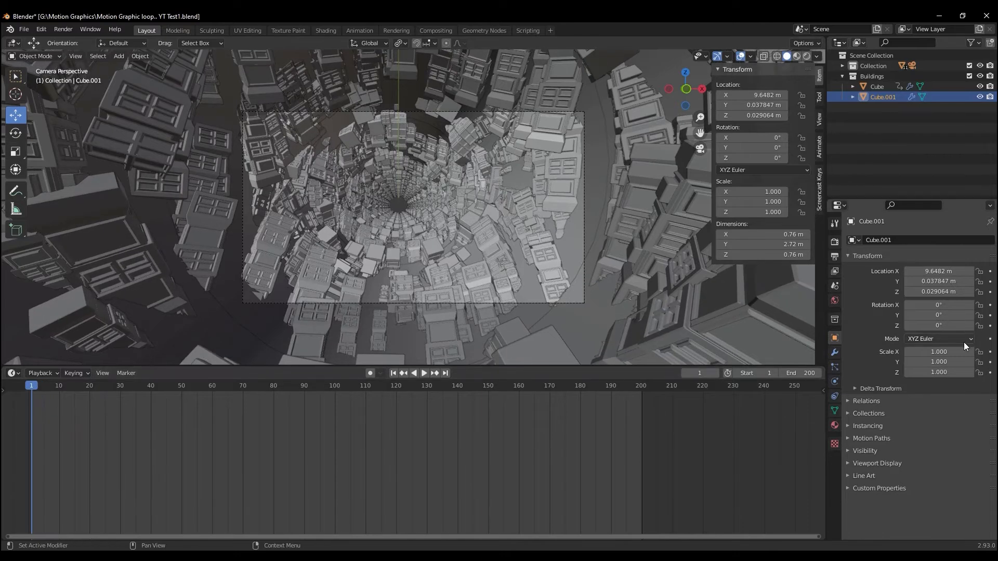
{"action": "left_click", "coordinate": [991, 326]}
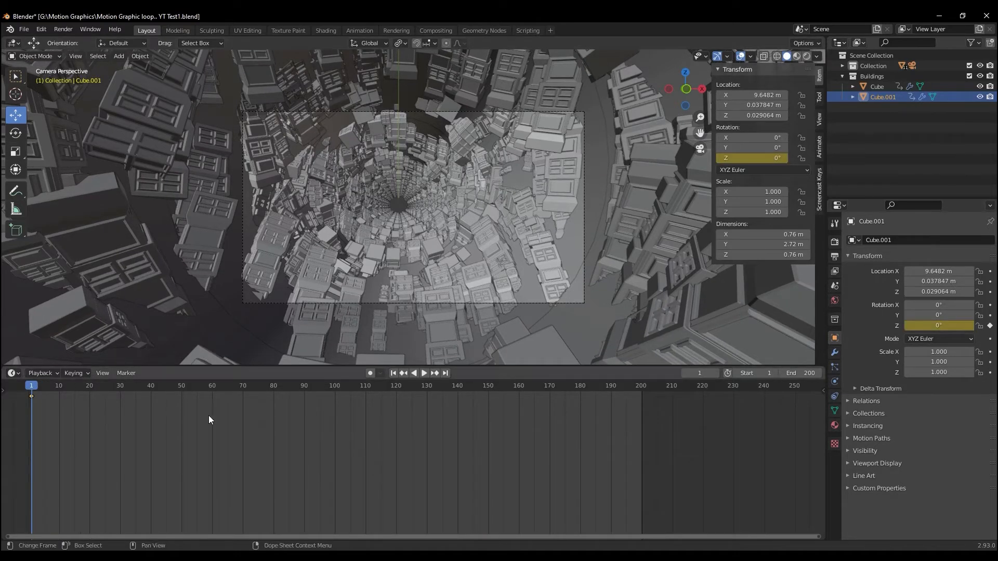
Keyframe Cube.001's Z rotation at 360° on frame 201 and preview the animation from its start
{"action": "left_click_drag", "start_coordinate": [32, 385], "coordinate": [666, 373]}
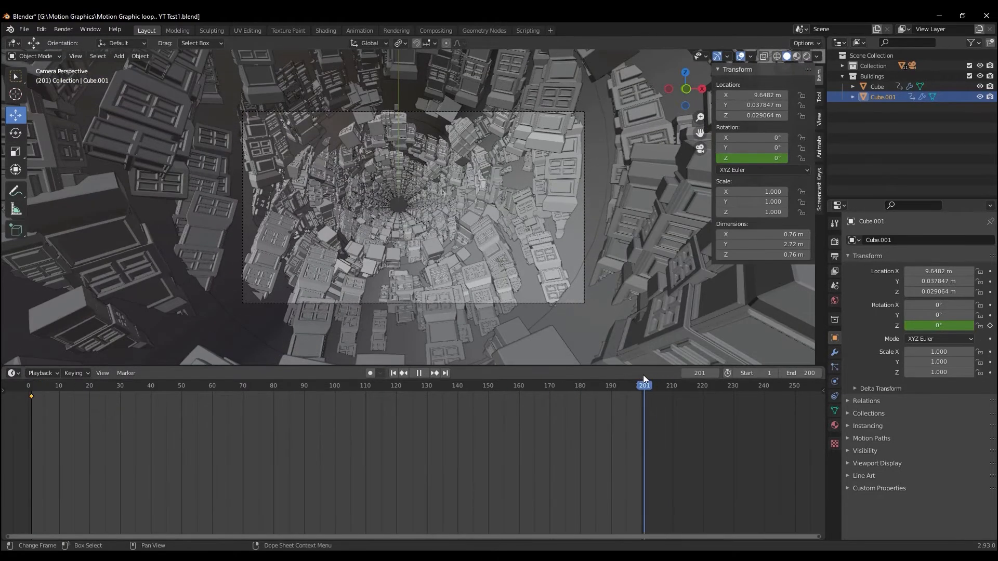
{"action": "key", "text": "space"}
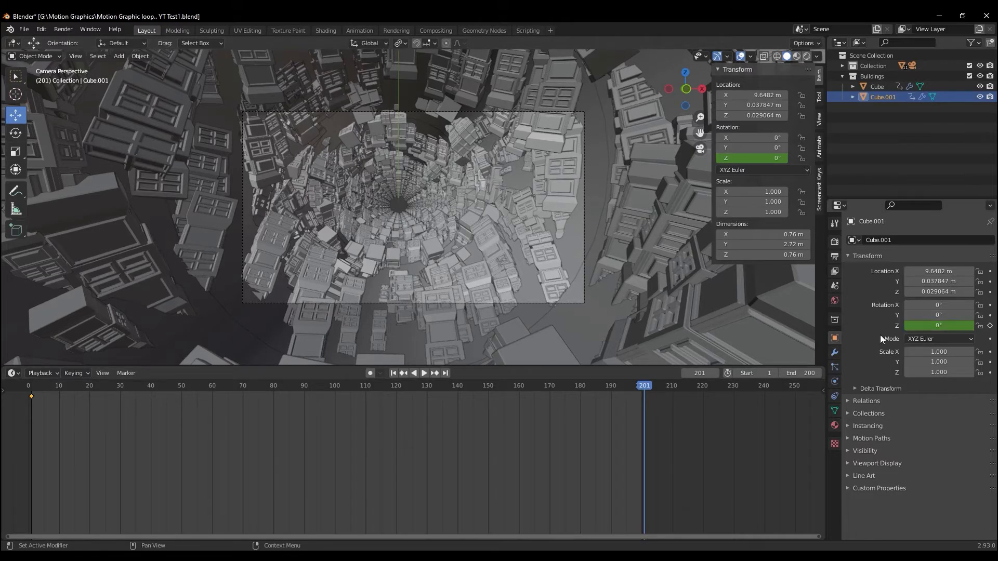
{"action": "left_click", "coordinate": [918, 326]}
{"action": "type", "text": "360"}
{"action": "key", "text": "Return"}
{"action": "left_click", "coordinate": [991, 326]}
{"action": "left_click_drag", "start_coordinate": [664, 379], "coordinate": [27, 397]}
{"action": "key", "text": "space"}
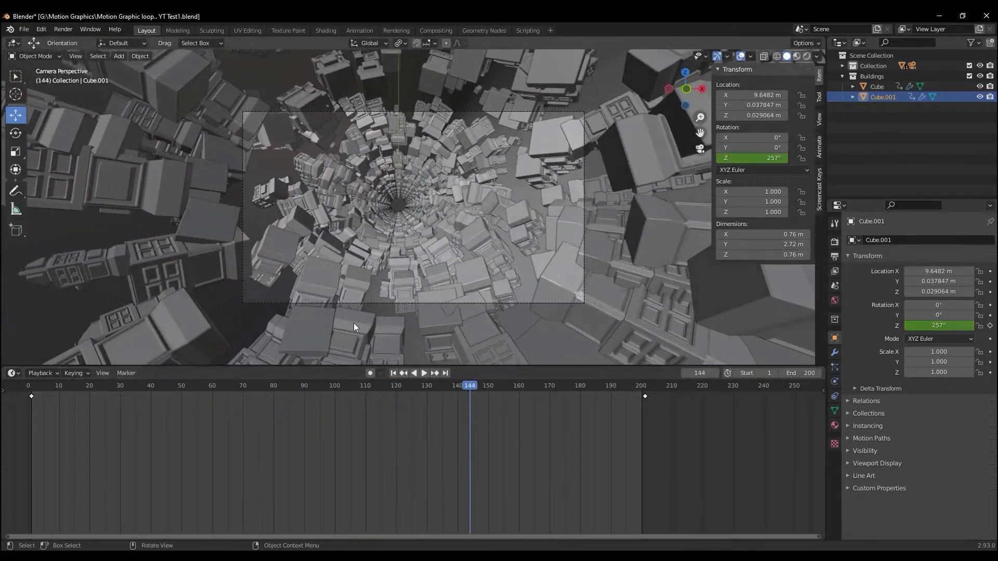
{"action": "left_click_drag", "start_coordinate": [470, 386], "coordinate": [35, 393]}
{"action": "key", "text": "space"}
Set the building particles' render scale to 0.093 on the tunnel segment and preview the denser tunnel in motion
{"action": "left_click", "coordinate": [292, 276]}
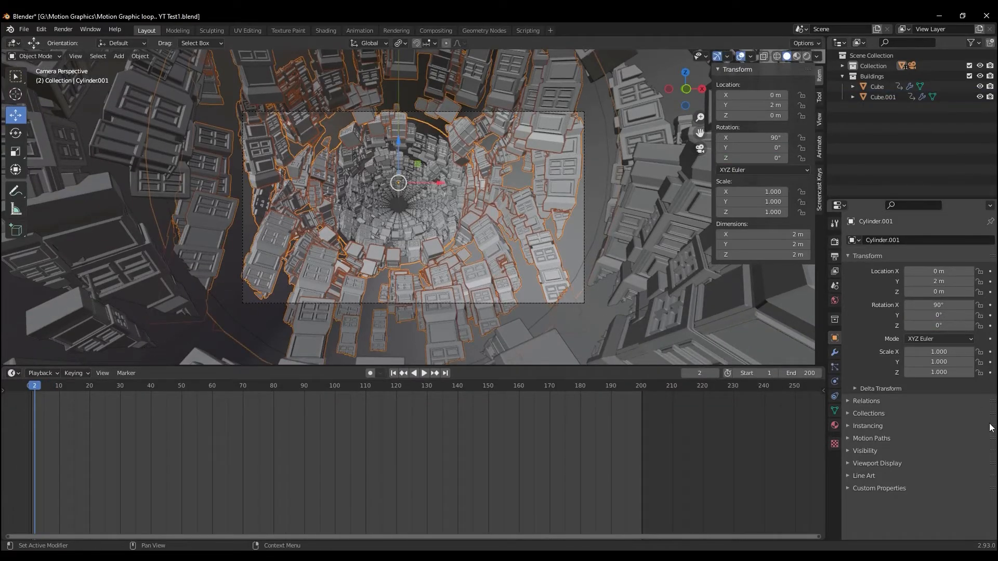
{"action": "left_click", "coordinate": [835, 366]}
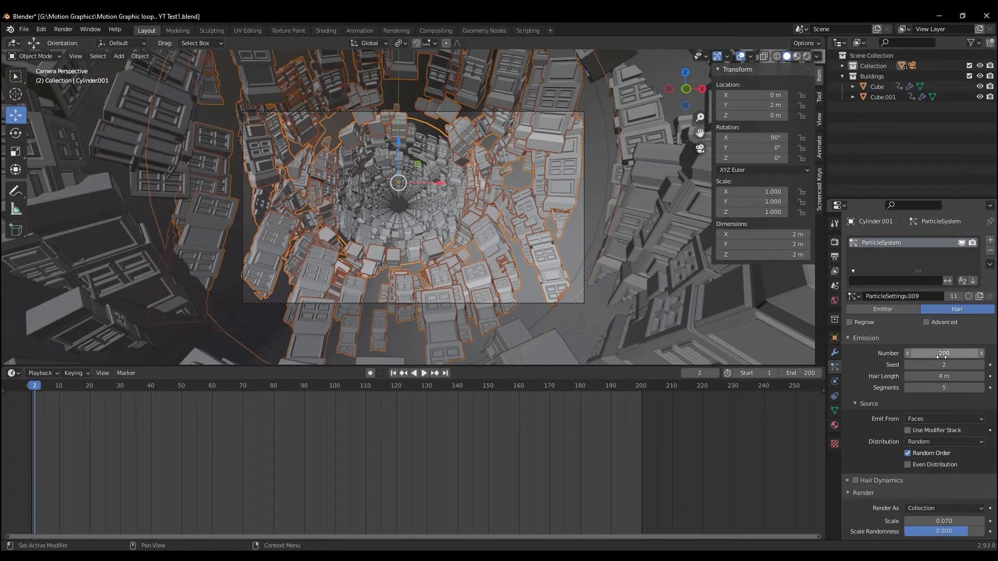
{"action": "scroll", "coordinate": [916, 489], "scroll_direction": "down", "scroll_amount": 2}
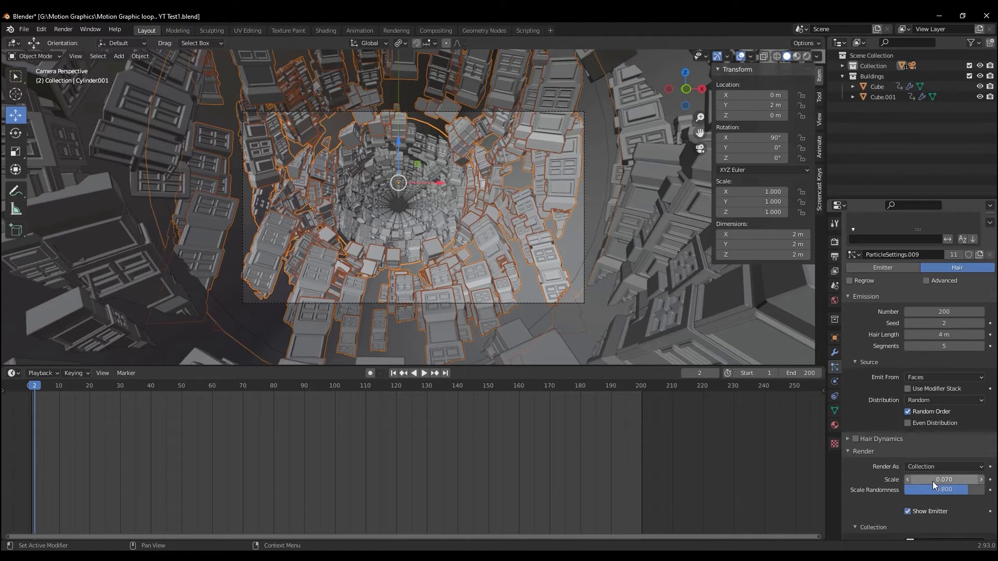
{"action": "left_click_drag", "start_coordinate": [938, 481], "coordinate": [944, 480]}
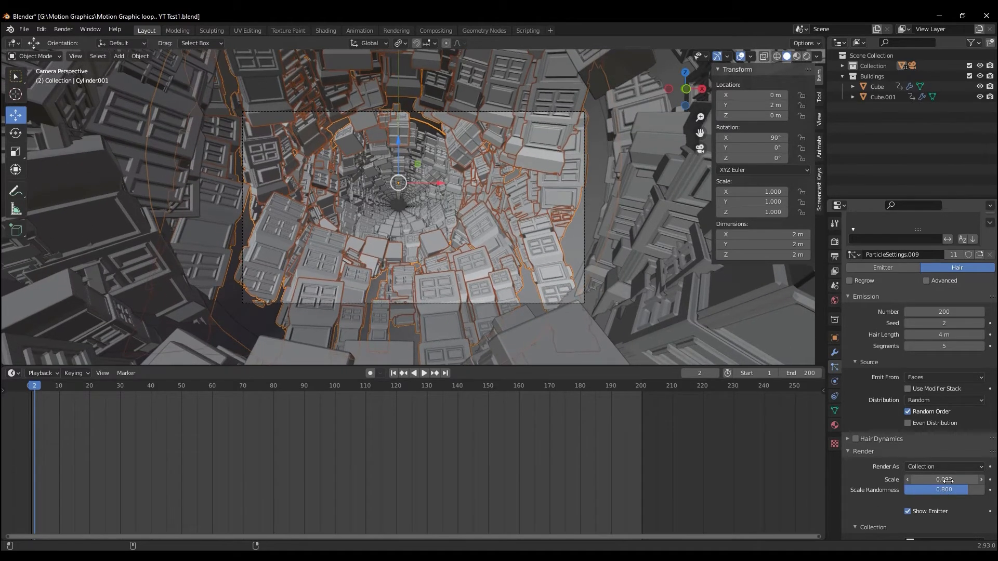
{"action": "key", "text": "space"}
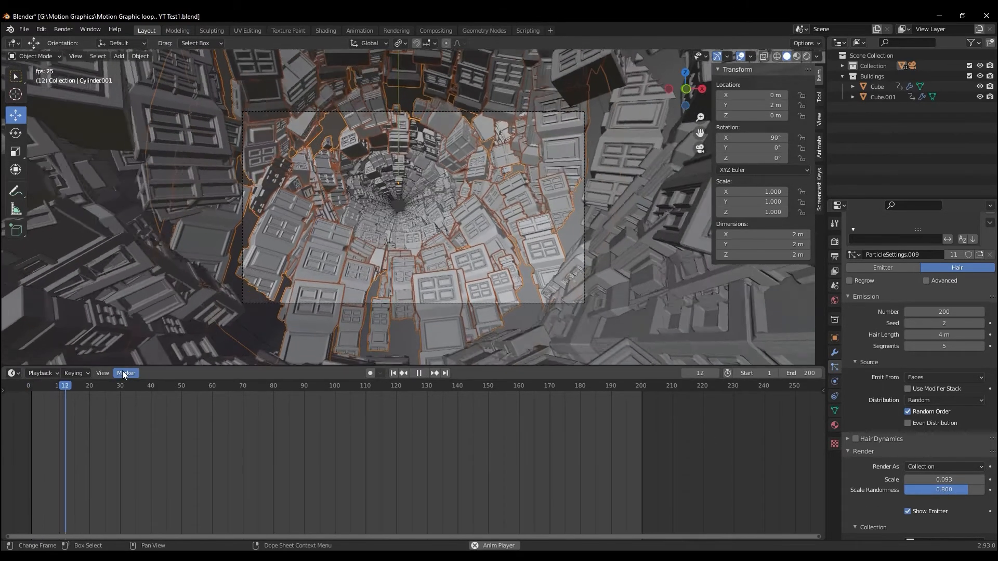
{"action": "key", "text": "space"}
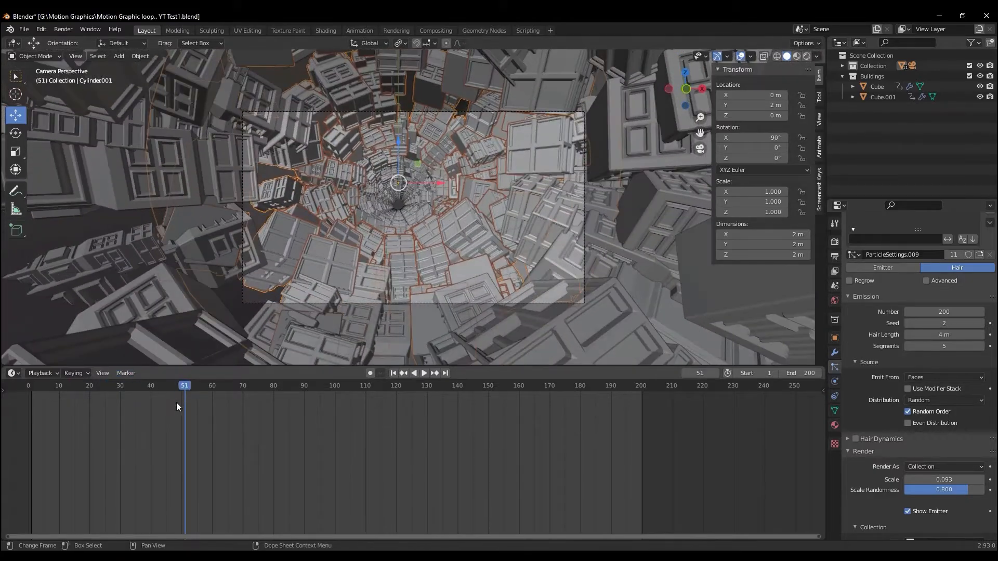
{"action": "left_click_drag", "start_coordinate": [184, 385], "coordinate": [34, 388]}
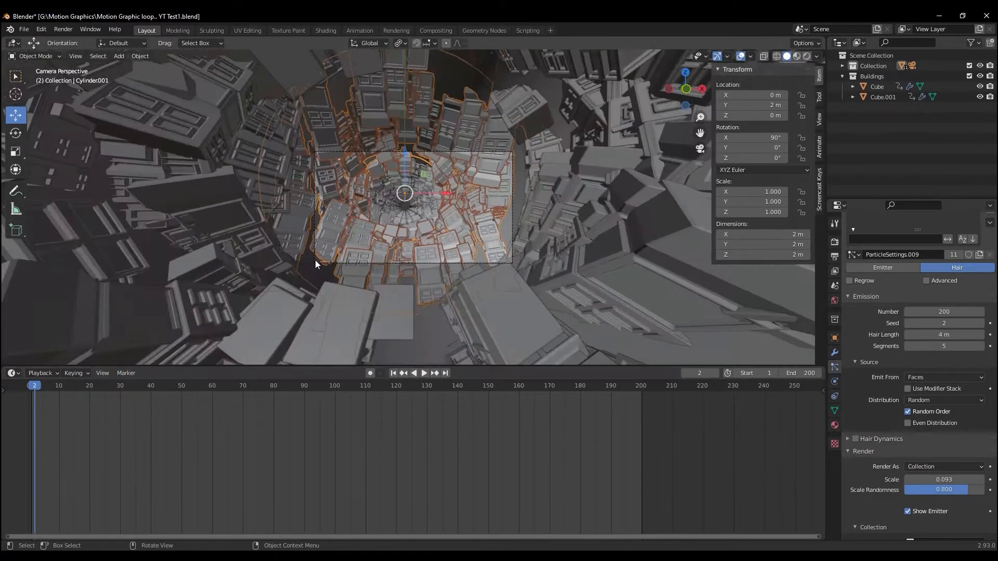
Leave the camera view and switch the viewport to Material Preview shading to see the tunnel's open end
{"action": "middle_click_drag", "start_coordinate": [299, 258], "coordinate": [323, 265]}
{"action": "scroll", "coordinate": [315, 259], "scroll_direction": "down", "scroll_amount": 5}
{"action": "left_click_drag", "start_coordinate": [443, 265], "coordinate": [457, 284]}
{"action": "key", "text": "ctrl+z"}
{"action": "middle_click_drag", "start_coordinate": [394, 326], "coordinate": [390, 315]}
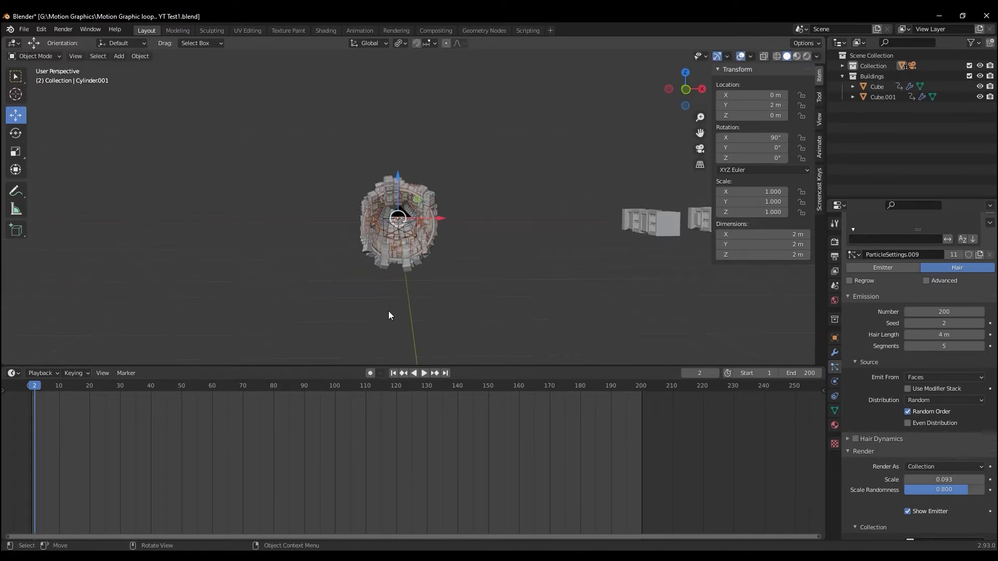
{"action": "left_click", "coordinate": [405, 240]}
{"action": "middle_click_drag", "start_coordinate": [329, 298], "coordinate": [335, 303]}
{"action": "scroll", "coordinate": [335, 303], "scroll_direction": "up", "scroll_amount": 4}
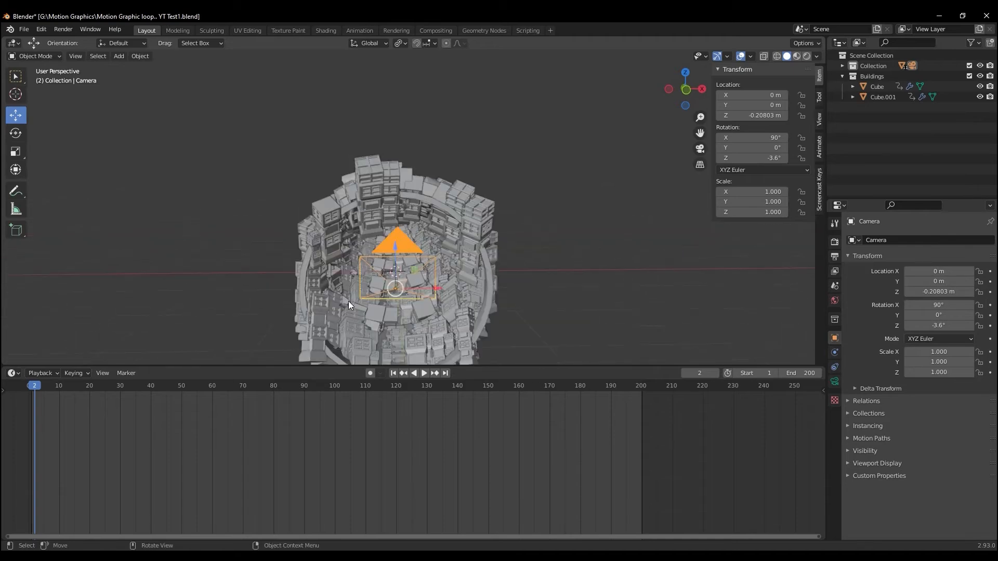
{"action": "left_click", "coordinate": [797, 56]}
{"action": "middle_click_drag", "start_coordinate": [520, 258], "coordinate": [521, 249], "text": "shift"}
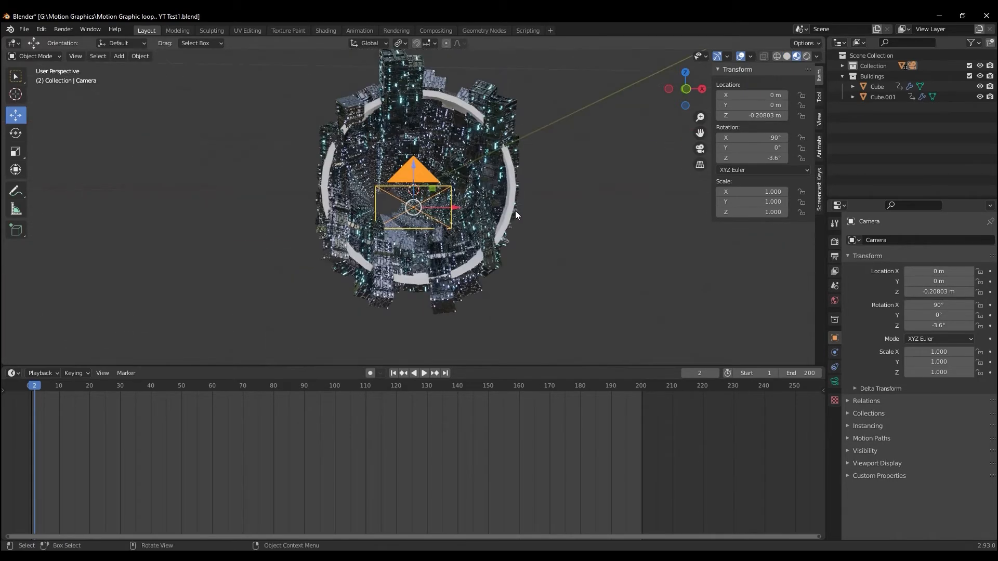
Assign the existing Brick Texture material to the first tunnel cylinder
{"action": "left_click", "coordinate": [518, 213]}
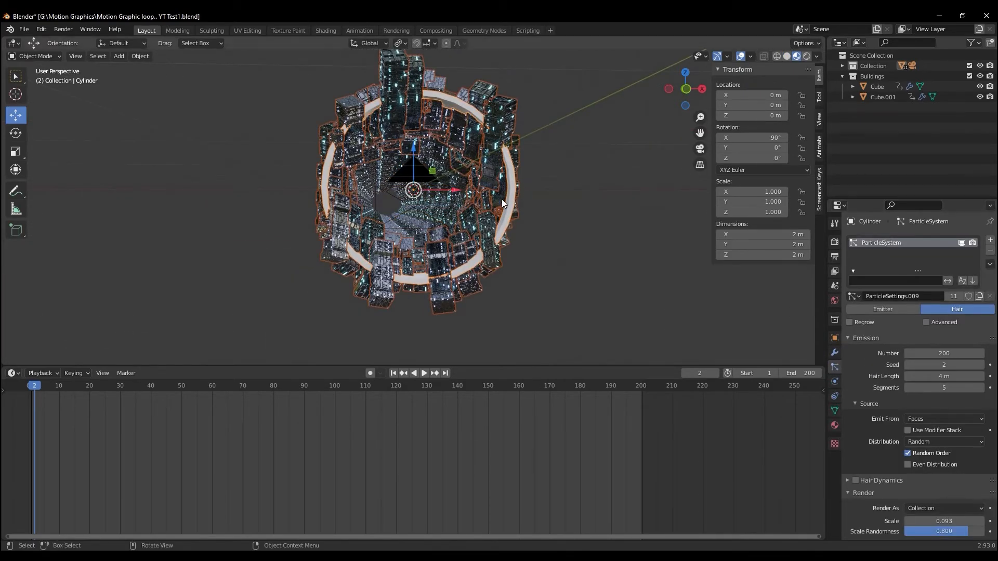
{"action": "scroll", "coordinate": [447, 198], "scroll_direction": "down", "scroll_amount": 5}
{"action": "middle_click_drag", "start_coordinate": [446, 199], "coordinate": [387, 213]}
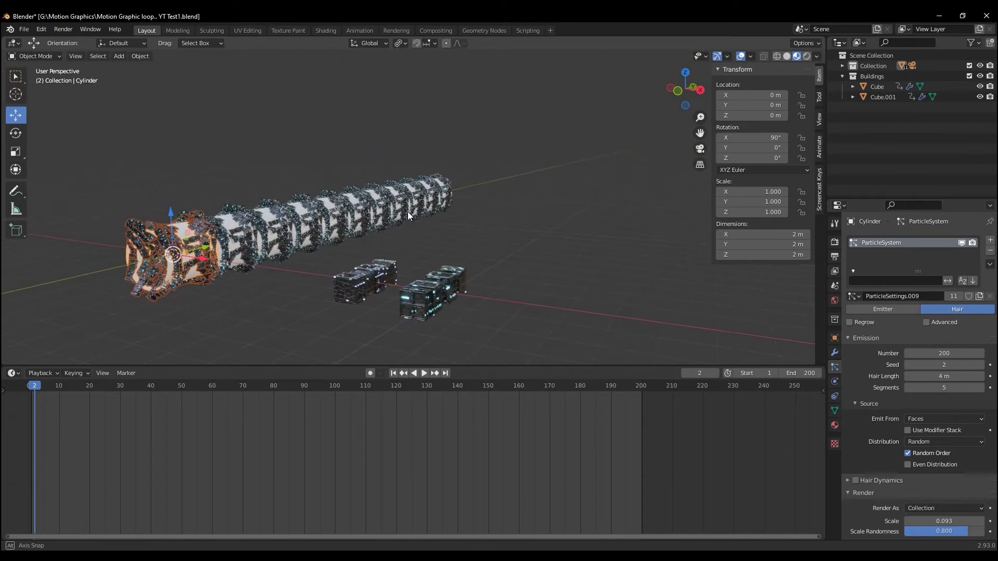
{"action": "left_click", "coordinate": [835, 425]}
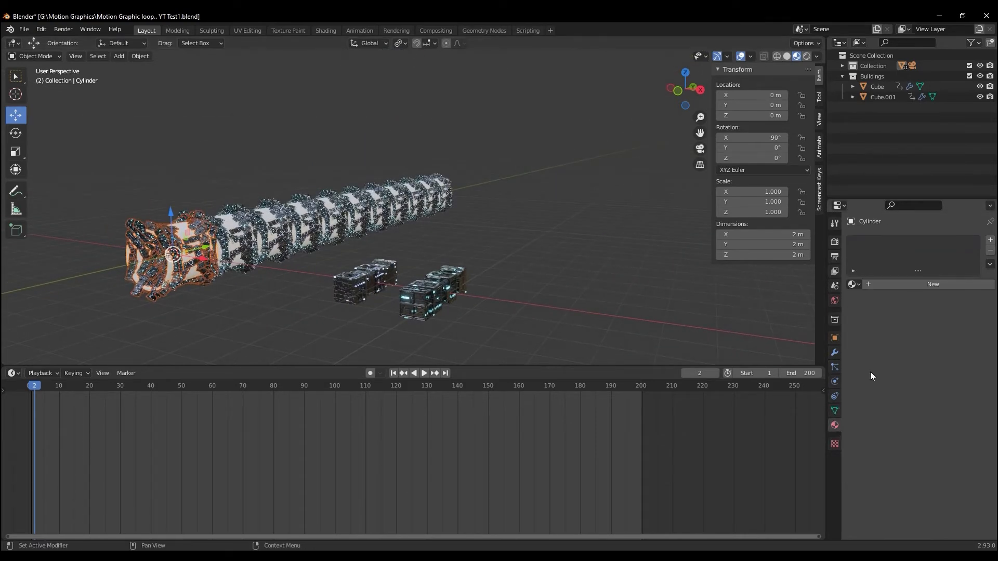
{"action": "scroll", "coordinate": [209, 290], "scroll_direction": "up", "scroll_amount": 3}
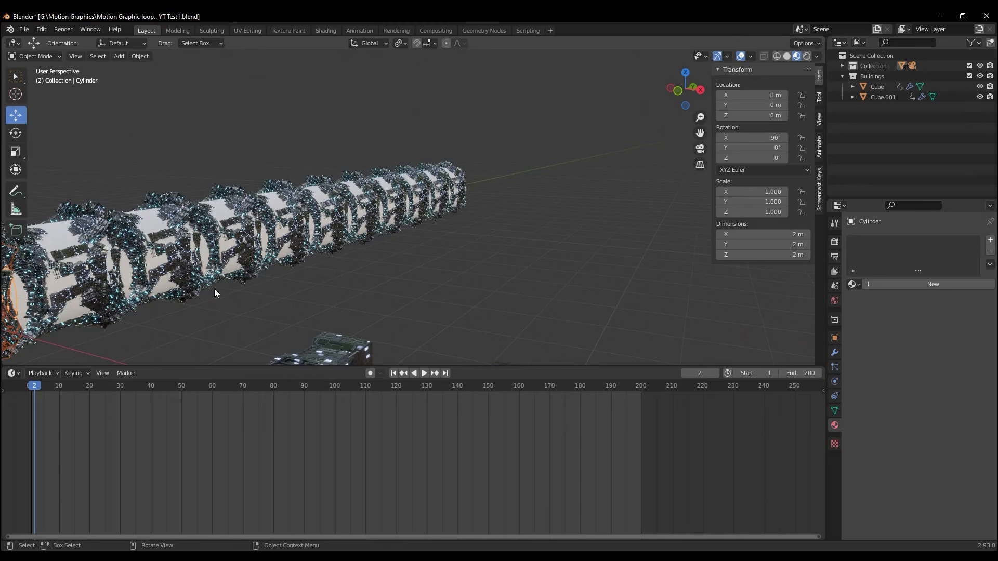
{"action": "left_click", "coordinate": [853, 285]}
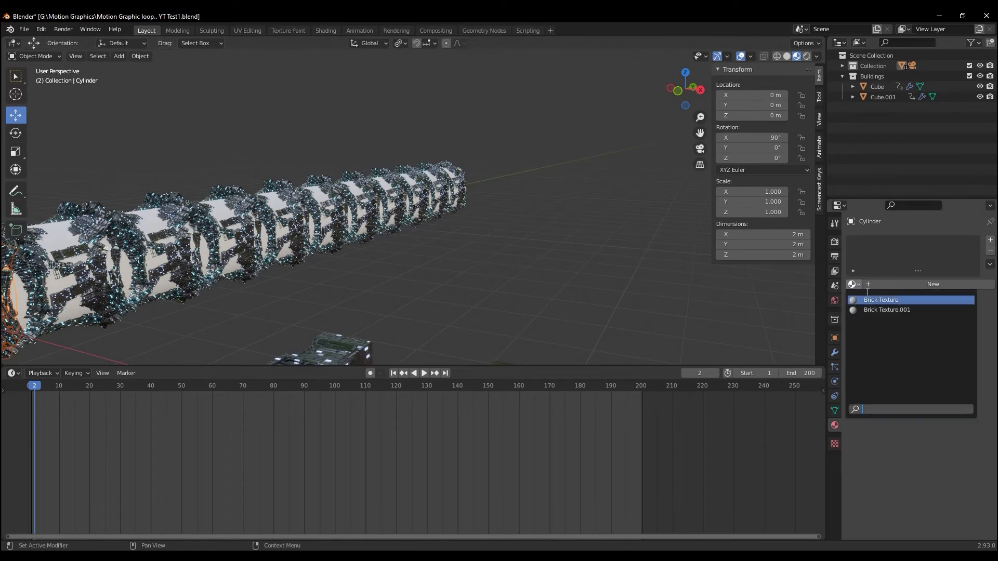
{"action": "left_click", "coordinate": [893, 300]}
Check which material the source Cube uses against the one on the first tunnel cylinder
{"action": "middle_click_drag", "start_coordinate": [457, 220], "coordinate": [290, 238]}
{"action": "left_click", "coordinate": [282, 241]}
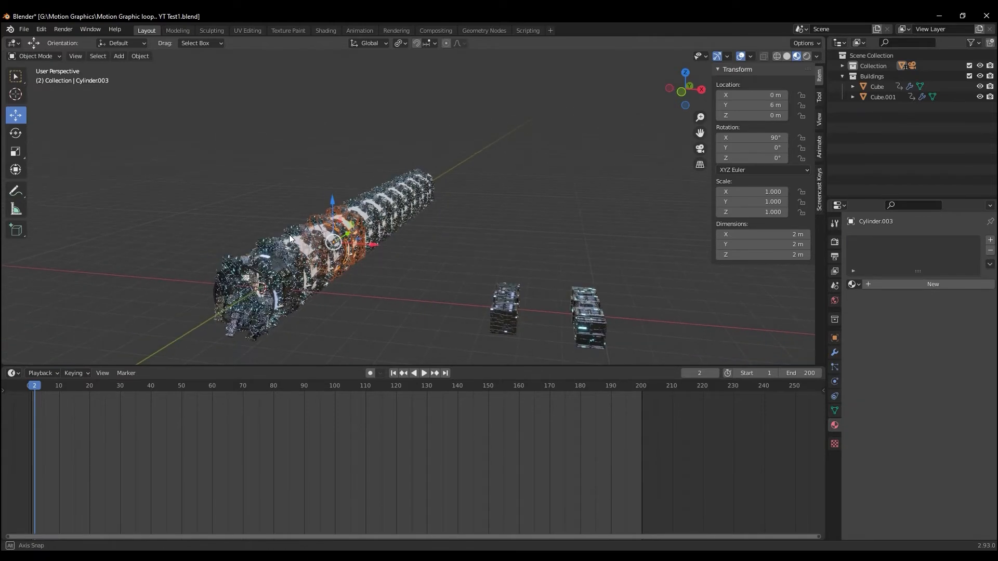
{"action": "left_click", "coordinate": [502, 313]}
{"action": "left_click", "coordinate": [853, 285]}
{"action": "left_click", "coordinate": [854, 284]}
{"action": "left_click", "coordinate": [855, 284]}
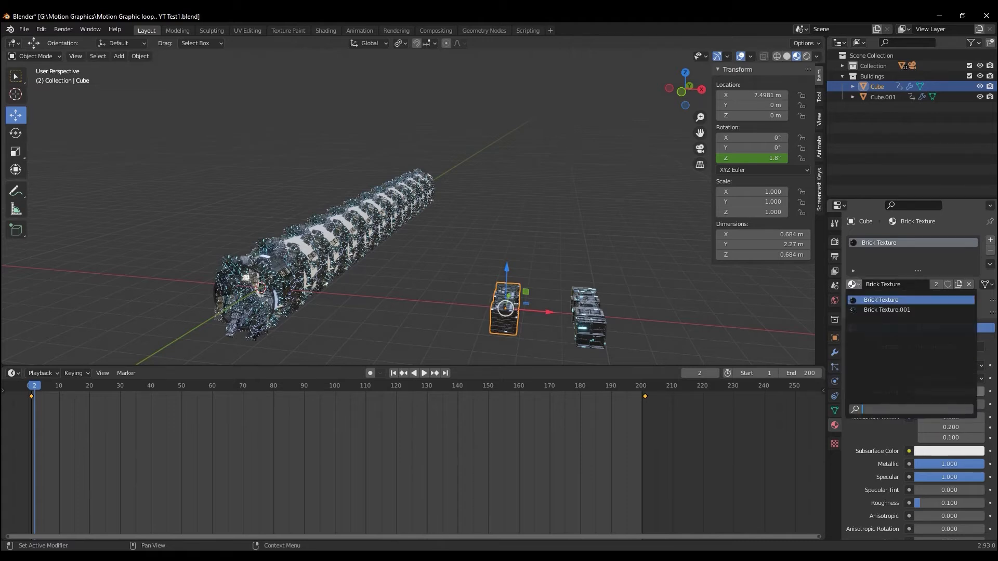
{"action": "left_click", "coordinate": [256, 300]}
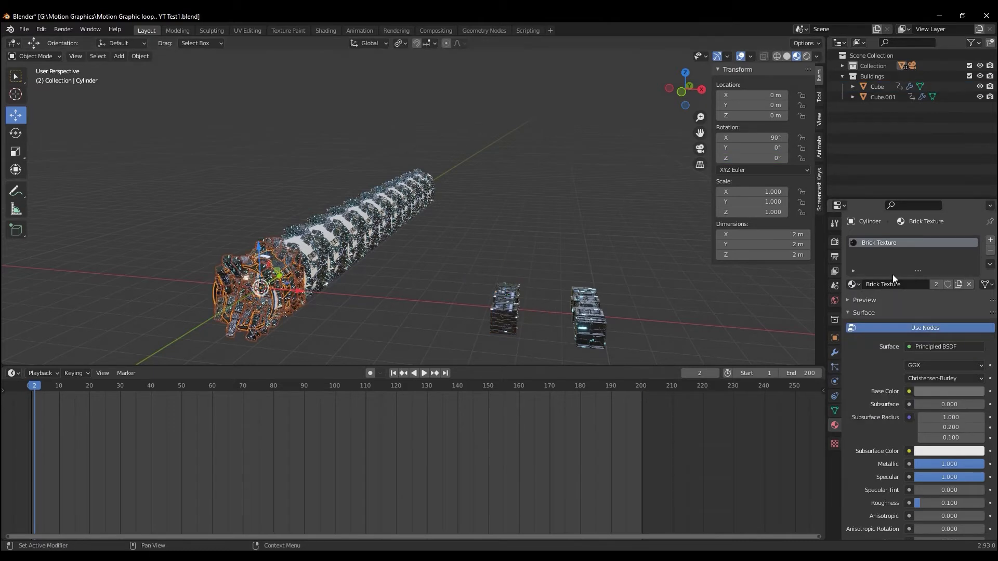
{"action": "left_click", "coordinate": [855, 285]}
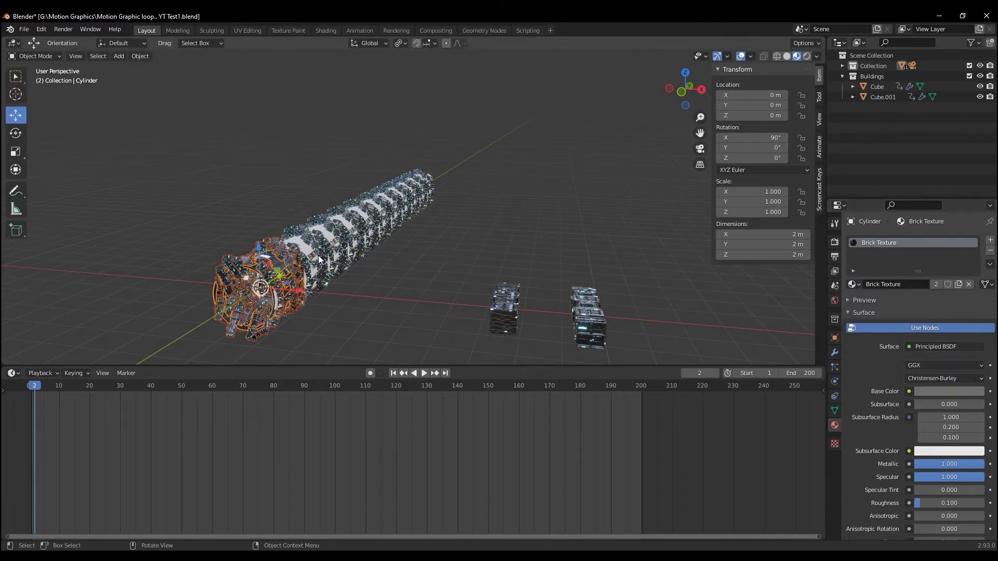
{"action": "middle_click_drag", "start_coordinate": [272, 280], "coordinate": [240, 283]}
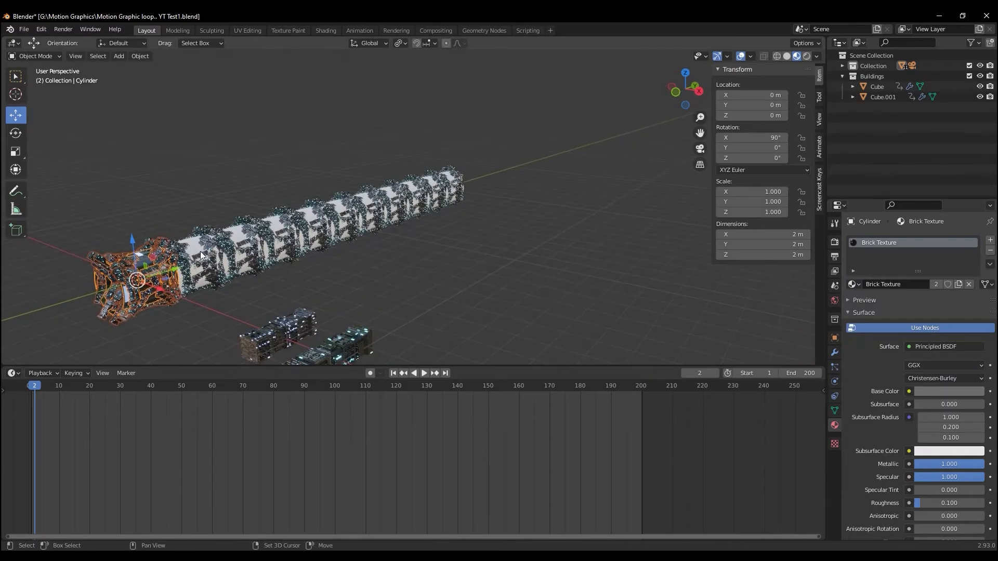
Select all tunnel cylinders with the first one active and link its material to the others
{"action": "left_click", "coordinate": [202, 254], "text": "shift"}
{"action": "left_click", "coordinate": [252, 246], "text": "shift"}
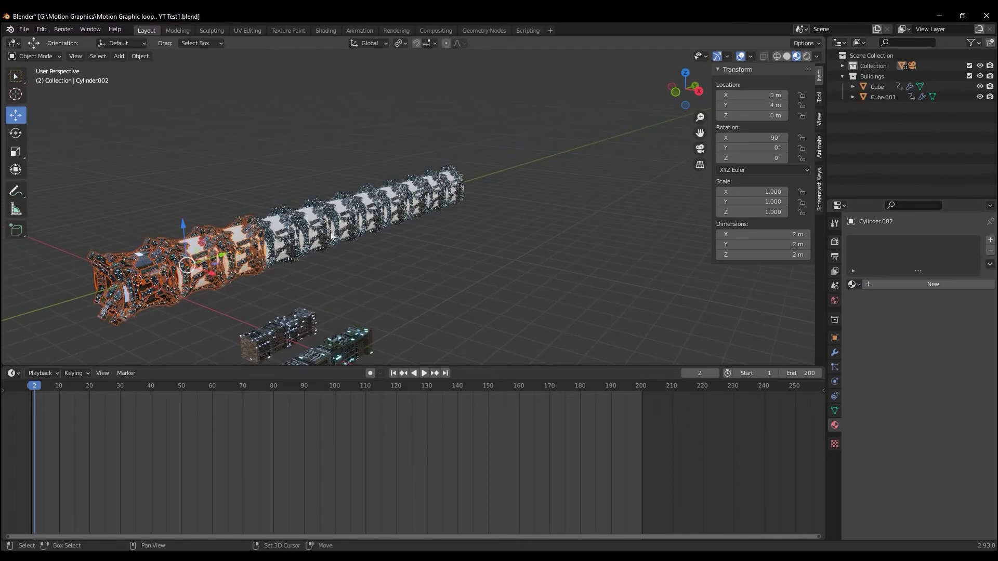
{"action": "left_click", "coordinate": [453, 193]}
{"action": "left_click_drag", "start_coordinate": [569, 195], "coordinate": [145, 276]}
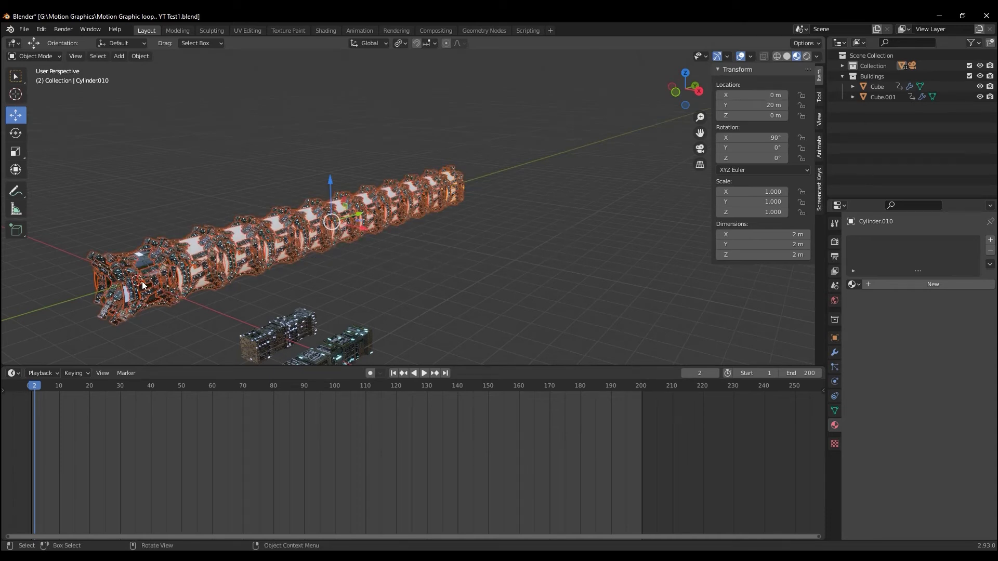
{"action": "left_click", "coordinate": [145, 282], "text": "shift"}
{"action": "key", "text": "ctrl+l"}
{"action": "mouse_move", "coordinate": [148, 281]}
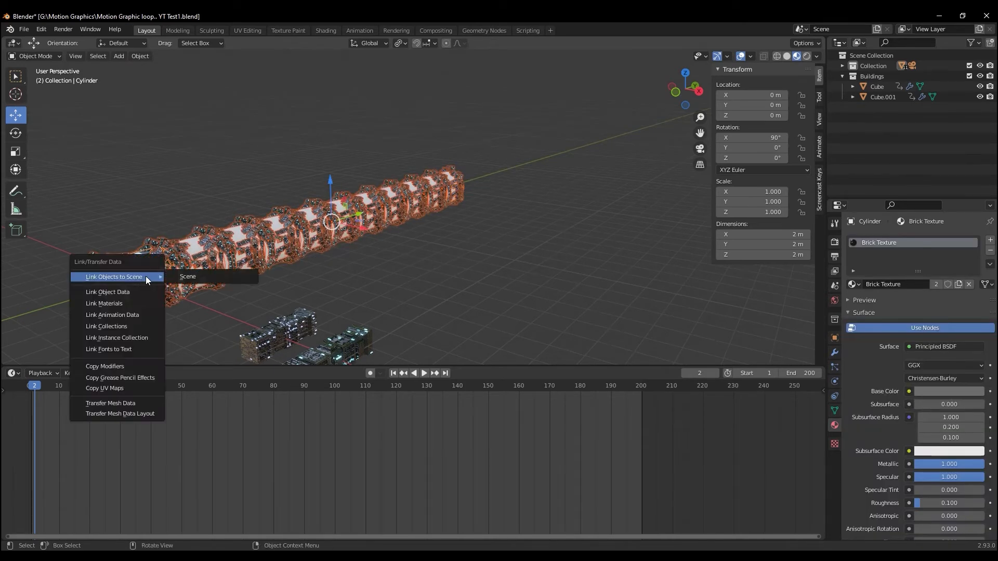
{"action": "left_click", "coordinate": [116, 307]}
{"action": "scroll", "coordinate": [170, 299], "scroll_direction": "up", "scroll_amount": 4}
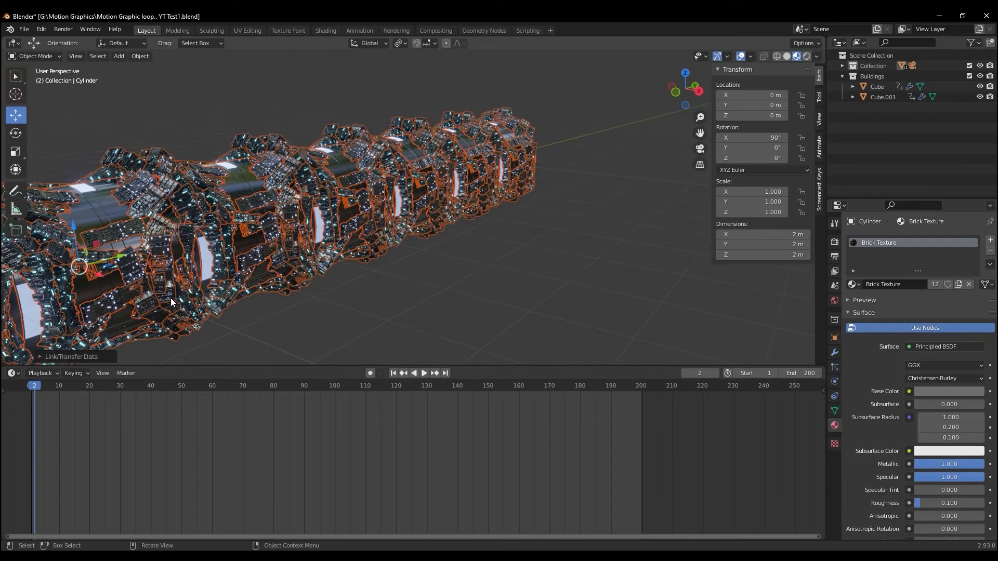
{"action": "scroll", "coordinate": [244, 273], "scroll_direction": "down", "scroll_amount": 5}
{"action": "middle_click_drag", "start_coordinate": [239, 276], "coordinate": [276, 280]}
{"action": "left_click", "coordinate": [309, 303]}
{"action": "scroll", "coordinate": [309, 301], "scroll_direction": "up", "scroll_amount": 5}
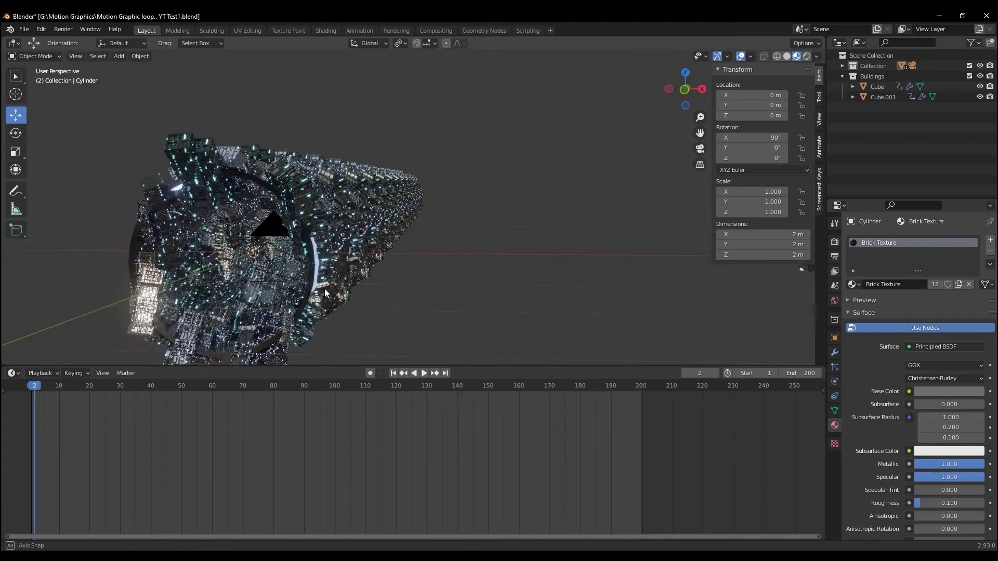
Apply the scale of all objects in the scene and check the tunnel through the camera
{"action": "left_click", "coordinate": [319, 290]}
{"action": "key", "text": "a"}
{"action": "key", "text": "ctrl+a"}
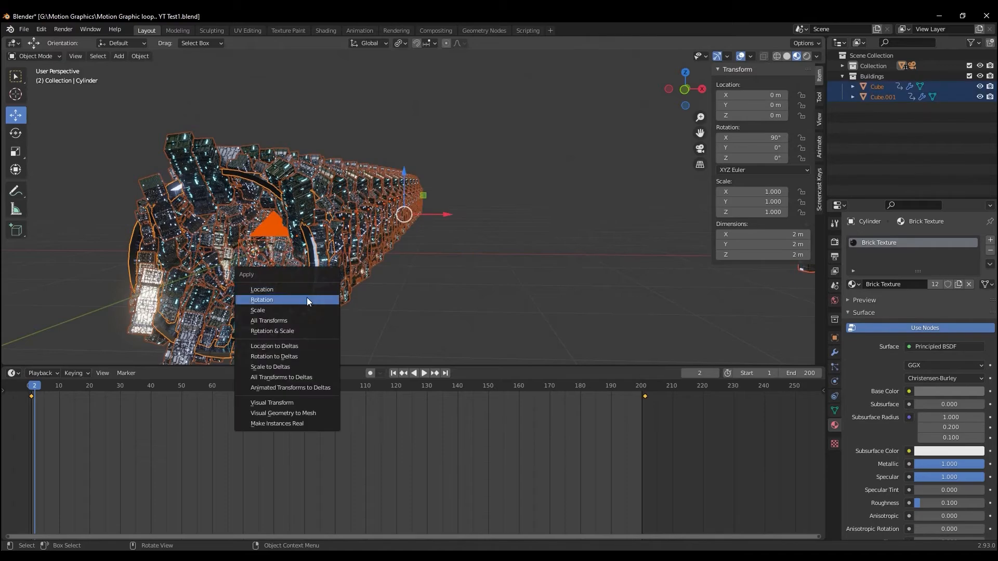
{"action": "left_click", "coordinate": [292, 308]}
{"action": "middle_click_drag", "start_coordinate": [337, 314], "coordinate": [348, 313]}
{"action": "scroll", "coordinate": [345, 311], "scroll_direction": "up", "scroll_amount": 6}
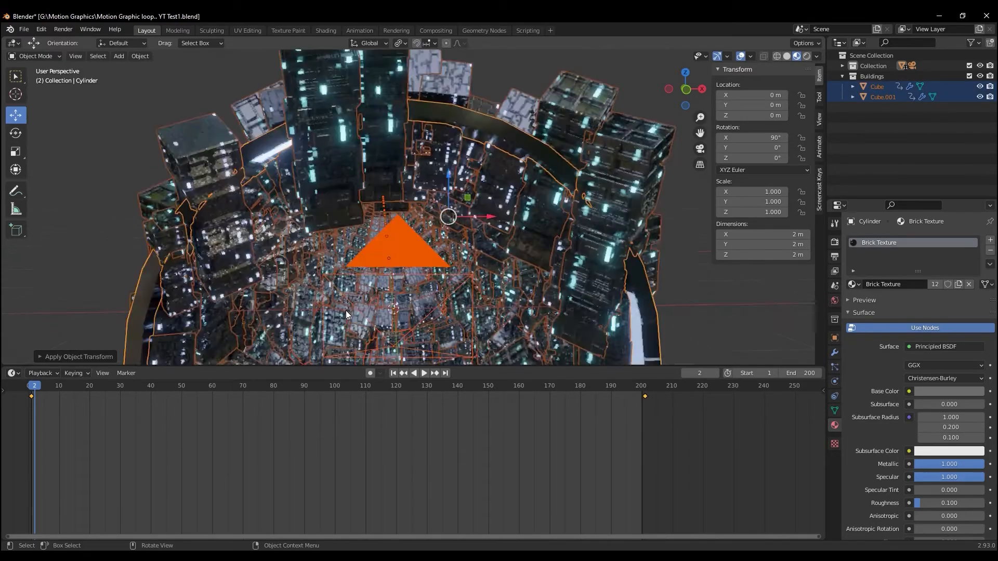
{"action": "scroll", "coordinate": [342, 306], "scroll_direction": "down", "scroll_amount": 3}
{"action": "scroll", "coordinate": [340, 302], "scroll_direction": "up", "scroll_amount": 3}
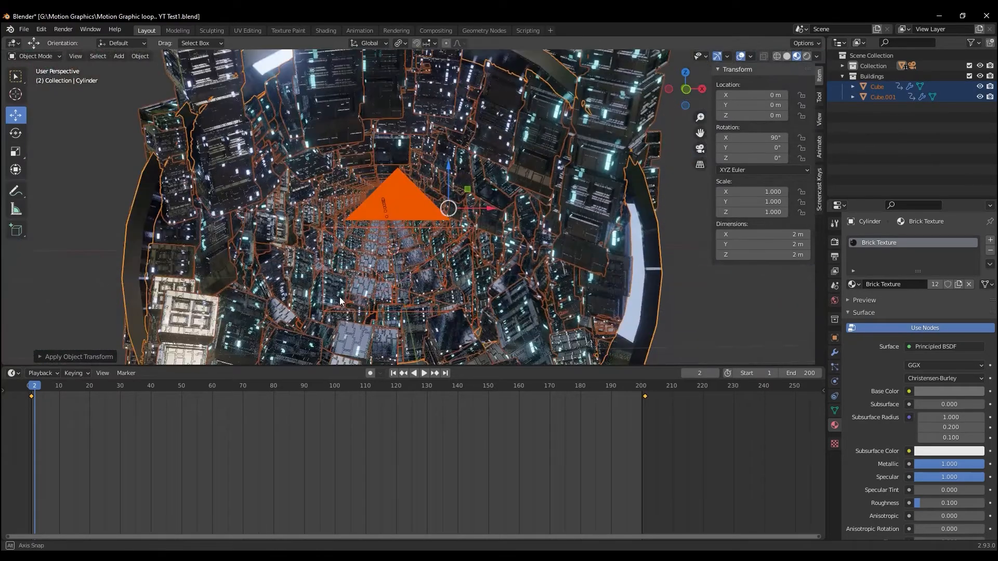
{"action": "scroll", "coordinate": [339, 297], "scroll_direction": "up", "scroll_amount": 3}
{"action": "key", "text": "KP_0"}
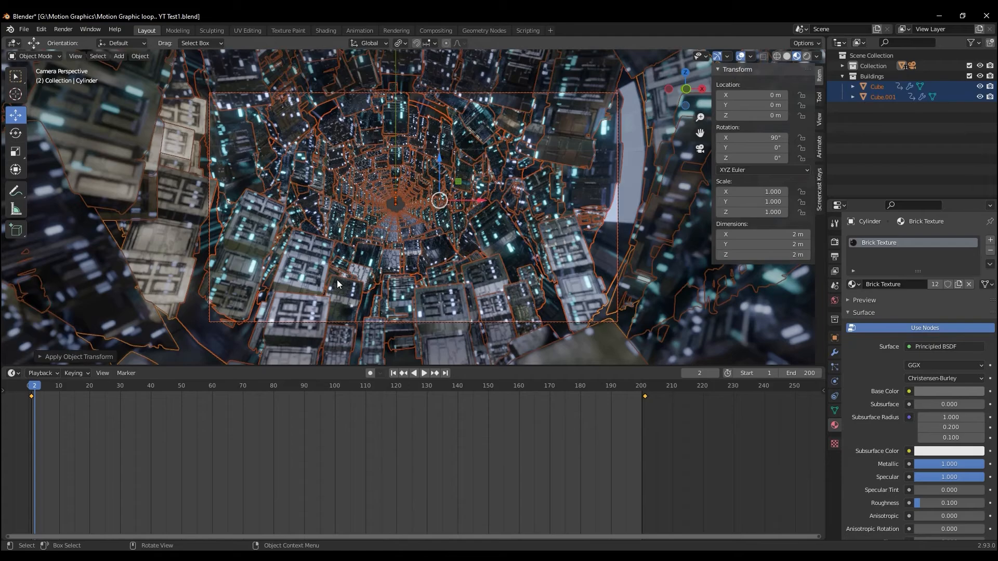
Leave the camera view, deselect the tunnel segments and add a mesh circle at the world origin
{"action": "scroll", "coordinate": [336, 279], "scroll_direction": "down", "scroll_amount": 4}
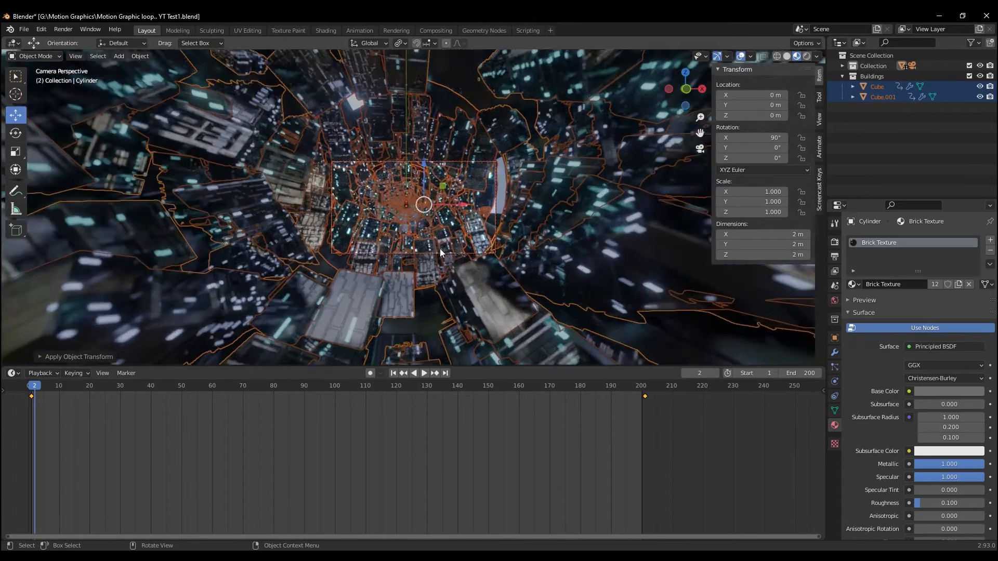
{"action": "middle_click_drag", "start_coordinate": [439, 249], "coordinate": [400, 251]}
{"action": "left_click", "coordinate": [409, 235]}
{"action": "scroll", "coordinate": [404, 232], "scroll_direction": "down", "scroll_amount": 8}
{"action": "scroll", "coordinate": [401, 252], "scroll_direction": "up", "scroll_amount": 3}
{"action": "scroll", "coordinate": [404, 250], "scroll_direction": "down", "scroll_amount": 6}
{"action": "middle_click_drag", "start_coordinate": [287, 255], "coordinate": [440, 252]}
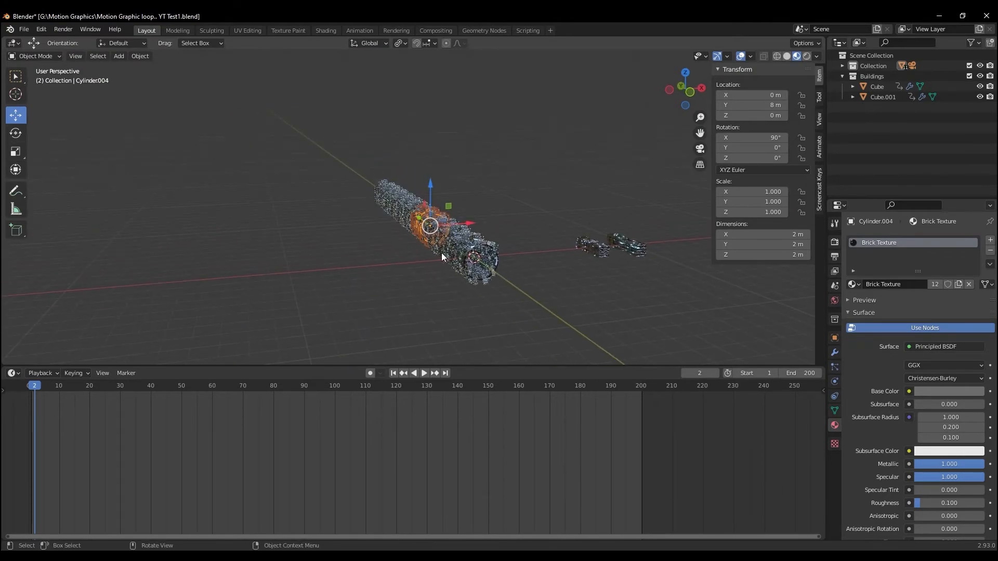
{"action": "key", "text": "ctrl+a"}
{"action": "left_click", "coordinate": [542, 280]}
{"action": "key", "text": "shift+a"}
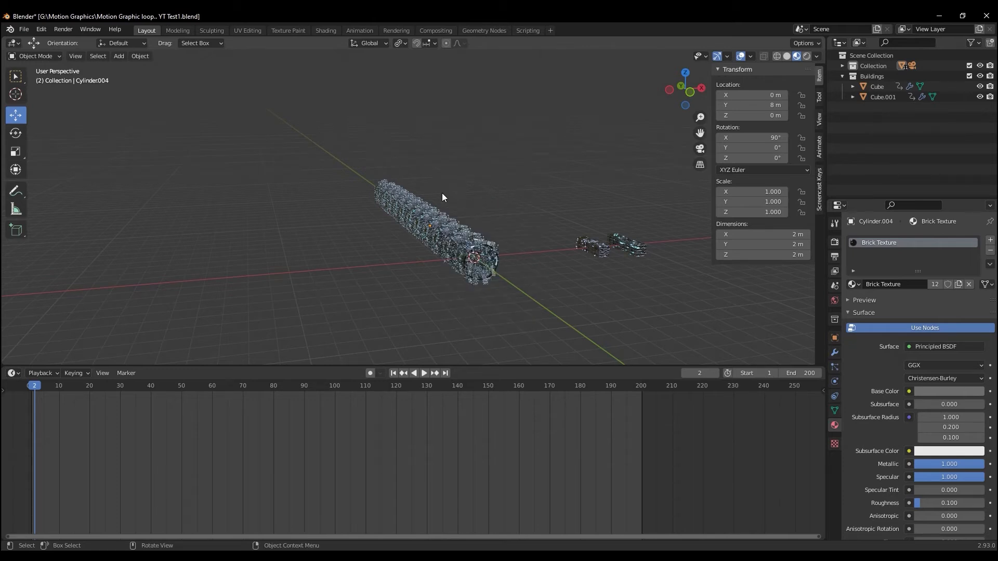
{"action": "key", "text": "shift+a"}
{"action": "mouse_move", "coordinate": [406, 50]}
{"action": "left_click", "coordinate": [487, 70]}
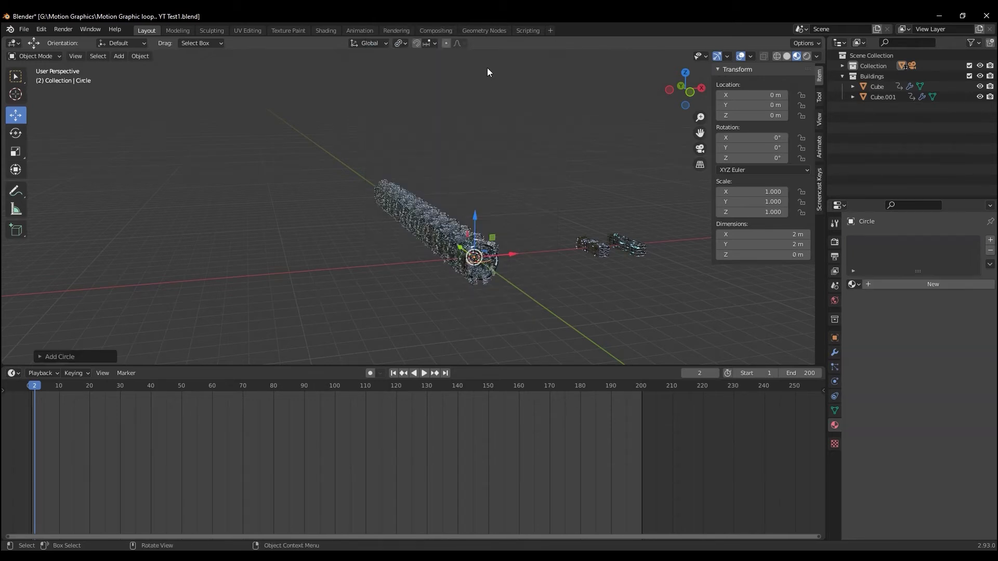
Undo the added circle, then add a mesh cube and move it along Y to about 9.94 m
{"action": "key", "text": "ctrl+z"}
{"action": "key", "text": "shift+a"}
{"action": "mouse_move", "coordinate": [401, 127]}
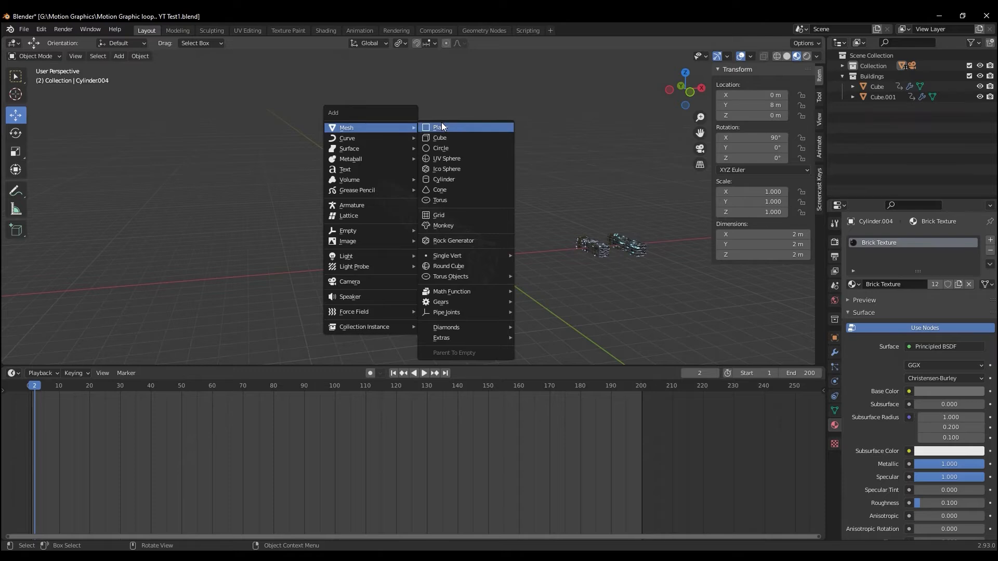
{"action": "left_click", "coordinate": [442, 137]}
{"action": "mouse_move", "coordinate": [429, 214]}
{"action": "middle_mouse_down"}
{"action": "mouse_move", "coordinate": [339, 222]}
{"action": "mouse_move", "coordinate": [437, 222]}
{"action": "middle_mouse_up"}
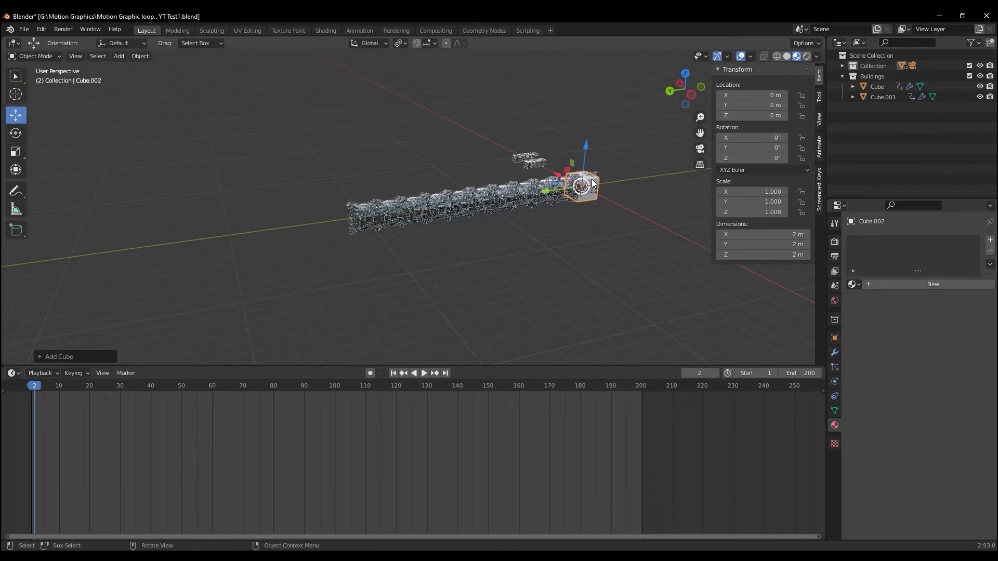
{"action": "left_click_drag", "start_coordinate": [550, 194], "coordinate": [447, 207]}
{"action": "middle_click_drag", "start_coordinate": [450, 243], "coordinate": [430, 238]}
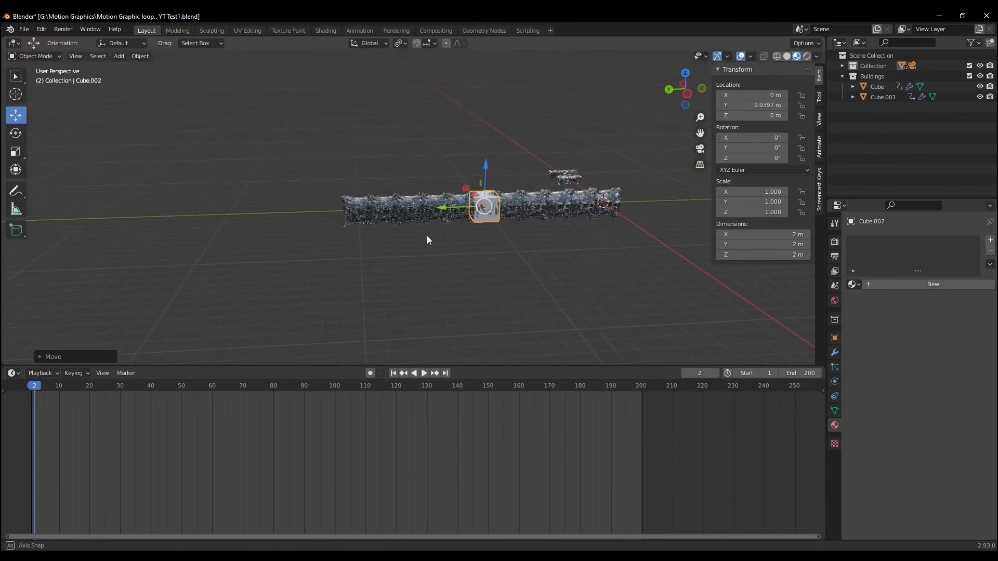
Stretch the new cube along Y to a scale of about 11.43 so it encloses the whole tunnel, and check the camera view
{"action": "key", "text": "s"}
{"action": "key", "text": "y"}
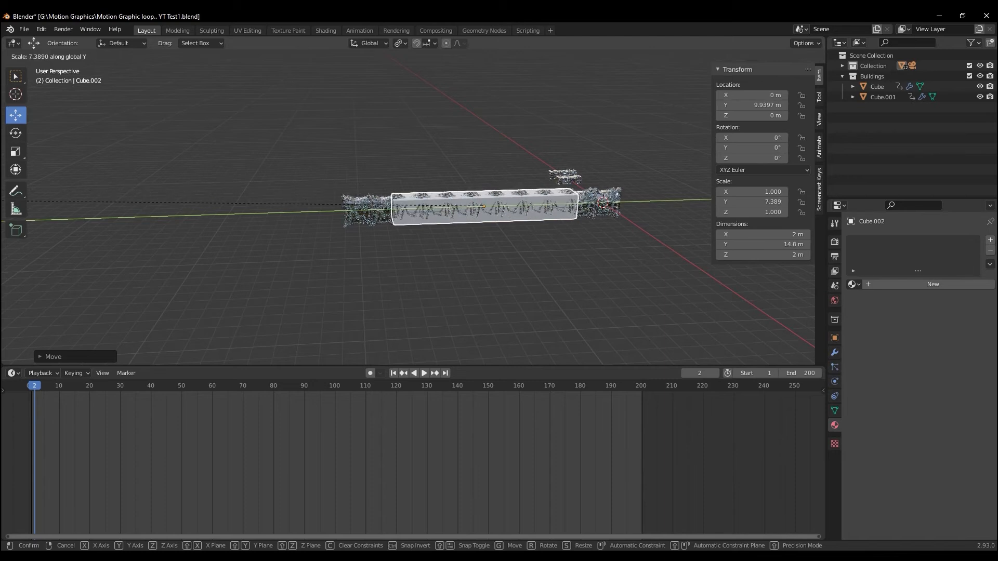
{"action": "left_click", "coordinate": [286, 231]}
{"action": "middle_click_drag", "start_coordinate": [461, 296], "coordinate": [545, 276]}
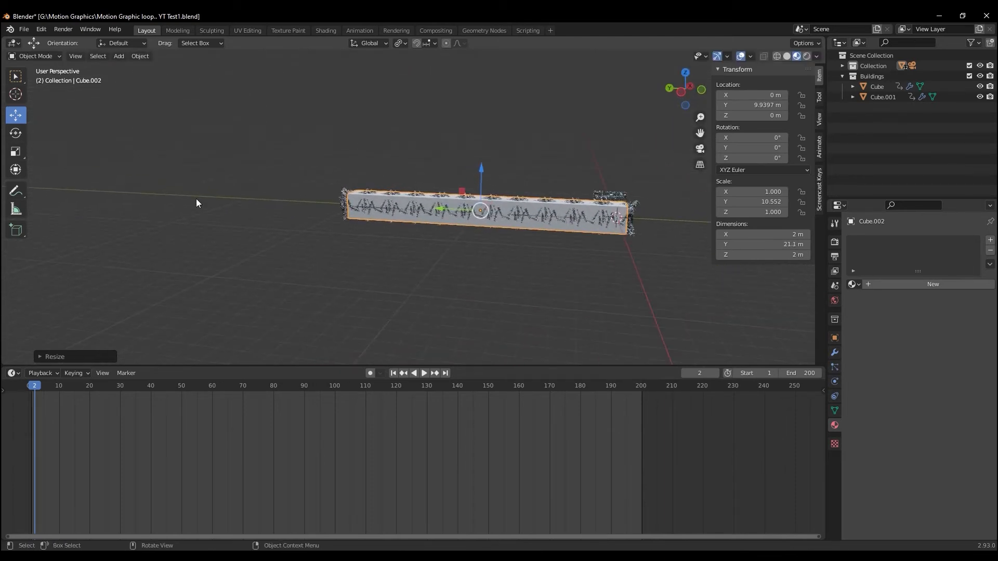
{"action": "key", "text": "s"}
{"action": "left_click", "coordinate": [218, 201]}
{"action": "middle_click_drag", "start_coordinate": [396, 269], "coordinate": [392, 268]}
{"action": "key", "text": "KP_0"}
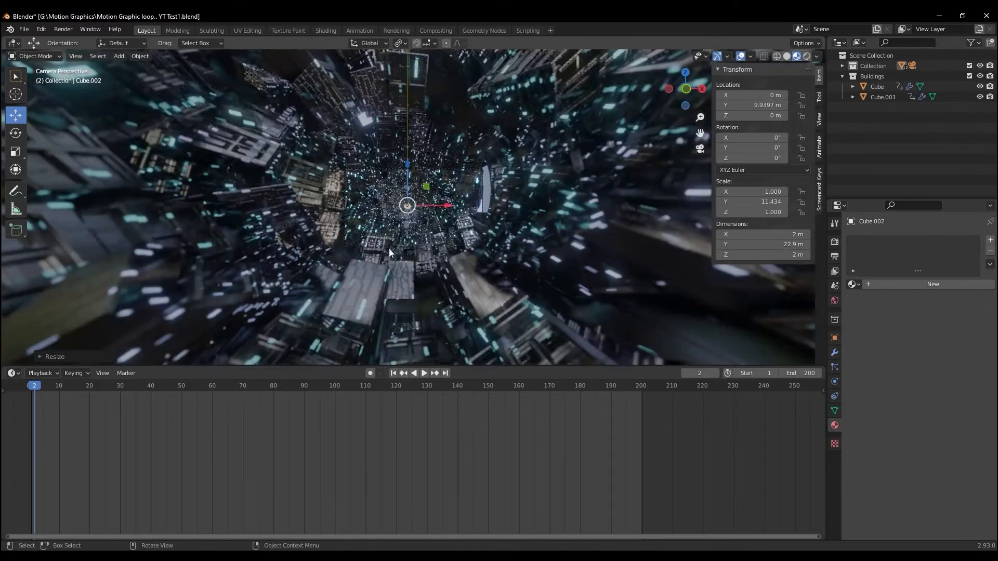
{"action": "key", "text": "KP_0"}
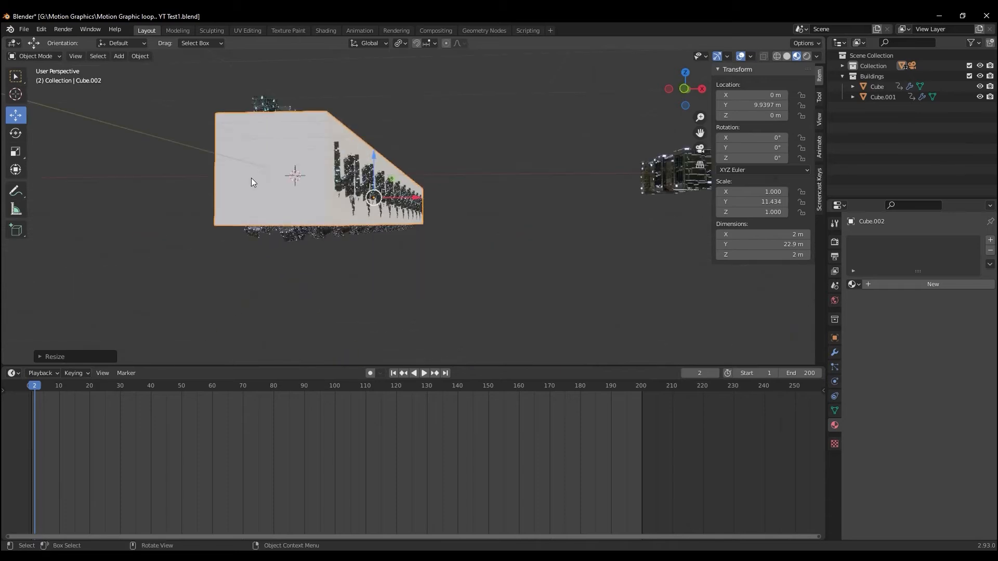
Give the enclosing cube a new material with the Principled BSDF replaced by a Principled Volume linked to the output's Volume
{"action": "left_click", "coordinate": [326, 30]}
{"action": "left_click", "coordinate": [434, 300]}
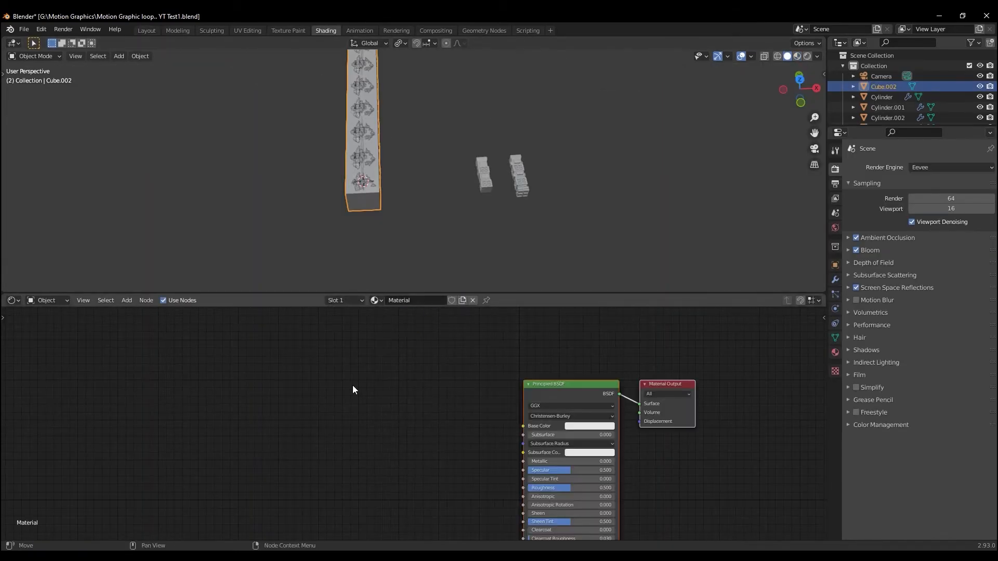
{"action": "left_click", "coordinate": [594, 384]}
{"action": "key", "text": "x"}
{"action": "key", "text": "shift+a"}
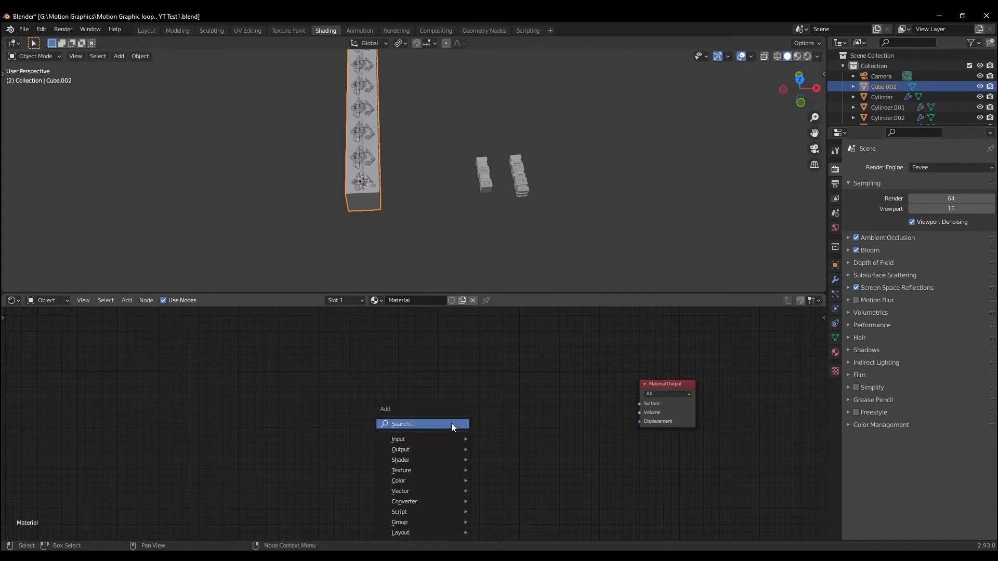
{"action": "mouse_move", "coordinate": [425, 457]}
{"action": "left_click", "coordinate": [516, 378]}
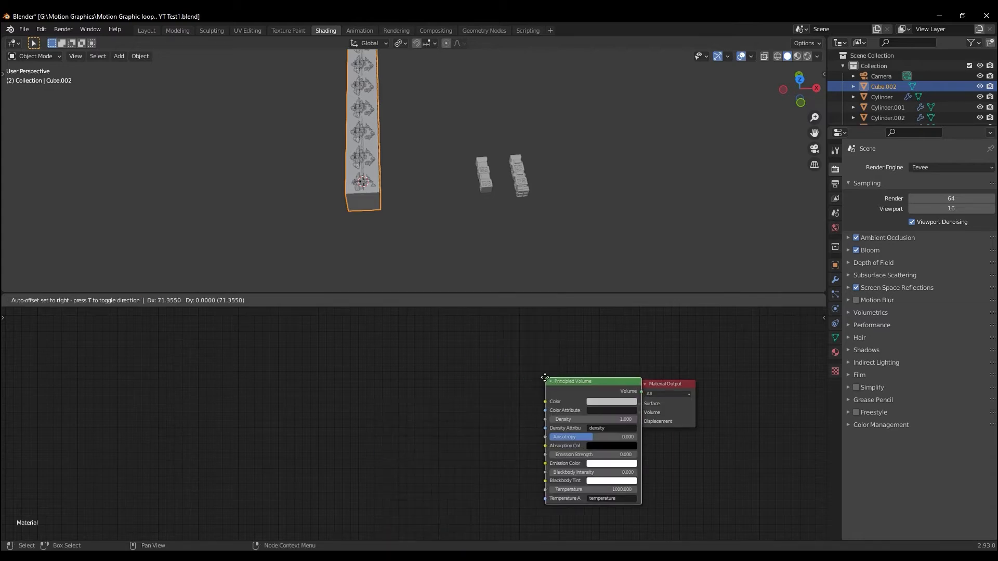
{"action": "left_click", "coordinate": [463, 363]}
{"action": "left_click_drag", "start_coordinate": [557, 375], "coordinate": [642, 416]}
Display the scene with rendered shading and set the Principled Volume's density to 0.02
{"action": "middle_click_drag", "start_coordinate": [420, 210], "coordinate": [421, 140]}
{"action": "scroll", "coordinate": [409, 199], "scroll_direction": "up", "scroll_amount": 4}
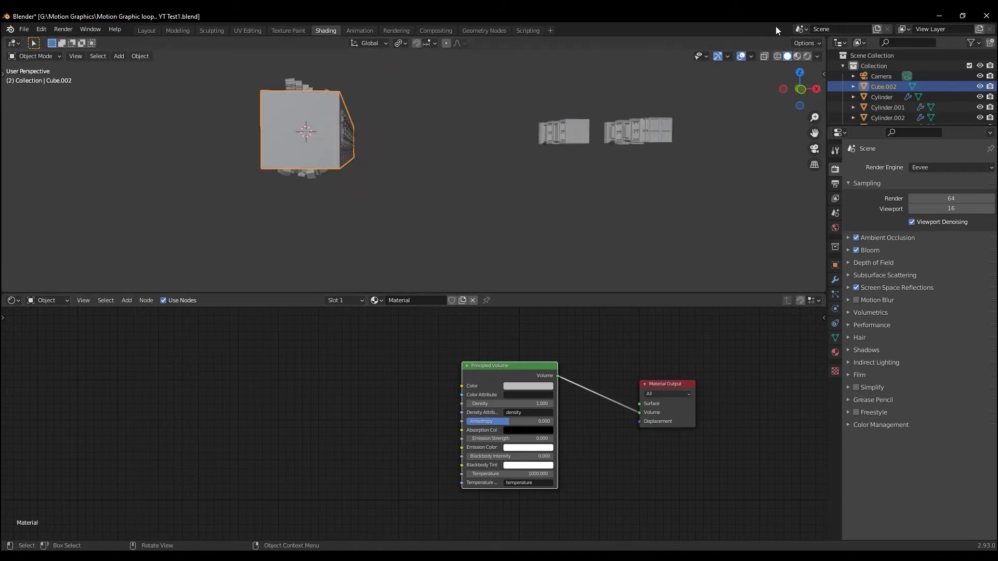
{"action": "left_click", "coordinate": [798, 56]}
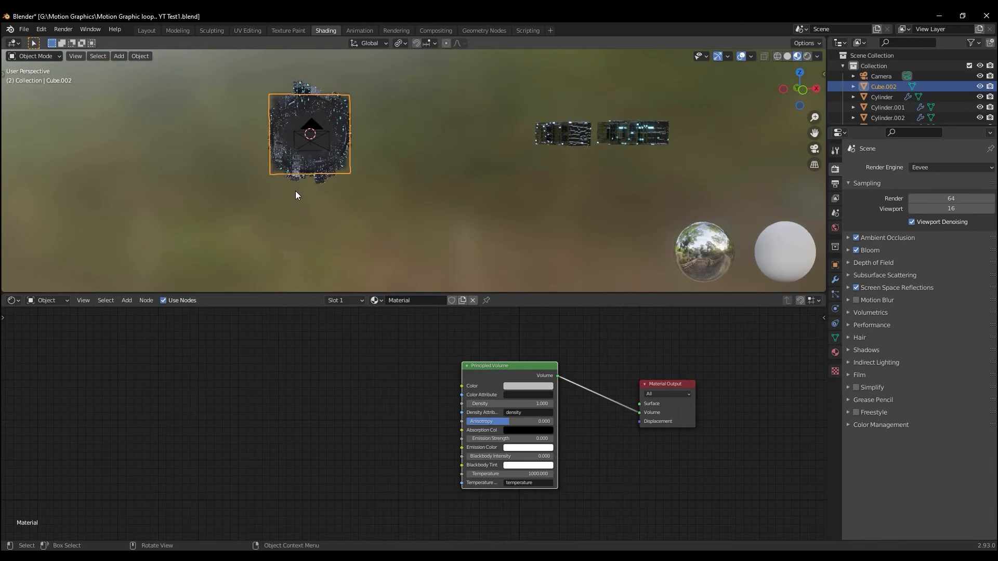
{"action": "scroll", "coordinate": [295, 192], "scroll_direction": "up", "scroll_amount": 4}
{"action": "middle_click_drag", "start_coordinate": [277, 182], "coordinate": [516, 234]}
{"action": "middle_click_drag", "start_coordinate": [409, 181], "coordinate": [398, 179]}
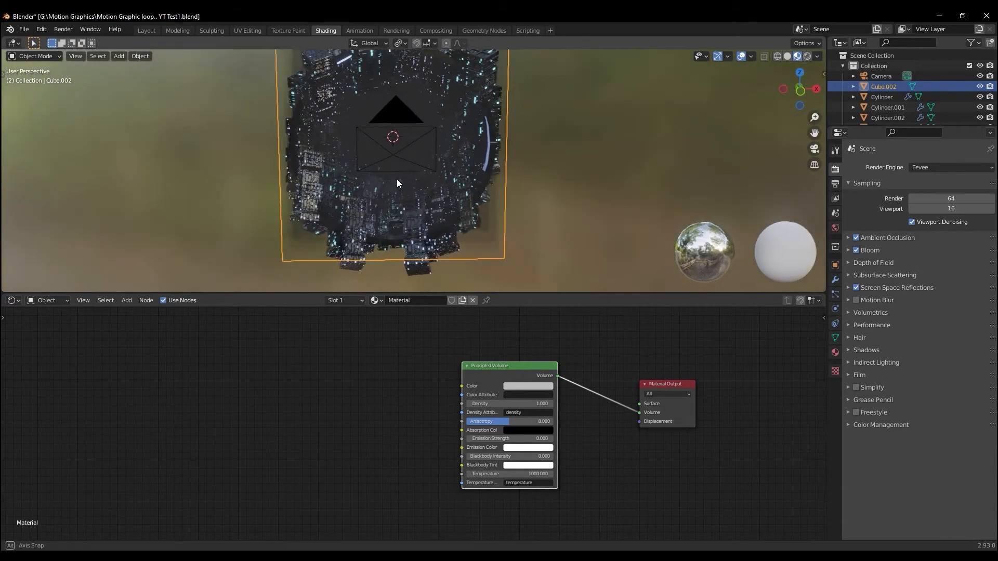
{"action": "left_click", "coordinate": [807, 56]}
{"action": "scroll", "coordinate": [396, 226], "scroll_direction": "up", "scroll_amount": 4}
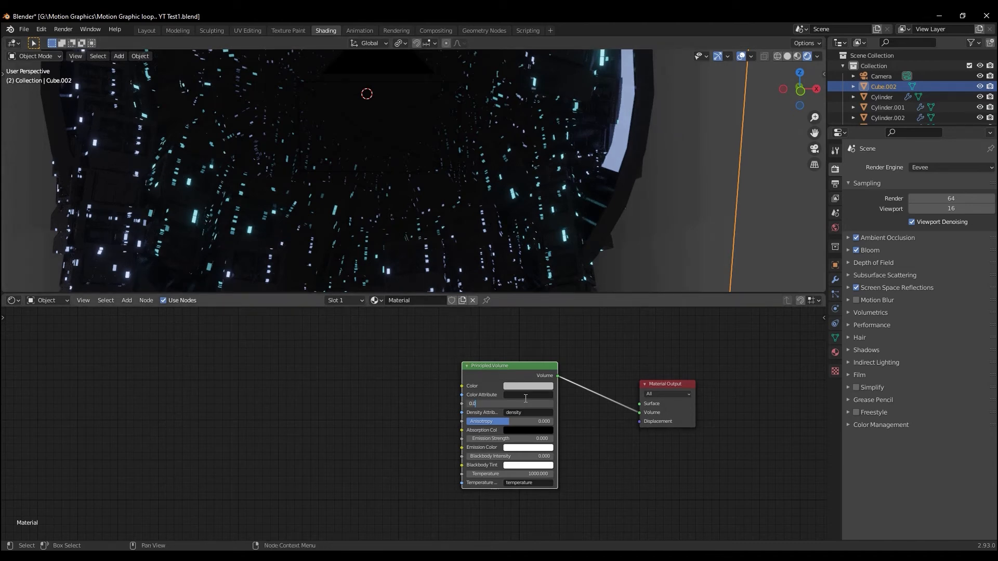
{"action": "key", "text": "Return"}
Add a point light, move it deeper into the tunnel and check it through the camera
{"action": "scroll", "coordinate": [357, 151], "scroll_direction": "down", "scroll_amount": 5}
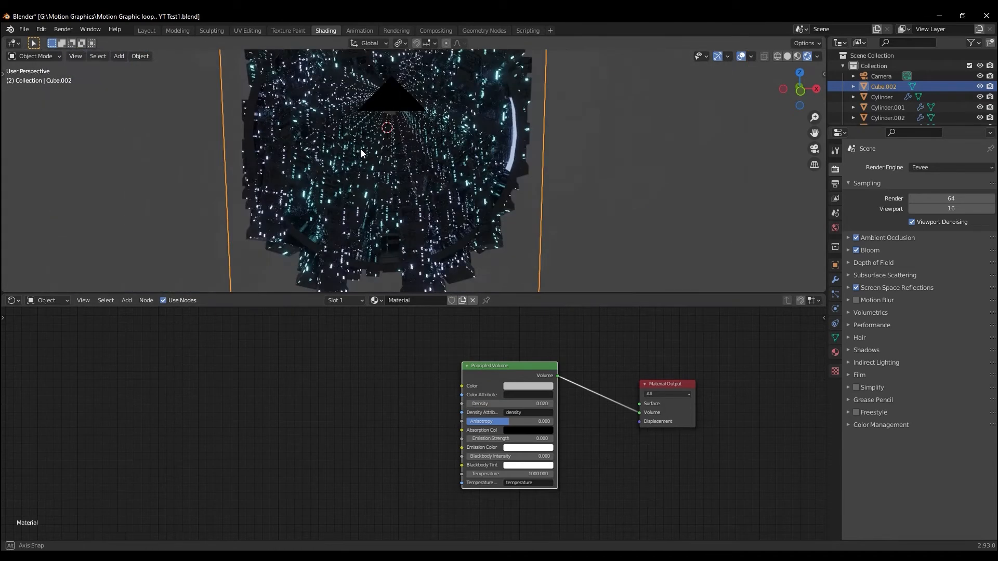
{"action": "middle_click_drag", "start_coordinate": [356, 151], "coordinate": [360, 147]}
{"action": "key", "text": "shift+a"}
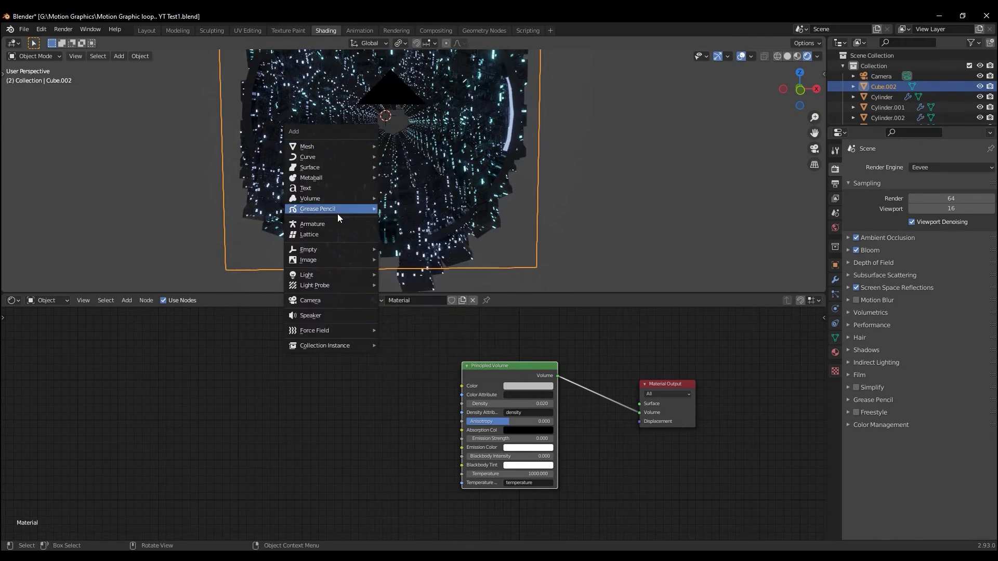
{"action": "mouse_move", "coordinate": [329, 275]}
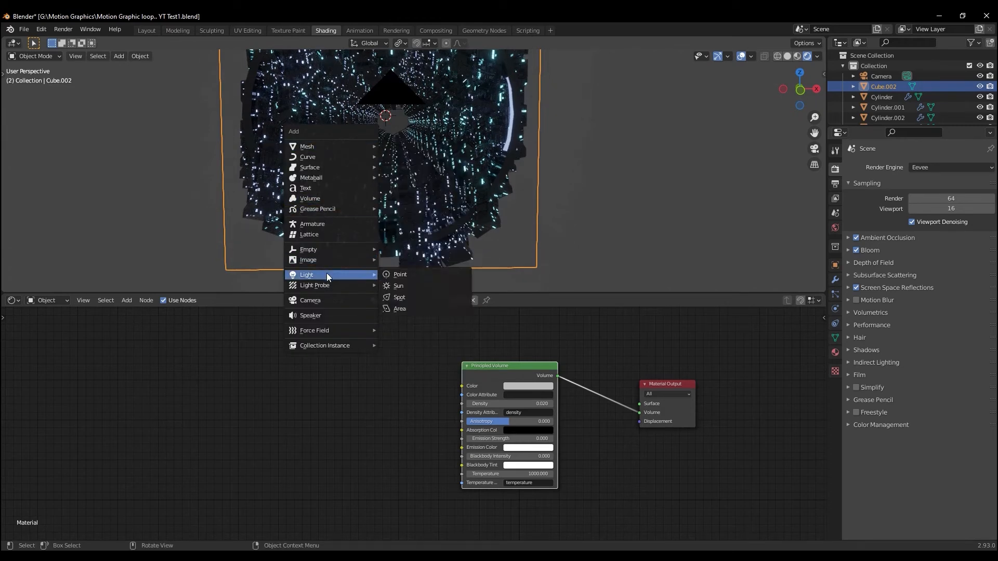
{"action": "left_click", "coordinate": [397, 275]}
{"action": "middle_click_drag", "start_coordinate": [321, 172], "coordinate": [390, 189]}
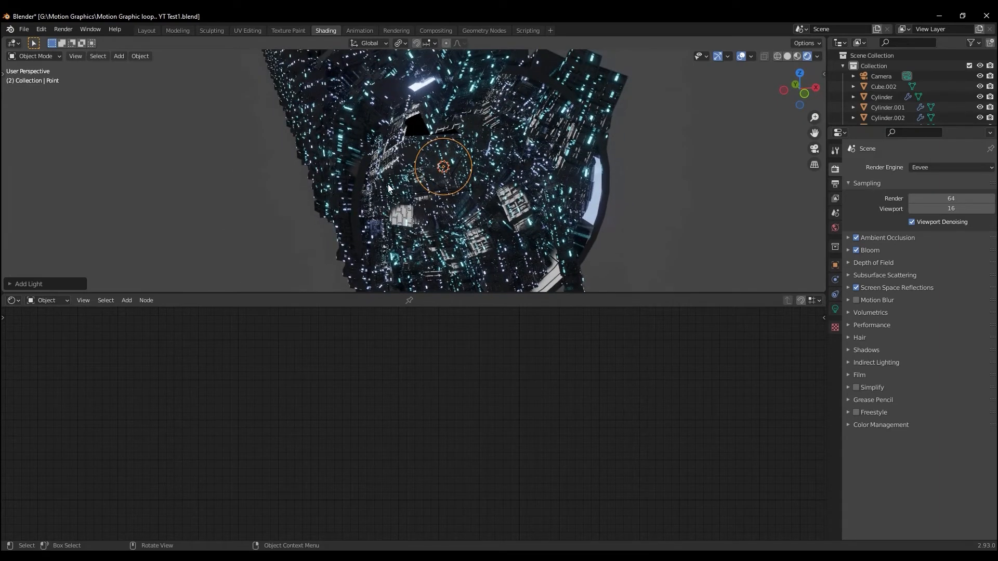
{"action": "key", "text": "g"}
{"action": "left_click", "coordinate": [414, 174]}
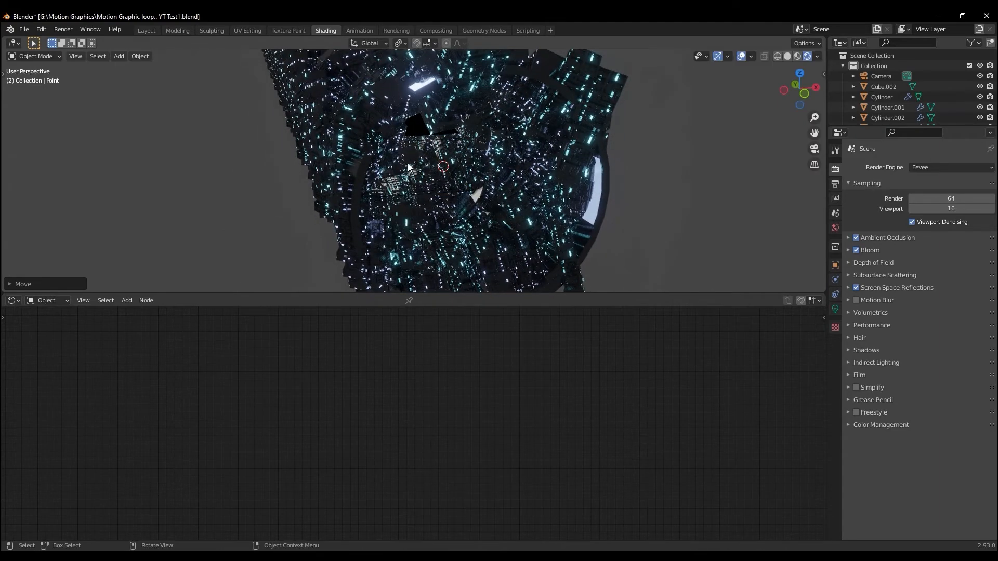
{"action": "middle_click_drag", "start_coordinate": [414, 173], "coordinate": [393, 154]}
{"action": "key", "text": "KP_0"}
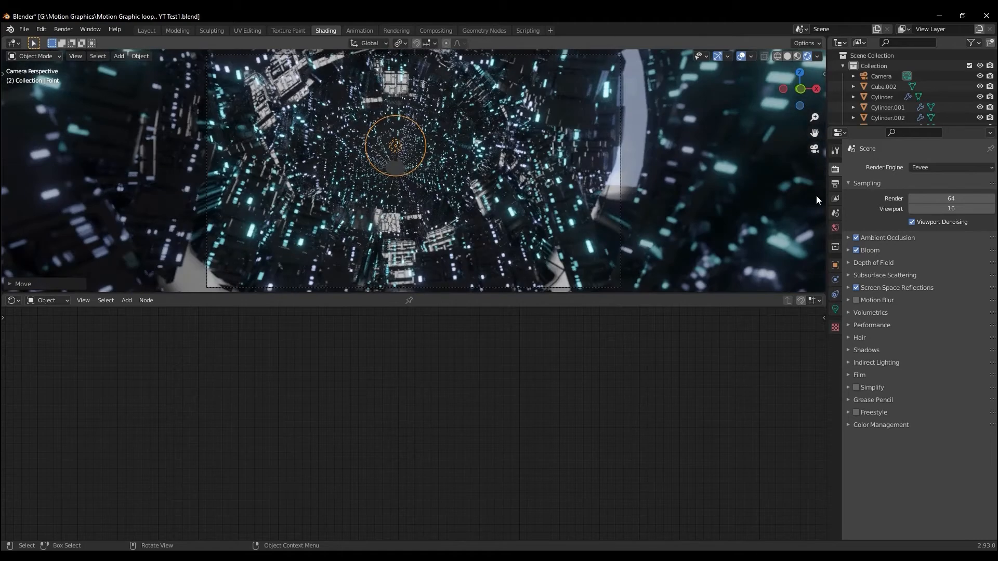
Set the point light's power to 100 W and its color to light blue
{"action": "left_click", "coordinate": [835, 309]}
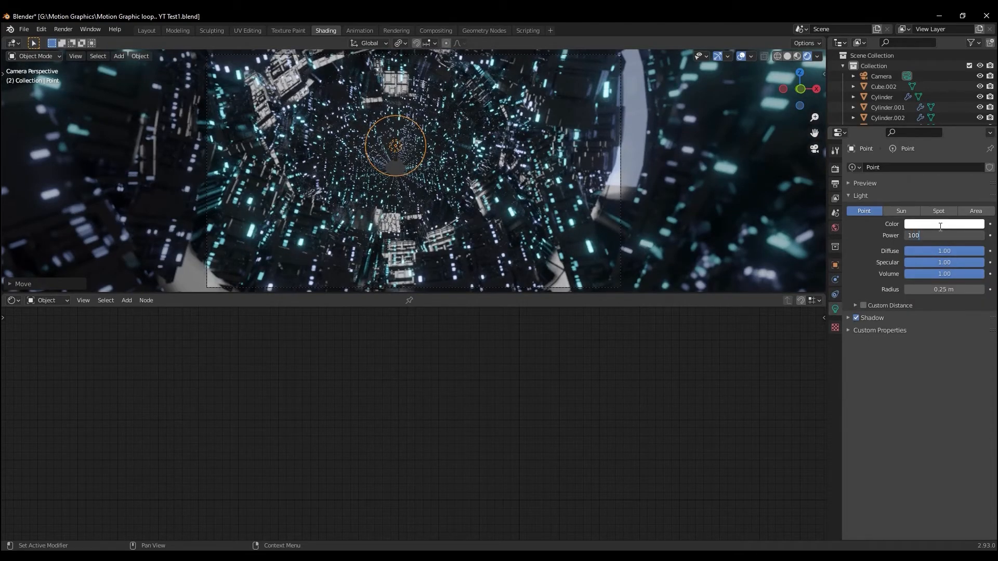
{"action": "key", "text": "Return"}
{"action": "middle_click_drag", "start_coordinate": [705, 236], "coordinate": [203, 171]}
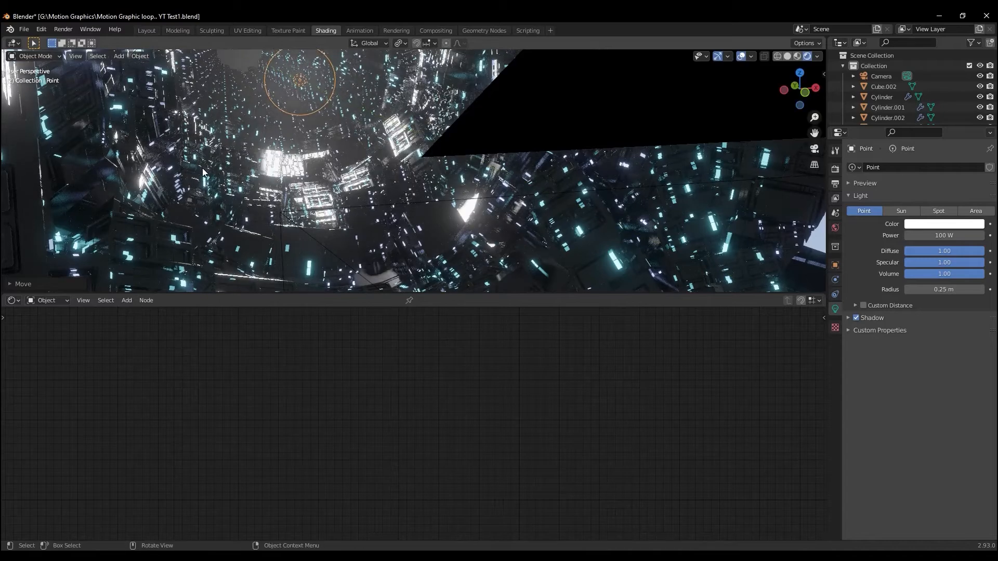
{"action": "key", "text": "KP_0"}
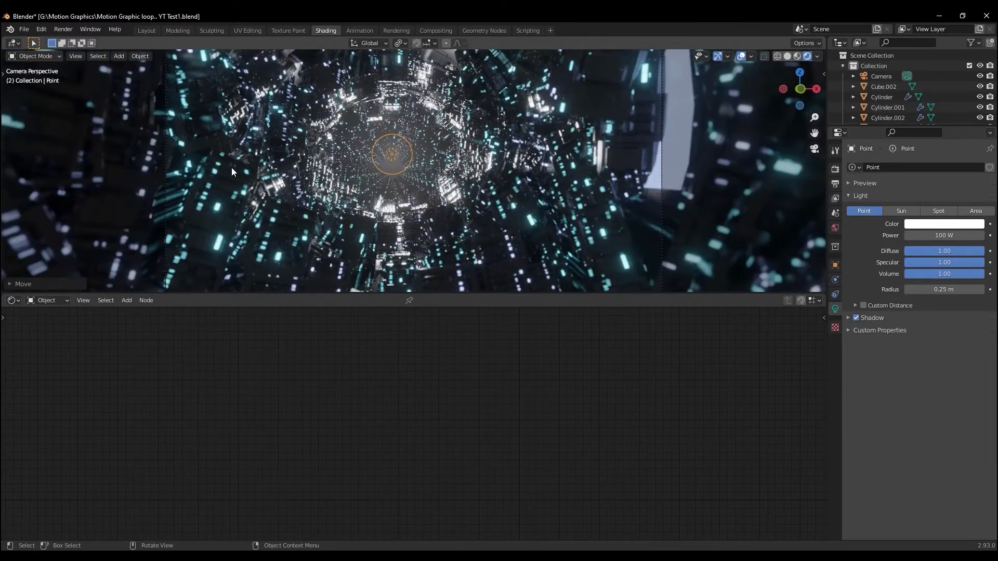
{"action": "scroll", "coordinate": [254, 168], "scroll_direction": "down", "scroll_amount": 1}
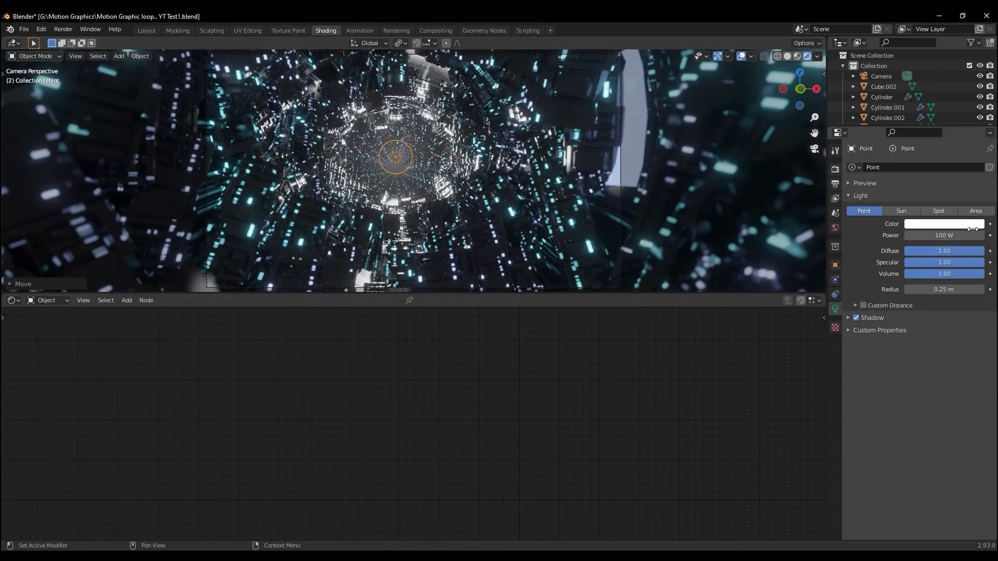
{"action": "left_click", "coordinate": [962, 224]}
{"action": "left_click", "coordinate": [935, 113]}
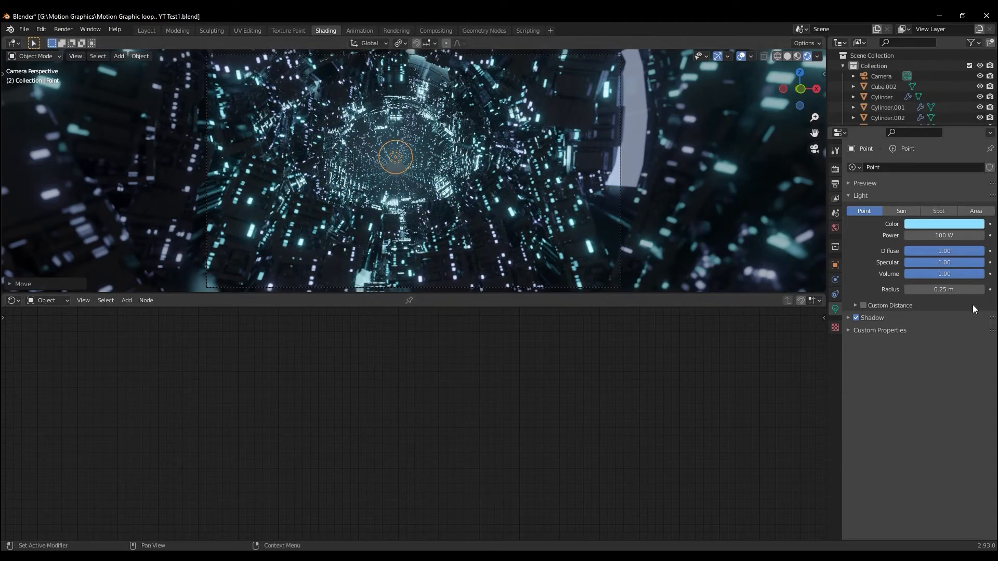
Set the point light's radius to 0.19 m and its power to 200 W
{"action": "left_click_drag", "start_coordinate": [963, 290], "coordinate": [948, 289]}
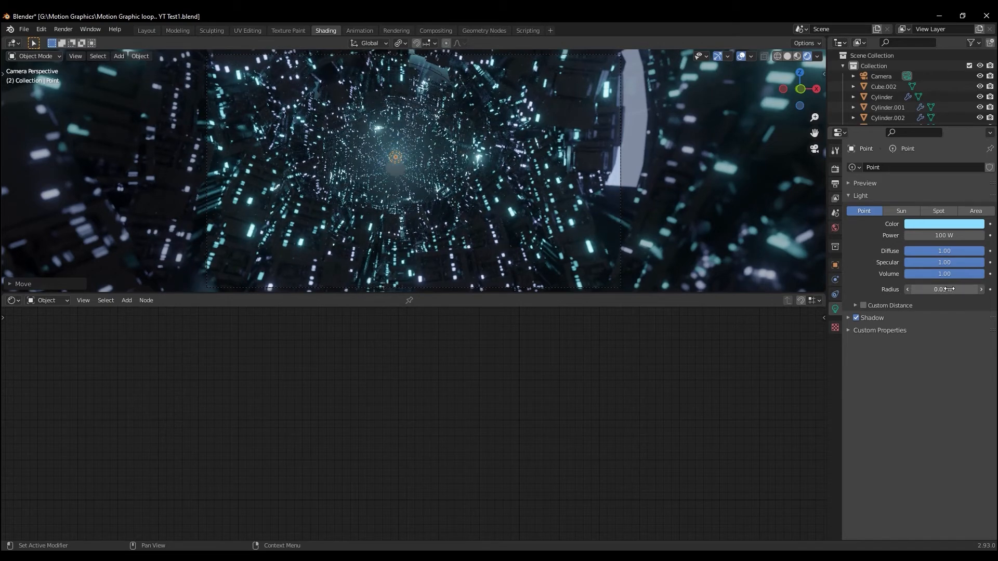
{"action": "left_click_drag", "start_coordinate": [956, 289], "coordinate": [958, 290]}
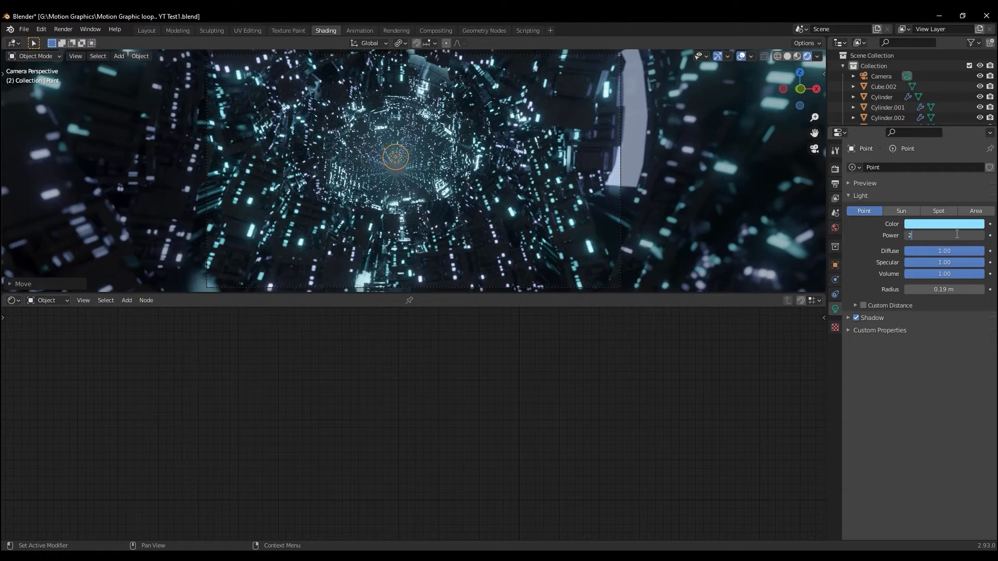
{"action": "key", "text": "Return"}
Duplicate the blue point light and move the copy along Y to the far end of the tunnel
{"action": "scroll", "coordinate": [422, 211], "scroll_direction": "down", "scroll_amount": 4}
{"action": "middle_click_drag", "start_coordinate": [386, 228], "coordinate": [389, 229]}
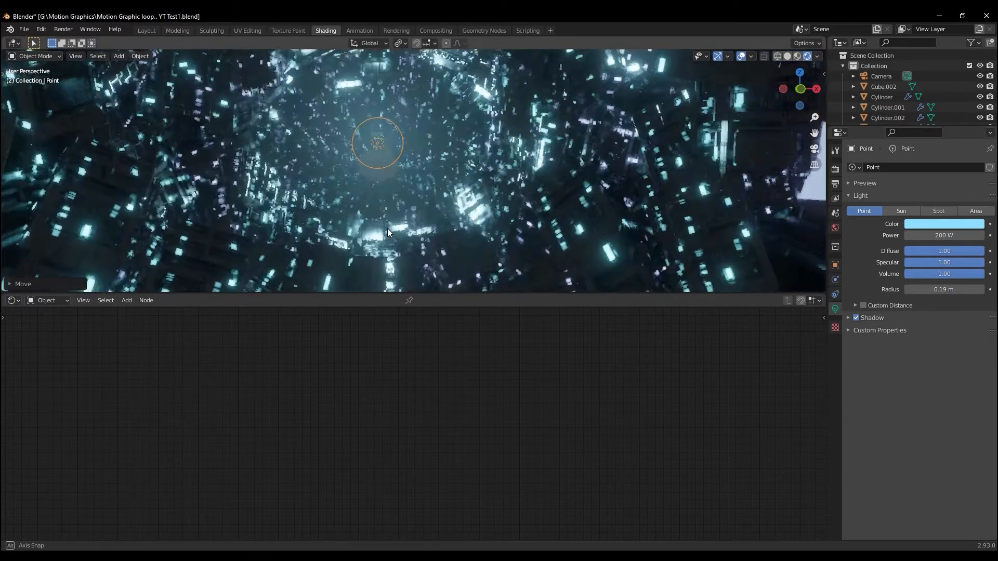
{"action": "scroll", "coordinate": [382, 227], "scroll_direction": "down", "scroll_amount": 9}
{"action": "mouse_move", "coordinate": [310, 224]}
{"action": "middle_mouse_down"}
{"action": "mouse_move", "coordinate": [332, 220]}
{"action": "mouse_move", "coordinate": [310, 224]}
{"action": "middle_mouse_up"}
{"action": "middle_click_drag", "start_coordinate": [396, 151], "coordinate": [509, 174]}
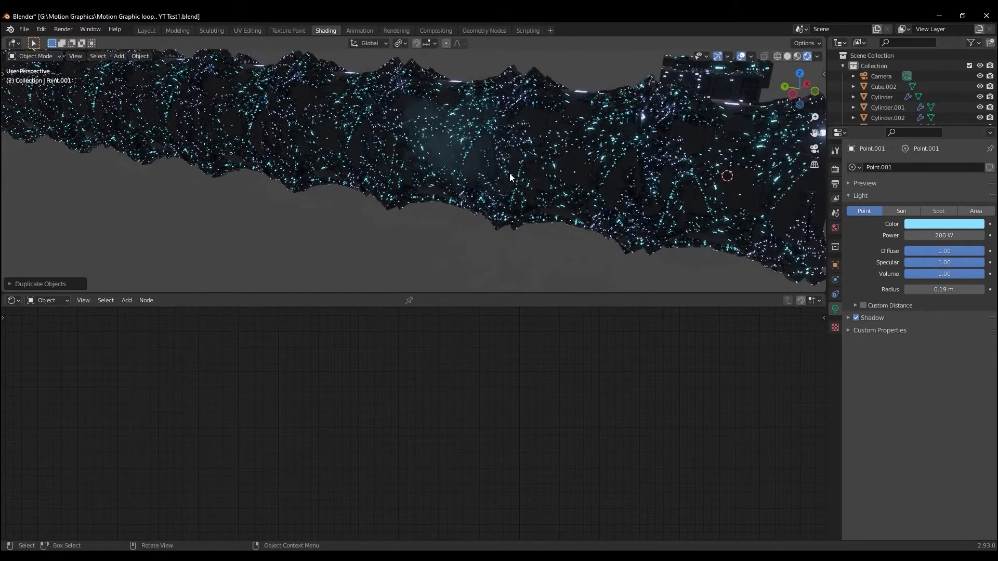
{"action": "scroll", "coordinate": [465, 172], "scroll_direction": "down", "scroll_amount": 8}
{"action": "key", "text": "shift+d"}
{"action": "middle_click_drag", "start_coordinate": [358, 176], "coordinate": [371, 175]}
{"action": "key", "text": "g"}
{"action": "key", "text": "y"}
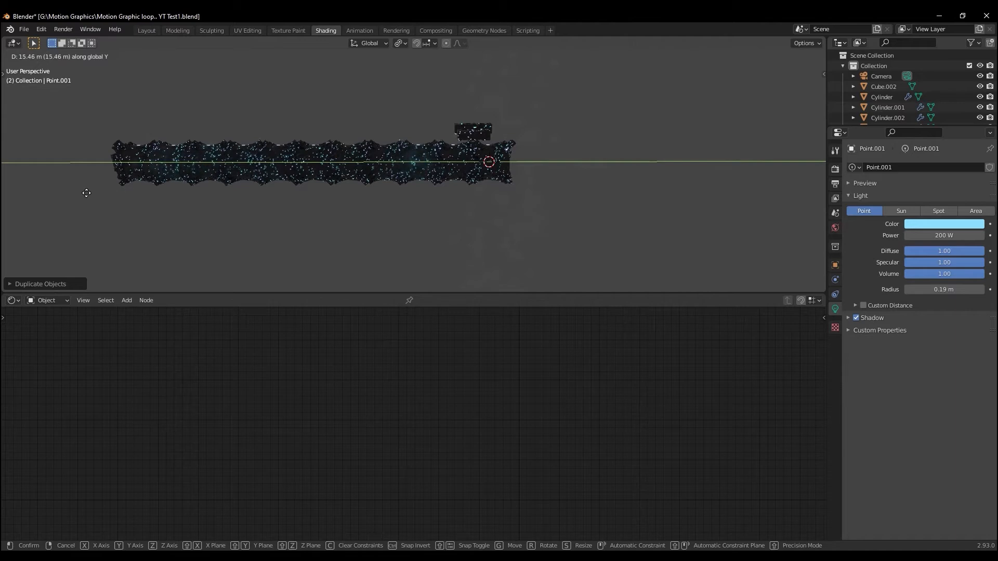
{"action": "left_click", "coordinate": [75, 194]}
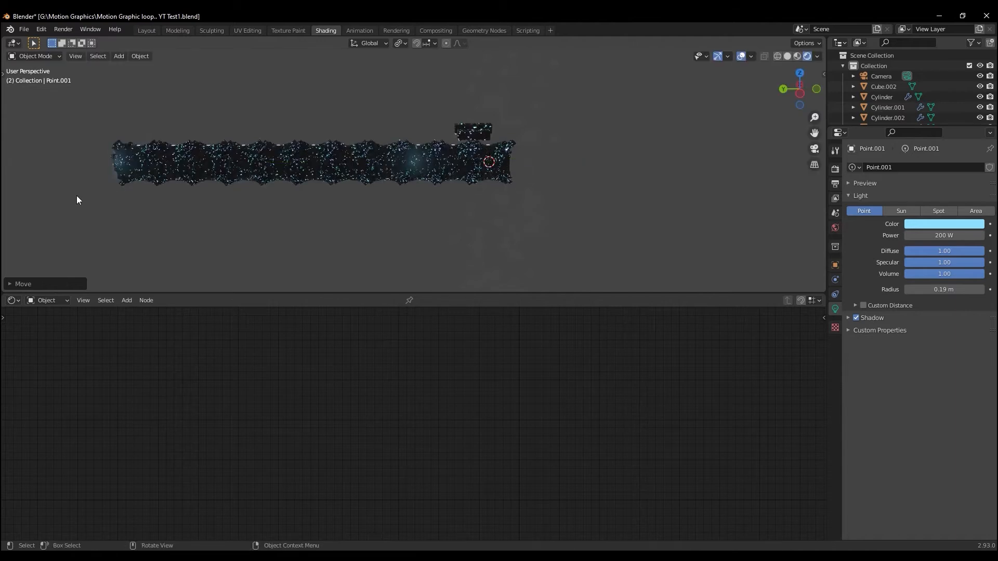
Set the duplicated light's power to 100000 W and its color to orange, and check the glow through the camera
{"action": "left_click", "coordinate": [934, 234]}
{"action": "type", "text": "100000"}
{"action": "key", "text": "Return"}
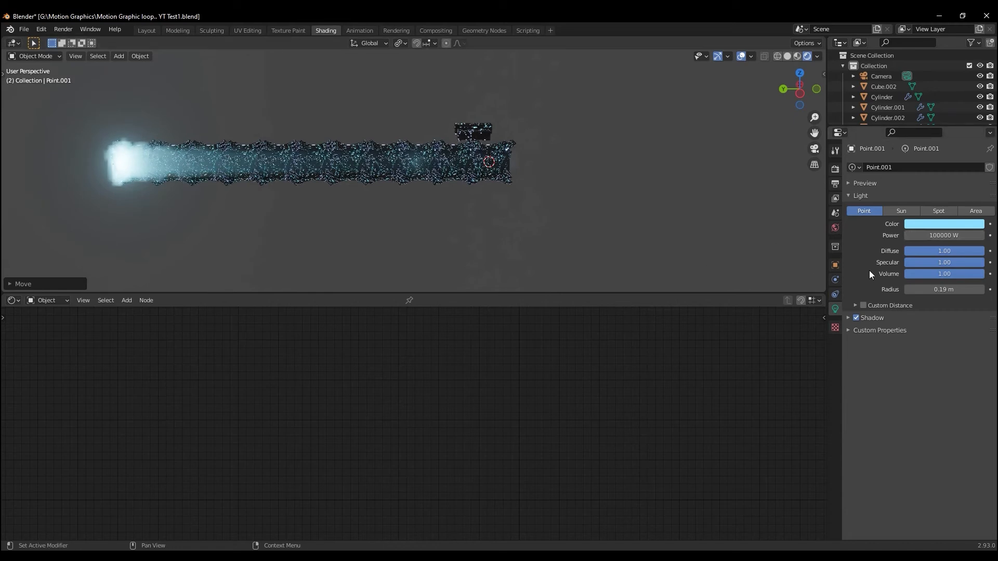
{"action": "left_click", "coordinate": [932, 225]}
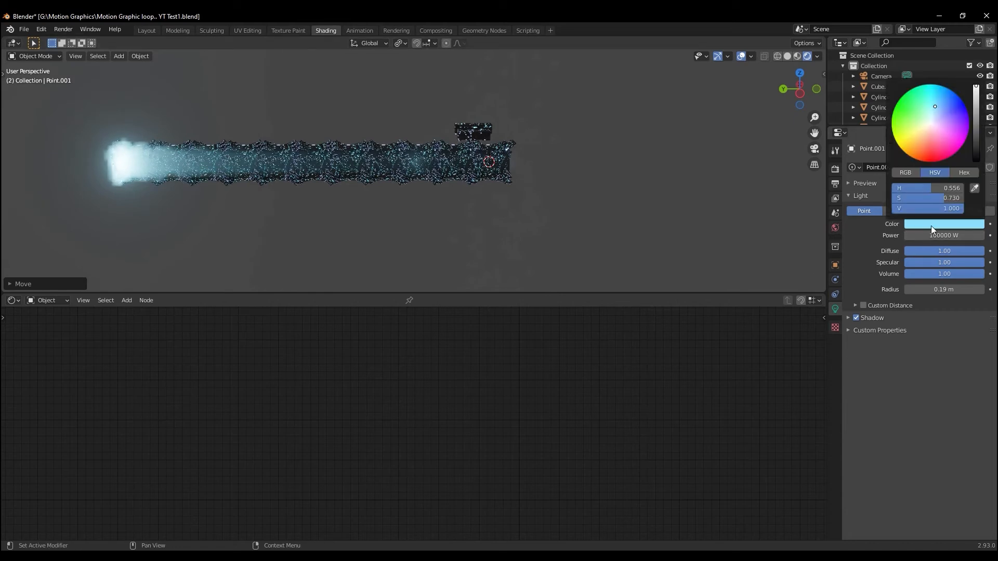
{"action": "left_click", "coordinate": [916, 144]}
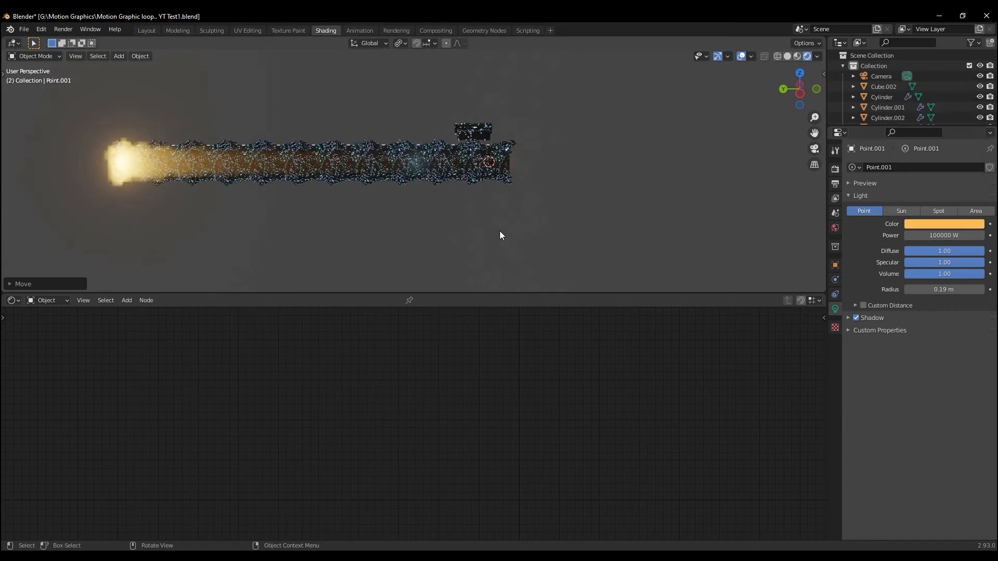
{"action": "key", "text": "KP_0"}
{"action": "scroll", "coordinate": [339, 212], "scroll_direction": "up", "scroll_amount": 3}
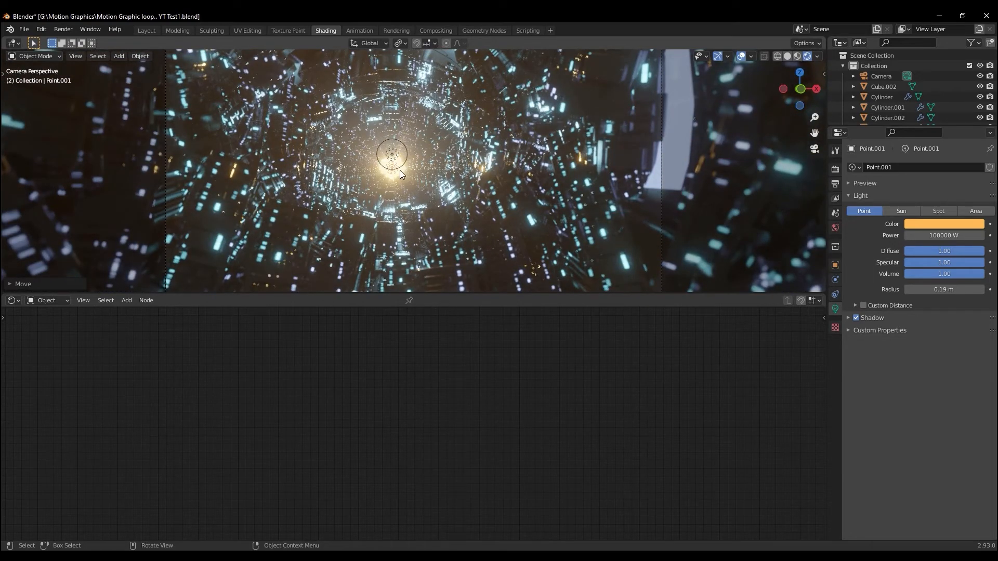
{"action": "scroll", "coordinate": [400, 170], "scroll_direction": "down", "scroll_amount": 3}
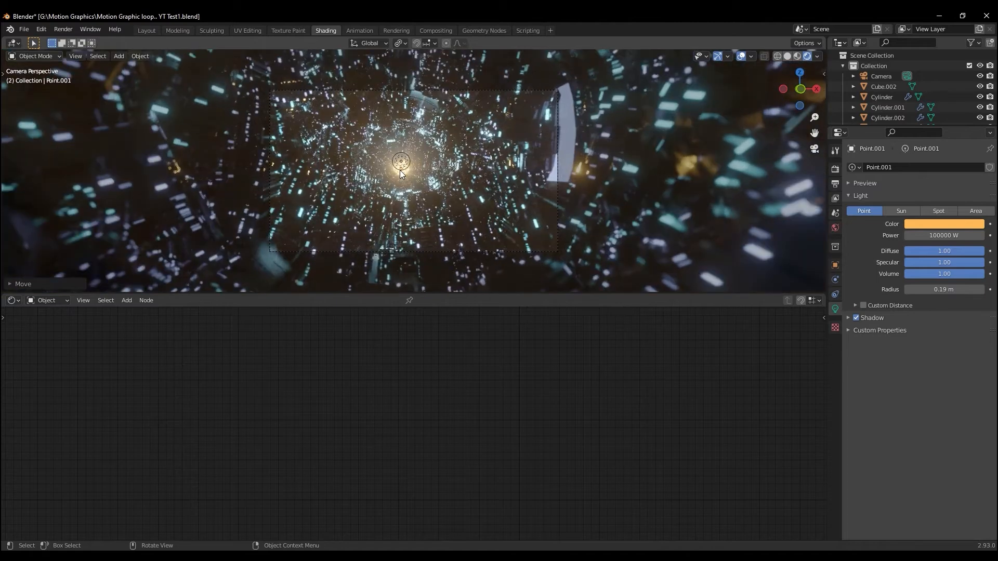
Shift the far point light's color to a deeper orange with hue 0.037 and check its glow through the camera
{"action": "scroll", "coordinate": [400, 170], "scroll_direction": "up", "scroll_amount": 4}
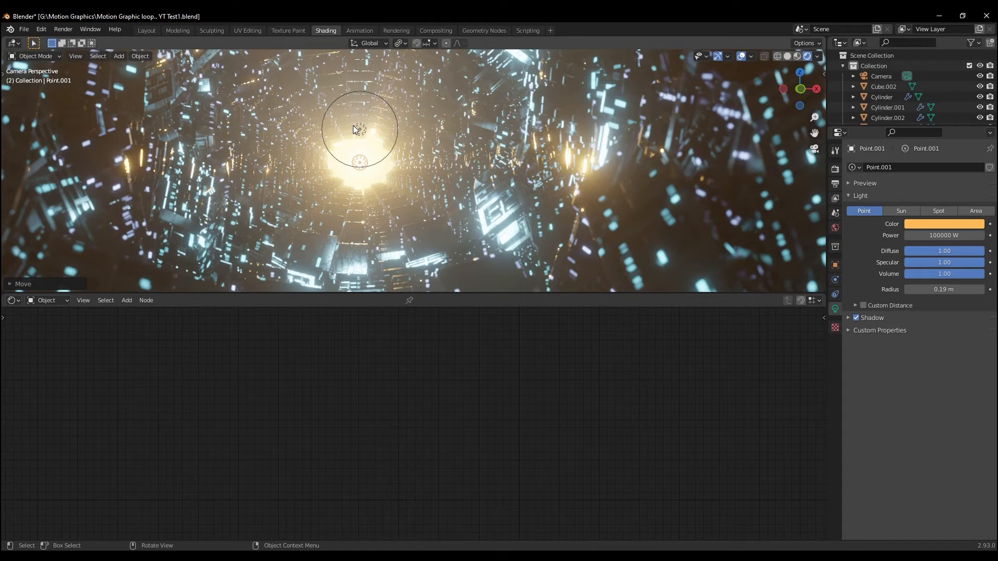
{"action": "scroll", "coordinate": [354, 129], "scroll_direction": "down", "scroll_amount": 4}
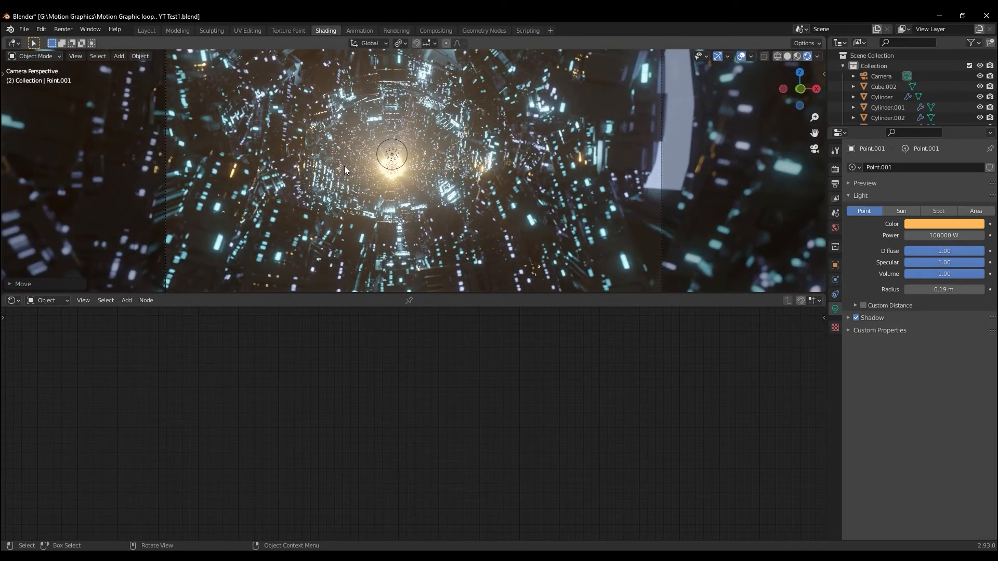
{"action": "middle_click_drag", "start_coordinate": [344, 166], "coordinate": [347, 170]}
{"action": "scroll", "coordinate": [347, 170], "scroll_direction": "down", "scroll_amount": 5}
{"action": "left_click", "coordinate": [949, 225]}
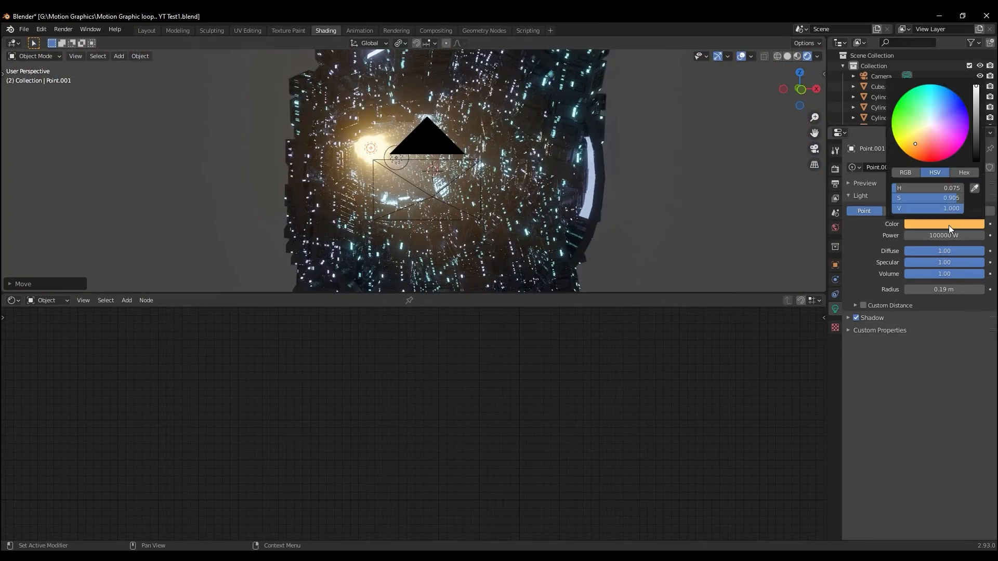
{"action": "left_click", "coordinate": [918, 150]}
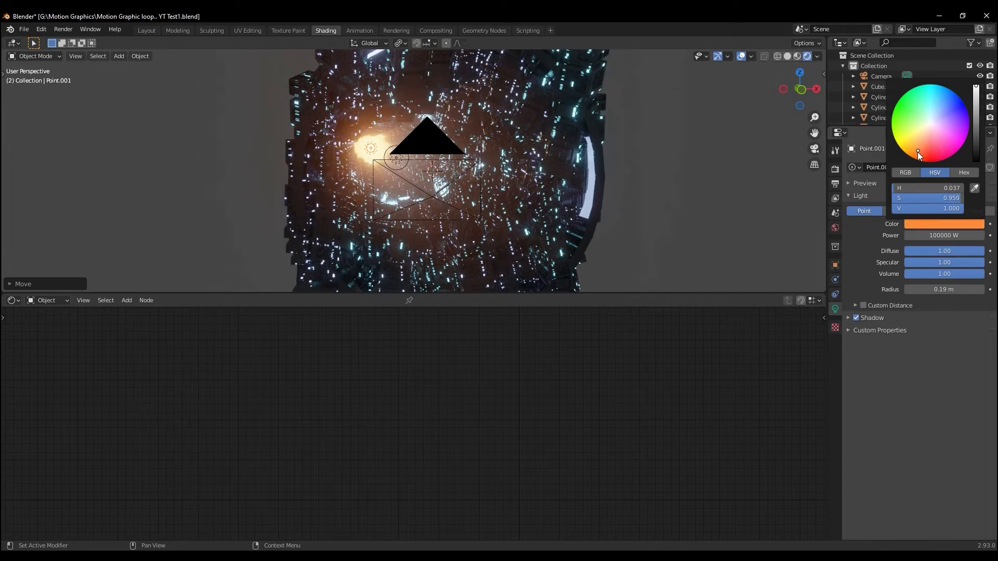
{"action": "middle_click_drag", "start_coordinate": [653, 204], "coordinate": [625, 199]}
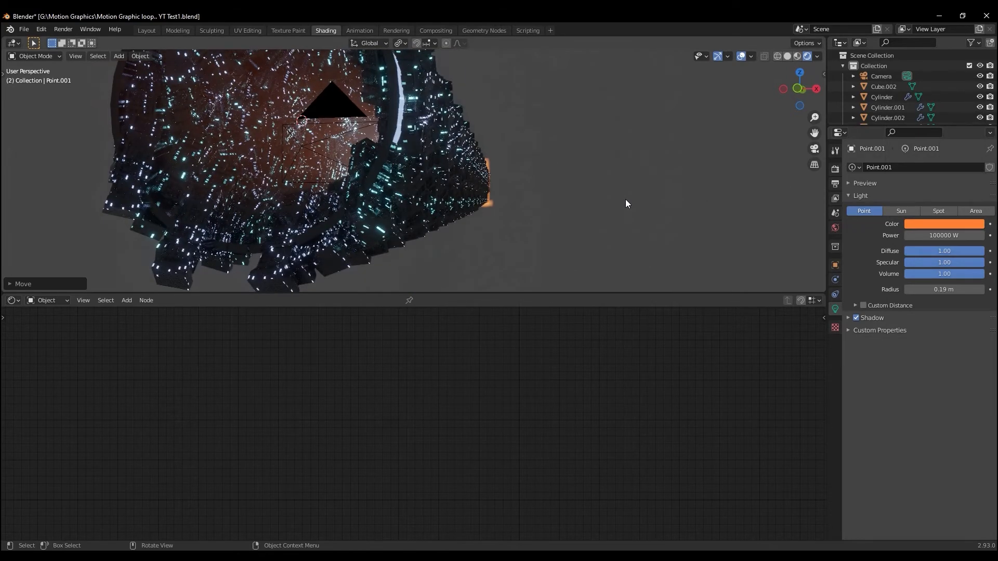
{"action": "key", "text": "KP_0"}
{"action": "scroll", "coordinate": [451, 256], "scroll_direction": "up", "scroll_amount": 1}
{"action": "scroll", "coordinate": [450, 240], "scroll_direction": "down", "scroll_amount": 9}
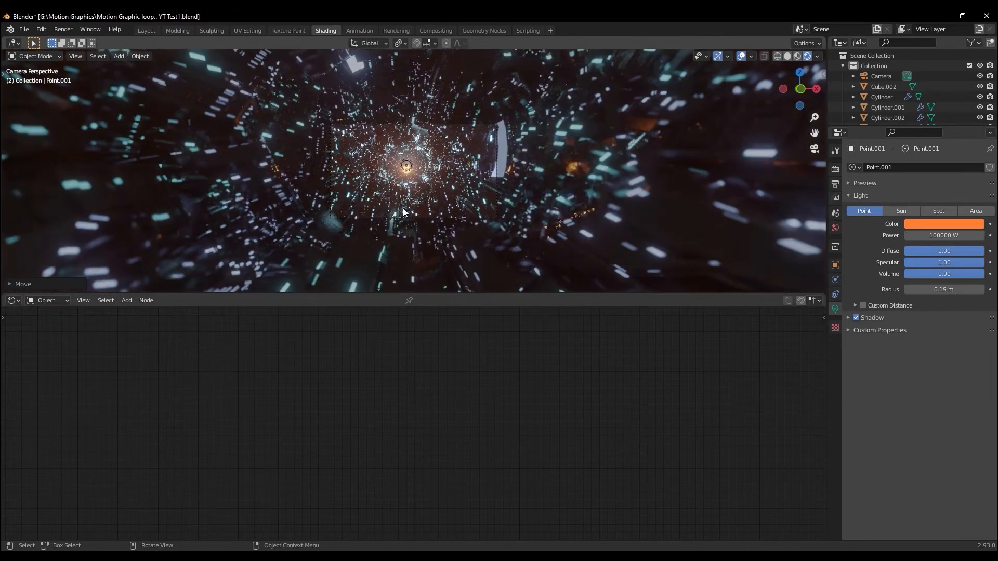
Select both point lights with the camera as the active object and parent them to it using the Object option
{"action": "middle_click_drag", "start_coordinate": [404, 208], "coordinate": [406, 210]}
{"action": "left_click", "coordinate": [361, 151]}
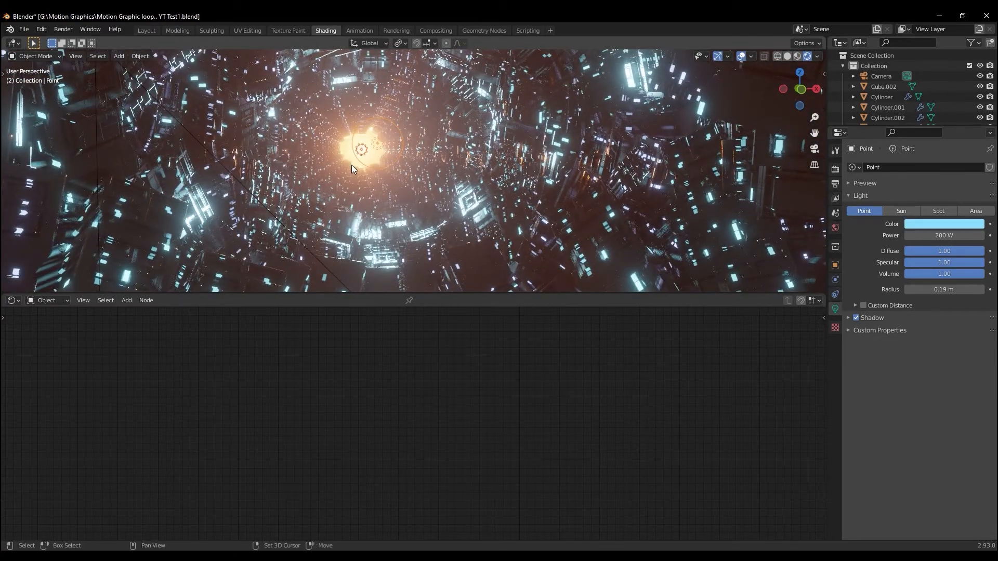
{"action": "scroll", "coordinate": [454, 168], "scroll_direction": "down", "scroll_amount": 3}
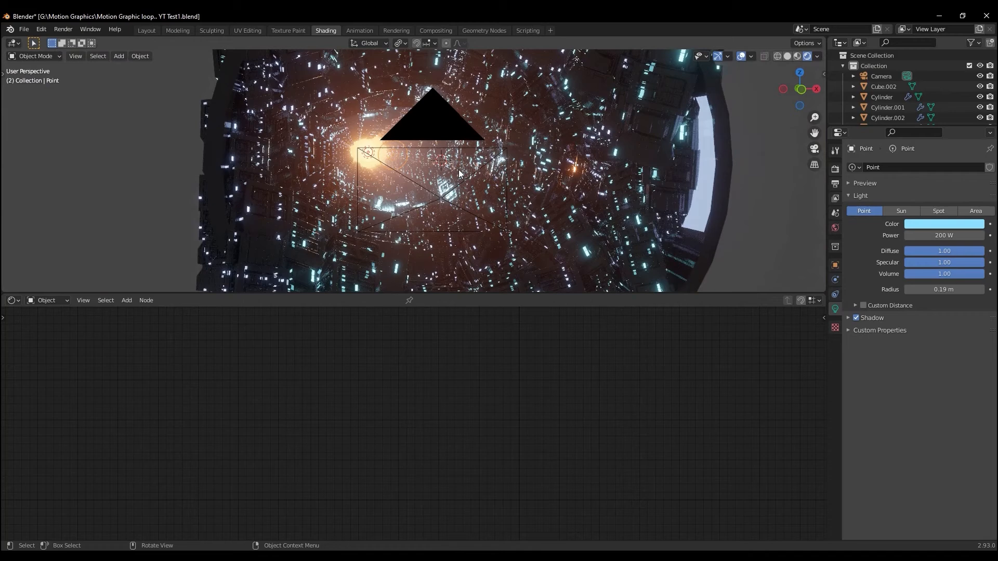
{"action": "left_click", "coordinate": [441, 198]}
{"action": "left_click", "coordinate": [365, 159]}
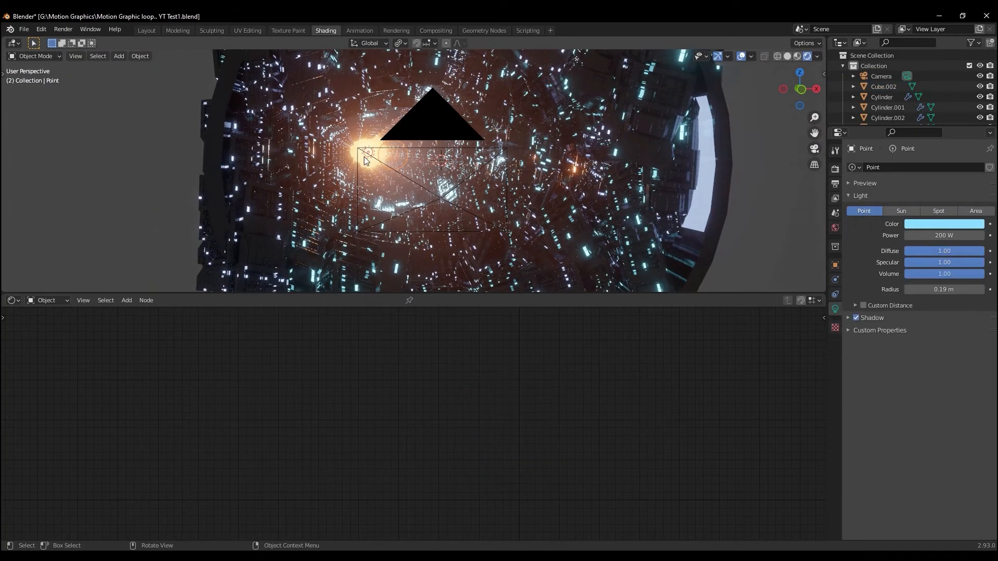
{"action": "left_click", "coordinate": [442, 198]}
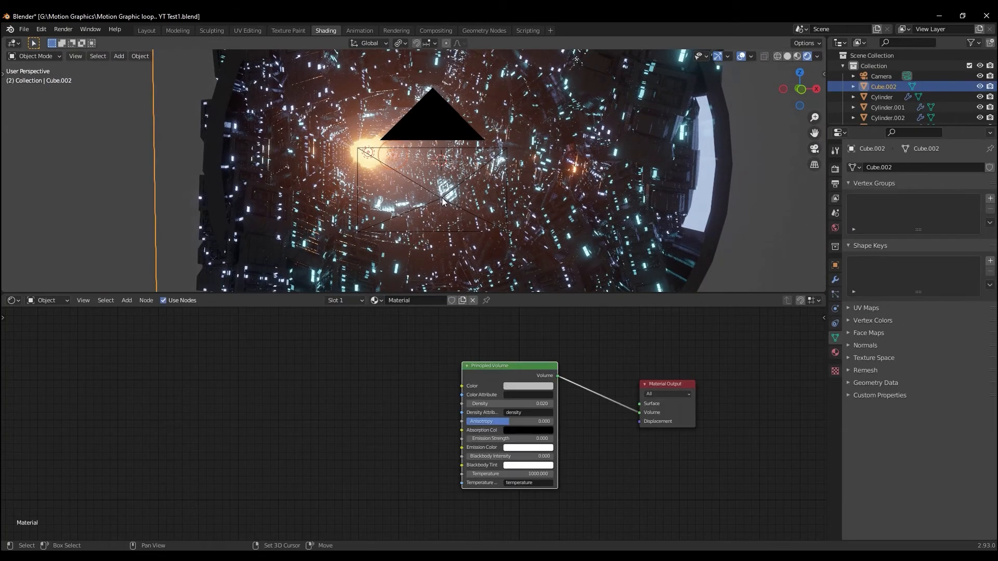
{"action": "key", "text": "ctrl+z"}
{"action": "key", "text": "a"}
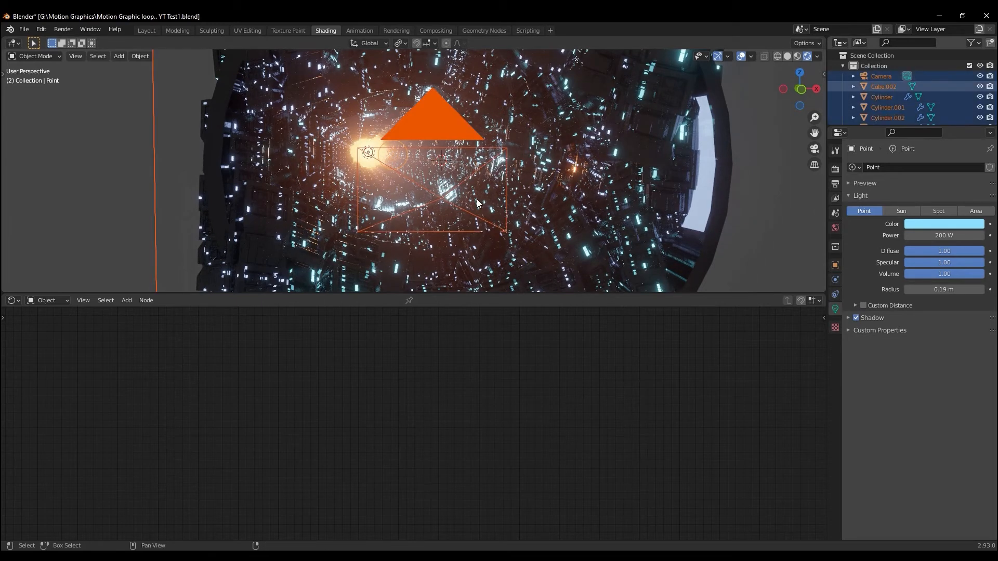
{"action": "key", "text": "ctrl+z"}
{"action": "left_click", "coordinate": [879, 76]}
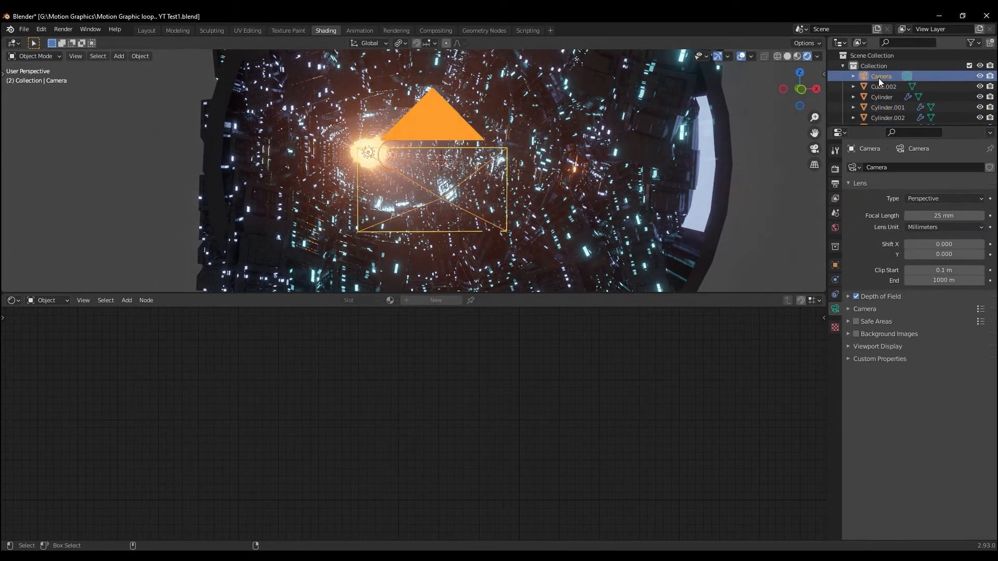
{"action": "key", "text": "ctrl+p"}
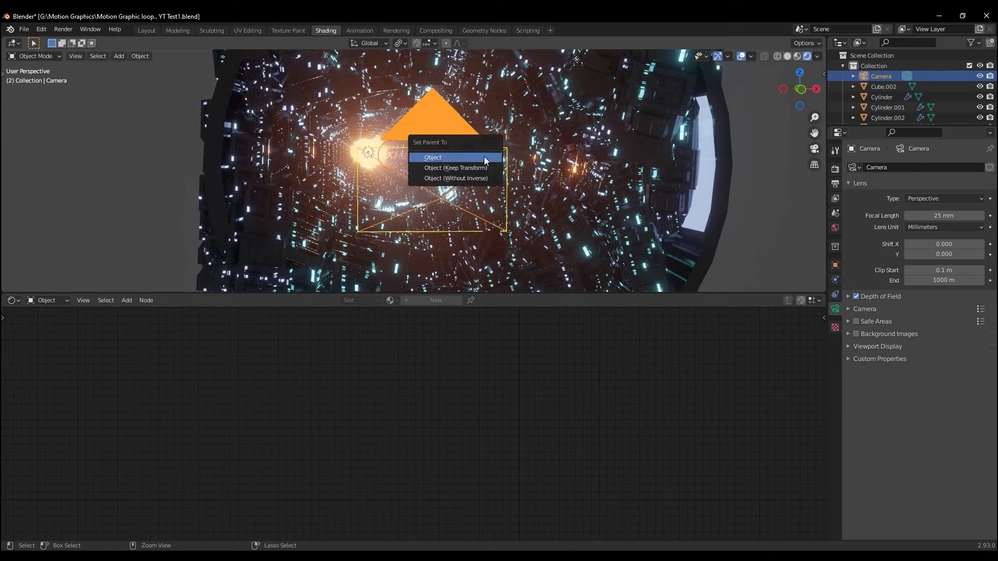
{"action": "left_click", "coordinate": [485, 157]}
Try moving the camera to check whether its parented lights follow, and cancel the move
{"action": "scroll", "coordinate": [426, 174], "scroll_direction": "down", "scroll_amount": 6}
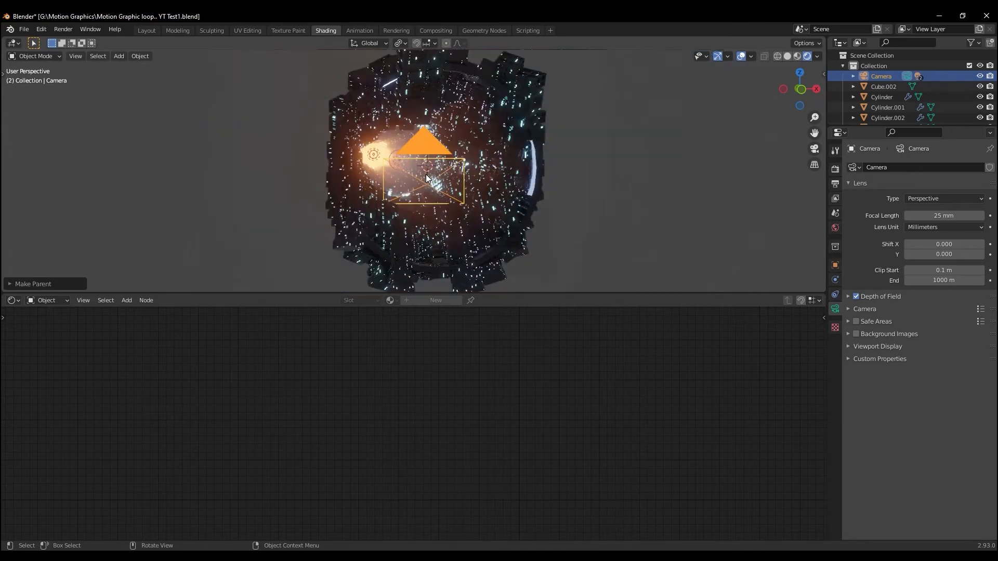
{"action": "middle_click_drag", "start_coordinate": [426, 174], "coordinate": [440, 181]}
{"action": "left_click", "coordinate": [466, 196]}
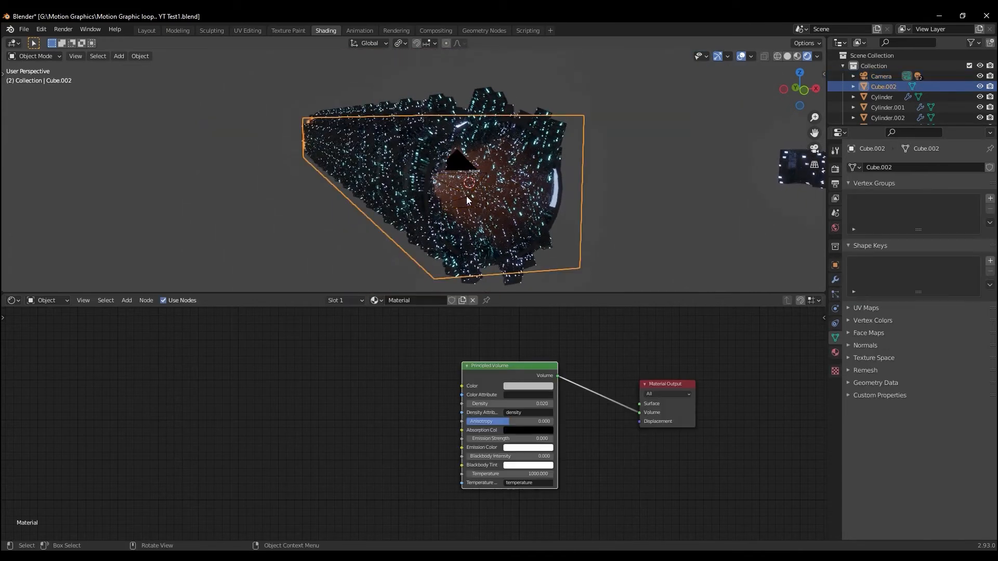
{"action": "left_click", "coordinate": [470, 196]}
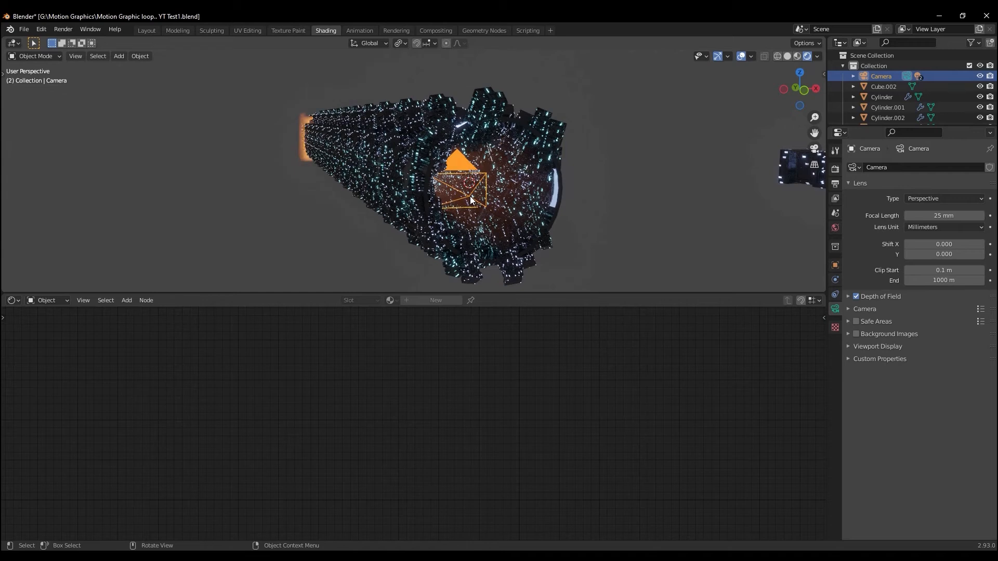
{"action": "key", "text": "g"}
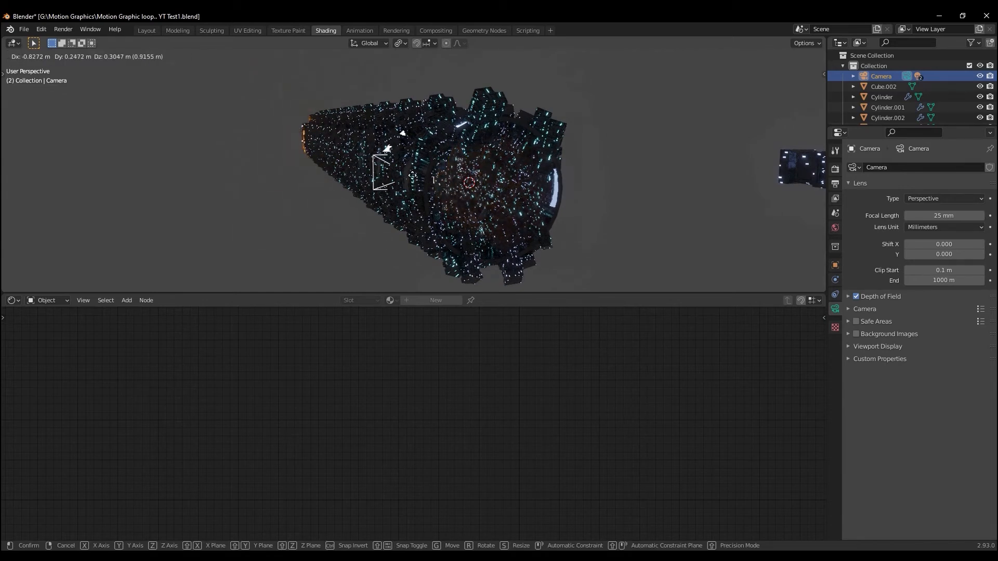
{"action": "right_click", "coordinate": [472, 211]}
Set the fog cube's Principled Volume color to full white and inspect the glow inside the tunnel
{"action": "middle_click_drag", "start_coordinate": [475, 217], "coordinate": [438, 221]}
{"action": "scroll", "coordinate": [438, 221], "scroll_direction": "up", "scroll_amount": 3}
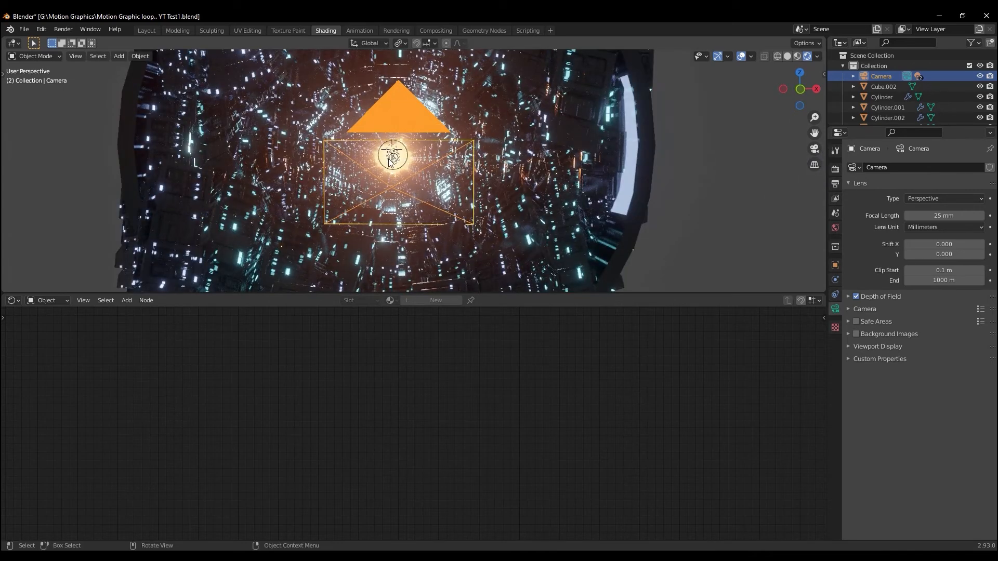
{"action": "left_click", "coordinate": [391, 162]}
{"action": "left_click", "coordinate": [391, 159]}
{"action": "left_click", "coordinate": [396, 161]}
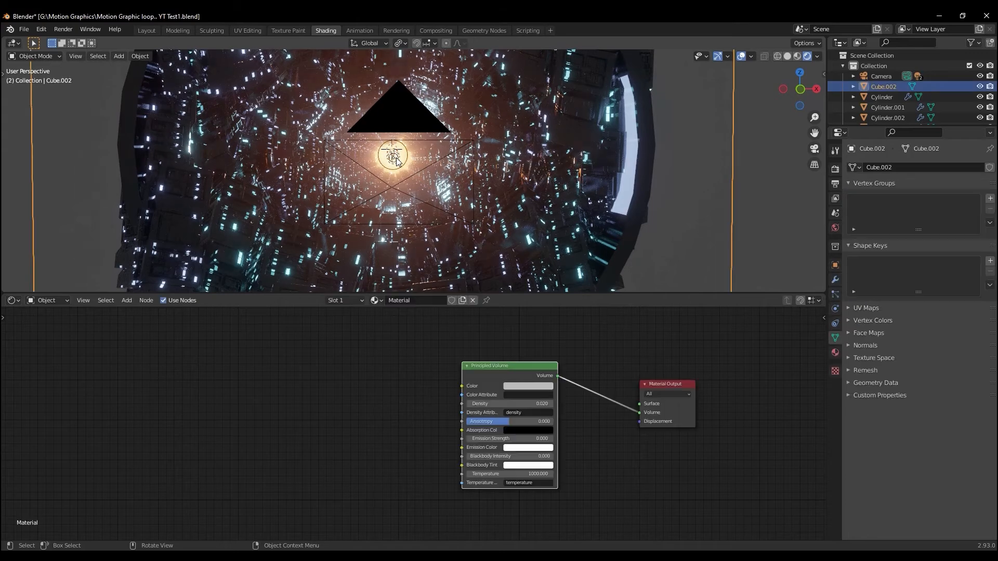
{"action": "scroll", "coordinate": [402, 194], "scroll_direction": "down", "scroll_amount": 5}
{"action": "middle_click_drag", "start_coordinate": [398, 192], "coordinate": [413, 201]}
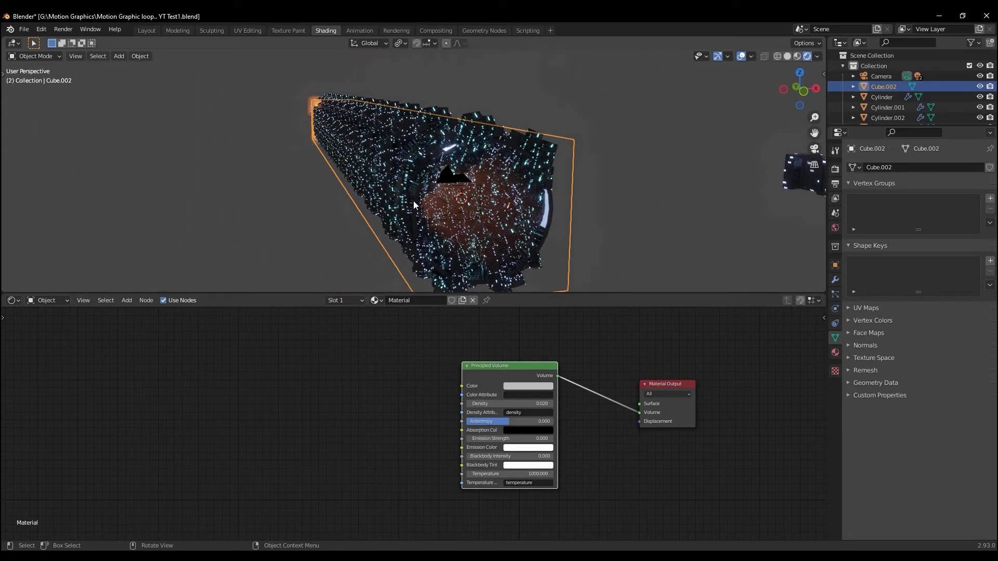
{"action": "left_click", "coordinate": [535, 386]}
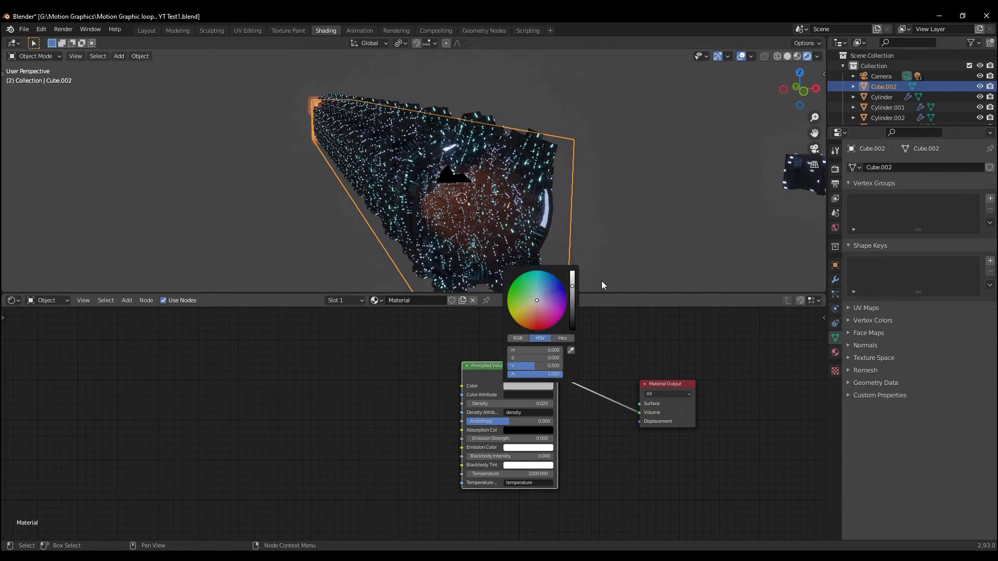
{"action": "left_click", "coordinate": [572, 271]}
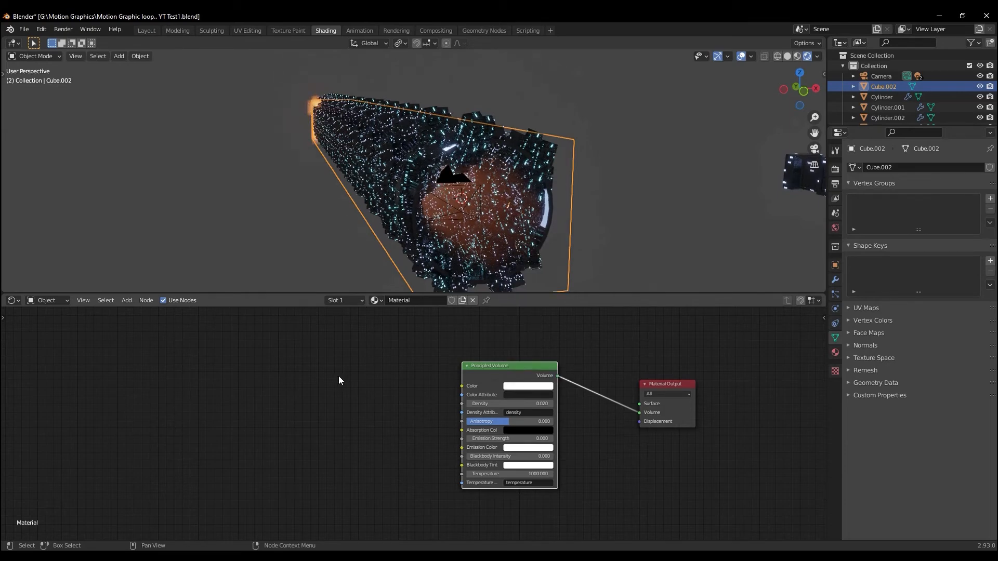
{"action": "middle_click_drag", "start_coordinate": [478, 195], "coordinate": [476, 193]}
{"action": "scroll", "coordinate": [457, 211], "scroll_direction": "up", "scroll_amount": 7}
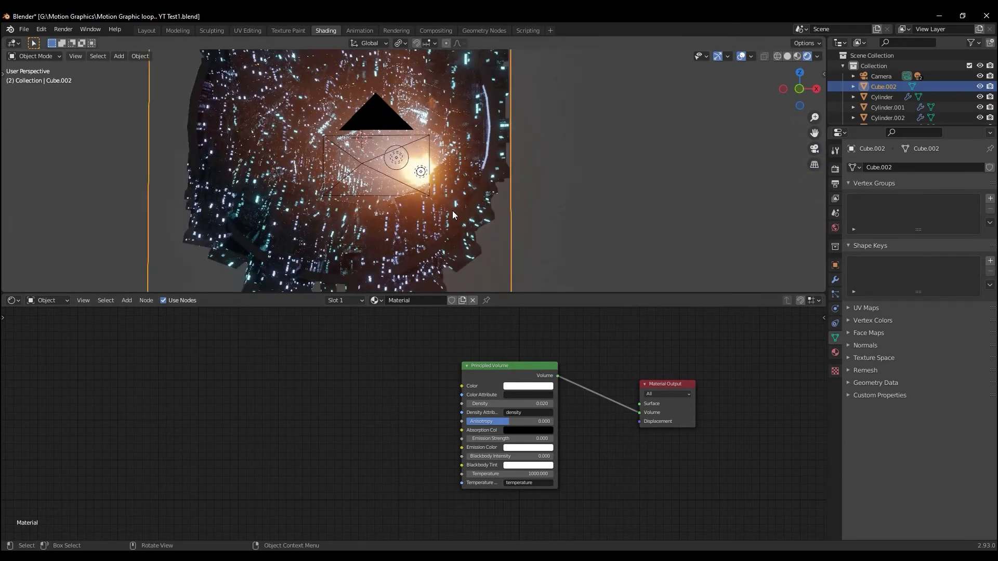
Select the camera and keyframe its location at frame 1 in the Layout workspace
{"action": "left_click", "coordinate": [330, 232]}
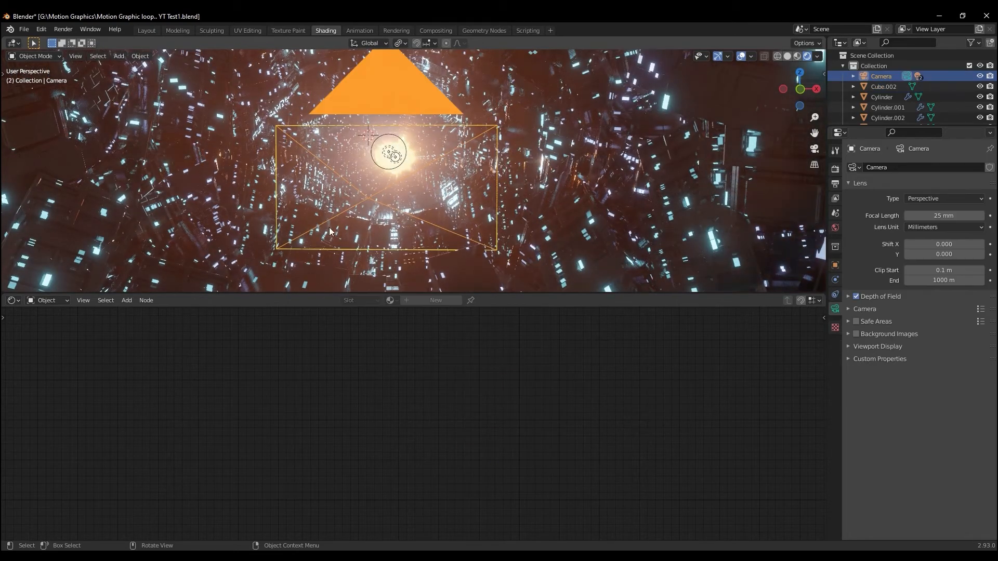
{"action": "left_click", "coordinate": [148, 30]}
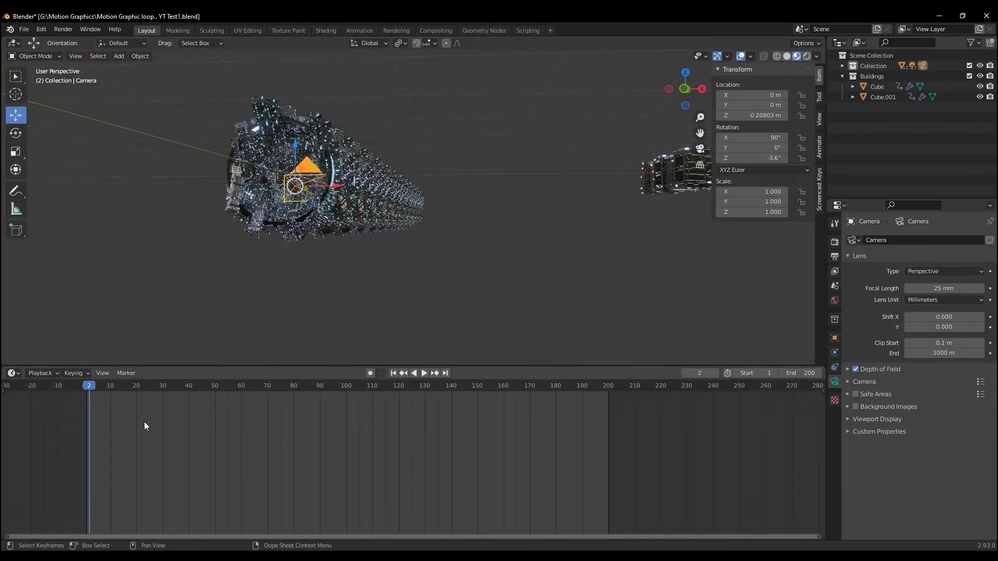
{"action": "left_click_drag", "start_coordinate": [88, 387], "coordinate": [86, 386]}
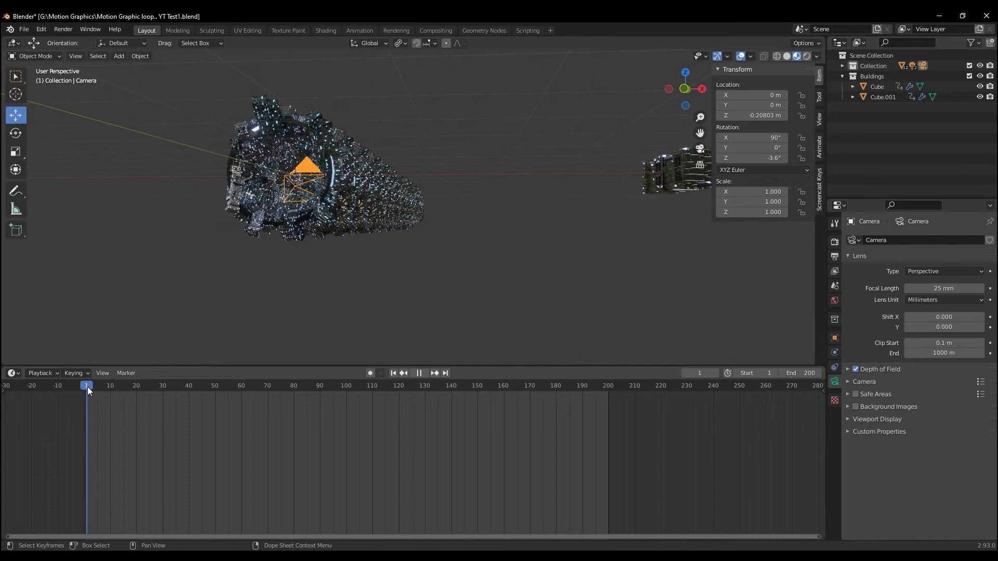
{"action": "left_click", "coordinate": [834, 338]}
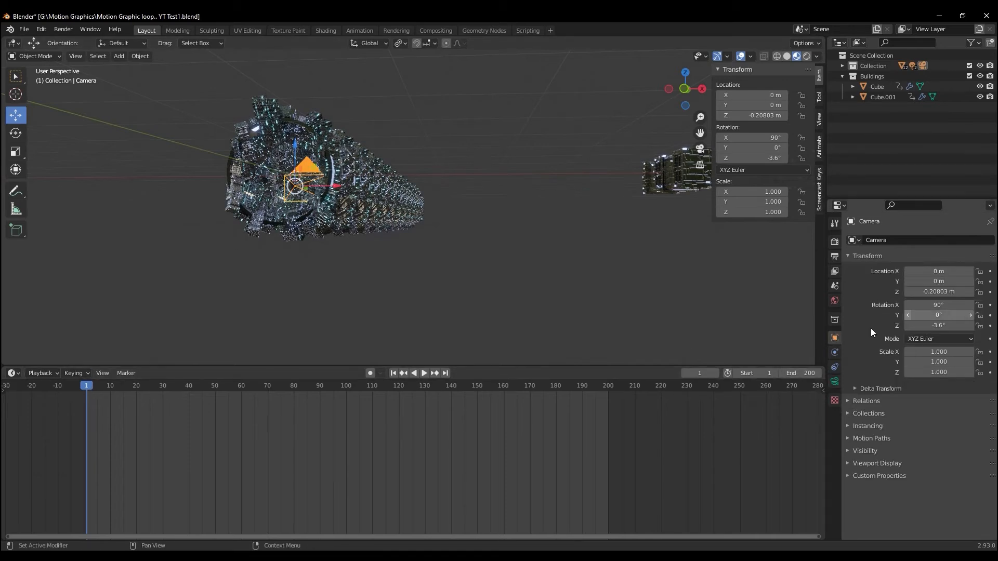
{"action": "right_click", "coordinate": [951, 282]}
Set the camera's Y location to 8 m and keyframe it at frame 201
{"action": "left_click", "coordinate": [945, 282]}
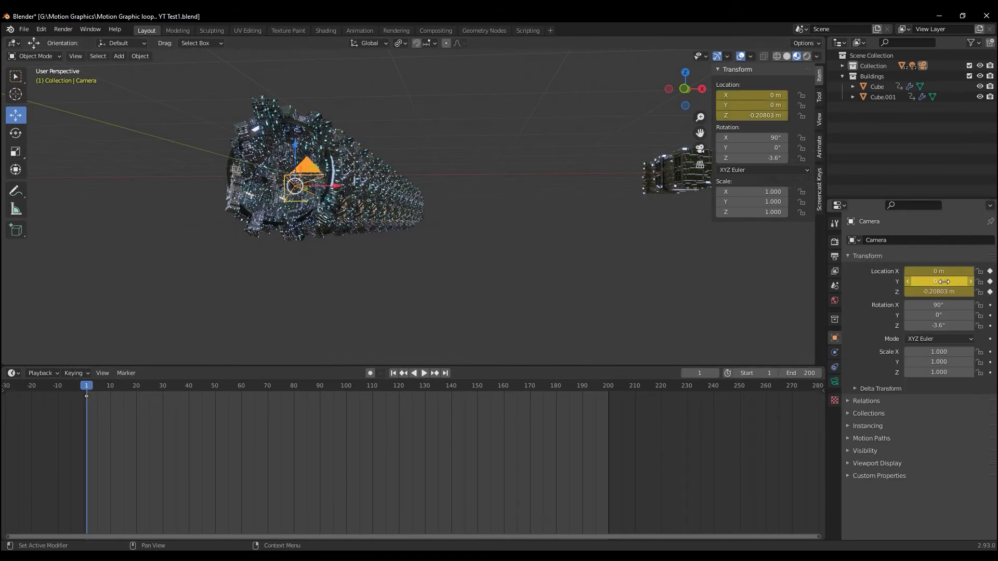
{"action": "left_click_drag", "start_coordinate": [944, 282], "coordinate": [757, 345]}
{"action": "left_click", "coordinate": [942, 282]}
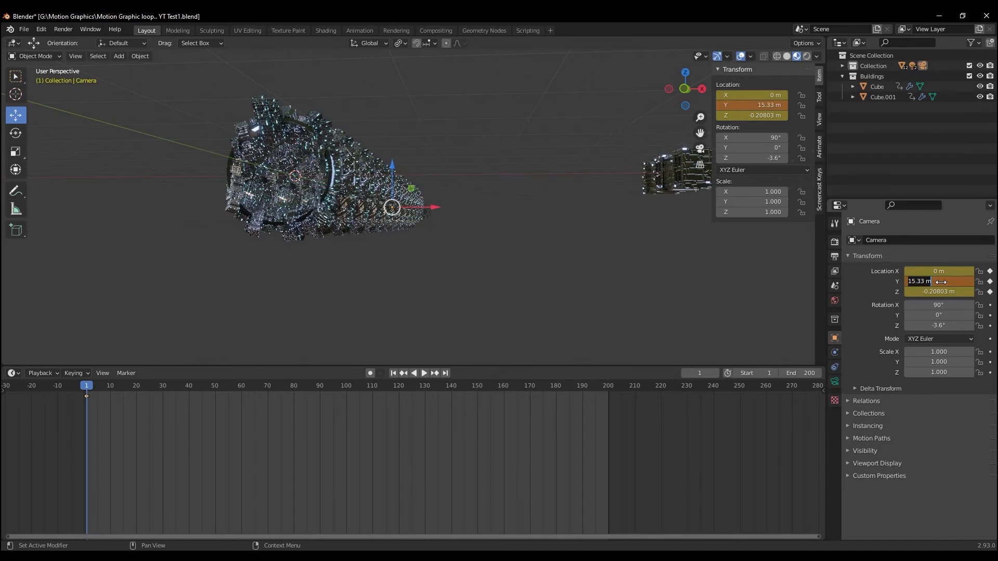
{"action": "type", "text": "8"}
{"action": "key", "text": "Return"}
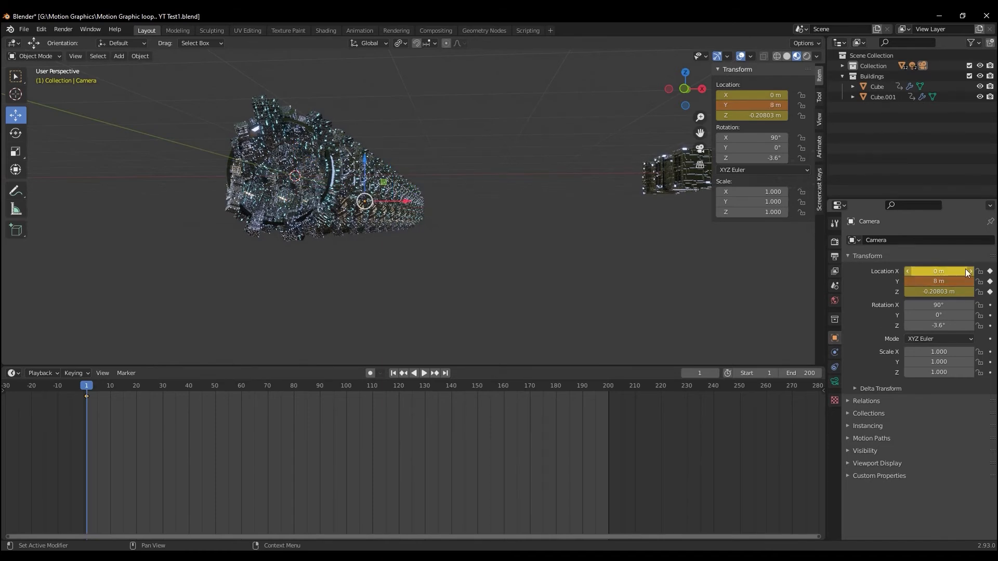
{"action": "key", "text": "KP_Decimal"}
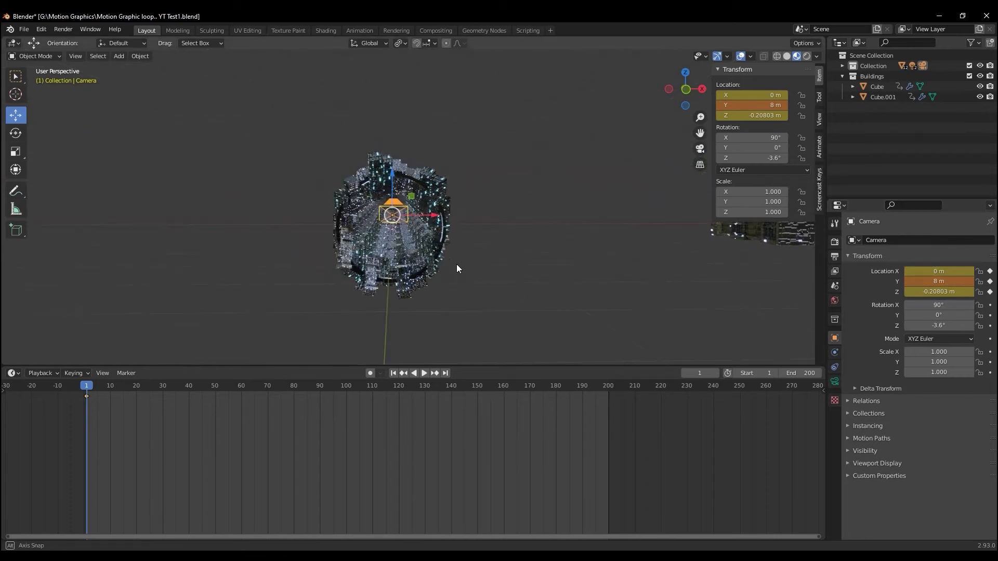
{"action": "left_click", "coordinate": [991, 282]}
{"action": "left_click_drag", "start_coordinate": [86, 388], "coordinate": [610, 385]}
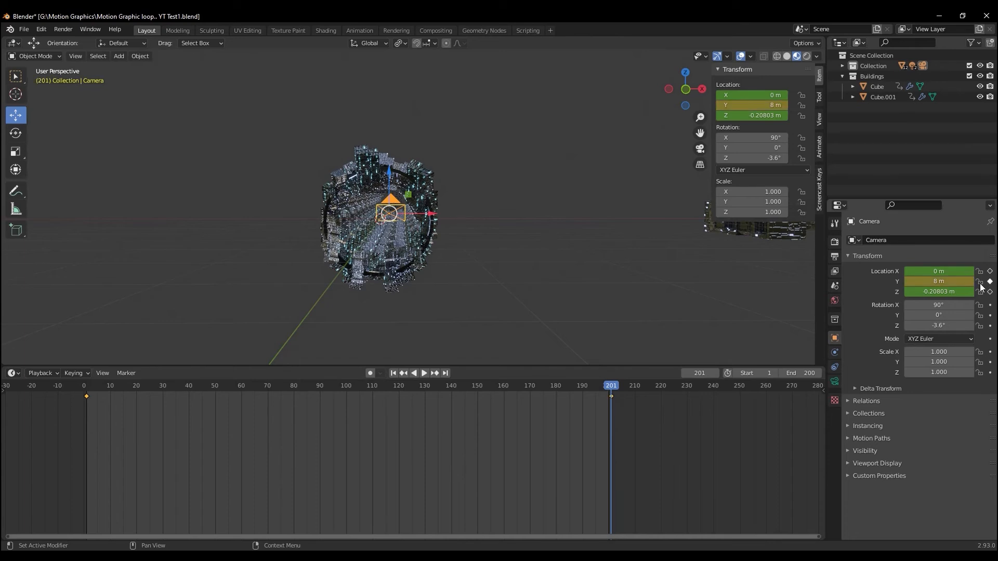
Return to frame 1, set the camera's Y location to 0 m and keyframe it
{"action": "left_click_drag", "start_coordinate": [611, 385], "coordinate": [72, 373]}
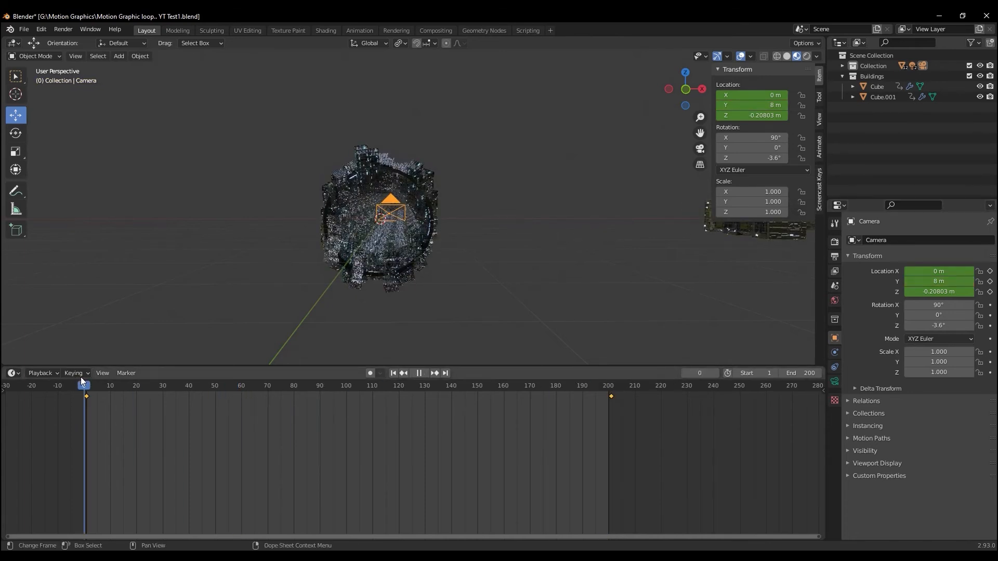
{"action": "left_click_drag", "start_coordinate": [89, 386], "coordinate": [87, 385]}
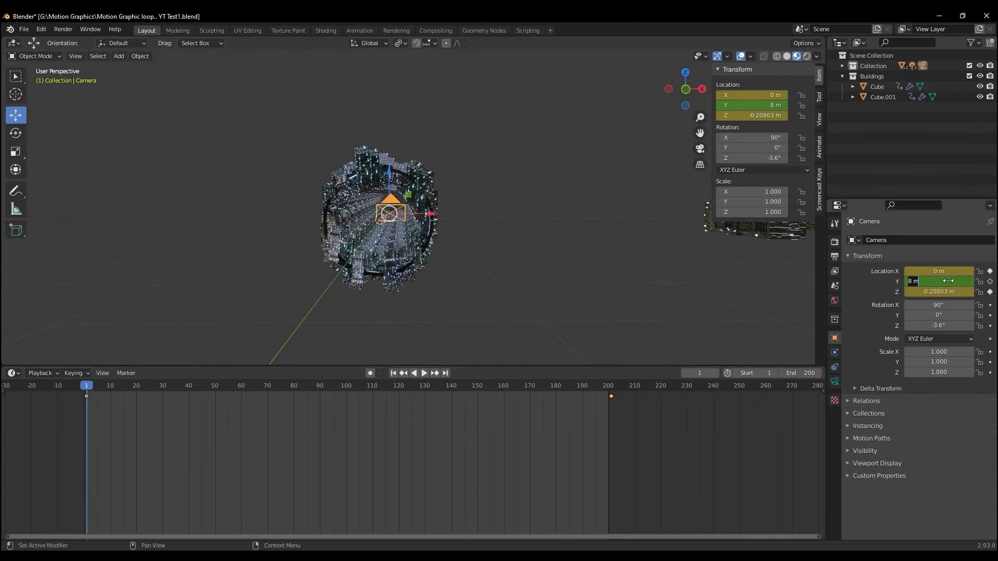
{"action": "key", "text": "Return"}
{"action": "left_click", "coordinate": [990, 281]}
Play the animation through the camera view to preview the flight along the tunnel
{"action": "scroll", "coordinate": [497, 267], "scroll_direction": "up", "scroll_amount": 6}
{"action": "scroll", "coordinate": [488, 264], "scroll_direction": "down", "scroll_amount": 6}
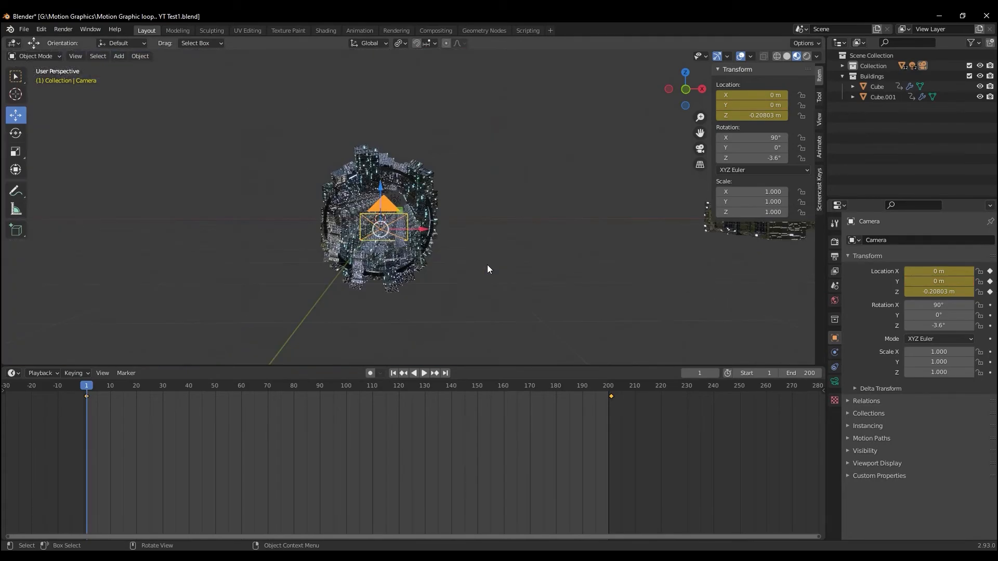
{"action": "key", "text": "KP_0"}
{"action": "key", "text": "space"}
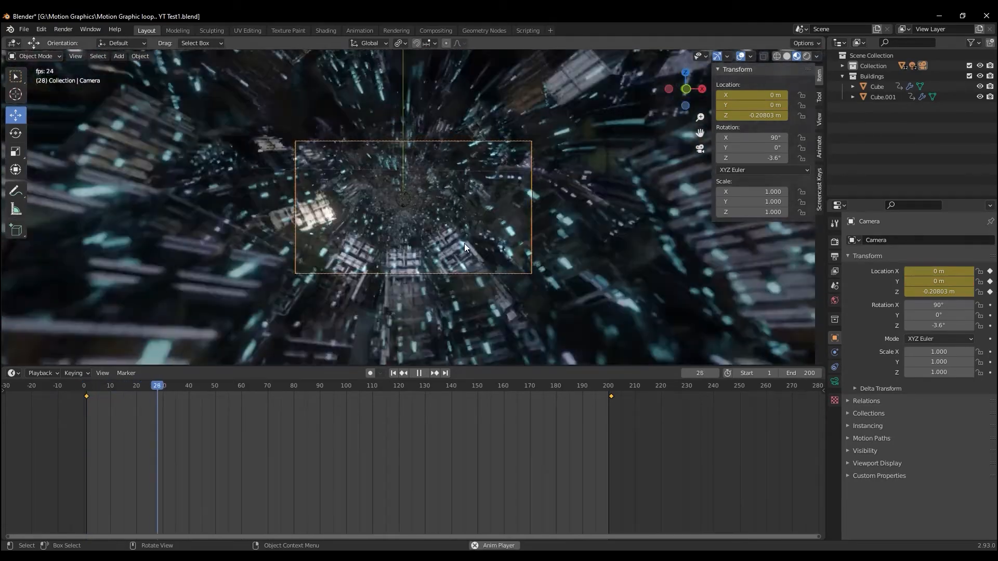
Stop the playback, leave the camera view to see the whole tunnel, and switch the viewport to rendered shading
{"action": "scroll", "coordinate": [462, 239], "scroll_direction": "up", "scroll_amount": 5}
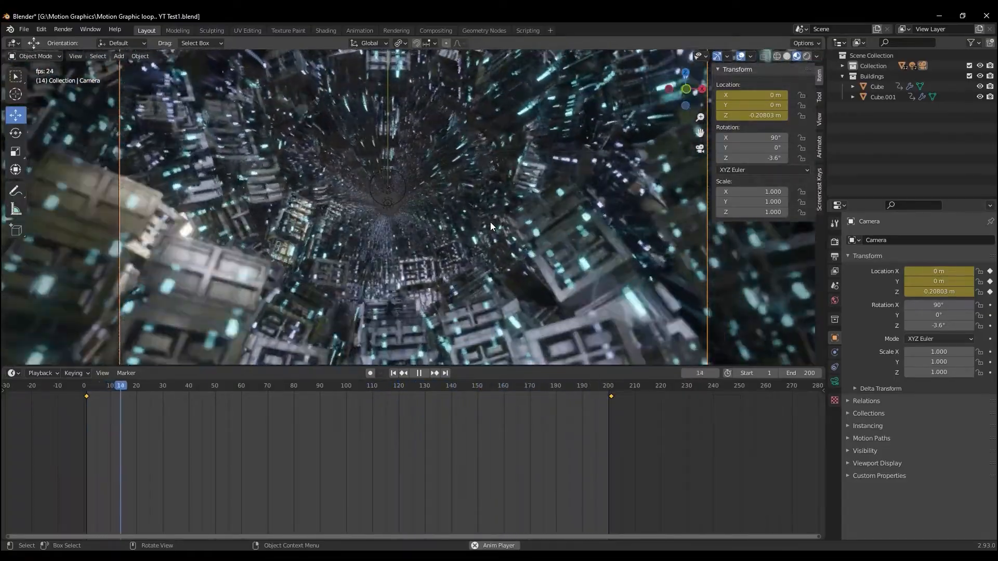
{"action": "key", "text": "space"}
{"action": "key", "text": "KP_0"}
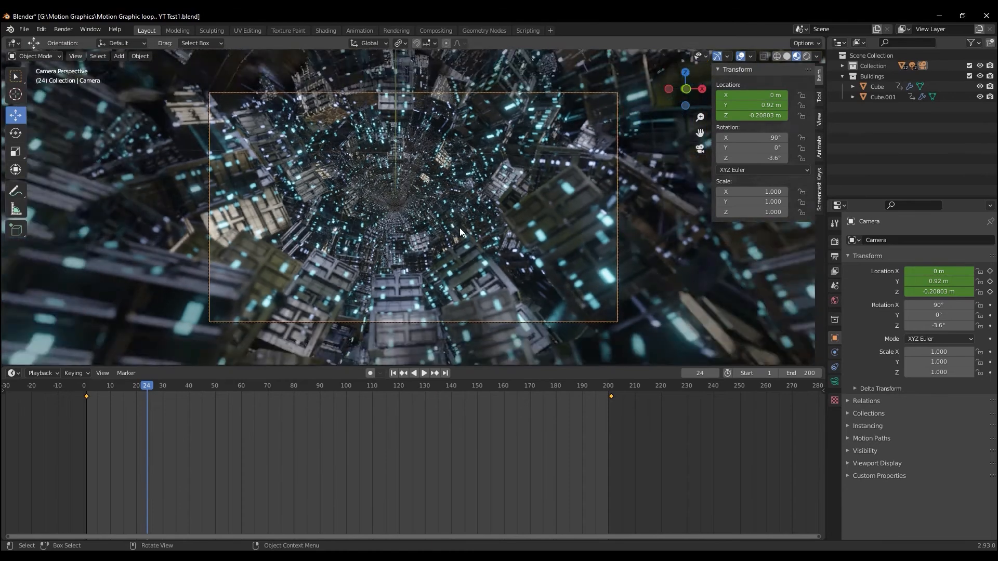
{"action": "middle_click_drag", "start_coordinate": [460, 228], "coordinate": [396, 251]}
{"action": "scroll", "coordinate": [391, 255], "scroll_direction": "up", "scroll_amount": 14}
{"action": "scroll", "coordinate": [394, 254], "scroll_direction": "down", "scroll_amount": 14}
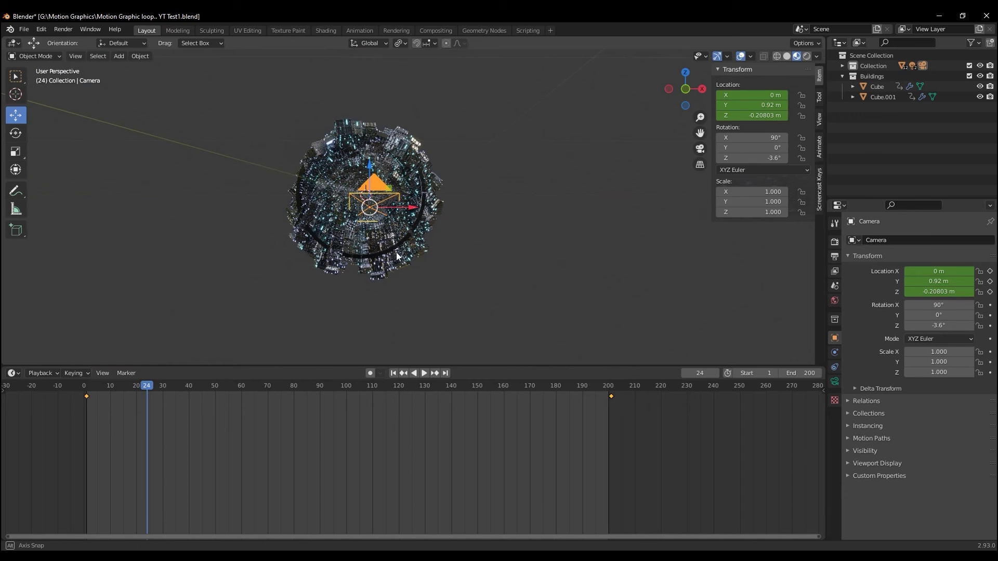
{"action": "left_click", "coordinate": [808, 56]}
{"action": "scroll", "coordinate": [413, 246], "scroll_direction": "up", "scroll_amount": 10}
{"action": "scroll", "coordinate": [413, 246], "scroll_direction": "down", "scroll_amount": 12}
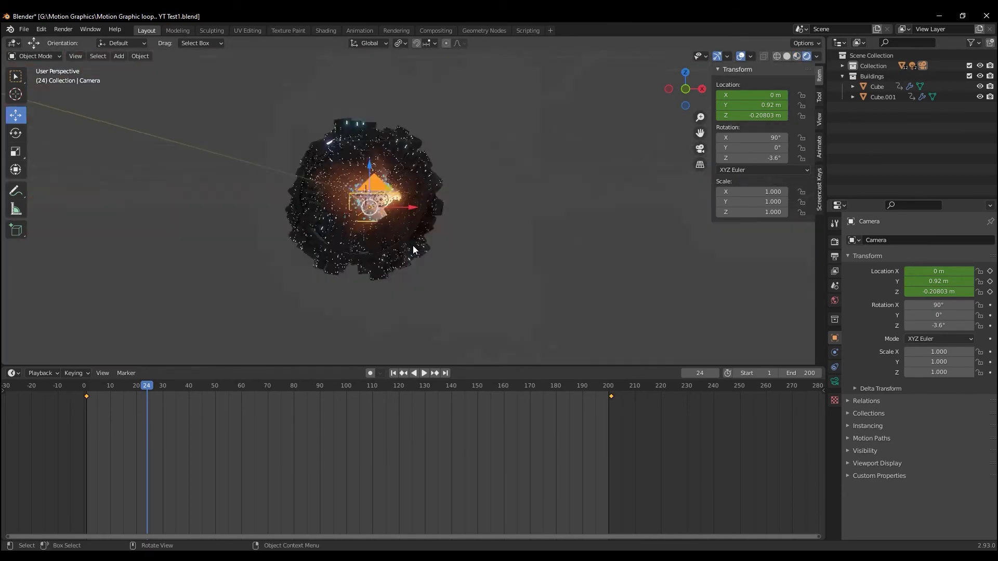
Set the world background strength to 0 and preview the rendered flight through the camera view, stopping at frame 36
{"action": "left_click", "coordinate": [835, 300]}
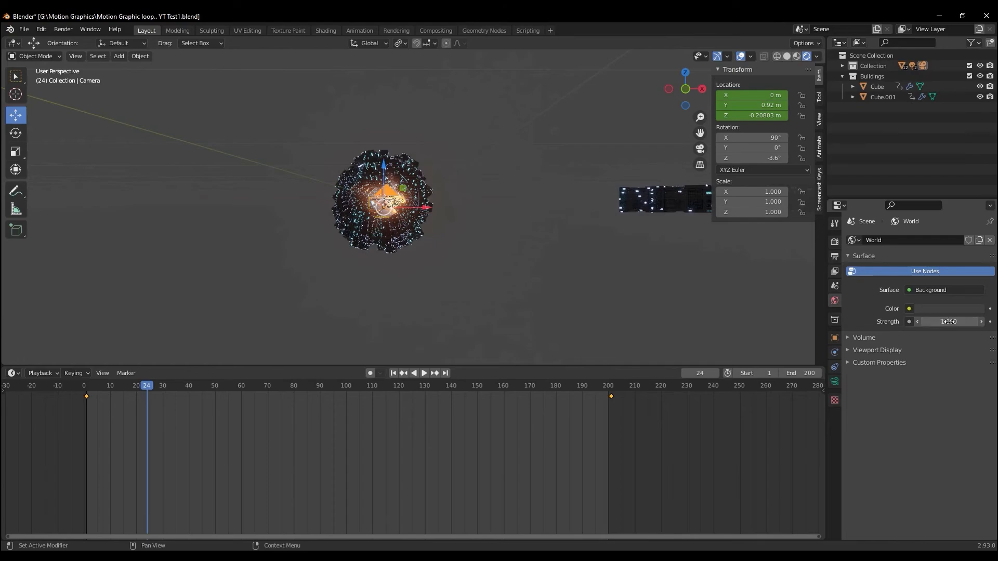
{"action": "key", "text": "BackSpace"}
{"action": "key", "text": "KP_0"}
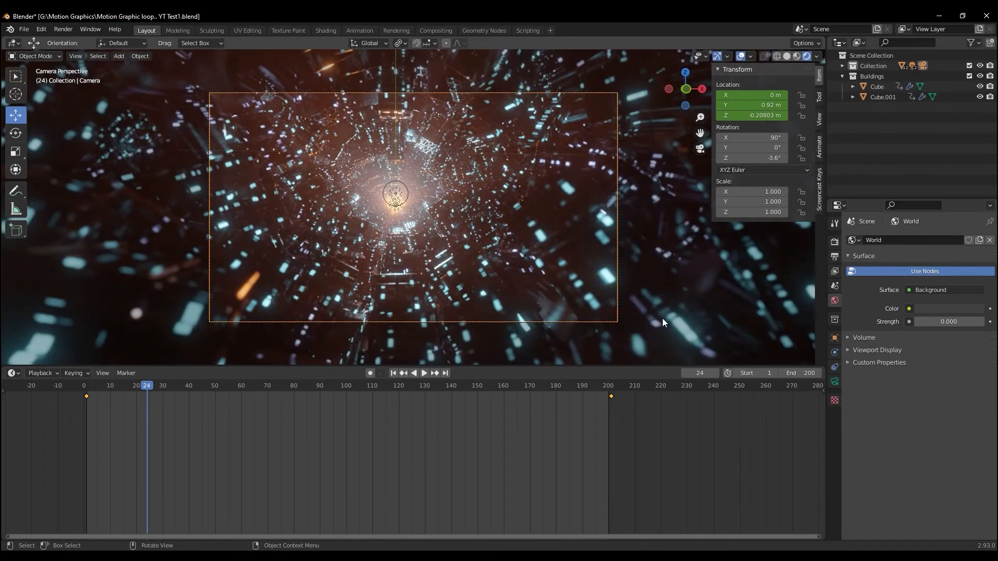
{"action": "scroll", "coordinate": [659, 317], "scroll_direction": "up", "scroll_amount": 2}
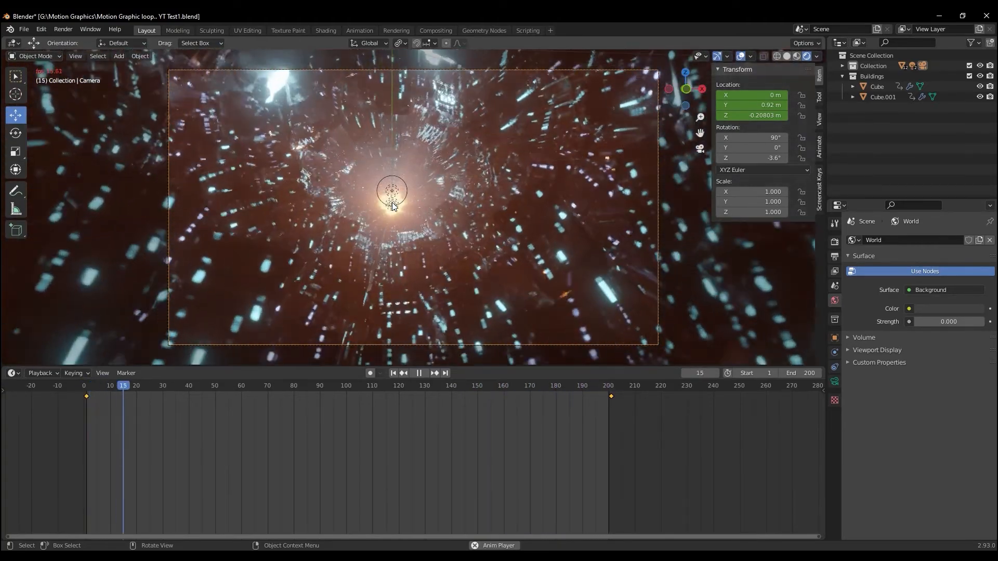
{"action": "key", "text": "space"}
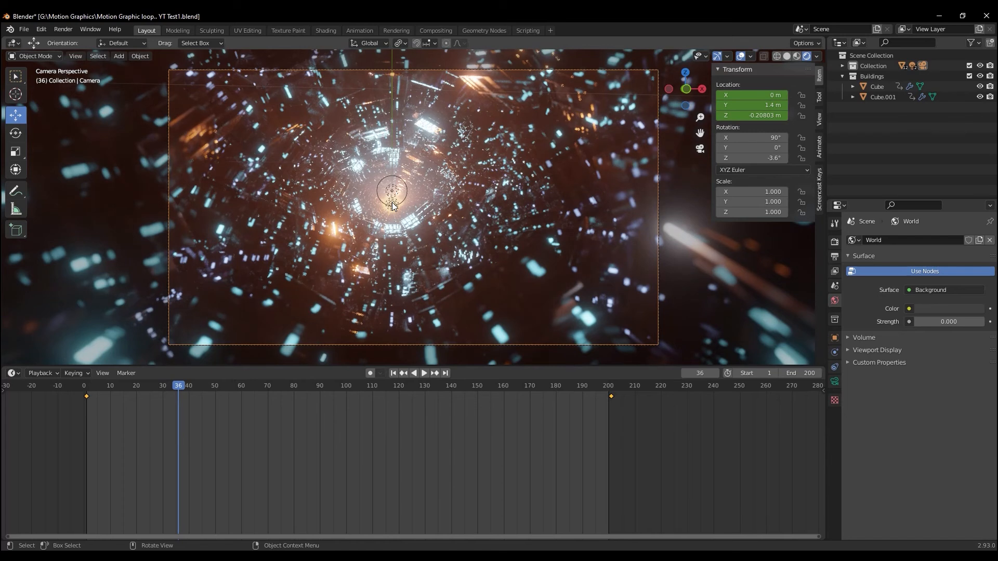